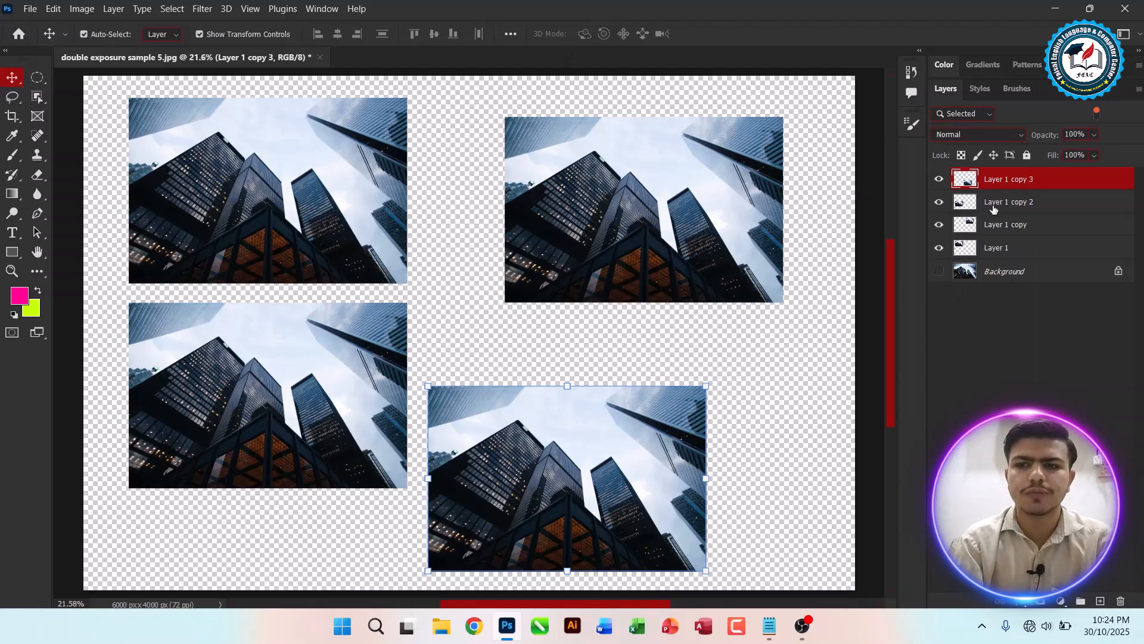
Step: Select all four picture layers together and move them slightly to the right as one
{"action": "left_click", "coordinate": [1014, 250], "text": "shift"}
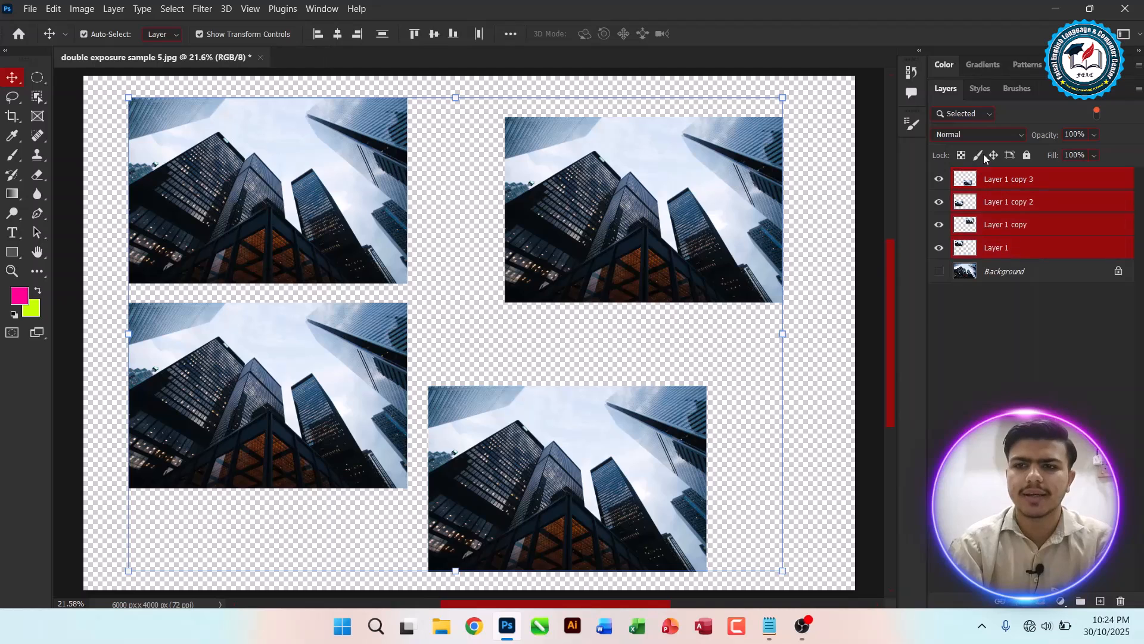
{"action": "mouse_move", "coordinate": [716, 247]}
{"action": "left_mouse_down"}
{"action": "mouse_move", "coordinate": [796, 225]}
{"action": "mouse_move", "coordinate": [749, 226]}
{"action": "mouse_move", "coordinate": [724, 247]}
{"action": "left_mouse_up"}
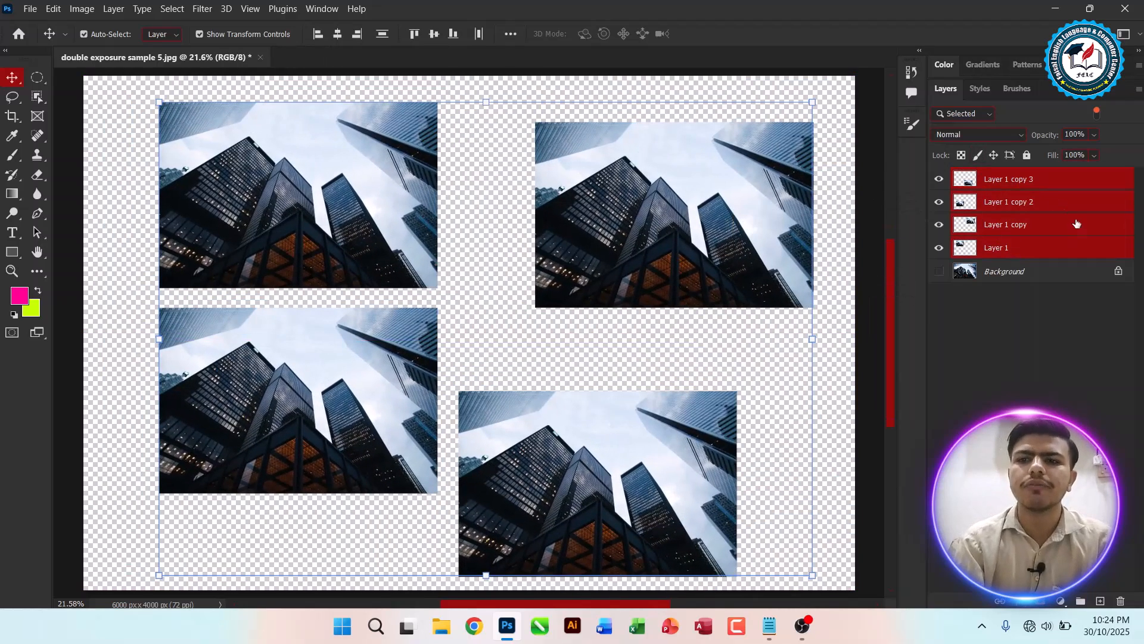
Step: Select Layer 1 copy 3, Layer 1 copy and Layer 1 together and move the three pictures upward
{"action": "left_click", "coordinate": [992, 188]}
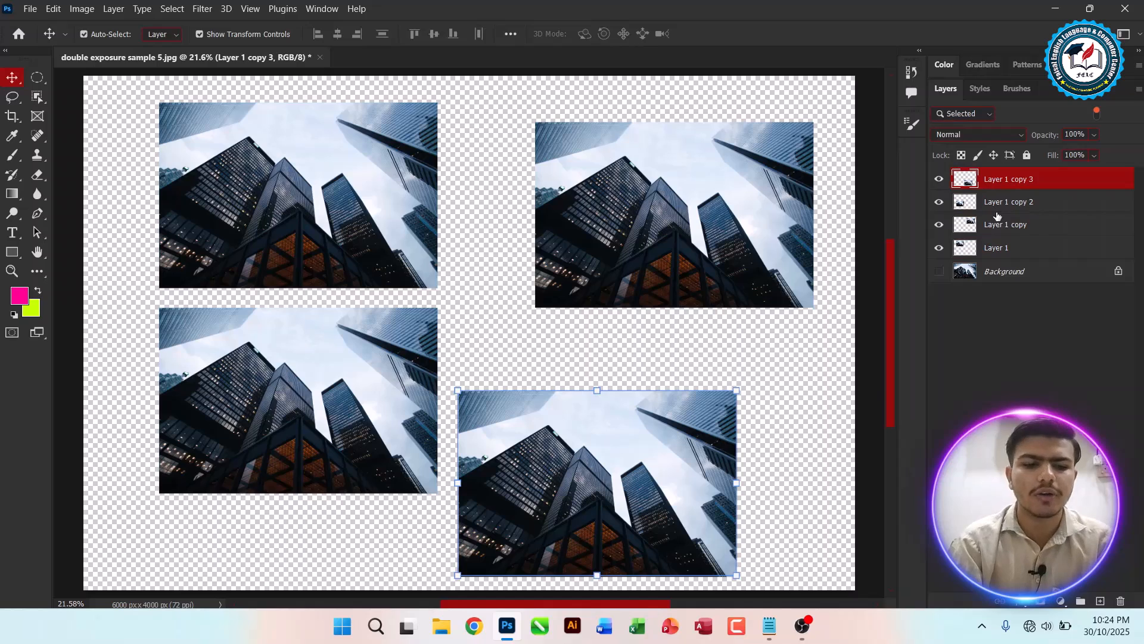
{"action": "key", "text": "ctrl"}
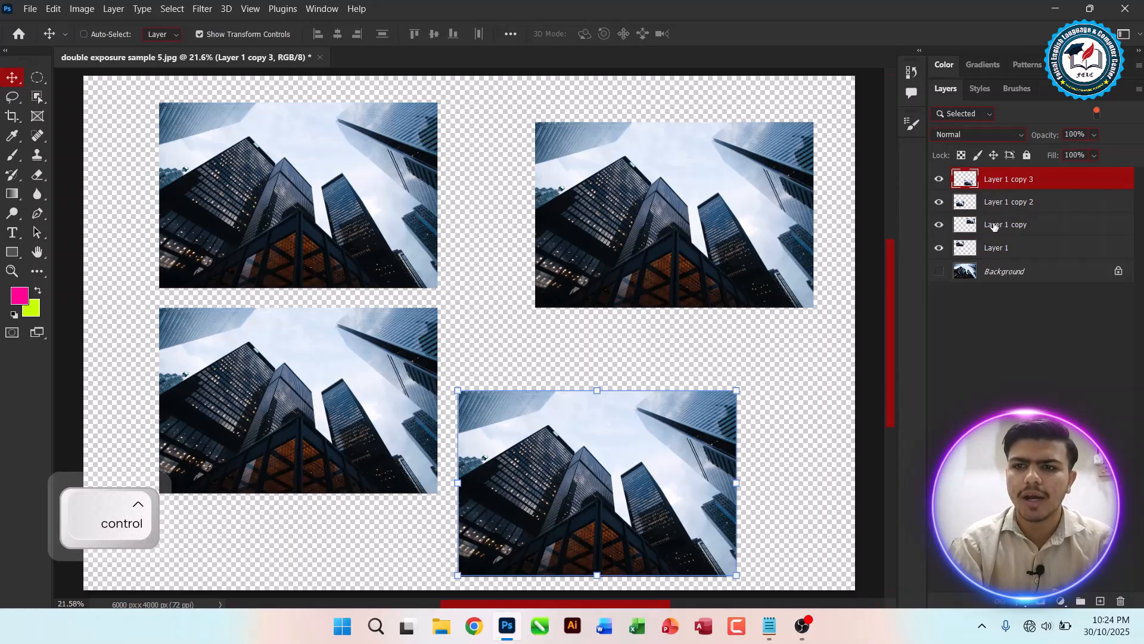
{"action": "left_click", "coordinate": [994, 226], "text": "ctrl"}
{"action": "left_click", "coordinate": [994, 231], "text": "ctrl"}
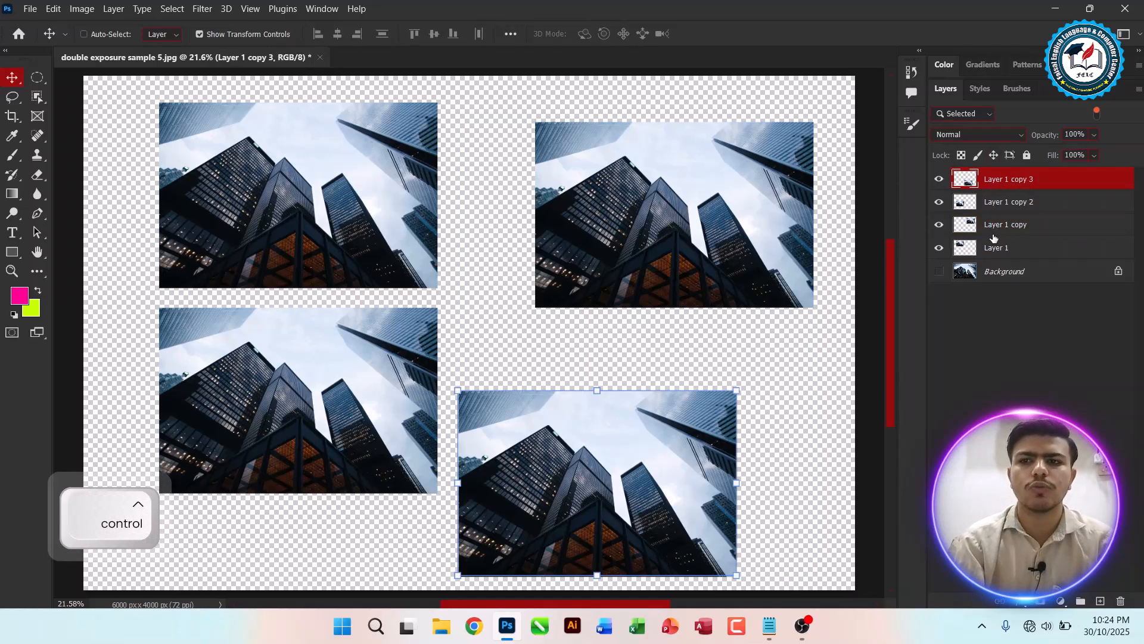
{"action": "left_click", "coordinate": [994, 226], "text": "ctrl"}
{"action": "left_click", "coordinate": [996, 248], "text": "ctrl"}
{"action": "left_click_drag", "start_coordinate": [781, 244], "coordinate": [724, 234]}
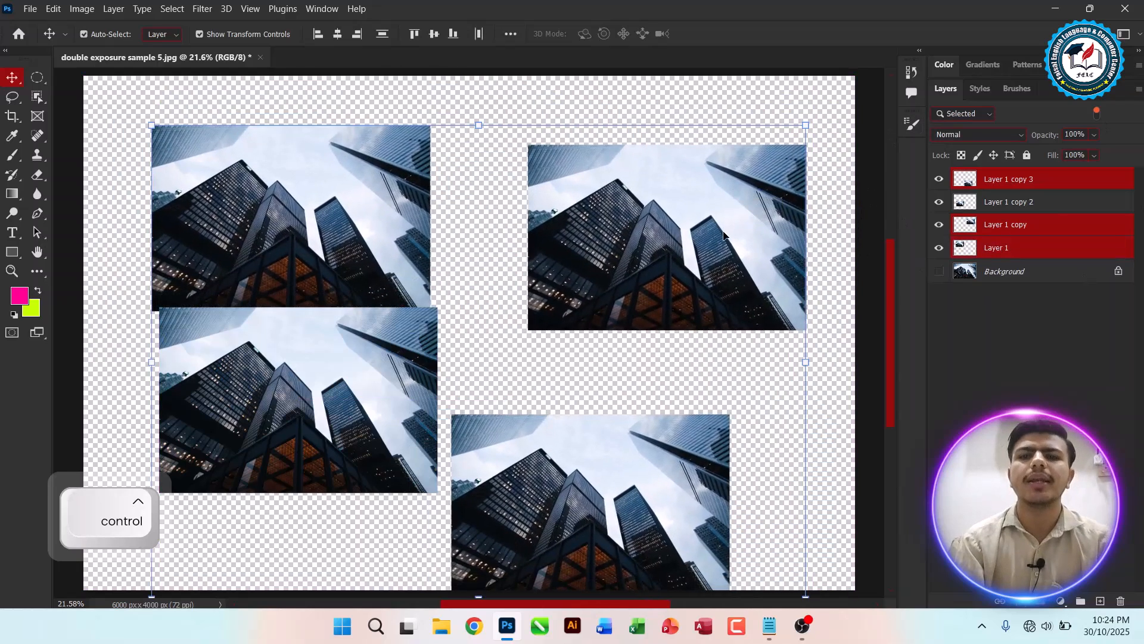
{"action": "left_click_drag", "start_coordinate": [655, 224], "coordinate": [660, 190]}
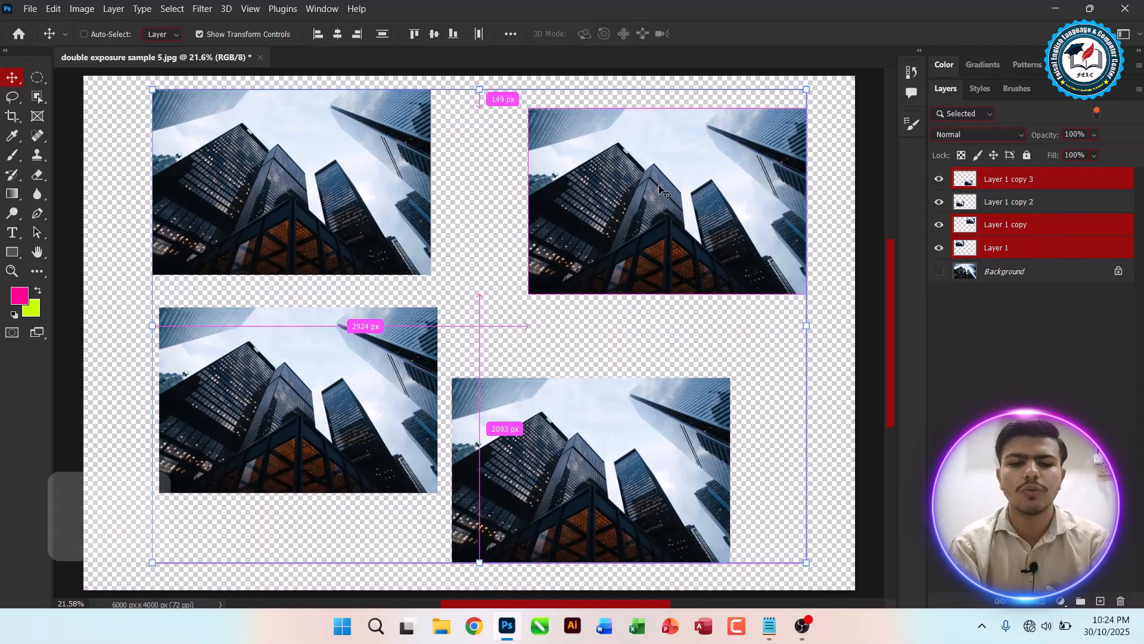
Step: Group the three selected layers and rename the group Related Picture
{"action": "key", "text": "ctrl+g"}
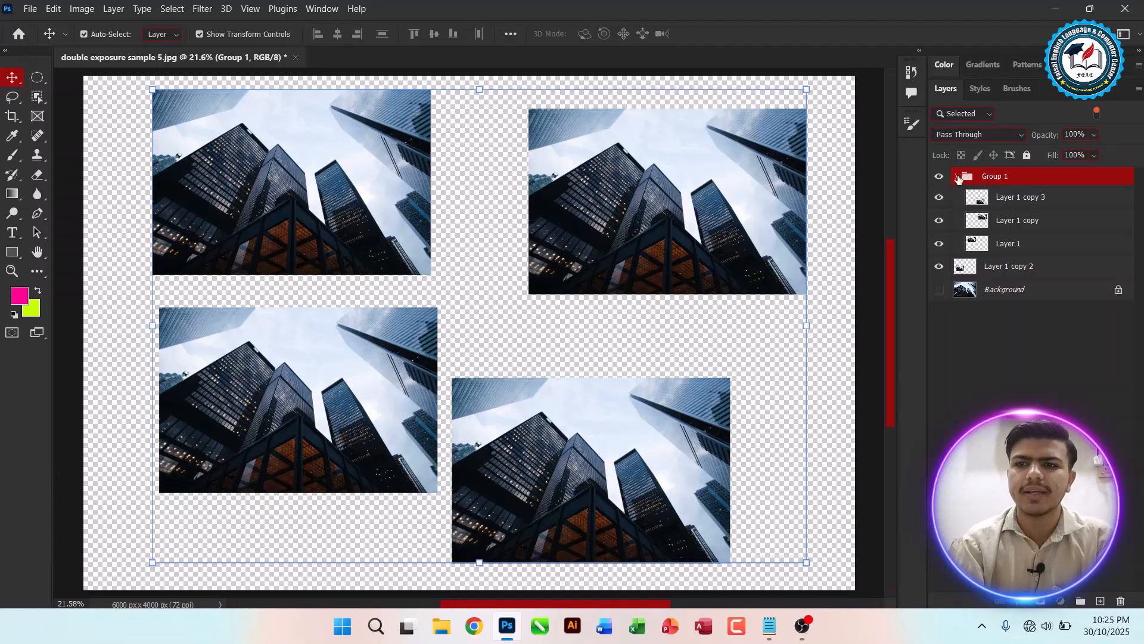
{"action": "double_click", "coordinate": [993, 176]}
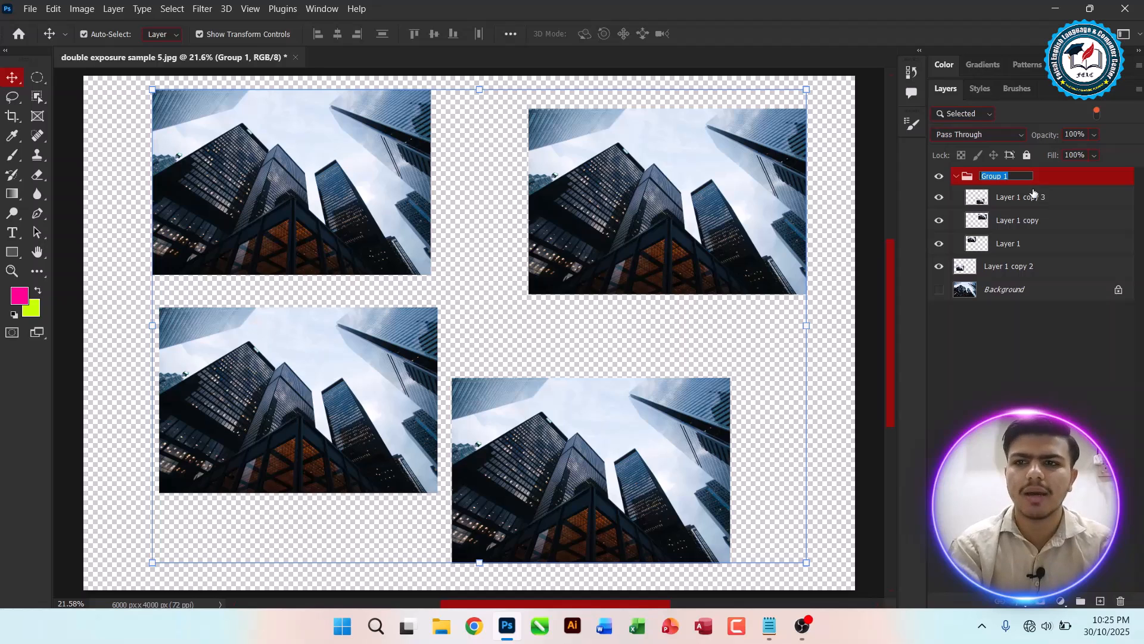
{"action": "type", "text": "Related Picture"}
{"action": "key", "text": "Return"}
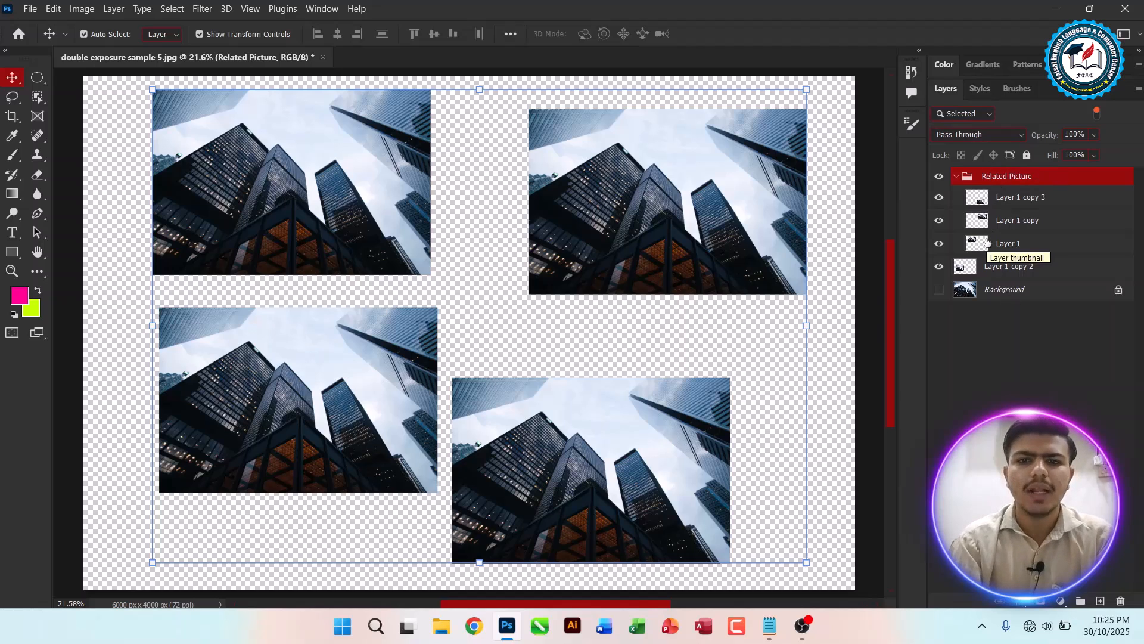
Step: With Auto-Select set to Layer, move the lower-left, top-left and top-right pictures individually
{"action": "left_click", "coordinate": [125, 256]}
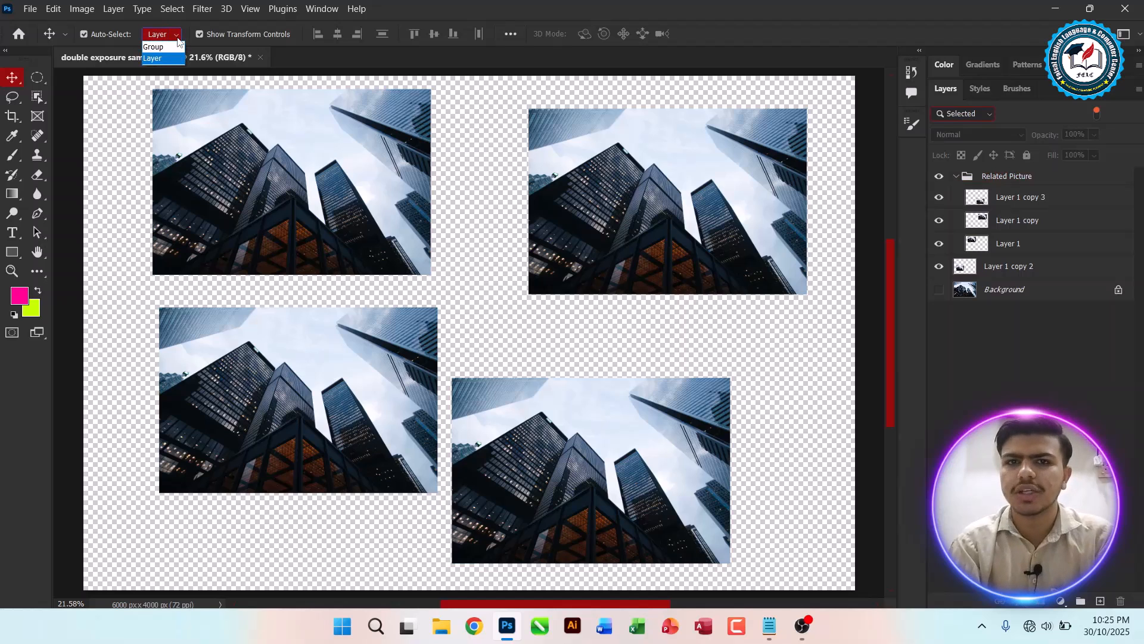
{"action": "left_click_drag", "start_coordinate": [280, 384], "coordinate": [236, 410]}
{"action": "left_click_drag", "start_coordinate": [295, 201], "coordinate": [327, 227]}
{"action": "mouse_move", "coordinate": [685, 186]}
{"action": "left_mouse_down"}
{"action": "mouse_move", "coordinate": [633, 192]}
{"action": "mouse_move", "coordinate": [668, 192]}
{"action": "left_mouse_up"}
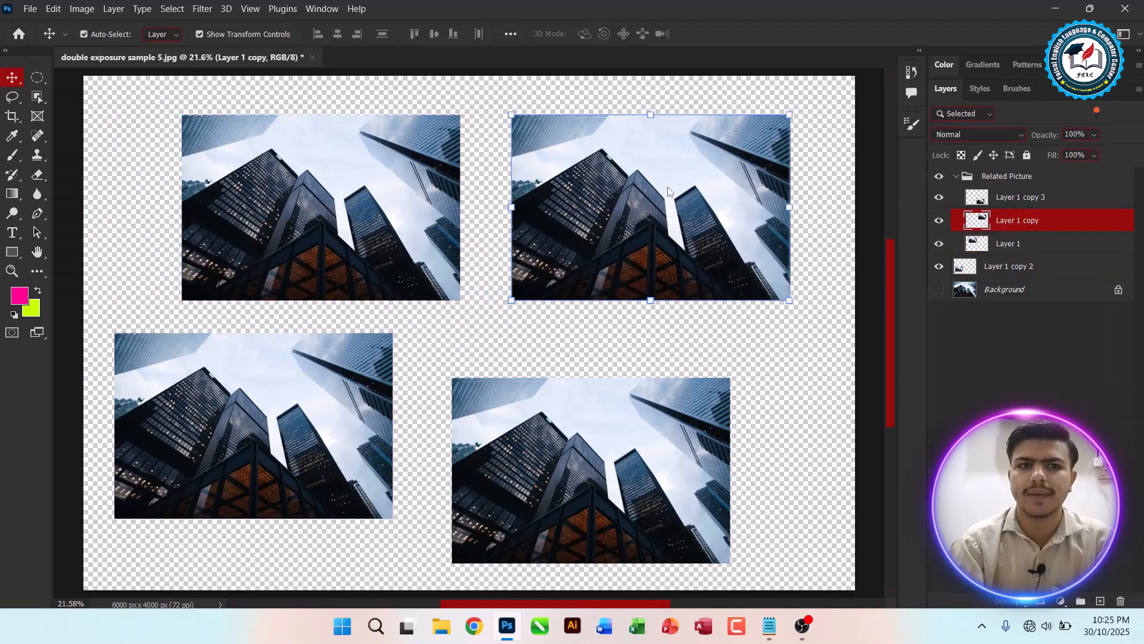
Step: Set Auto-Select to Group and move the whole Related Picture group up and to the left
{"action": "left_click", "coordinate": [167, 36]}
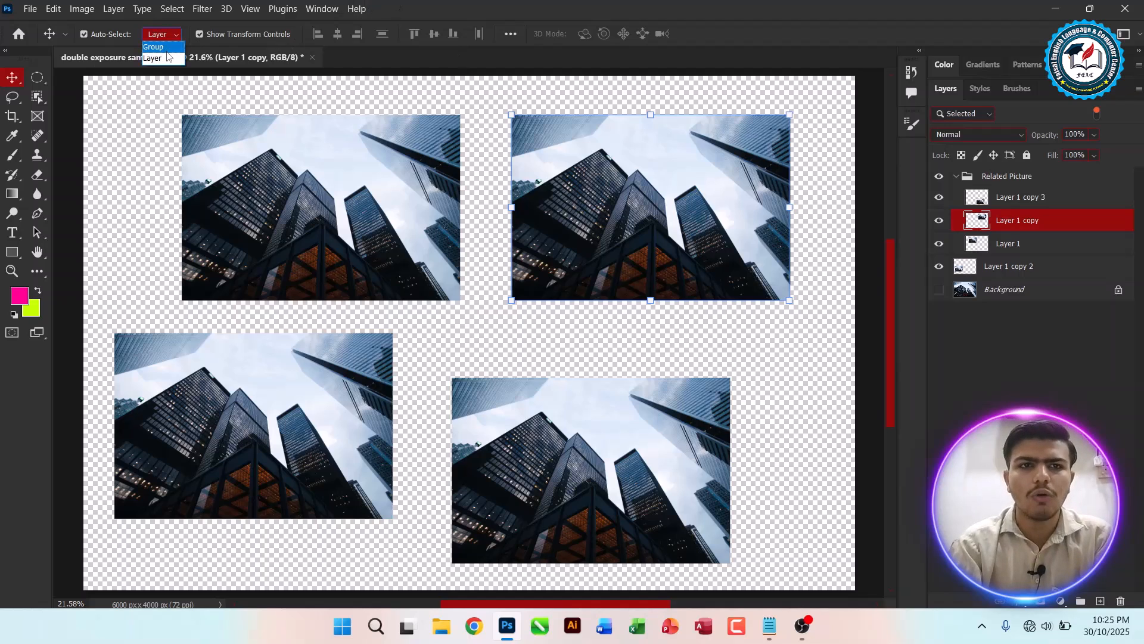
{"action": "left_click", "coordinate": [167, 51]}
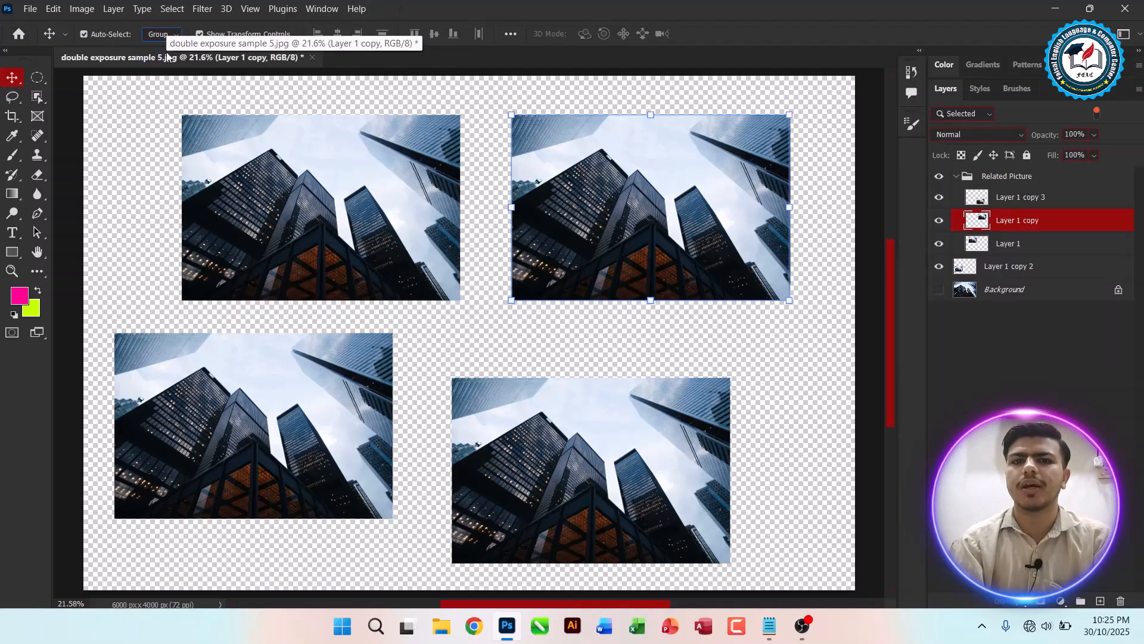
{"action": "left_click_drag", "start_coordinate": [316, 197], "coordinate": [245, 181]}
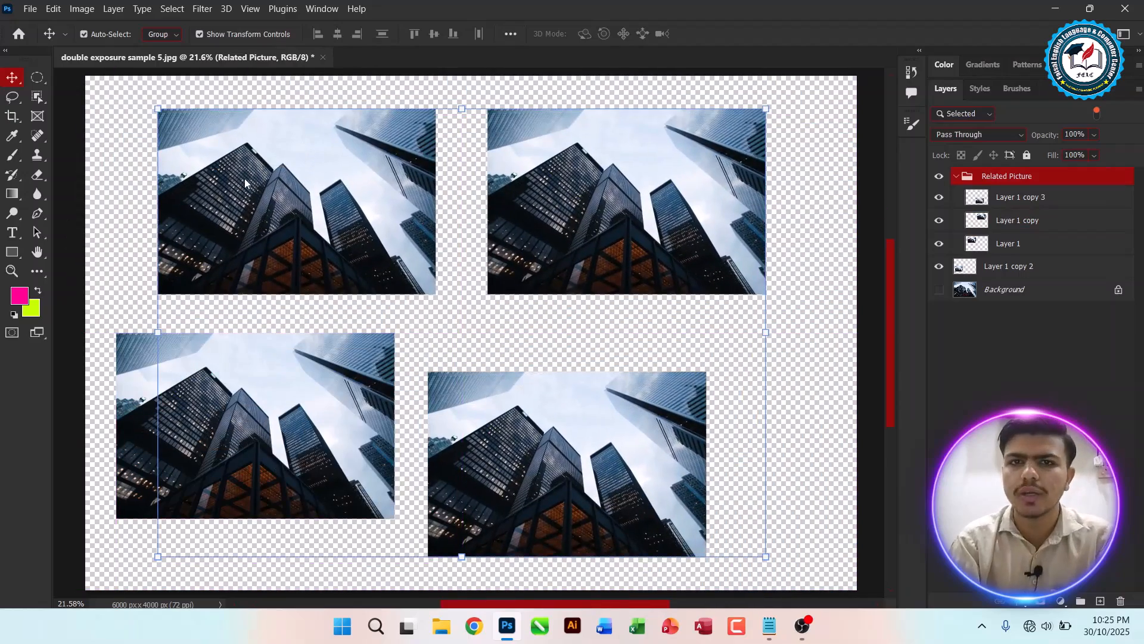
{"action": "left_click_drag", "start_coordinate": [341, 170], "coordinate": [343, 145]}
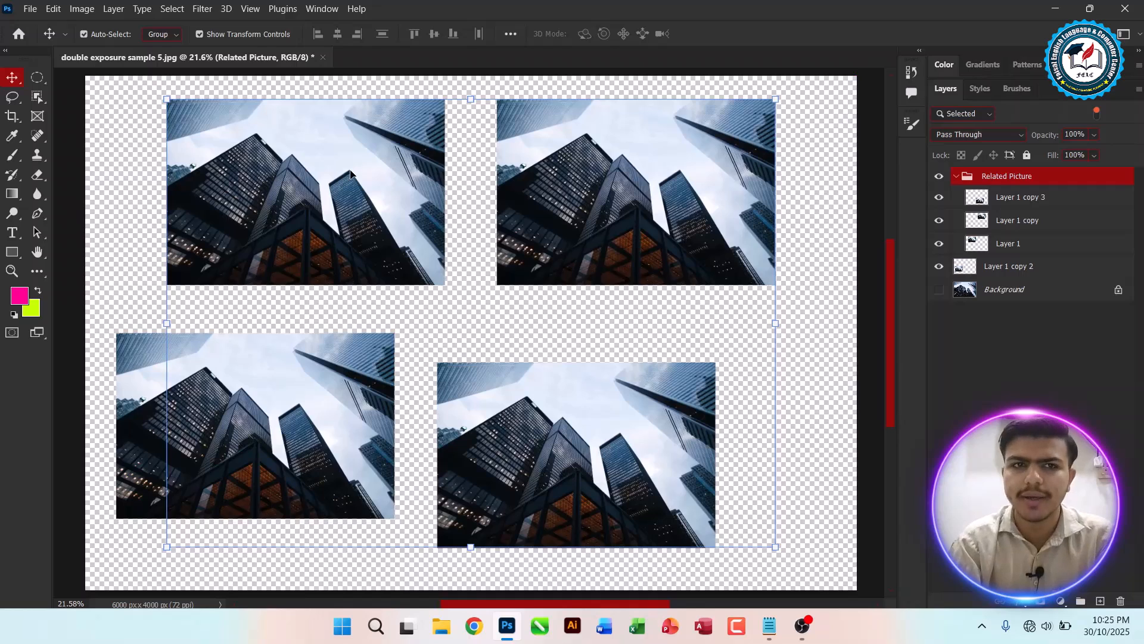
Step: Set Auto-Select back to Layer and deselect by clicking empty canvas
{"action": "left_click", "coordinate": [173, 34]}
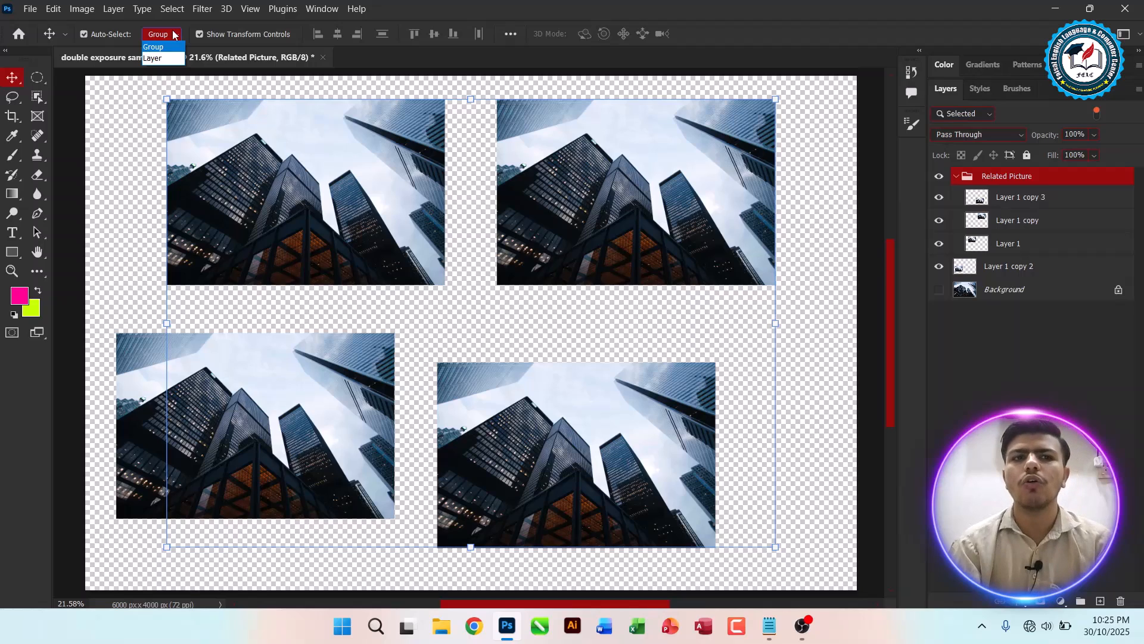
{"action": "left_click", "coordinate": [163, 58]}
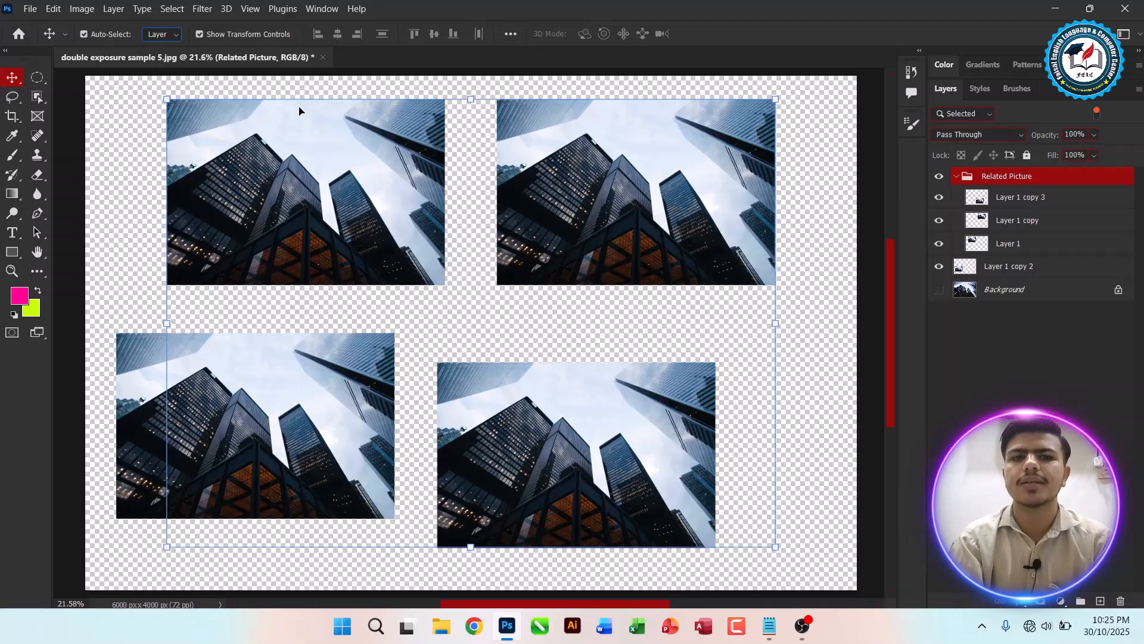
{"action": "left_click", "coordinate": [141, 134]}
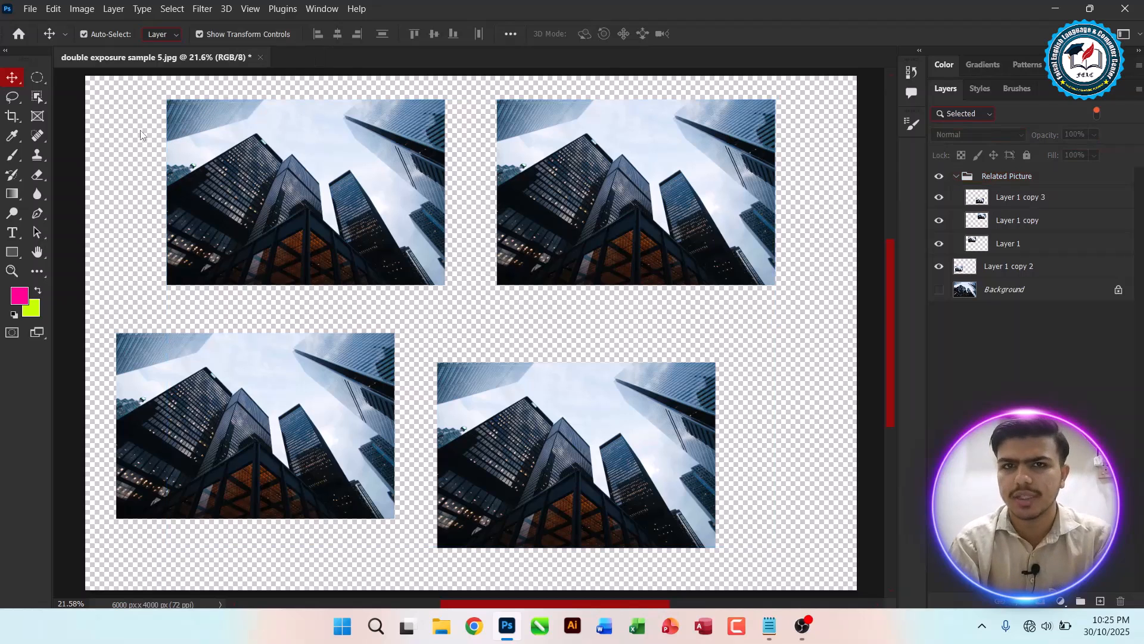
Step: Switch to the Adobe Photoshop CC 2023.txt notes and start a new ':-' line below the Selection Types list
{"action": "key", "text": "alt+Tab"}
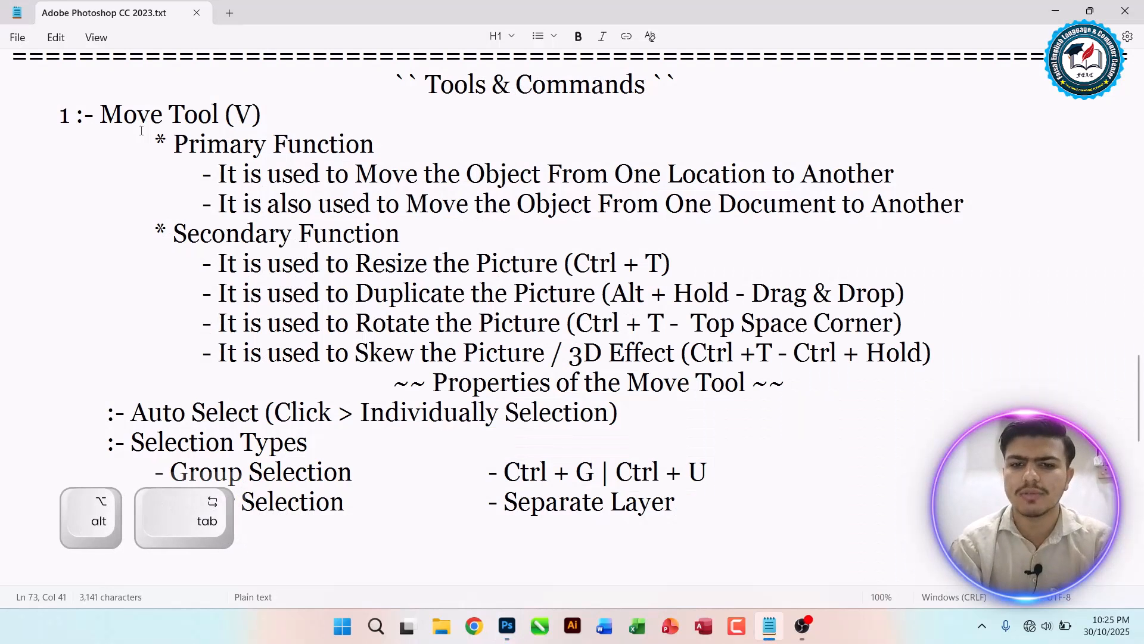
{"action": "key", "text": "Return"}
{"action": "key", "text": "Tab"}
{"action": "key", "text": "Tab"}
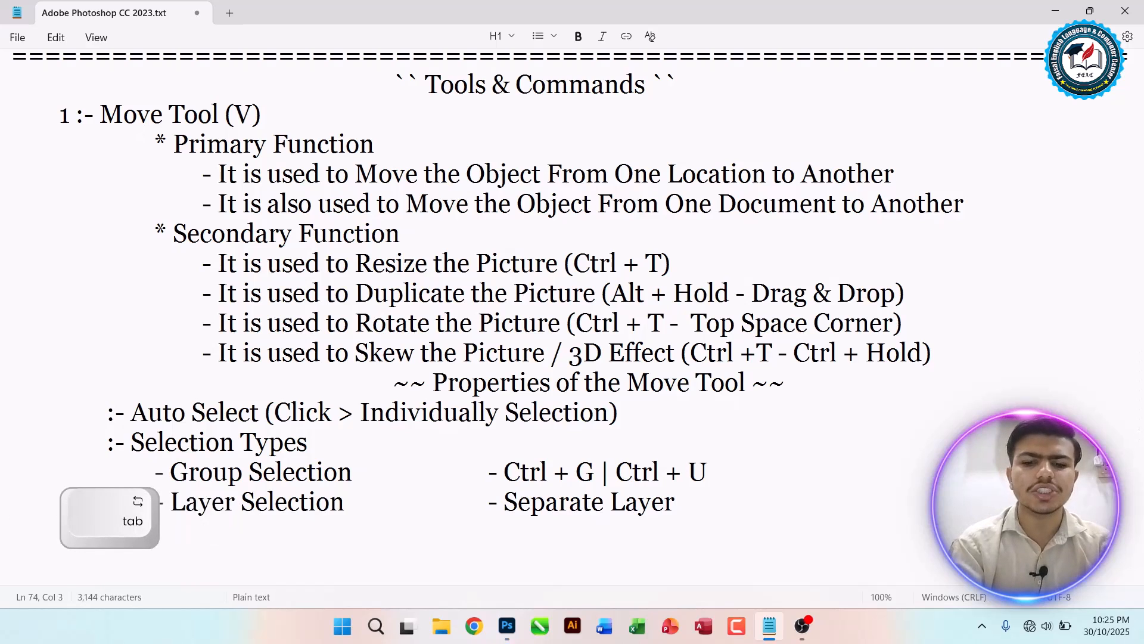
{"action": "key", "text": "Return"}
{"action": "key", "text": "Return"}
{"action": "key", "text": "Return"}
{"action": "key", "text": "Return"}
{"action": "key", "text": "Return"}
{"action": "key", "text": "Return"}
{"action": "key", "text": "Return"}
{"action": "key", "text": "Return"}
{"action": "key", "text": "Return"}
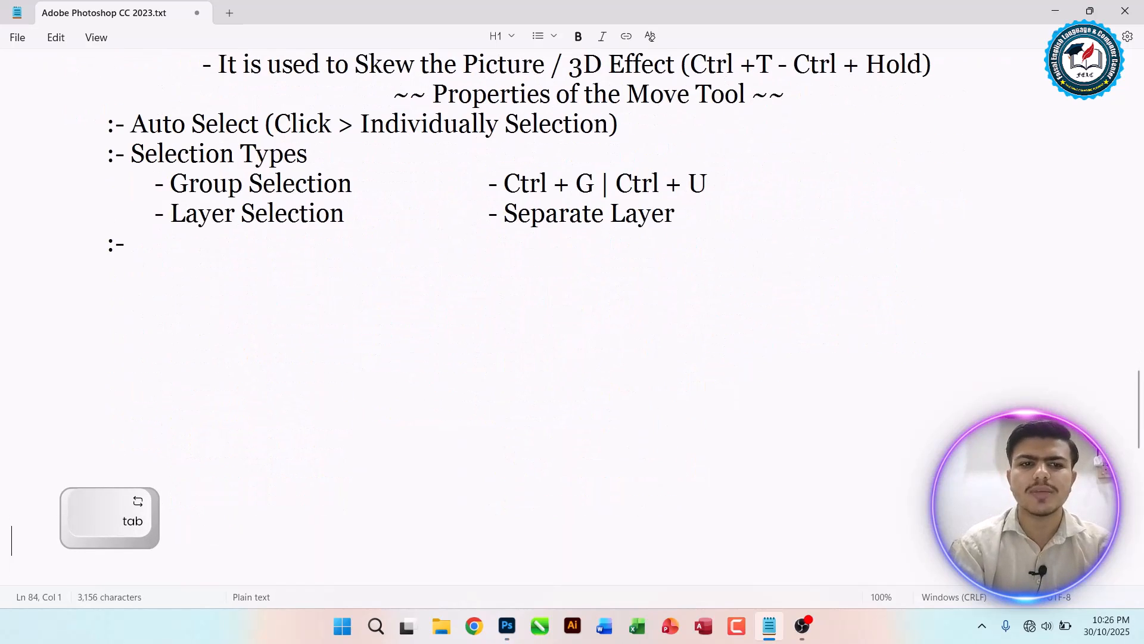
{"action": "left_click", "coordinate": [171, 251]}
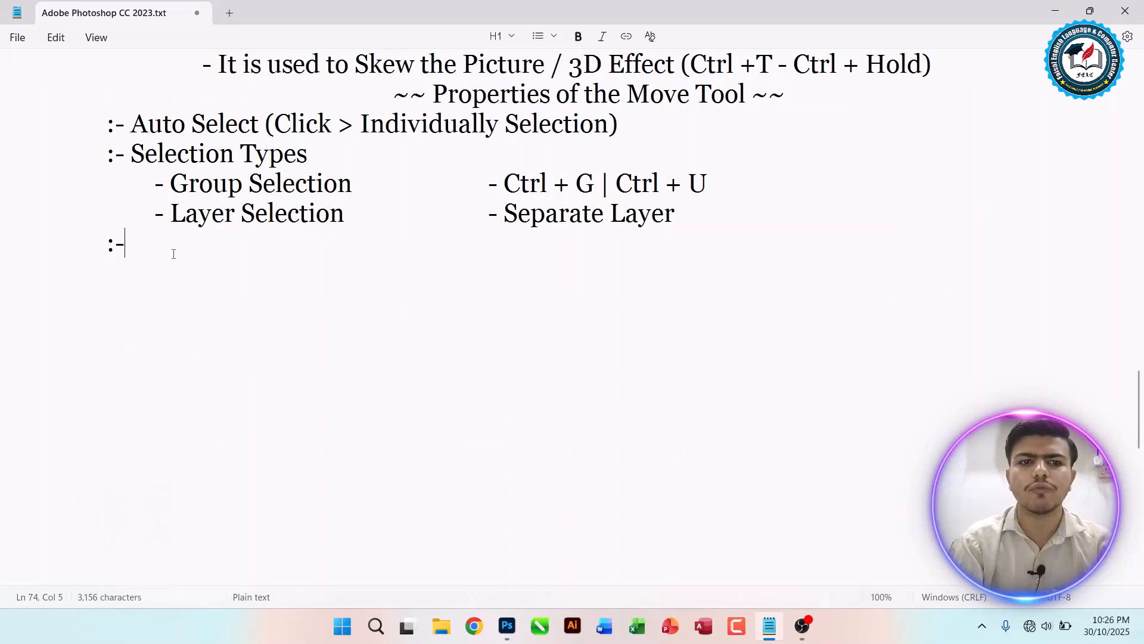
{"action": "key", "text": "alt+Tab"}
{"action": "key", "text": "alt+Tab"}
Step: Write the note 'Show Transform Controls' followed, after a tab, by 'Anchor Points / Resize Handles'
{"action": "type", "text": "Shor"}
{"action": "key", "text": "BackSpace"}
{"action": "type", "text": "w Transofm"}
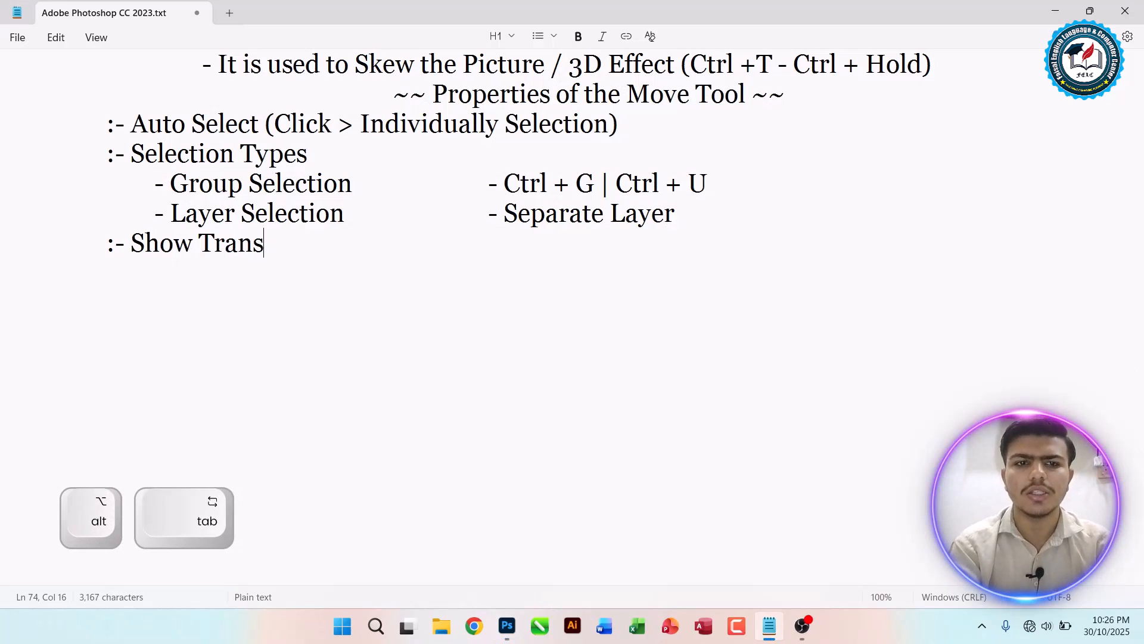
{"action": "key", "text": "BackSpace"}
{"action": "key", "text": "BackSpace"}
{"action": "key", "text": "BackSpace"}
{"action": "type", "text": "form Controls"}
{"action": "key", "text": "Tab"}
{"action": "type", "text": "Anc"}
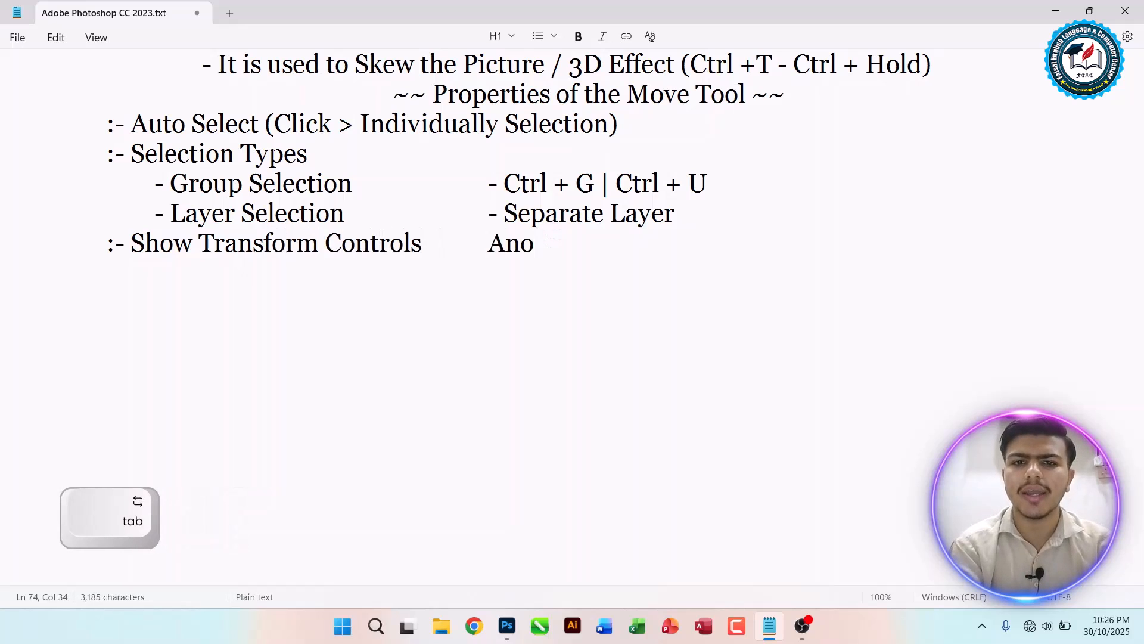
{"action": "type", "text": "hor Points"}
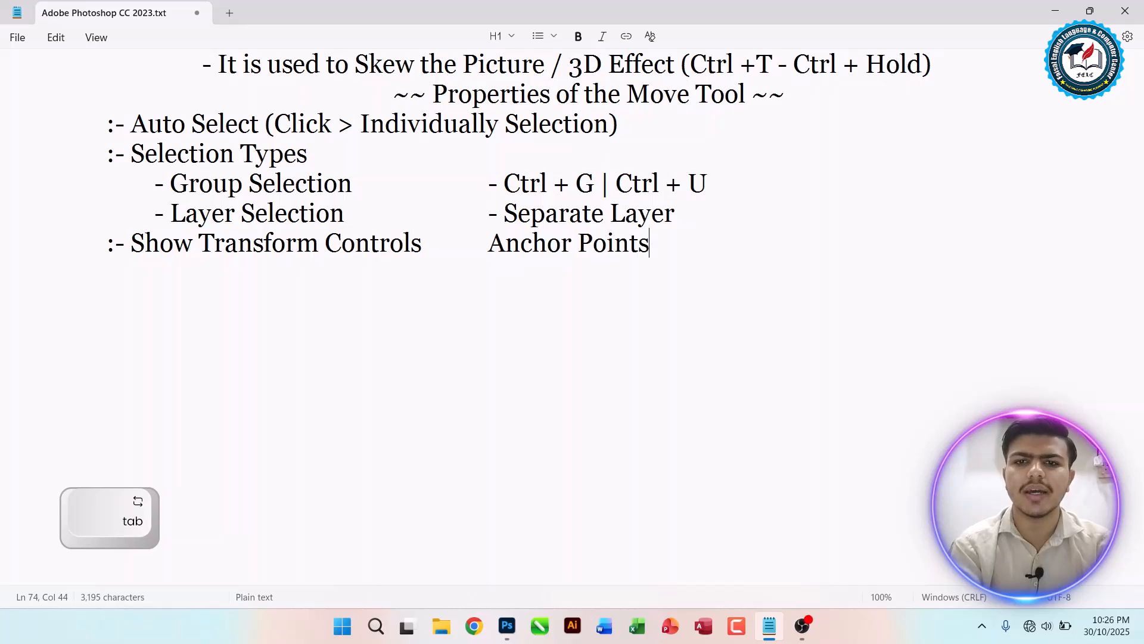
{"action": "type", "text": " / Resize"}
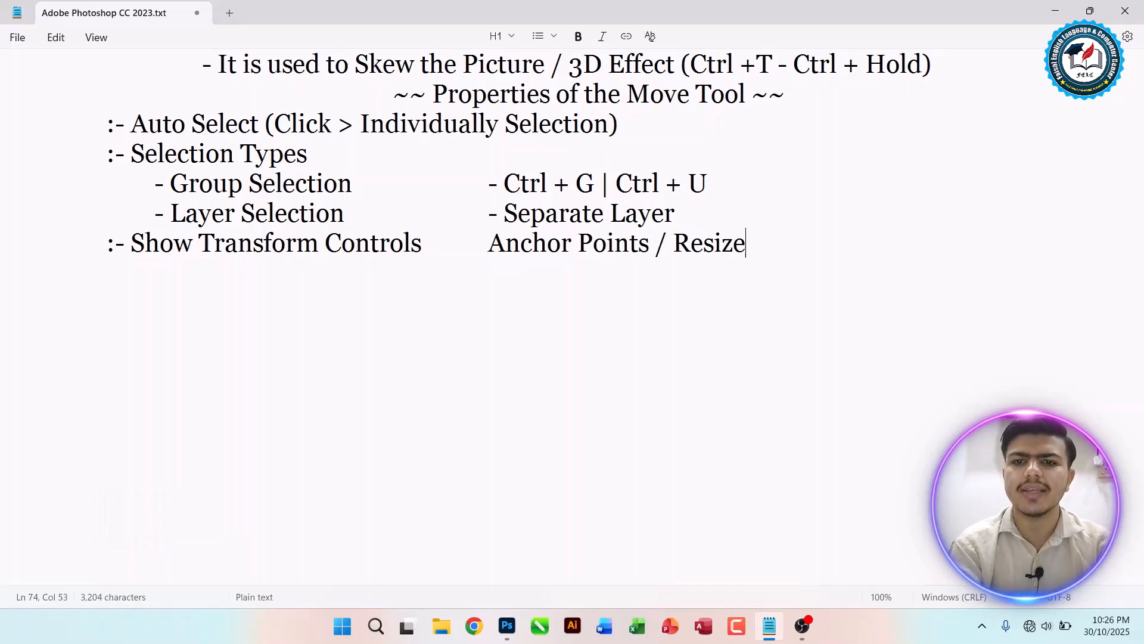
{"action": "type", "text": " Handles"}
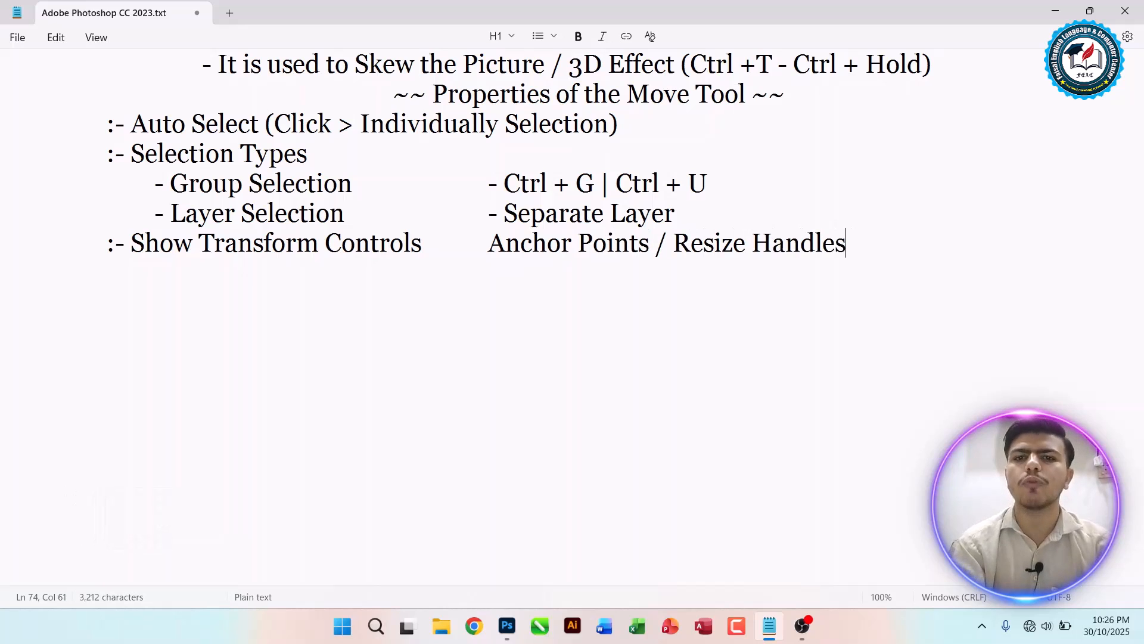
Step: Return to Photoshop, select the top-left picture and try Free Transform on it, cancelling it twice
{"action": "key", "text": "alt+Tab"}
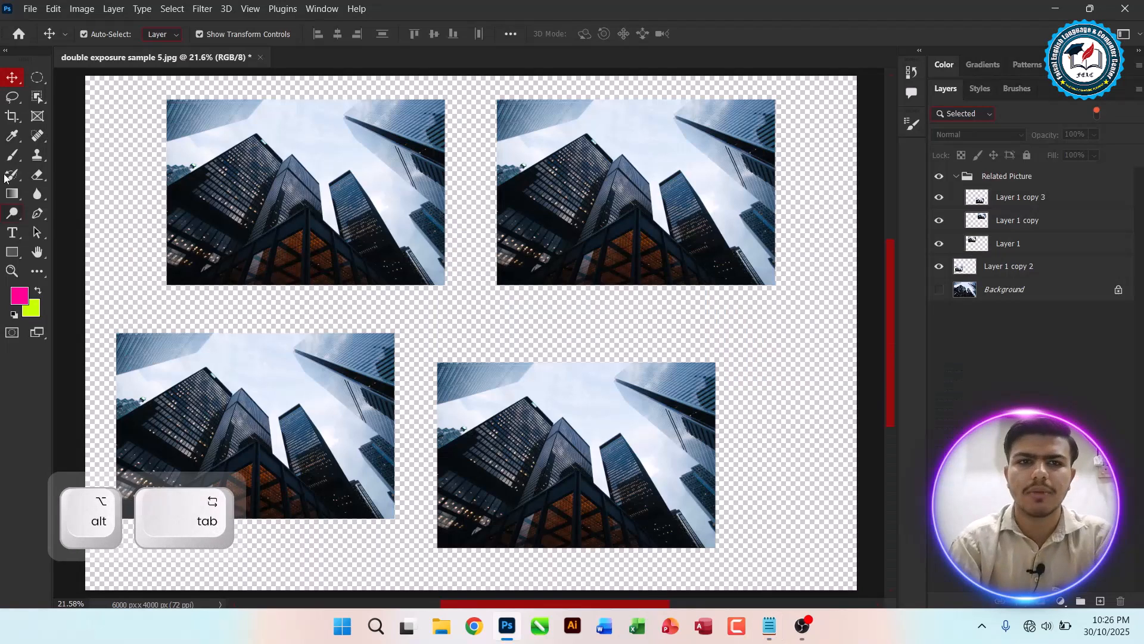
{"action": "left_click", "coordinate": [310, 166]}
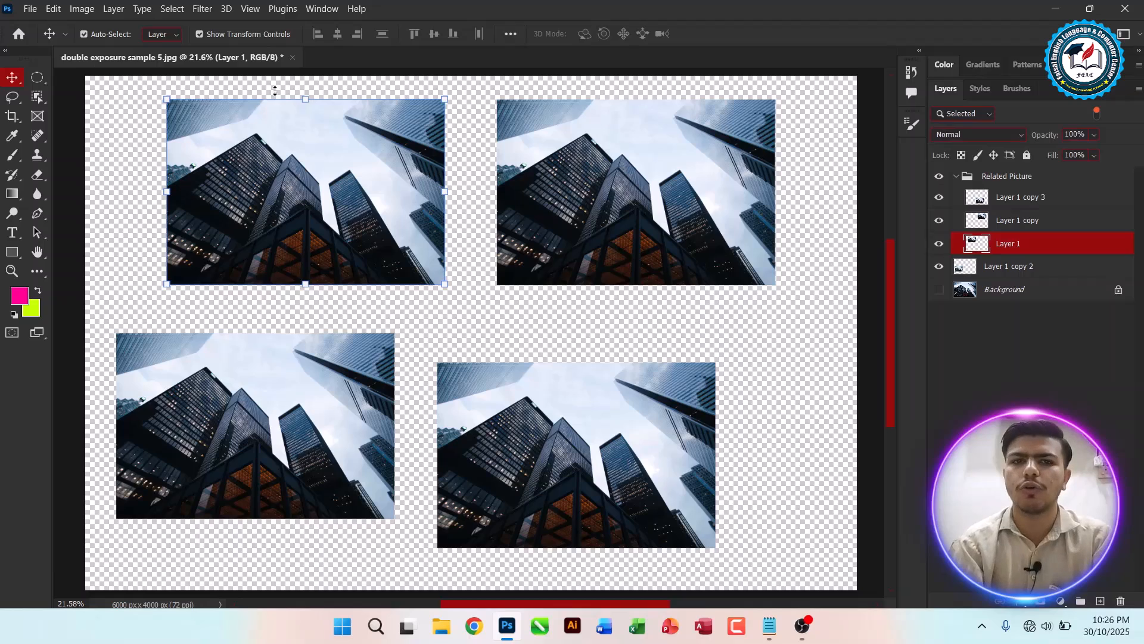
{"action": "left_click", "coordinate": [442, 103]}
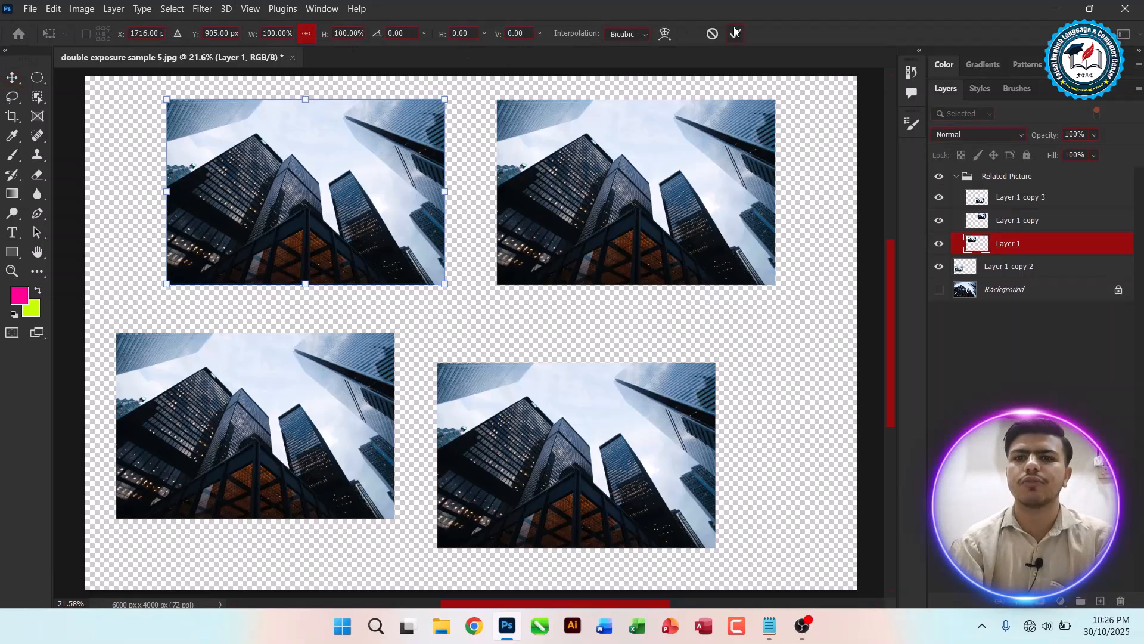
{"action": "left_click", "coordinate": [712, 34]}
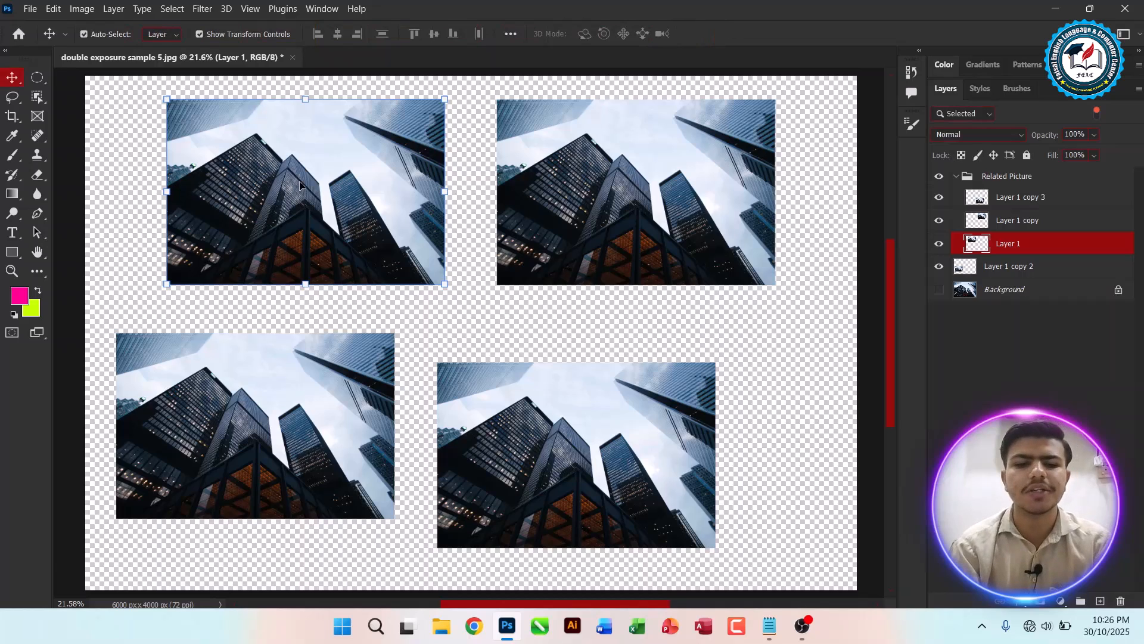
{"action": "key", "text": "ctrl+t"}
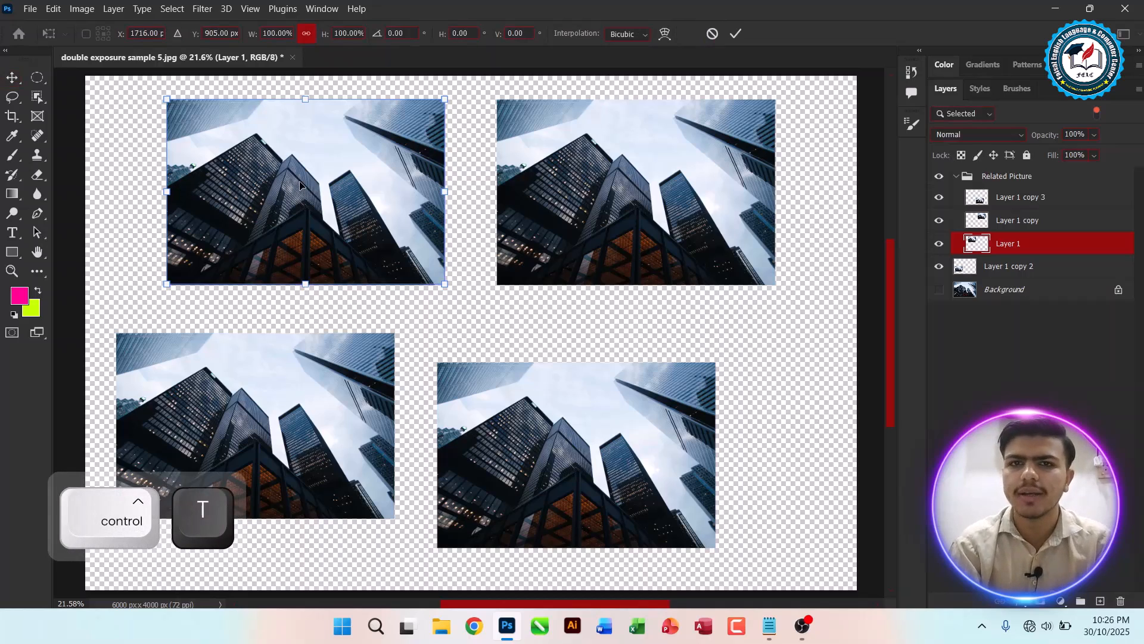
{"action": "left_click", "coordinate": [713, 33]}
Step: Reposition the top-left picture and turn off Show Transform Controls in the Move tool options
{"action": "left_click_drag", "start_coordinate": [279, 177], "coordinate": [228, 163]}
{"action": "left_click_drag", "start_coordinate": [326, 176], "coordinate": [343, 192]}
{"action": "left_click", "coordinate": [212, 35]}
{"action": "mouse_move", "coordinate": [236, 232]}
{"action": "left_mouse_down"}
{"action": "mouse_move", "coordinate": [242, 209]}
{"action": "mouse_move", "coordinate": [250, 243]}
{"action": "left_mouse_up"}
Step: Move the top-right picture slightly down, then apply Free Transform to it and commit it
{"action": "left_click_drag", "start_coordinate": [676, 194], "coordinate": [675, 230]}
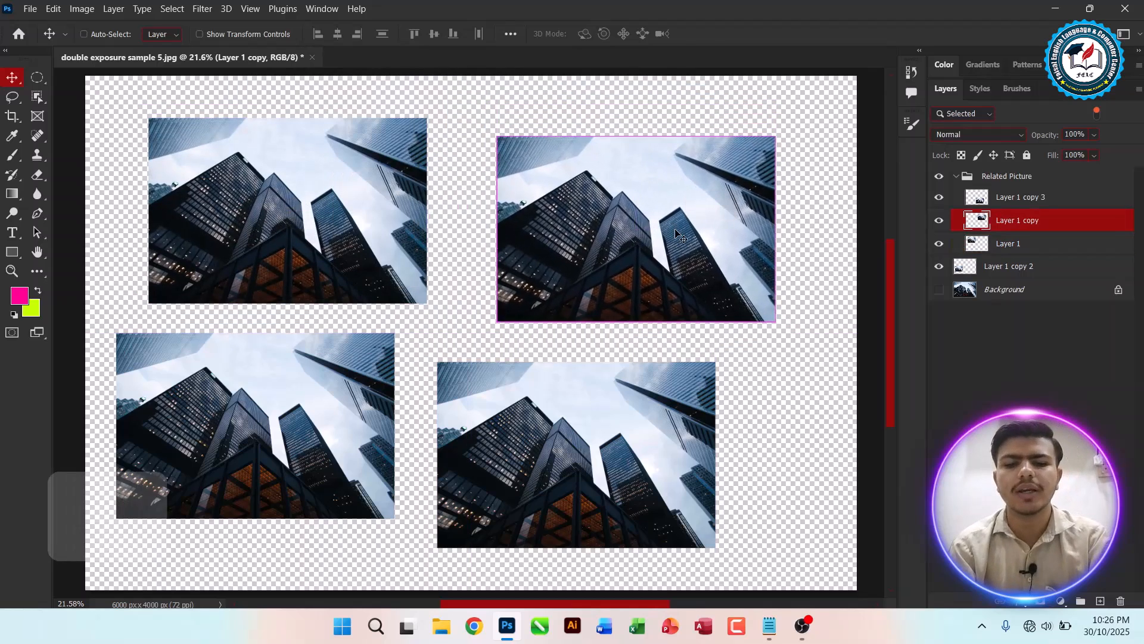
{"action": "key", "text": "ctrl+t"}
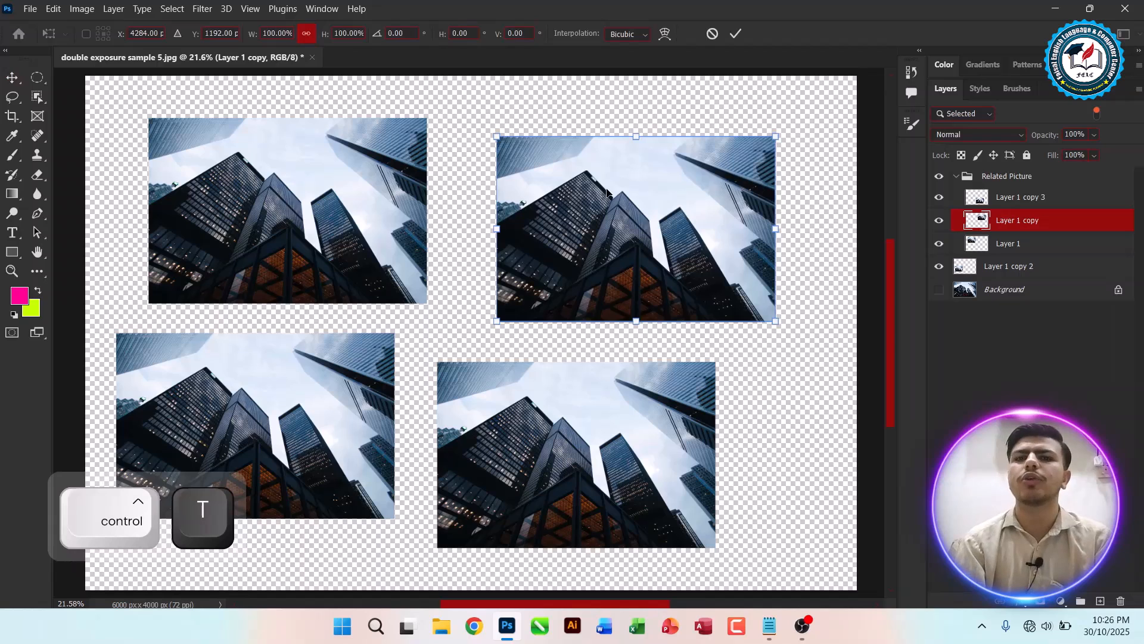
{"action": "key", "text": "Return"}
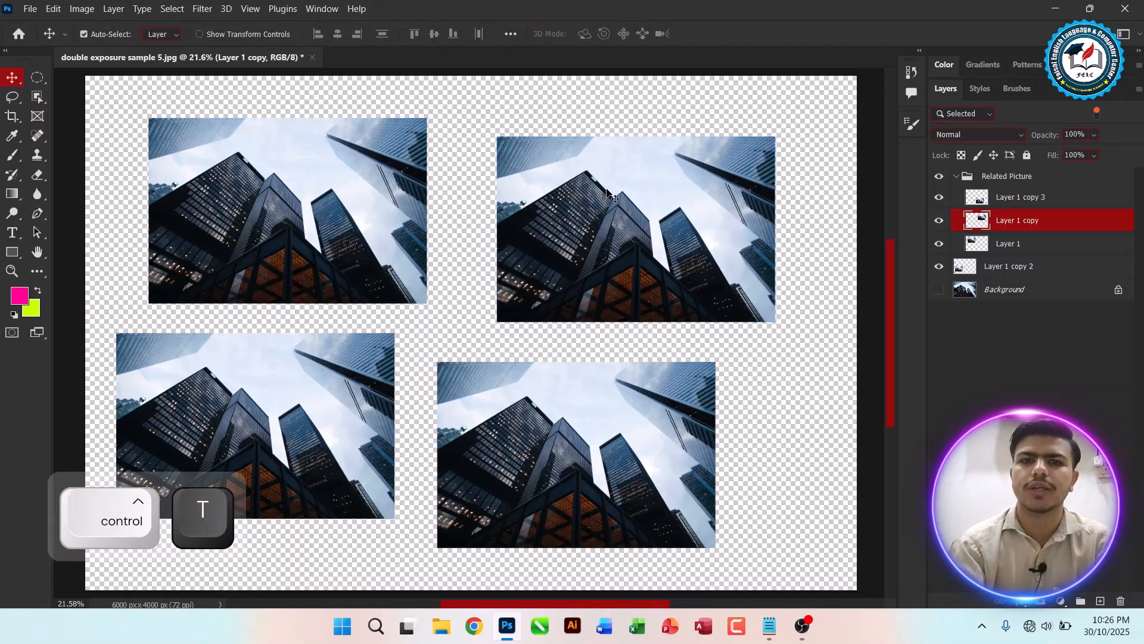
Step: Switch to the notes and start a new ':' line below the Show Transform Controls note
{"action": "key", "text": "alt+Tab"}
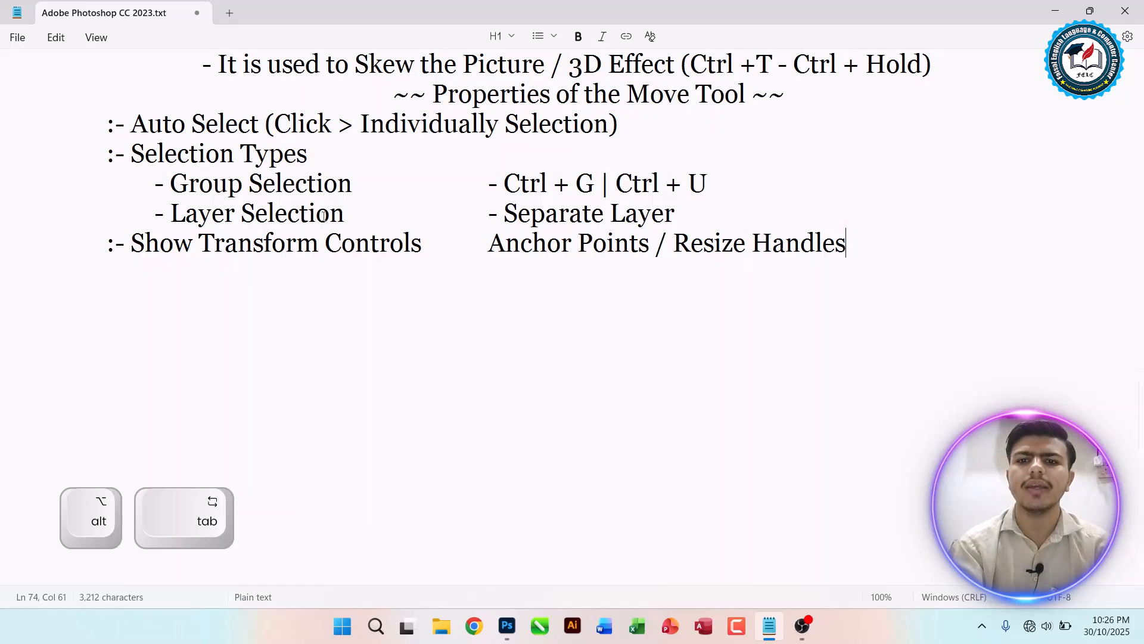
{"action": "key", "text": "Return"}
{"action": "key", "text": "Tab"}
{"action": "key", "text": "Tab"}
{"action": "type", "text": ":"}
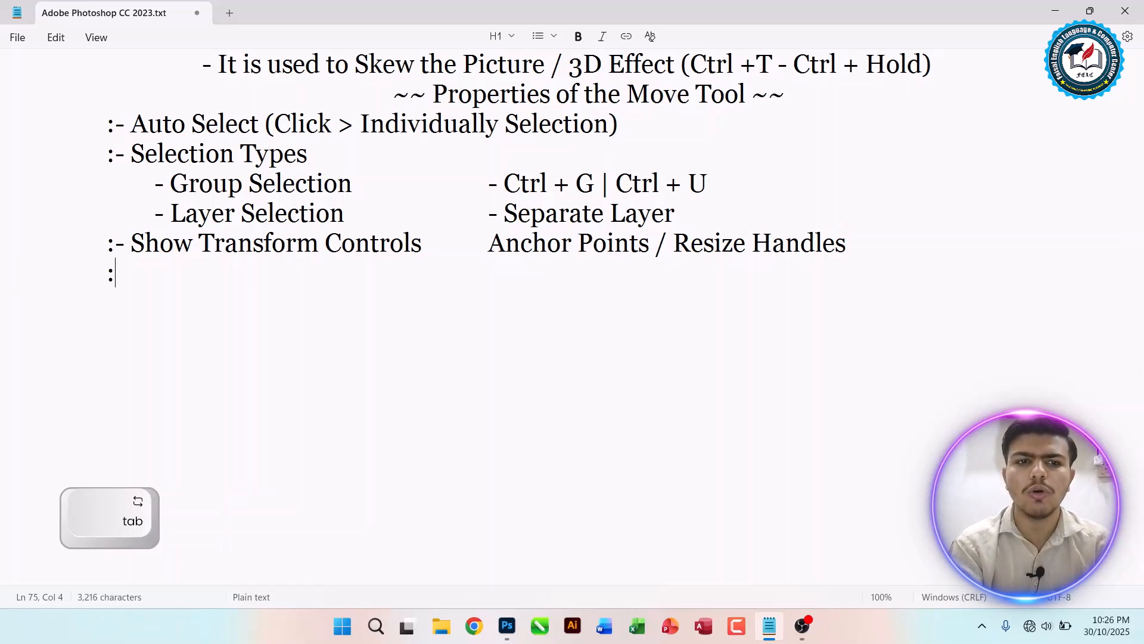
Step: Return to Photoshop, open the Move tool's extra Align and Distribute options, then select the top-left picture
{"action": "key", "text": "alt+Tab"}
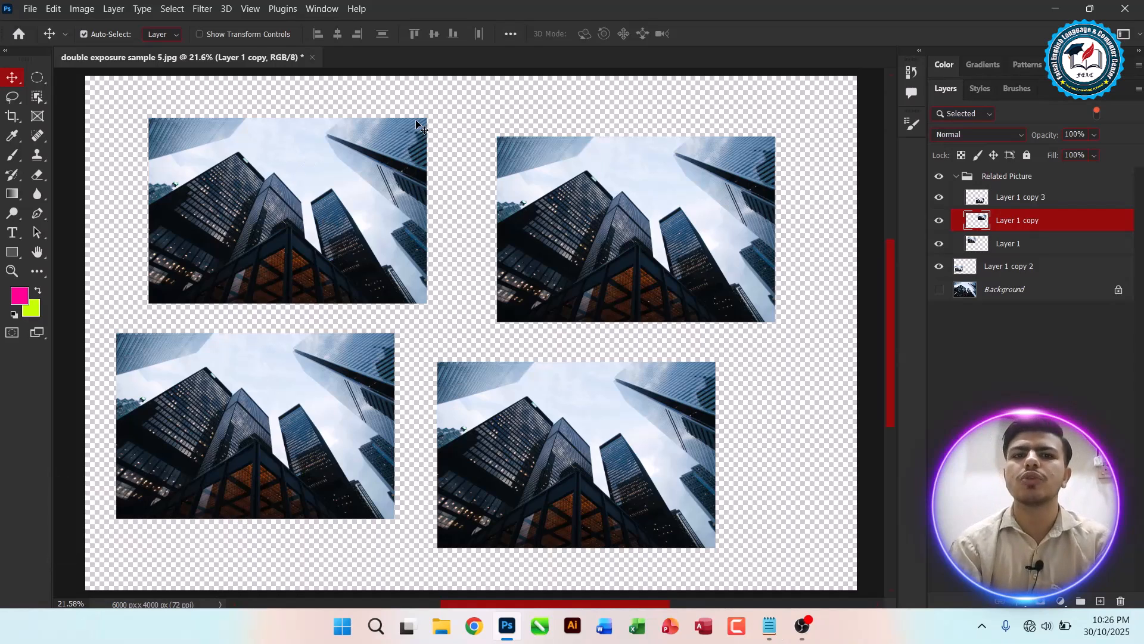
{"action": "left_click", "coordinate": [511, 34]}
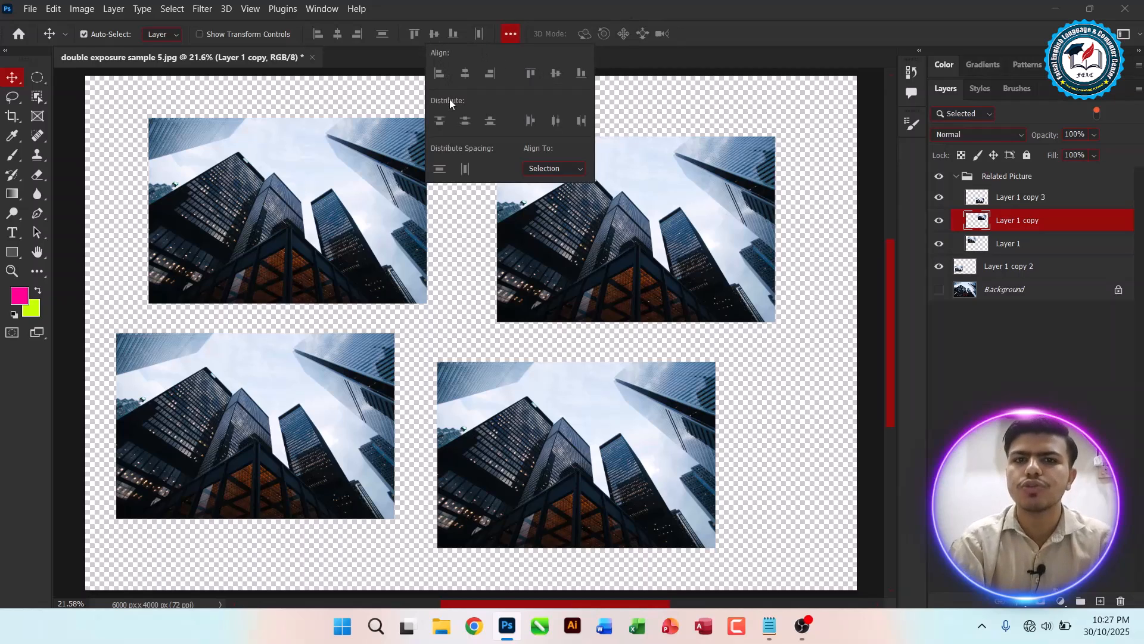
{"action": "left_click", "coordinate": [269, 178]}
Step: Switch back to the notes and complete the new line as ':- Align & Distribute'
{"action": "key", "text": "alt+Tab"}
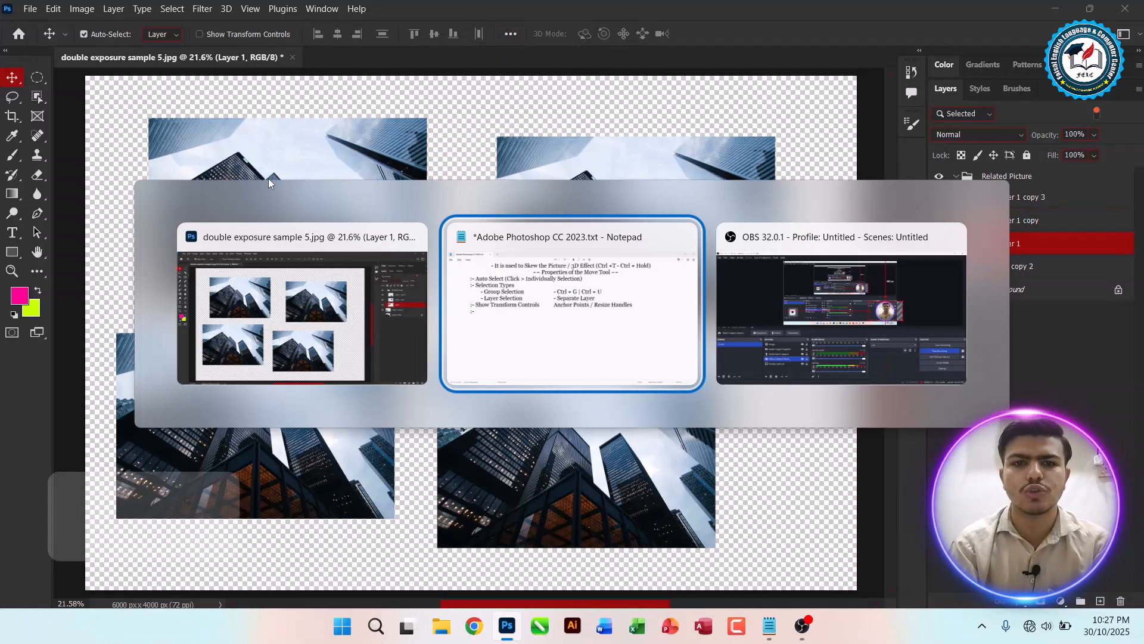
{"action": "type", "text": "Align"}
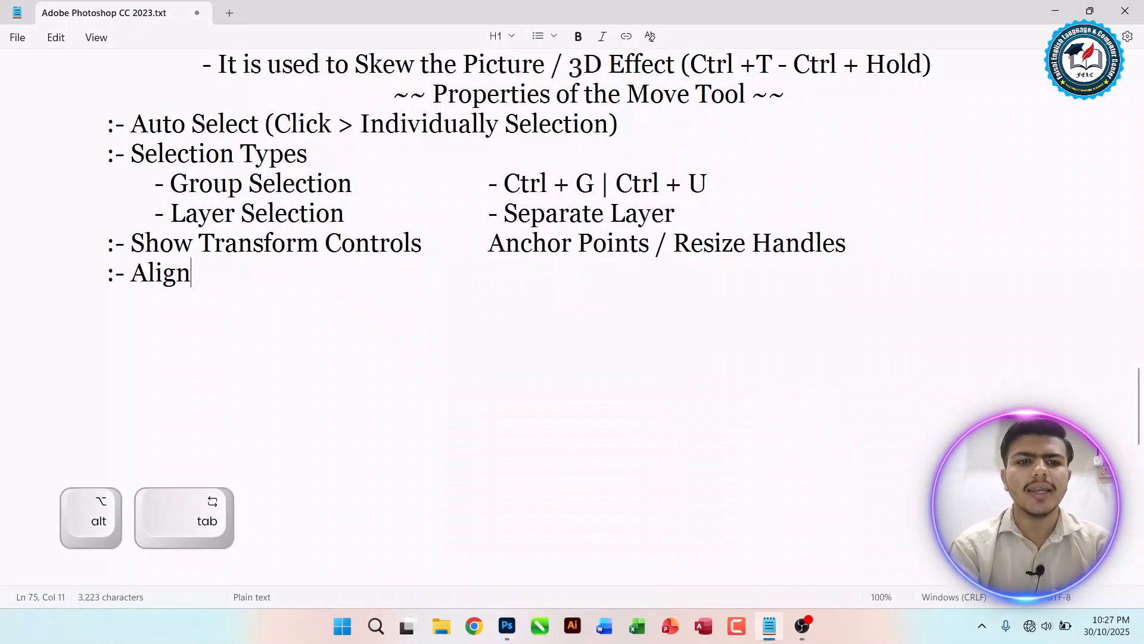
{"action": "type", "text": " & Distribute"}
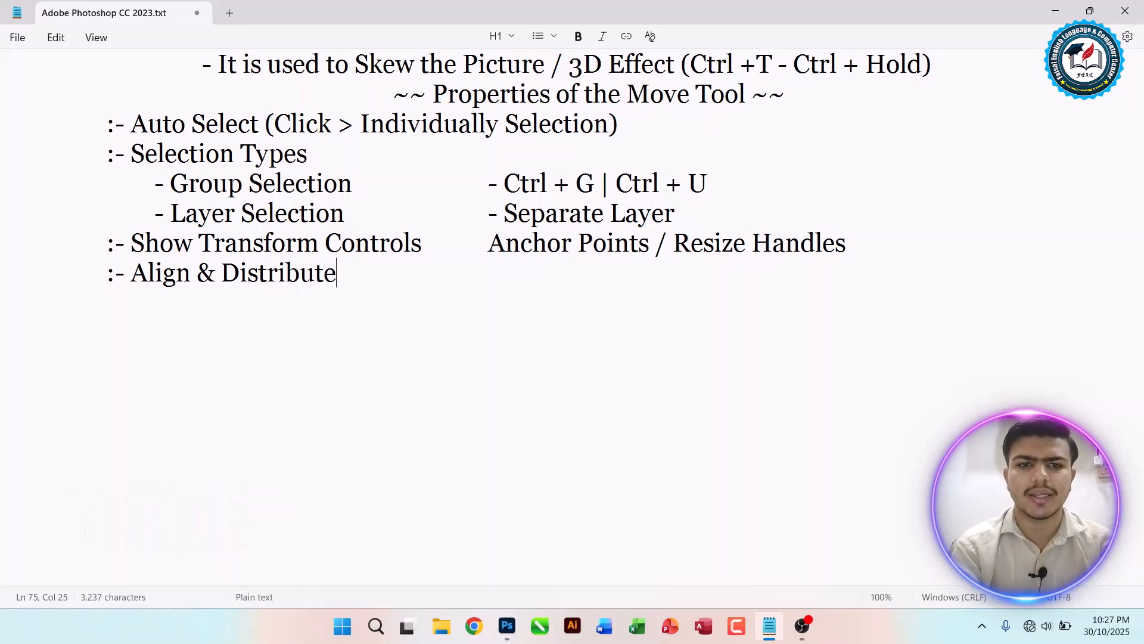
Step: Add an indented '- Alignment' line followed, after tabs, by 'Horizontal'
{"action": "key", "text": "Return"}
{"action": "key", "text": "Tab"}
{"action": "type", "text": "- "}
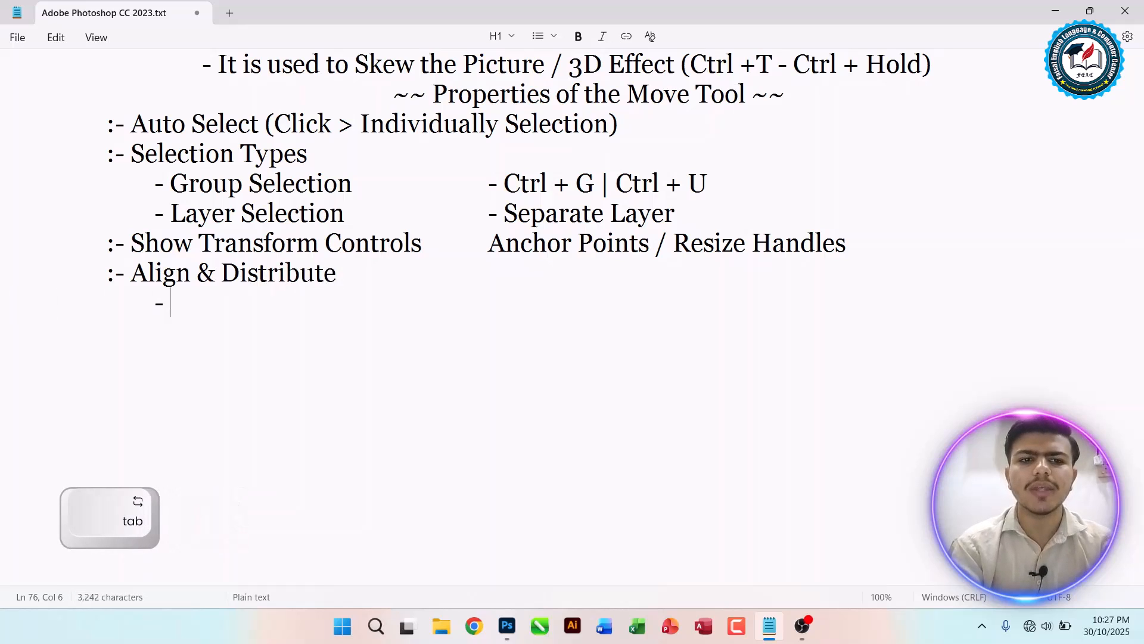
{"action": "type", "text": "Alignment"}
{"action": "key", "text": "Tab"}
{"action": "key", "text": "Tab"}
{"action": "key", "text": "Tab"}
{"action": "type", "text": "Hori\\o"}
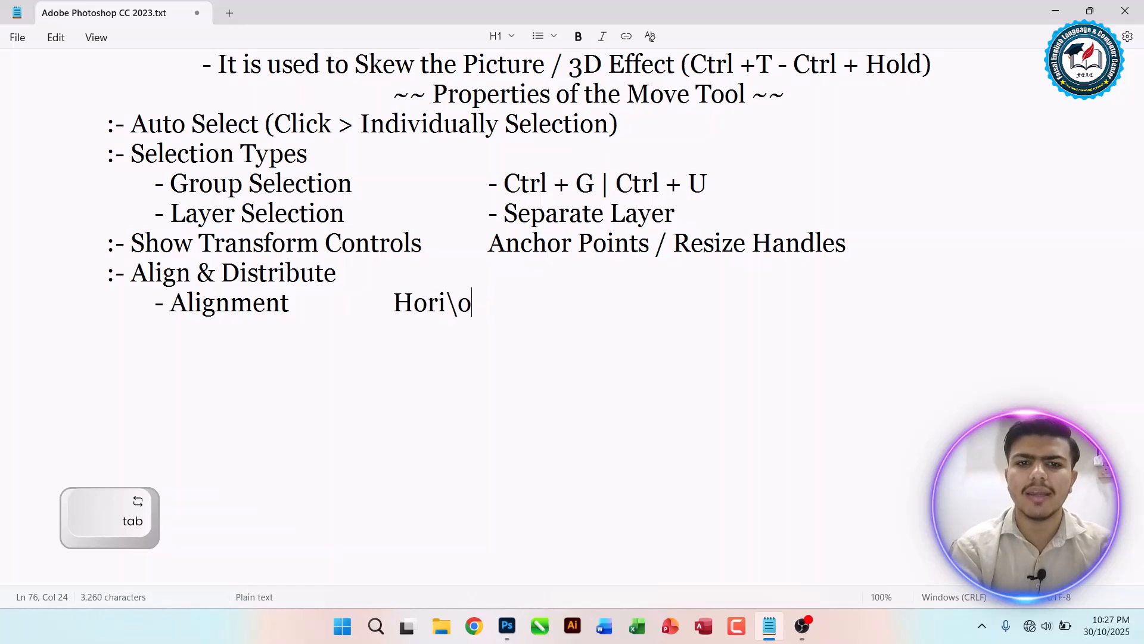
{"action": "key", "text": "BackSpace"}
{"action": "key", "text": "BackSpace"}
{"action": "type", "text": "zontal"}
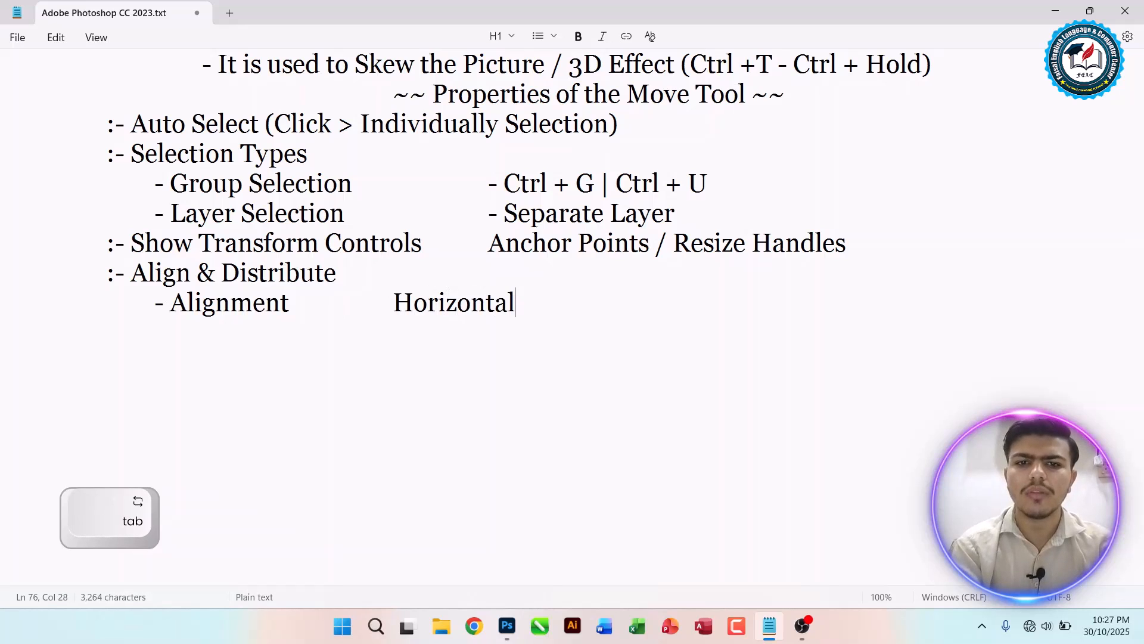
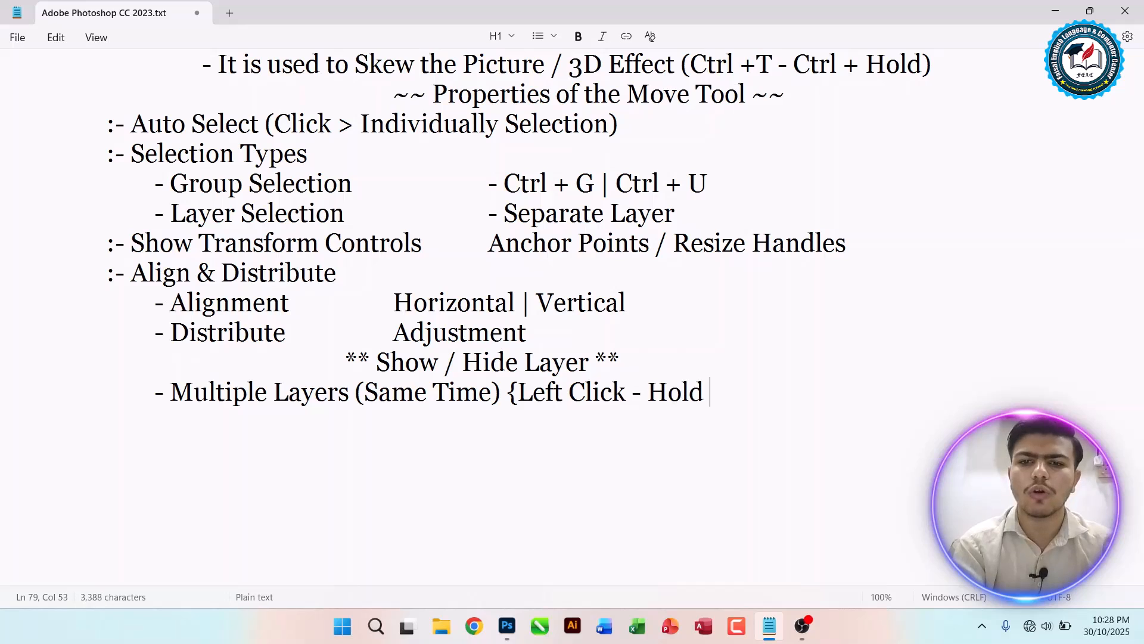
Step: Finish the Multiple Layers note by adding '~ Drop Down' and a closing brace after 'Hold'
{"action": "type", "text": "("}
{"action": "key", "text": "BackSpace"}
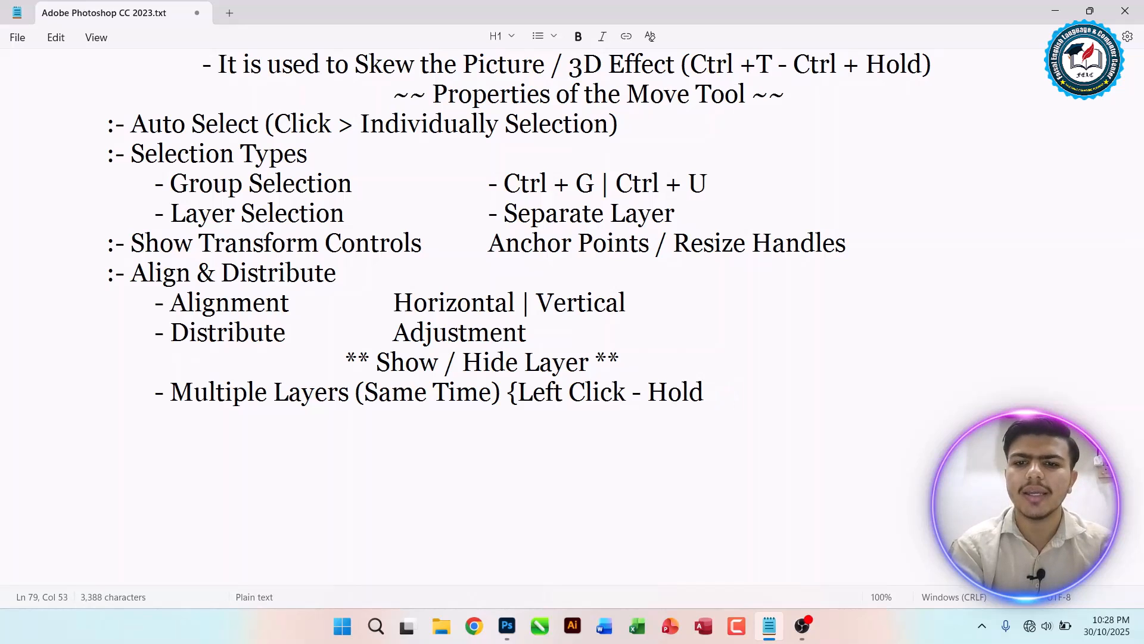
{"action": "type", "text": "~"}
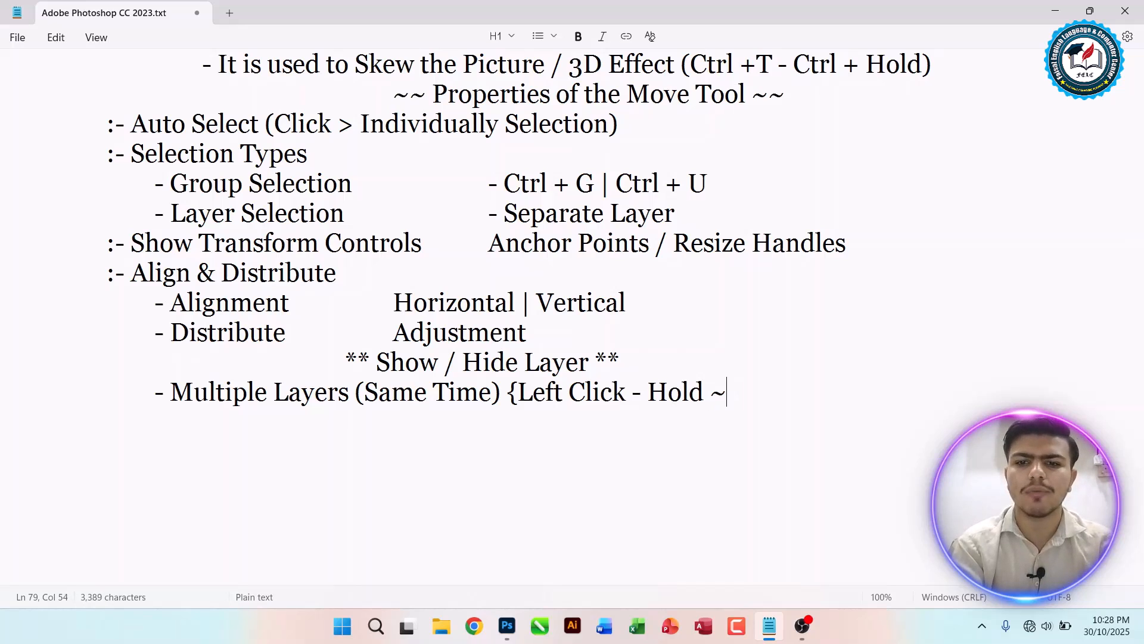
{"action": "type", "text": " Drop Down "}
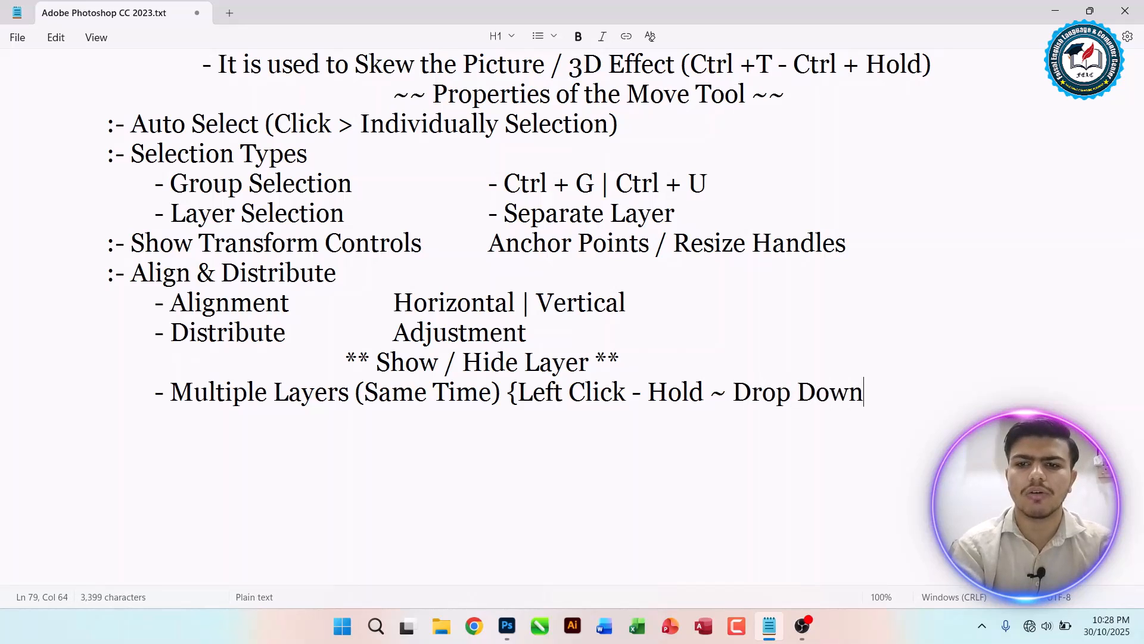
{"action": "type", "text": "}"}
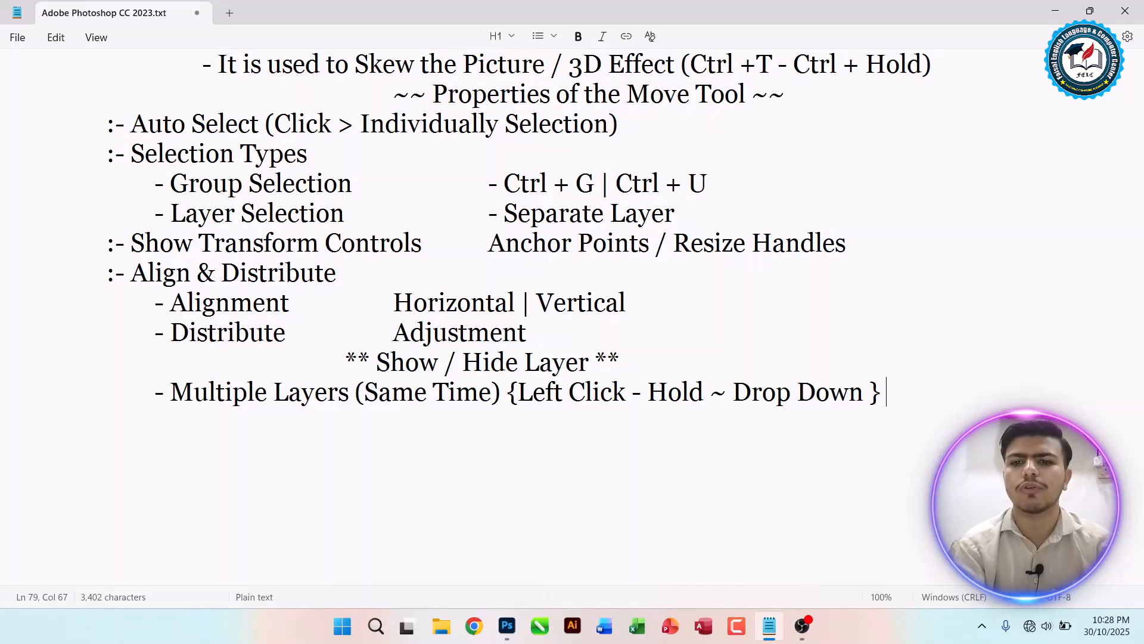
Step: Return to Photoshop and ungroup the layers inside the Related Picture group
{"action": "key", "text": "alt+Tab"}
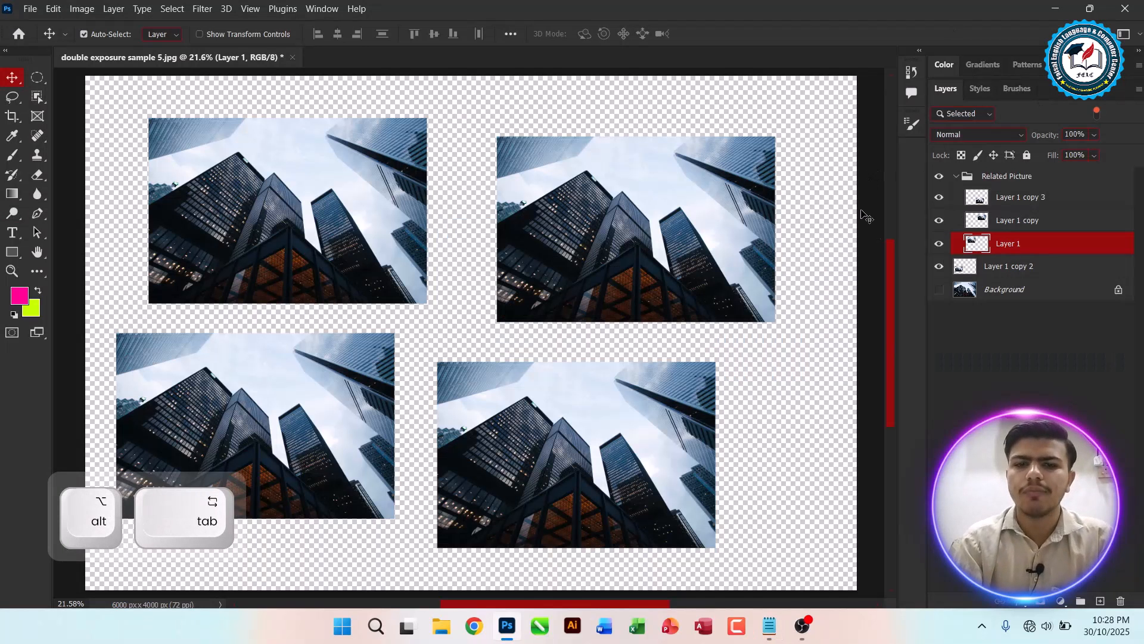
{"action": "left_click", "coordinate": [994, 174]}
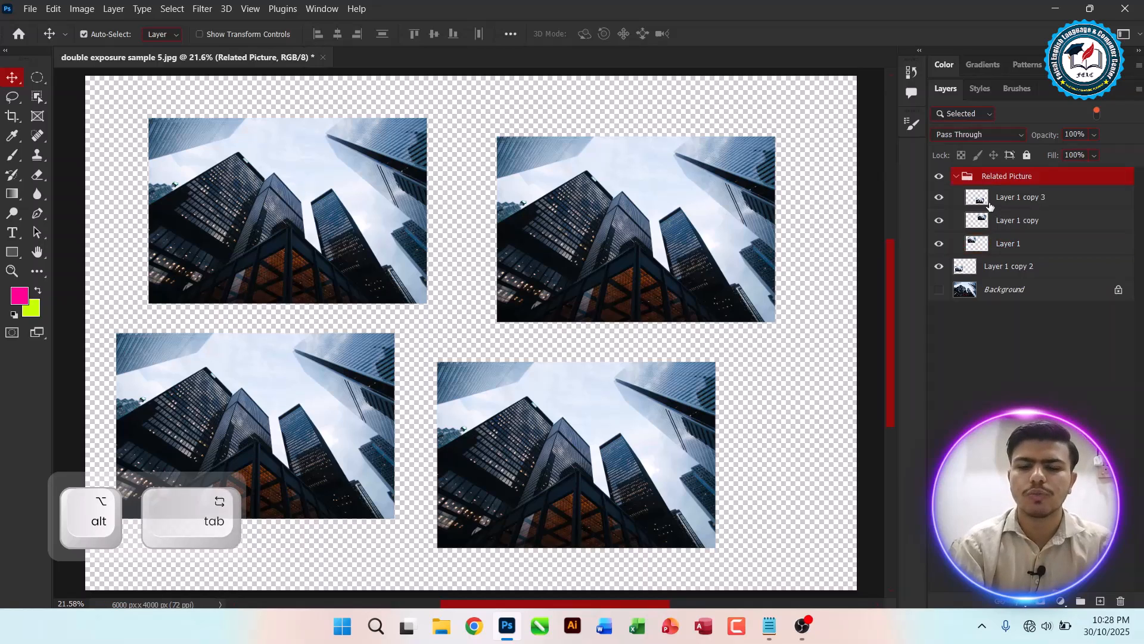
{"action": "left_click", "coordinate": [989, 202]}
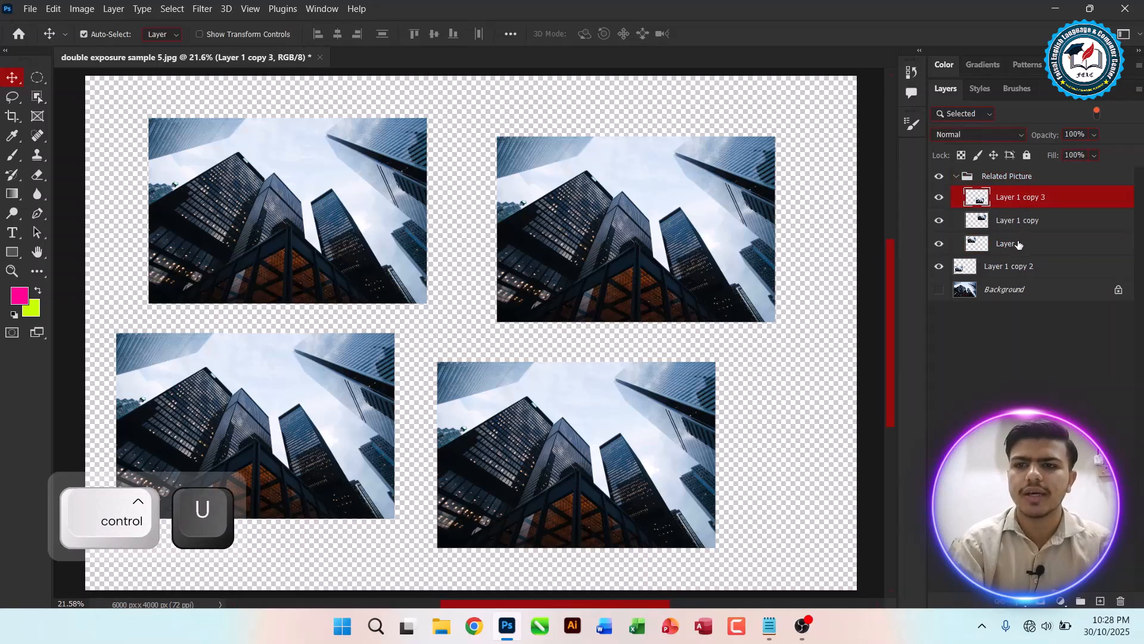
{"action": "left_click", "coordinate": [1017, 246], "text": "shift"}
{"action": "key", "text": "ctrl+u"}
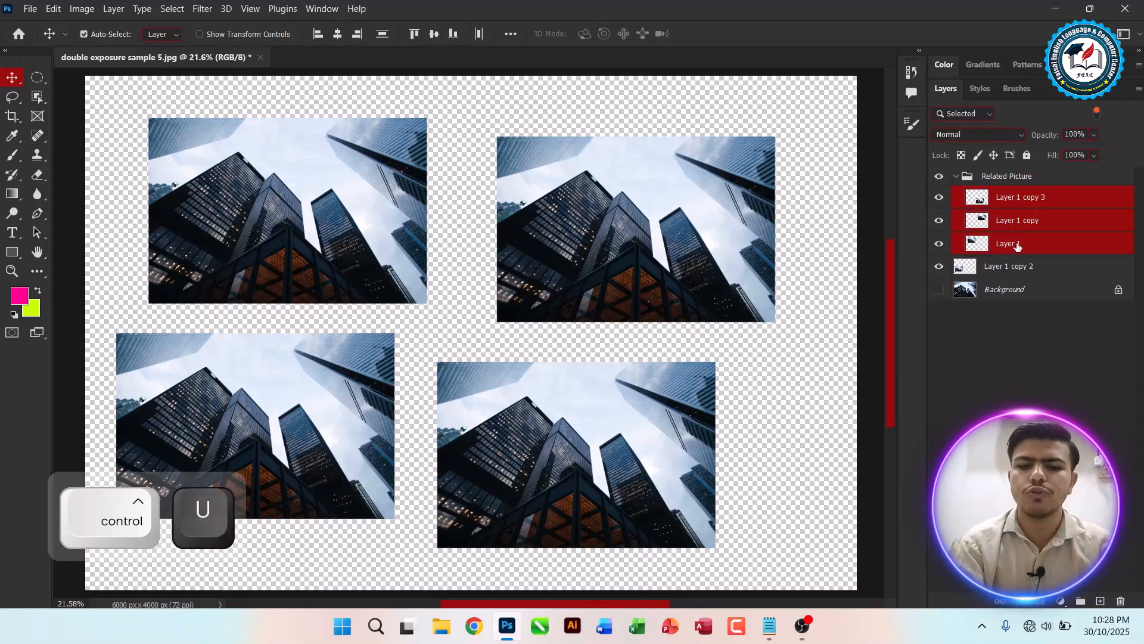
{"action": "key", "text": "ctrl+shift+g"}
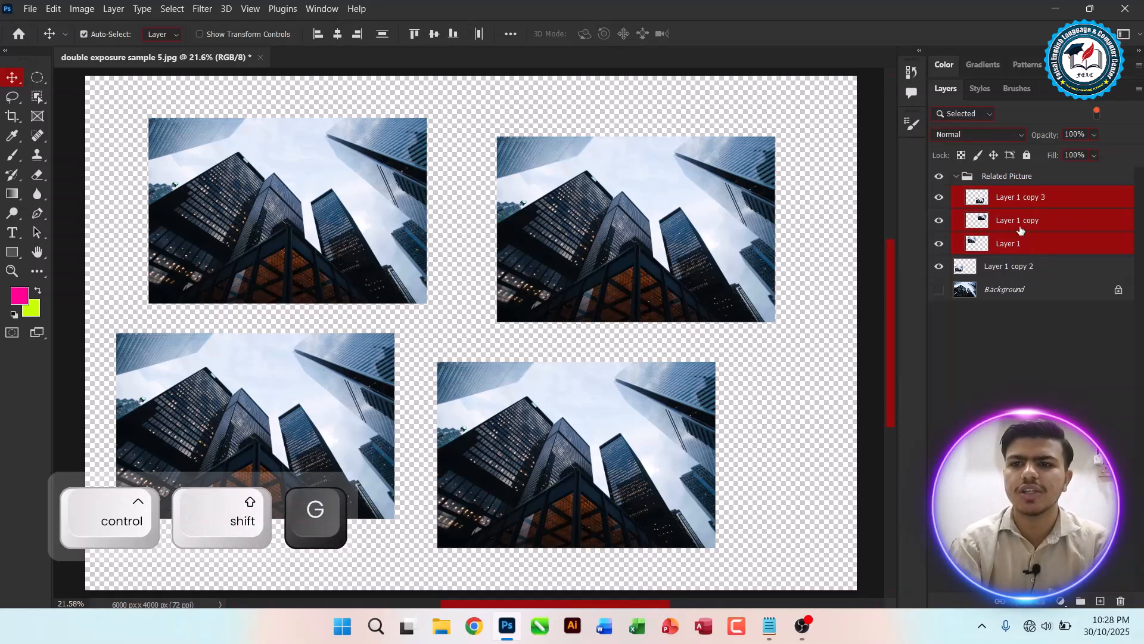
{"action": "right_click", "coordinate": [1017, 196]}
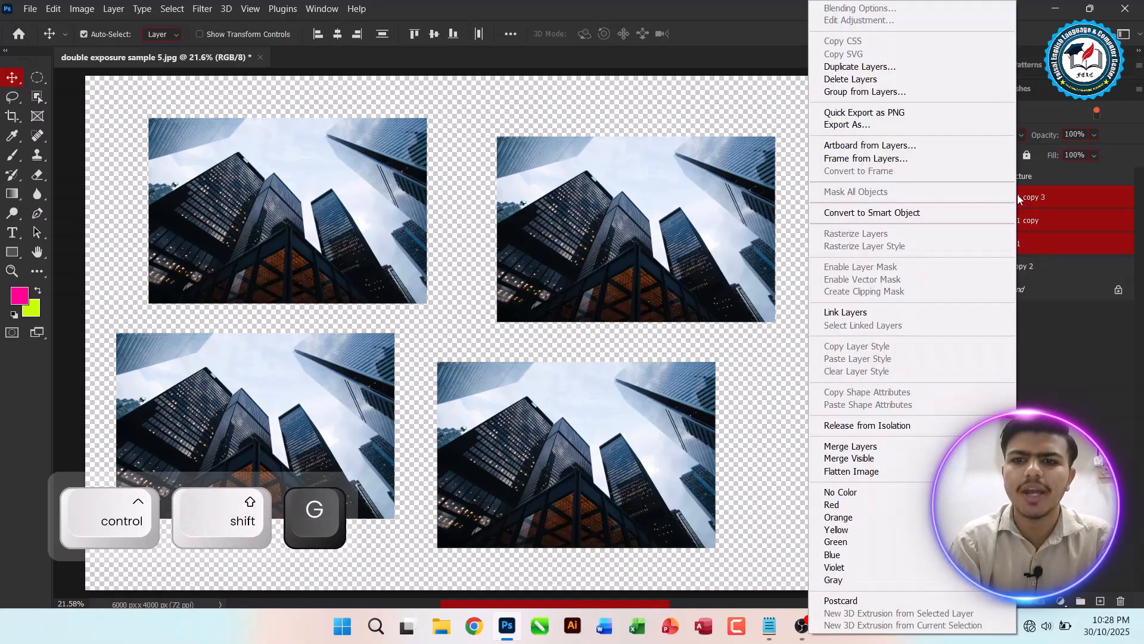
{"action": "left_click", "coordinate": [1040, 219]}
{"action": "left_click", "coordinate": [1007, 184]}
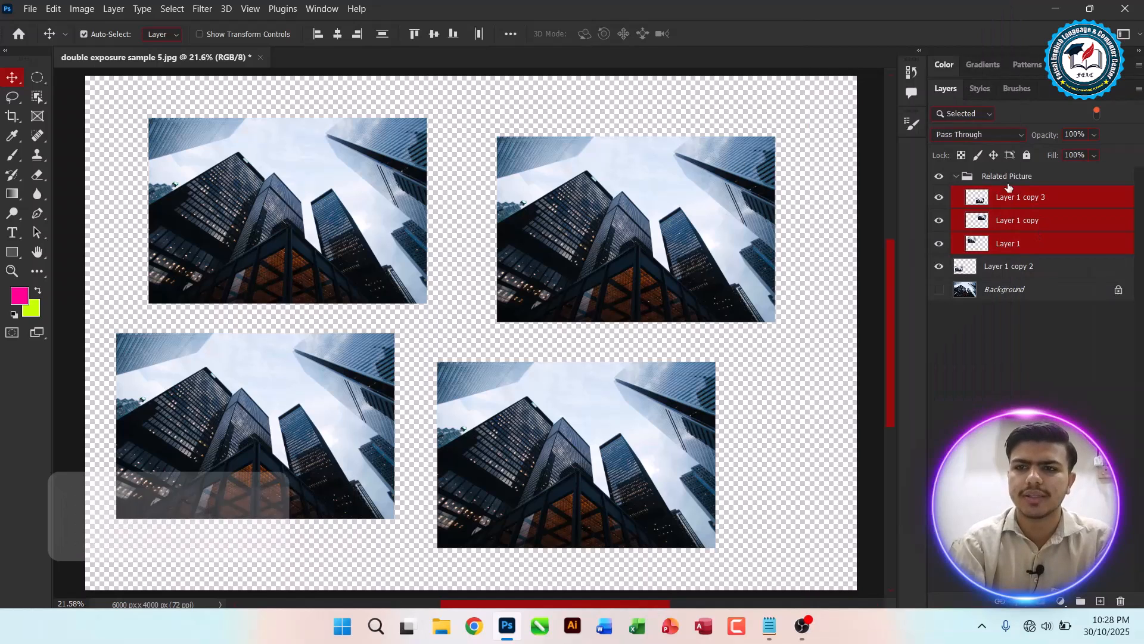
{"action": "right_click", "coordinate": [995, 177]}
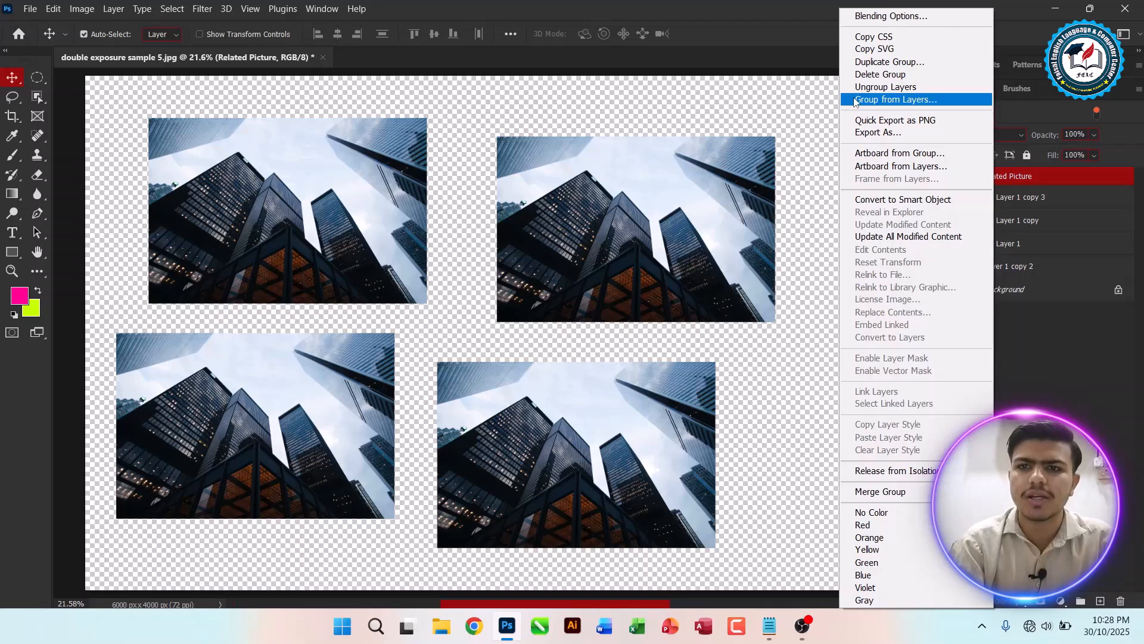
{"action": "left_click", "coordinate": [892, 87]}
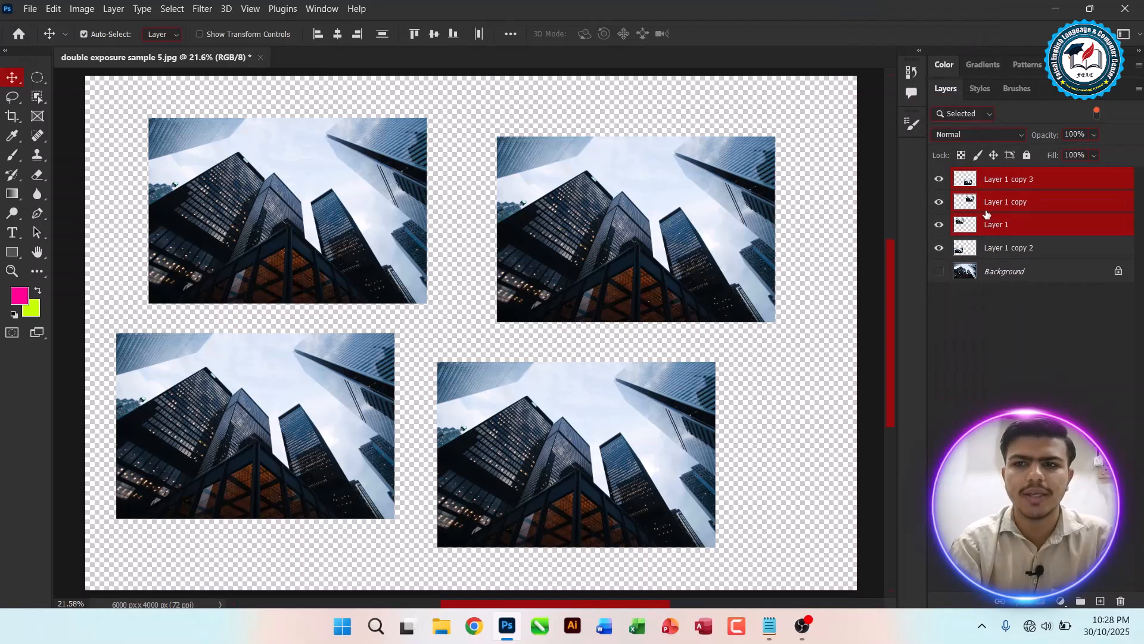
Step: Select Layer 1 copy 3 and drag duplicates of the top-right picture toward the top-left corner
{"action": "left_click", "coordinate": [1006, 182]}
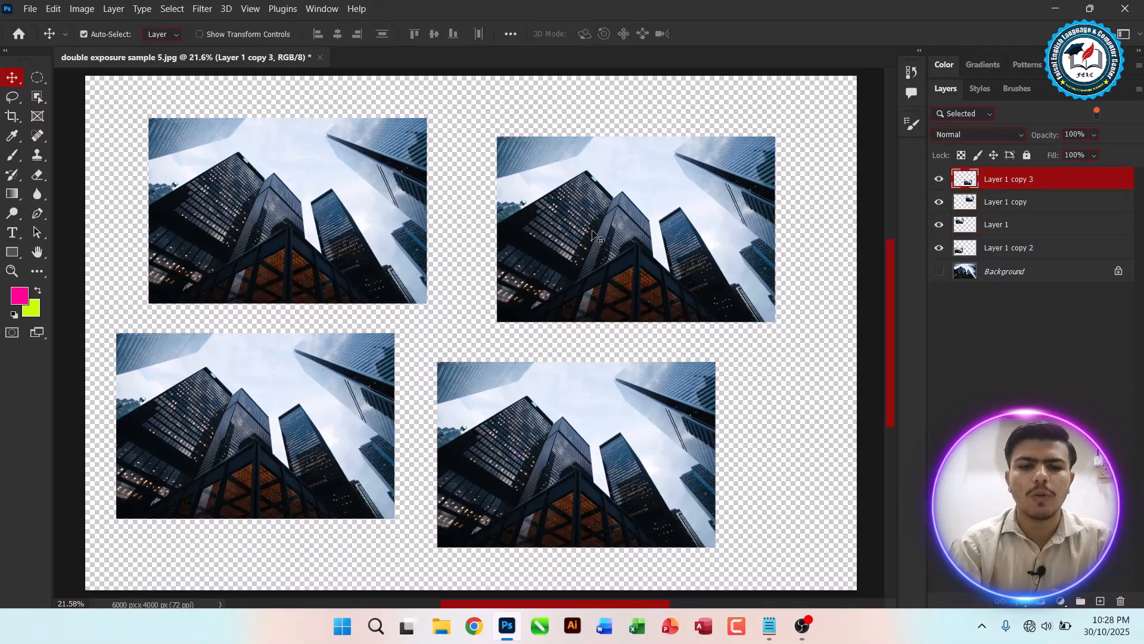
{"action": "left_click_drag", "start_coordinate": [578, 222], "coordinate": [264, 146]}
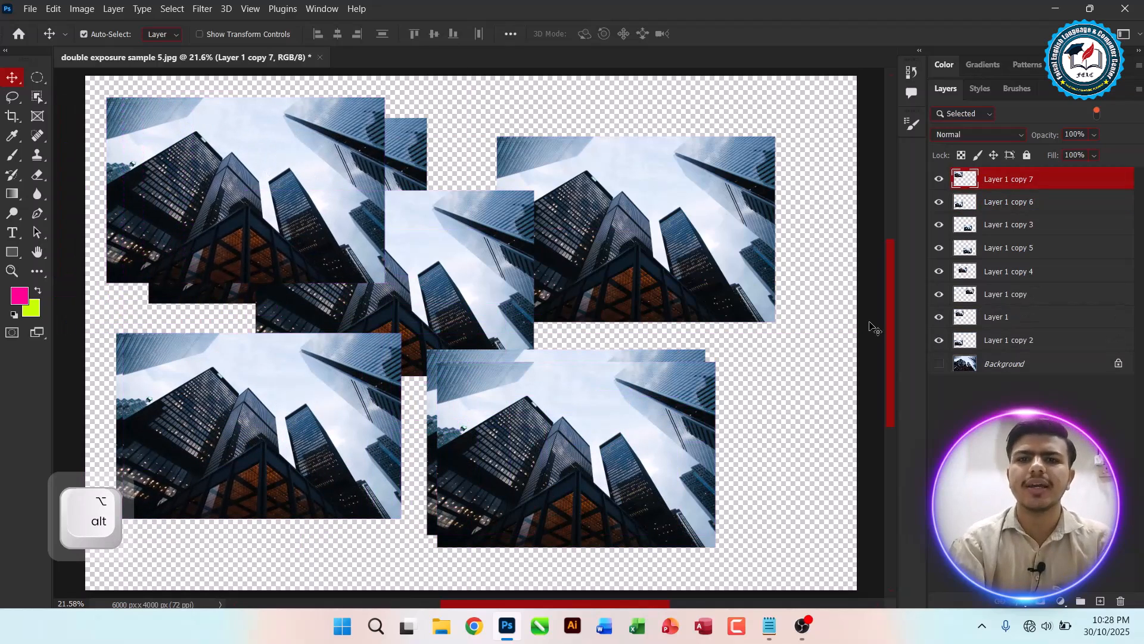
Step: Hide several upper picture layers one at a time with their visibility toggles, then show them again
{"action": "left_click", "coordinate": [978, 341]}
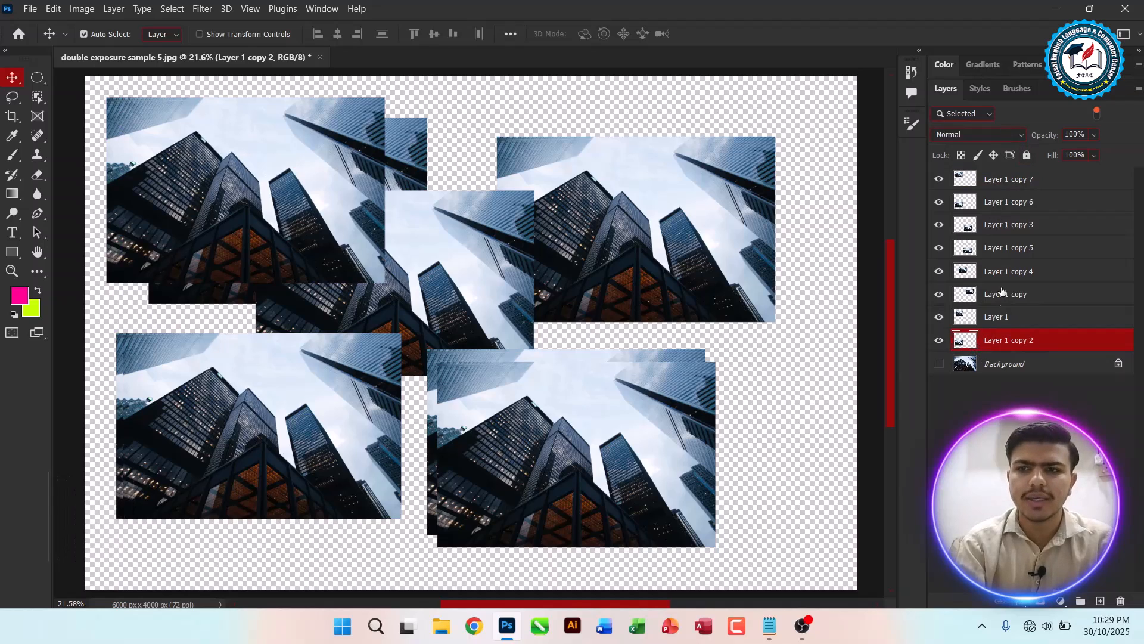
{"action": "left_click", "coordinate": [940, 179]}
{"action": "left_click", "coordinate": [939, 225]}
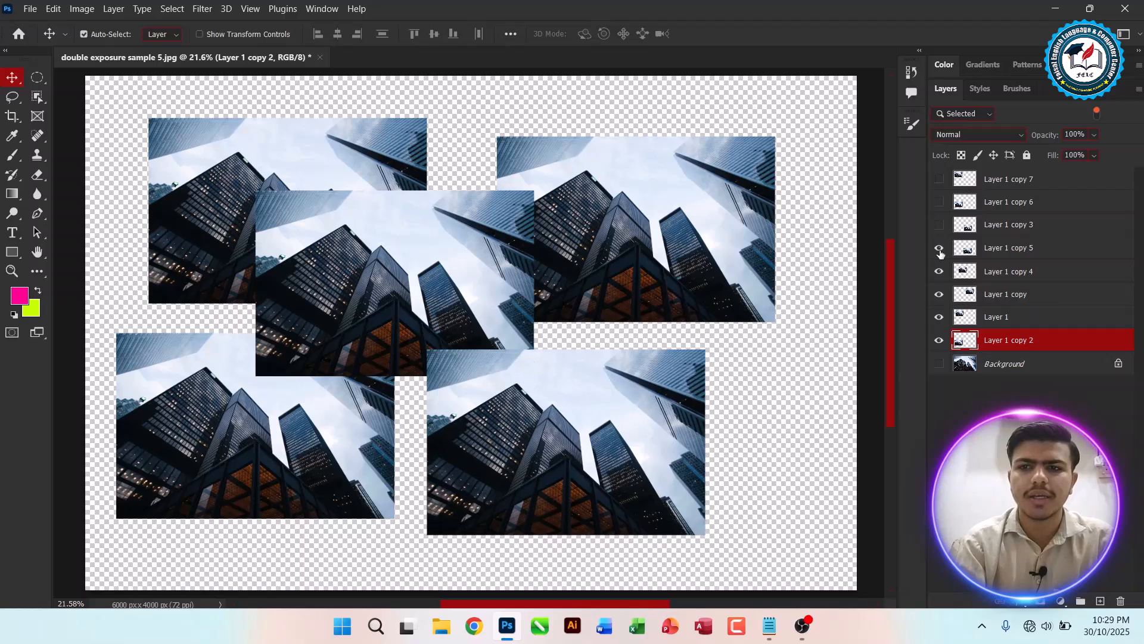
{"action": "left_click", "coordinate": [939, 248]}
{"action": "left_click", "coordinate": [939, 248]}
{"action": "left_click", "coordinate": [939, 225]}
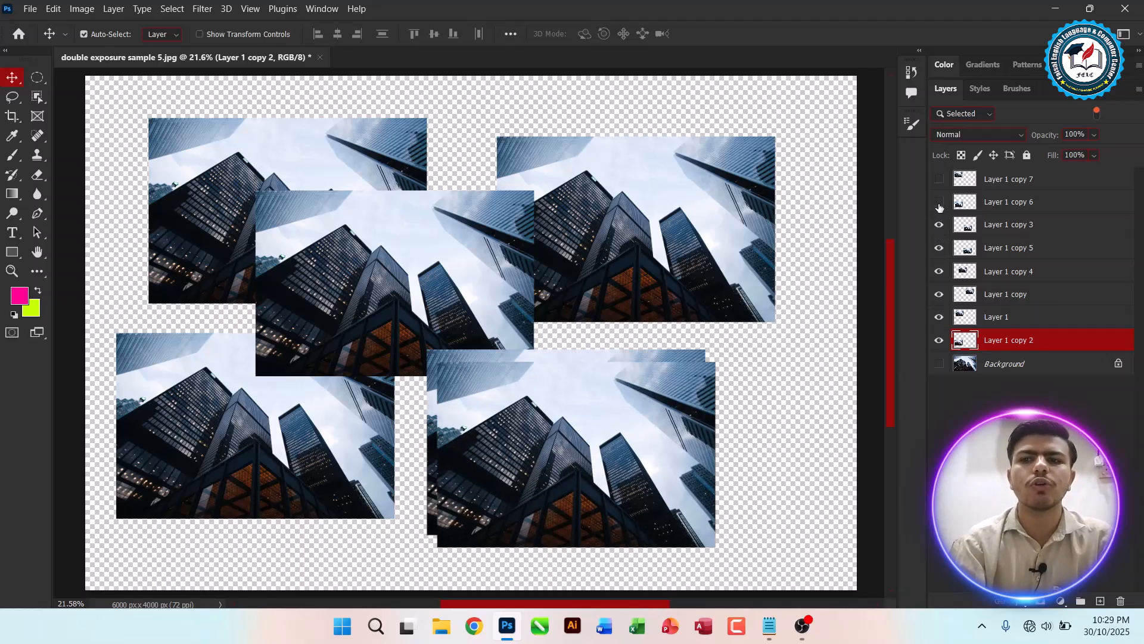
{"action": "left_click", "coordinate": [940, 202]}
{"action": "left_click", "coordinate": [939, 179]}
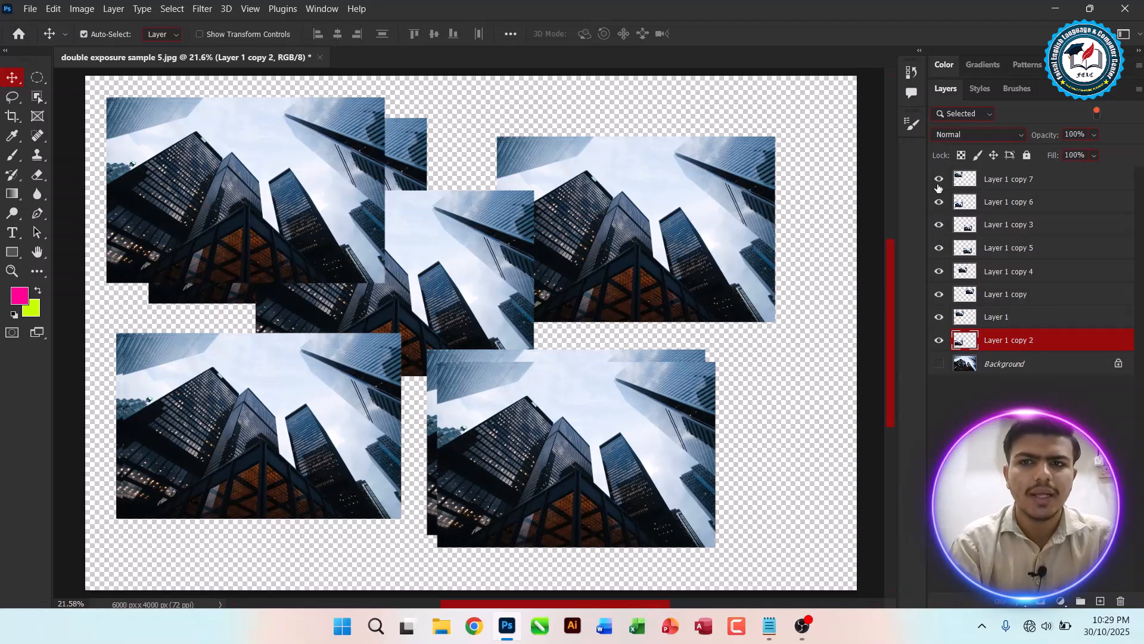
Step: Hide the layers from Layer 1 copy 7 down to Layer 1 in one sweep, then show them again the same way
{"action": "key", "text": "alt+Tab"}
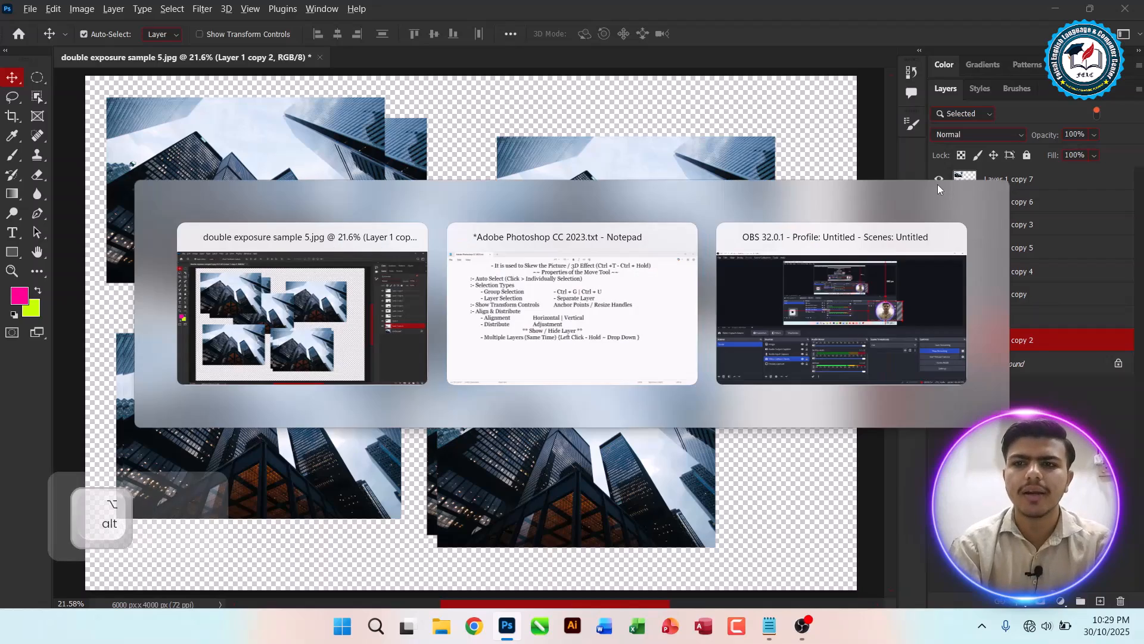
{"action": "key", "text": "alt+Tab"}
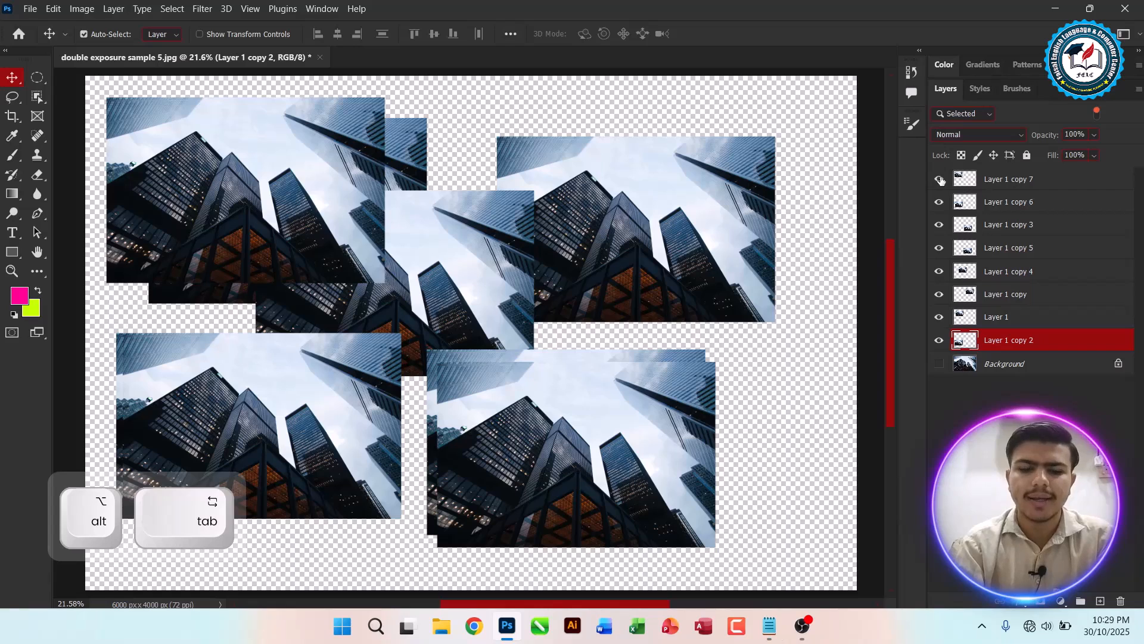
{"action": "left_click_drag", "start_coordinate": [940, 180], "coordinate": [937, 311]}
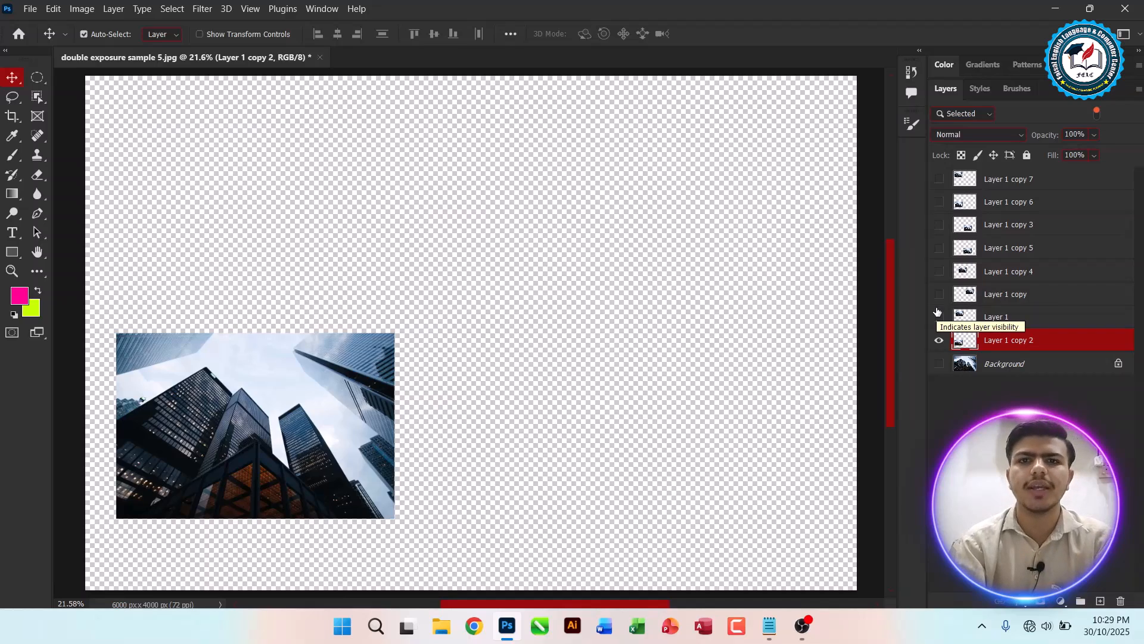
{"action": "key", "text": "alt+Tab"}
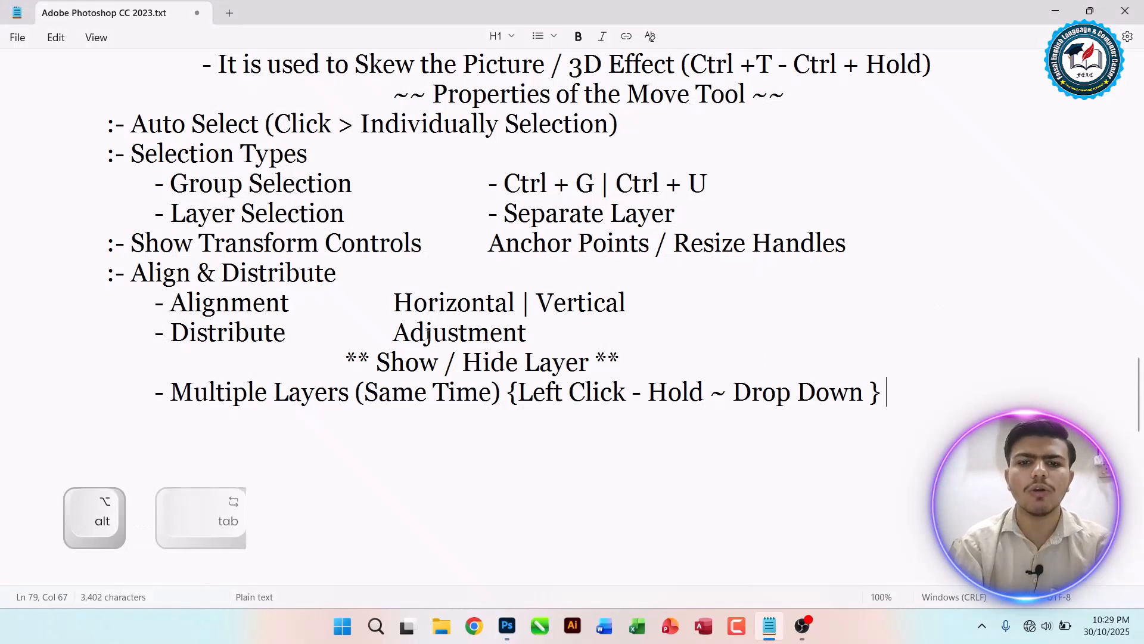
{"action": "key", "text": "alt+Tab"}
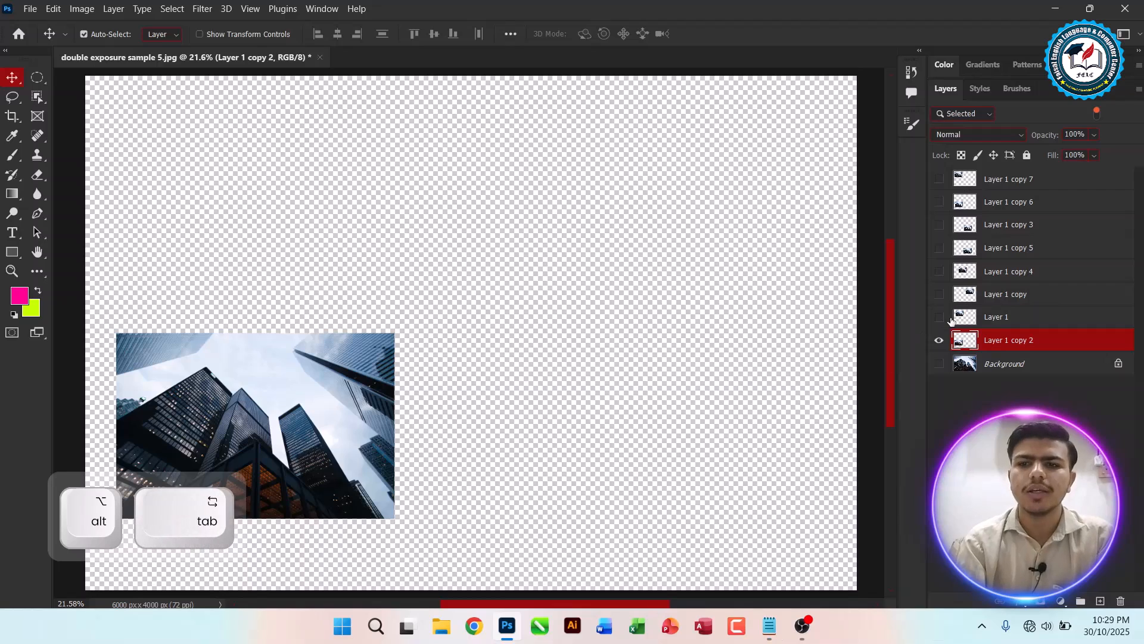
{"action": "left_click_drag", "start_coordinate": [939, 294], "coordinate": [940, 178]}
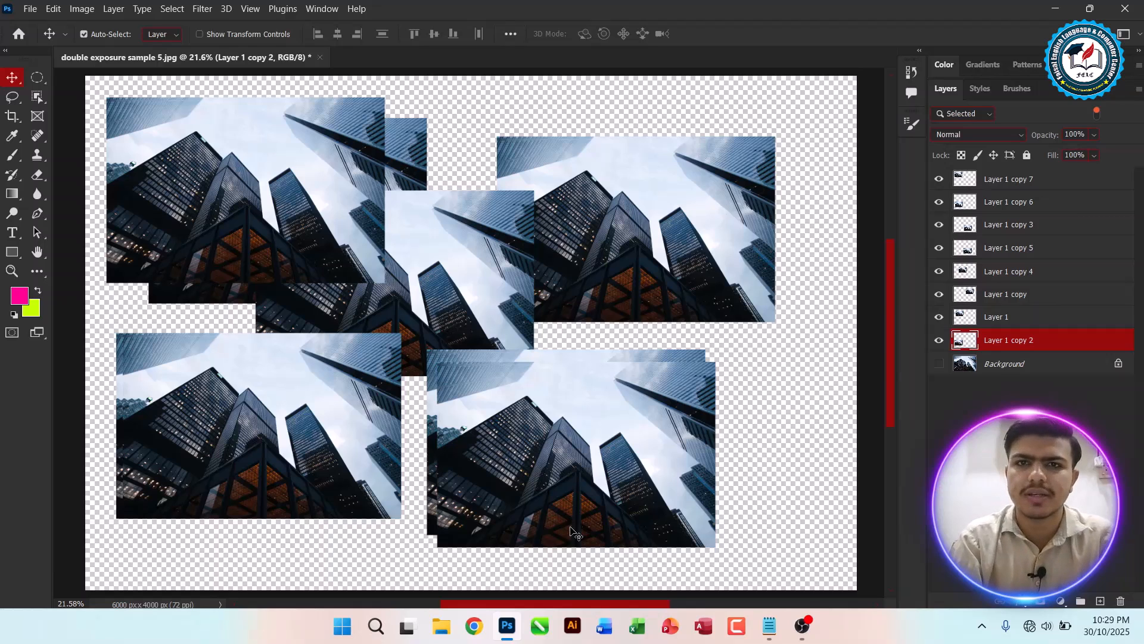
Step: Switch to the notes and start a new indented '- ' line below the Multiple Layers note
{"action": "key", "text": "alt+Tab"}
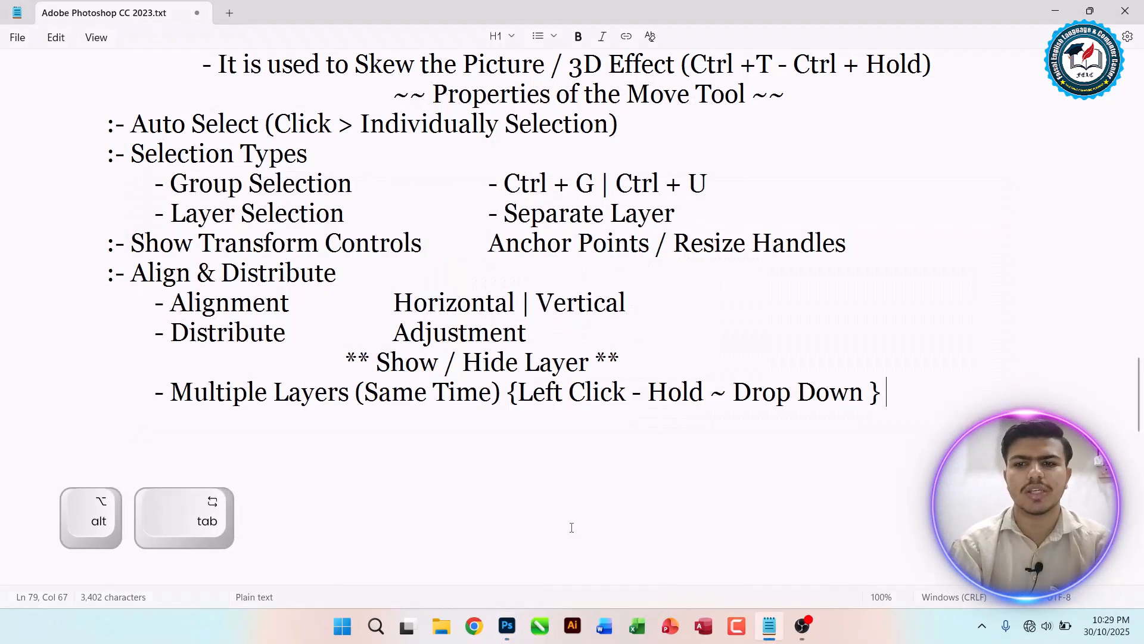
{"action": "key", "text": "Tab"}
{"action": "key", "text": "Tab"}
{"action": "key", "text": "Tab"}
{"action": "type", "text": "- "}
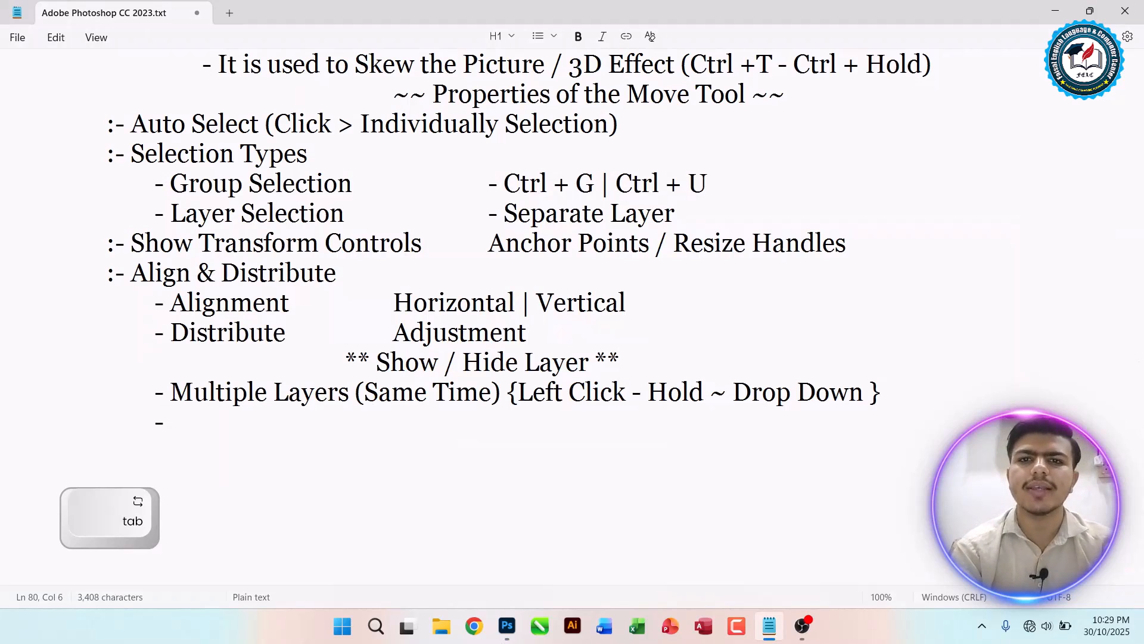
{"action": "type", "text": "Show One"}
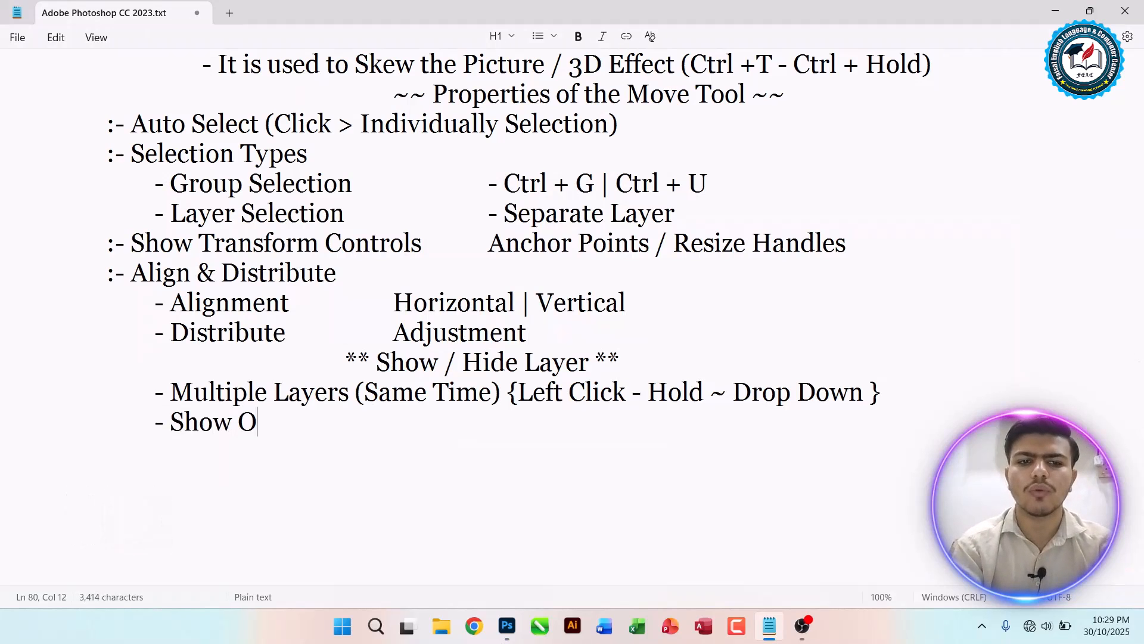
Step: Write 'Hide All Layers Except One Layer ()' on the new line
{"action": "key", "text": "BackSpace"}
{"action": "key", "text": "BackSpace"}
{"action": "key", "text": "BackSpace"}
{"action": "key", "text": "BackSpace"}
{"action": "key", "text": "BackSpace"}
{"action": "key", "text": "BackSpace"}
{"action": "key", "text": "BackSpace"}
{"action": "key", "text": "BackSpace"}
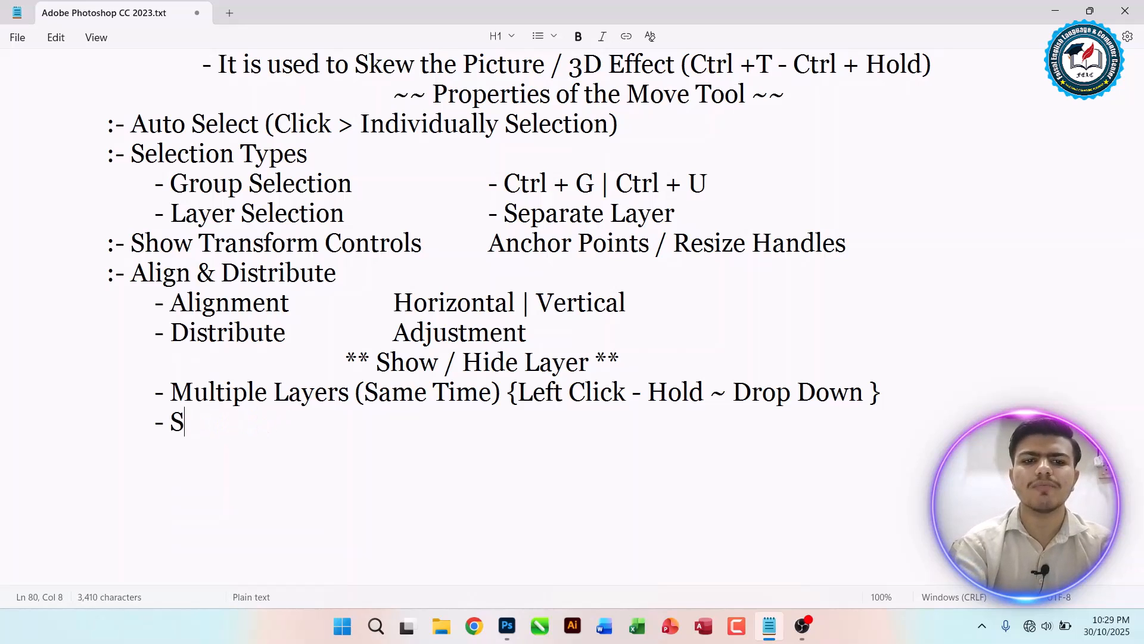
{"action": "type", "text": "Hide All E"}
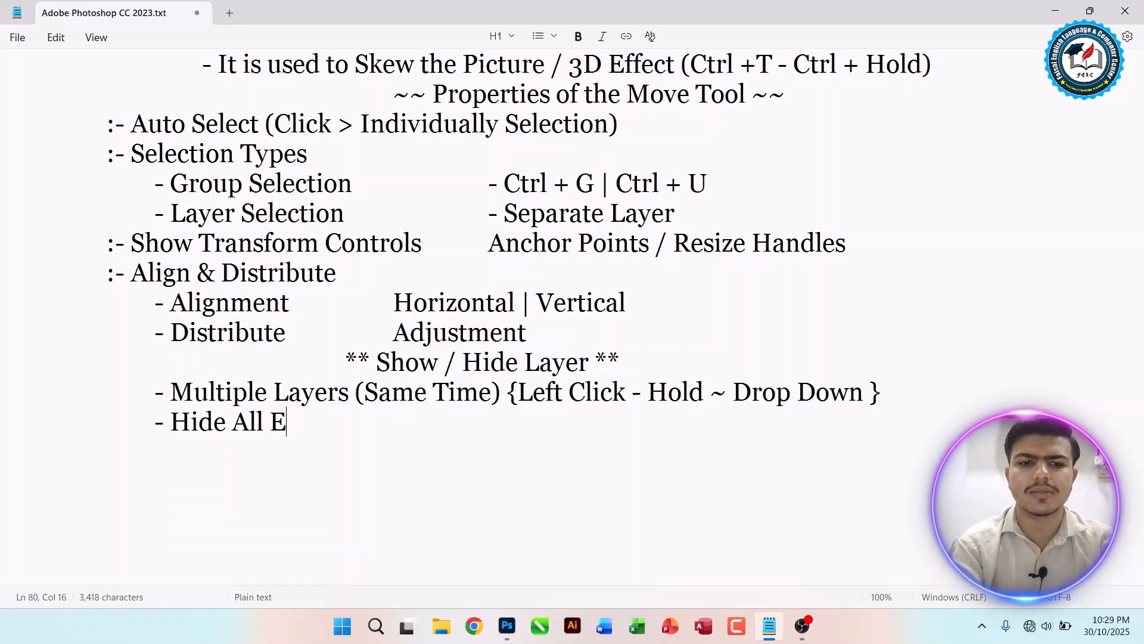
{"action": "key", "text": "BackSpace"}
{"action": "type", "text": "Layers Excep"}
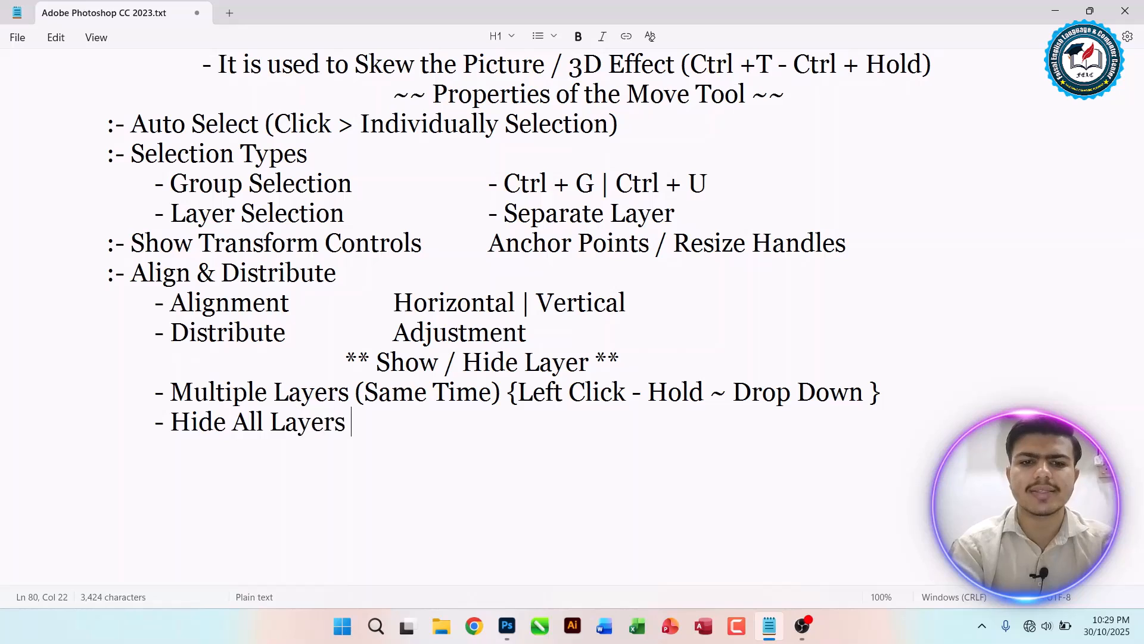
{"action": "key", "text": "BackSpace"}
{"action": "key", "text": "BackSpace"}
{"action": "type", "text": "t"}
{"action": "key", "text": "BackSpace"}
{"action": "type", "text": "pt "}
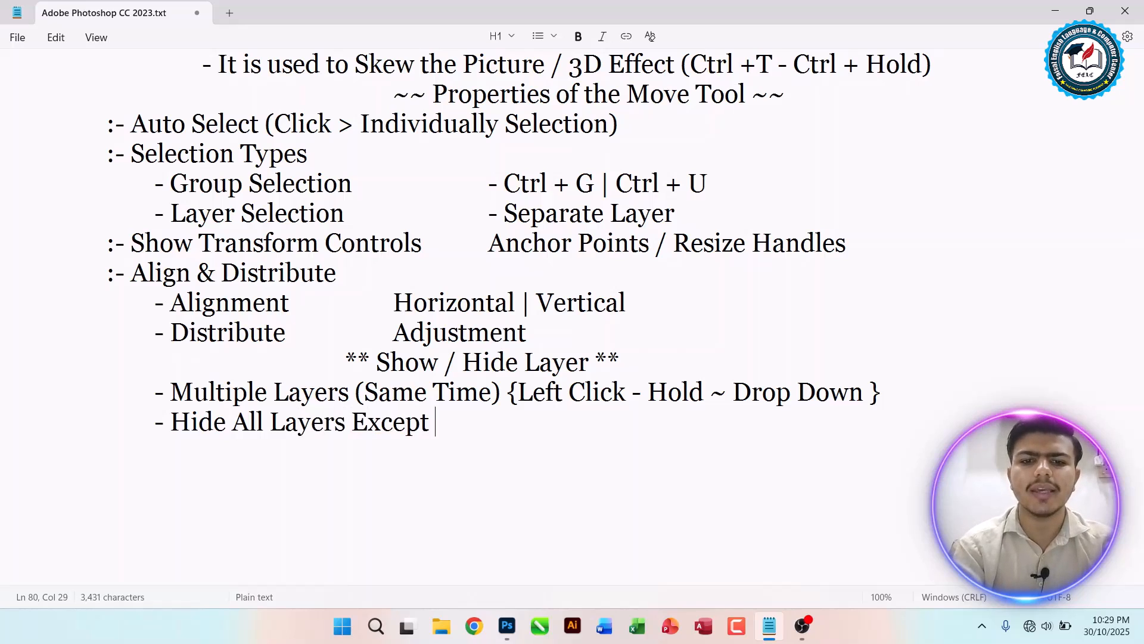
{"action": "type", "text": "One Layer ()"}
Step: Write '{Alt+Hold - Click}' inside the parentheses of the Hide All Layers Except One Layer note
{"action": "key", "text": "Left"}
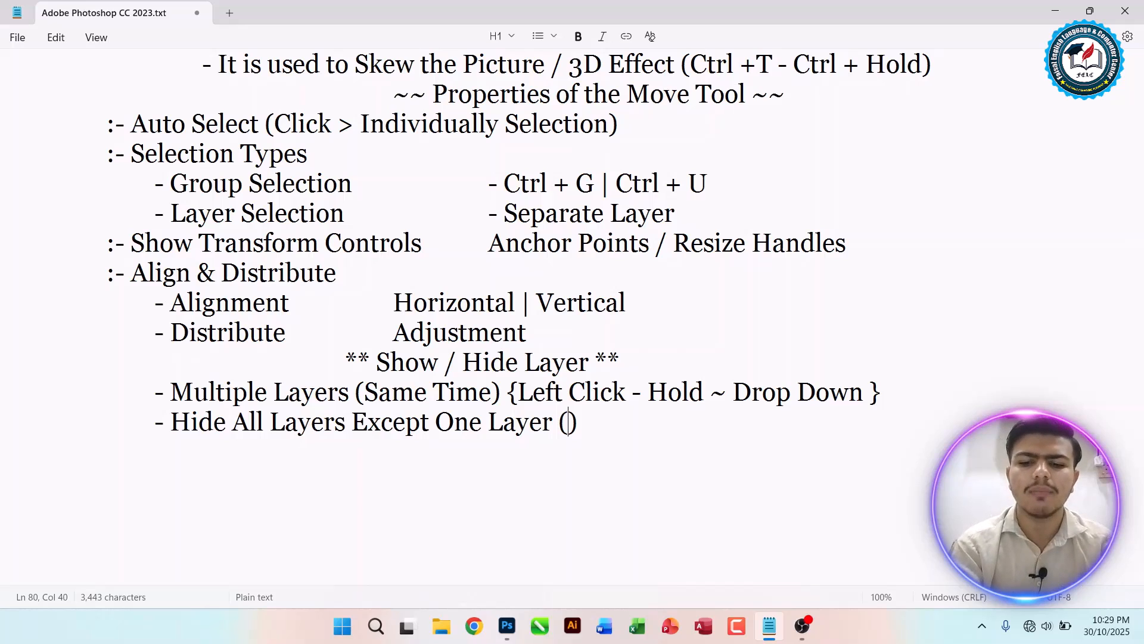
{"action": "type", "text": "{}"}
{"action": "key", "text": "Left"}
{"action": "type", "text": "Alt+Hold - Clickj"}
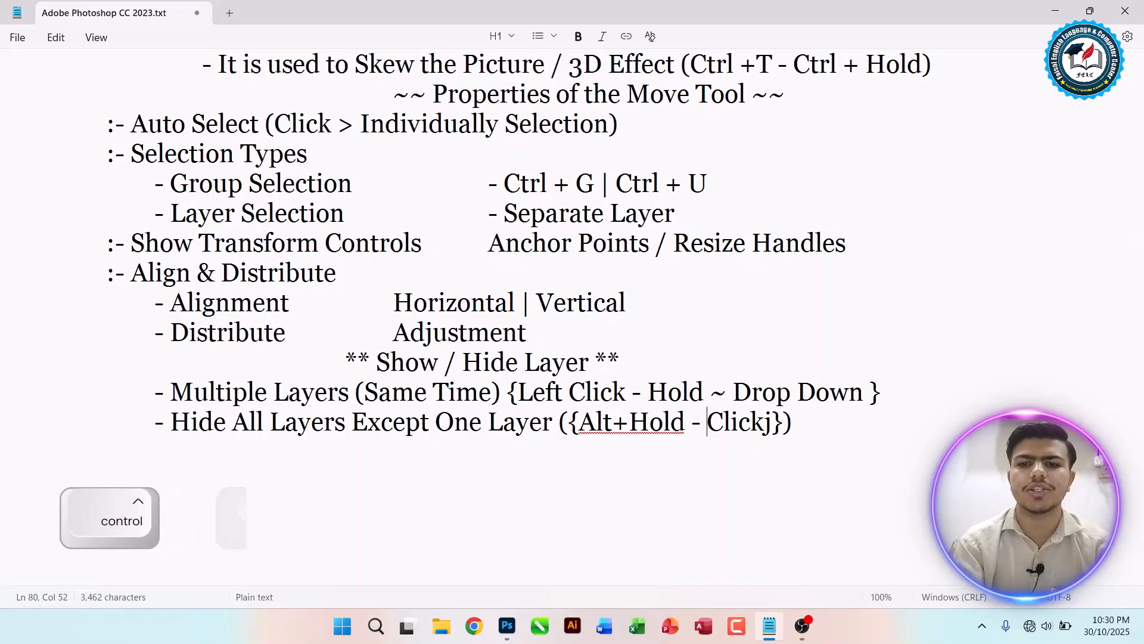
{"action": "key", "text": "BackSpace"}
Step: Add spaces around the plus sign so the note reads 'Alt + Hold'
{"action": "key", "text": "ctrl+Left"}
{"action": "key", "text": "ctrl+Left"}
{"action": "key", "text": "Left"}
{"action": "key", "text": "Left"}
{"action": "key", "text": "Left"}
{"action": "key", "text": "Left"}
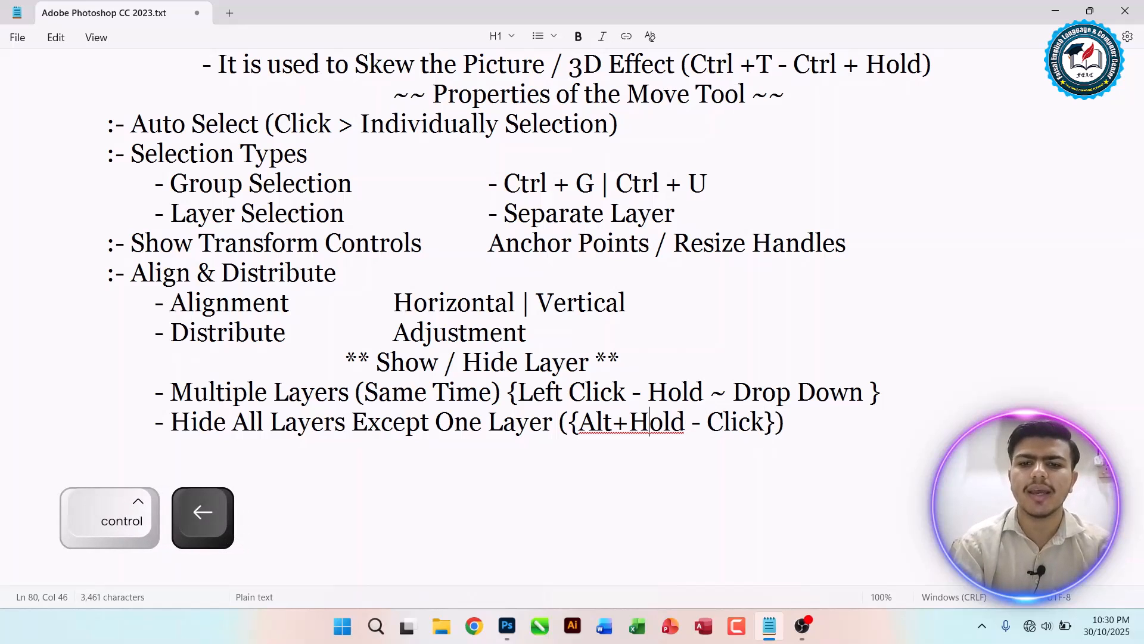
{"action": "key", "text": "Left"}
{"action": "key", "text": "Left"}
{"action": "key", "text": "Right"}
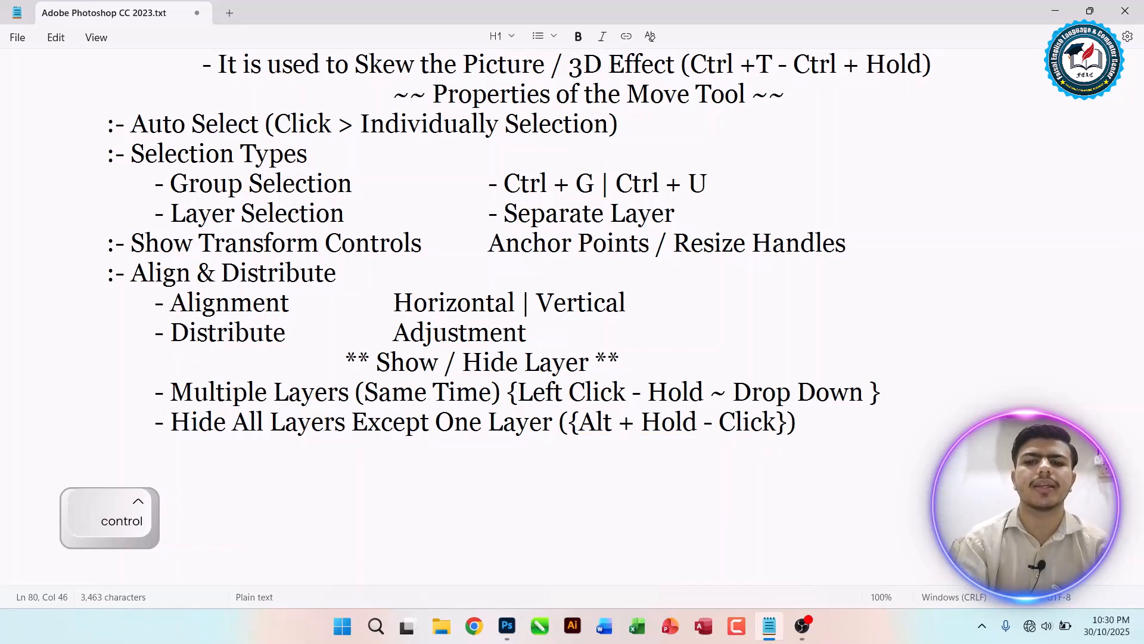
Step: Back in Photoshop, nudge the centre picture slightly down, then isolate Layer 1 copy 4's visibility and restore all layers
{"action": "key", "text": "alt+Tab"}
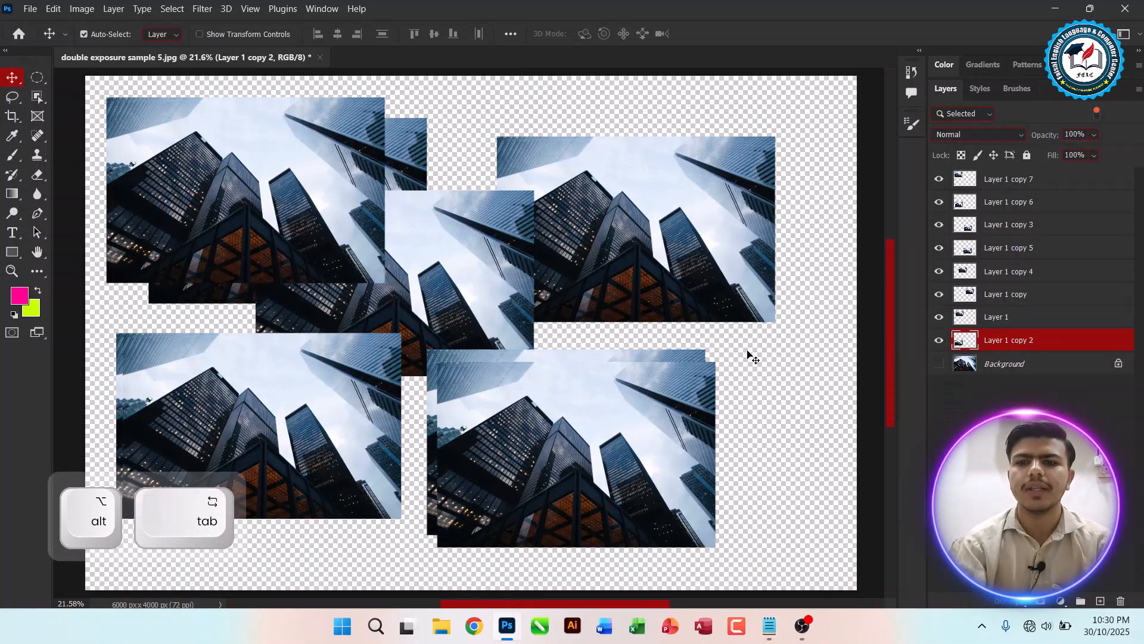
{"action": "left_click_drag", "start_coordinate": [447, 270], "coordinate": [595, 290]}
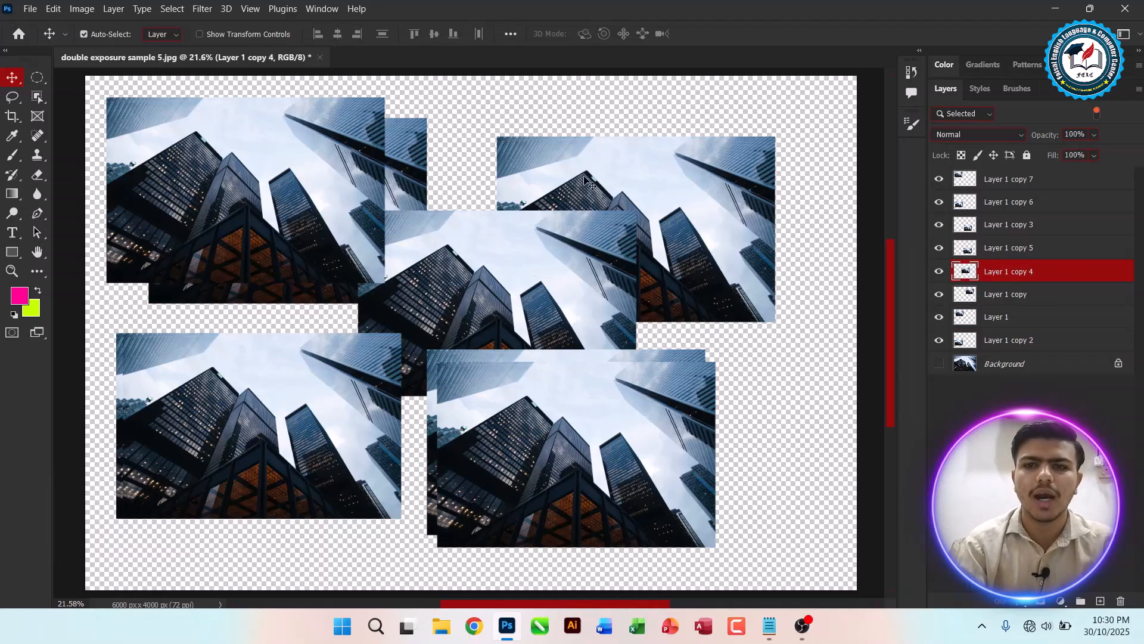
{"action": "key", "text": "alt"}
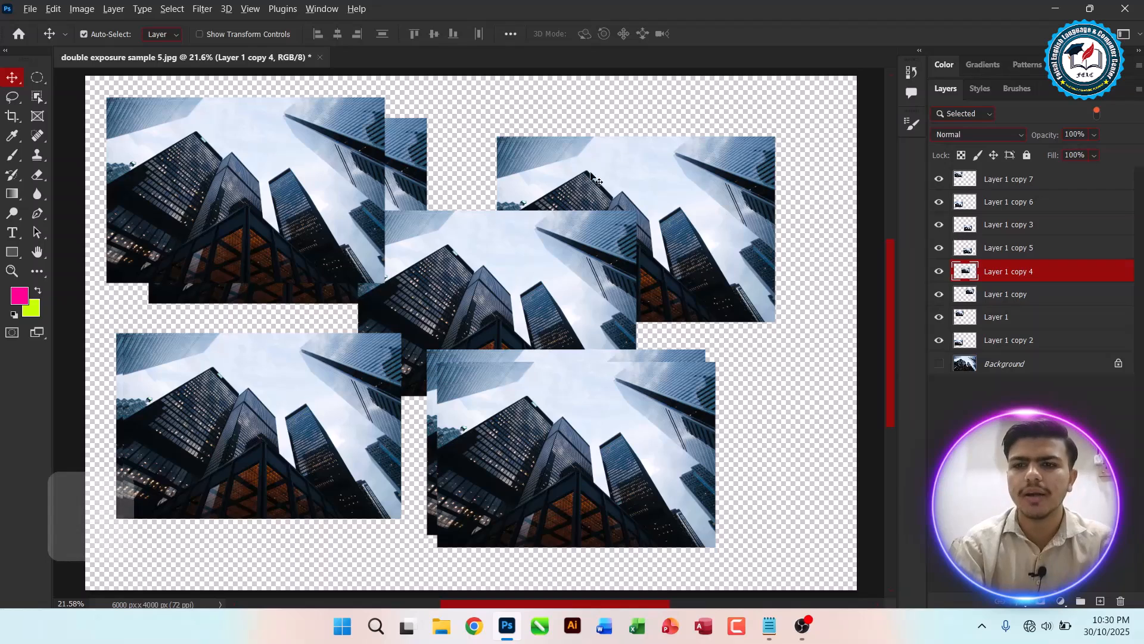
{"action": "left_click", "coordinate": [939, 272], "text": "ctrl"}
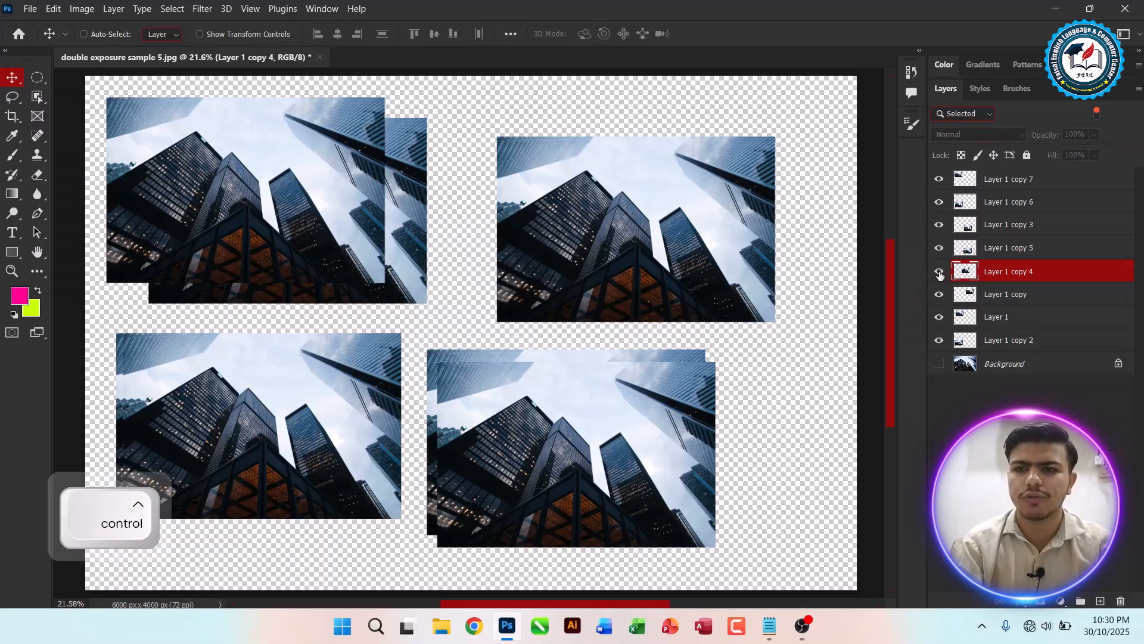
{"action": "left_click", "coordinate": [939, 272]}
{"action": "left_click", "coordinate": [941, 341]}
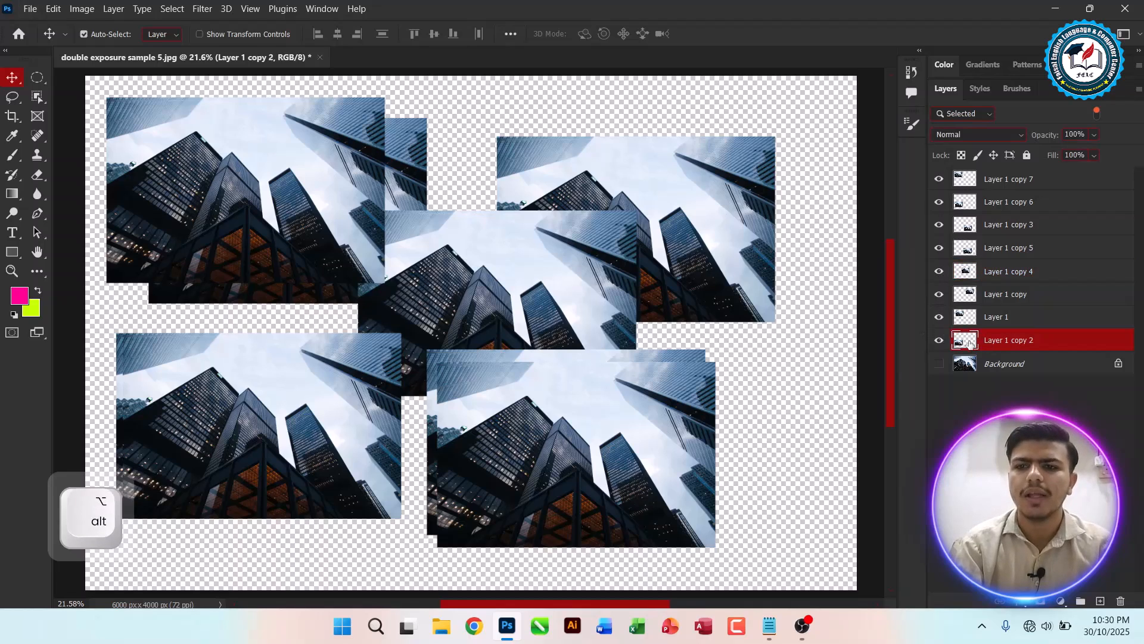
Step: Hide all layers except Layer 1 copy 2 using the Show/Hide all other layers option on its visibility toggle
{"action": "right_click", "coordinate": [937, 349]}
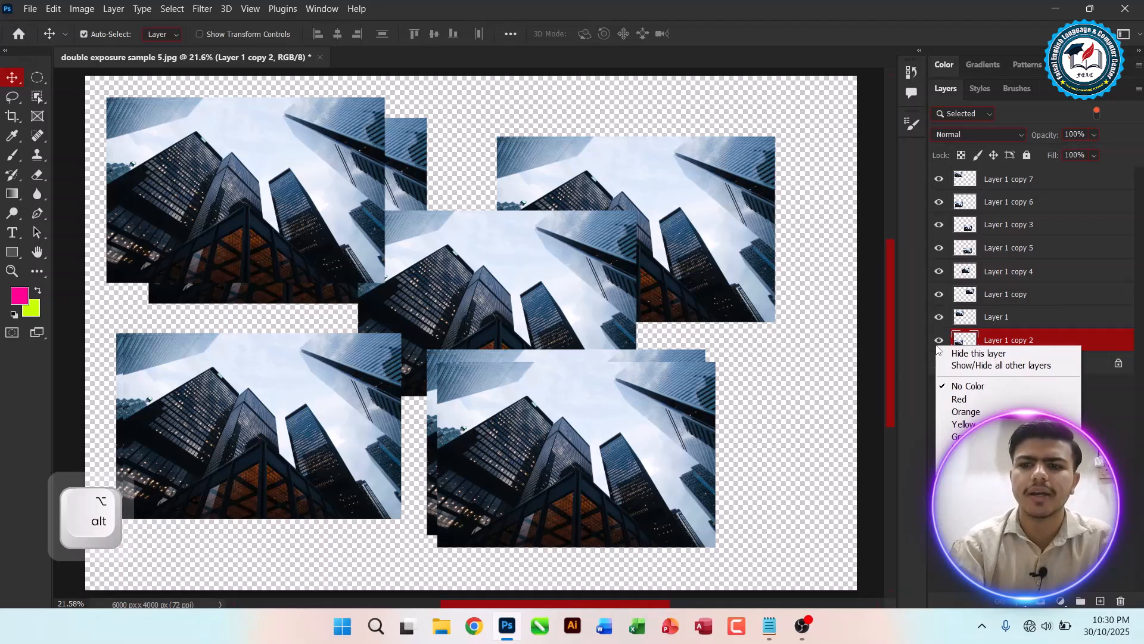
{"action": "left_click", "coordinate": [972, 366]}
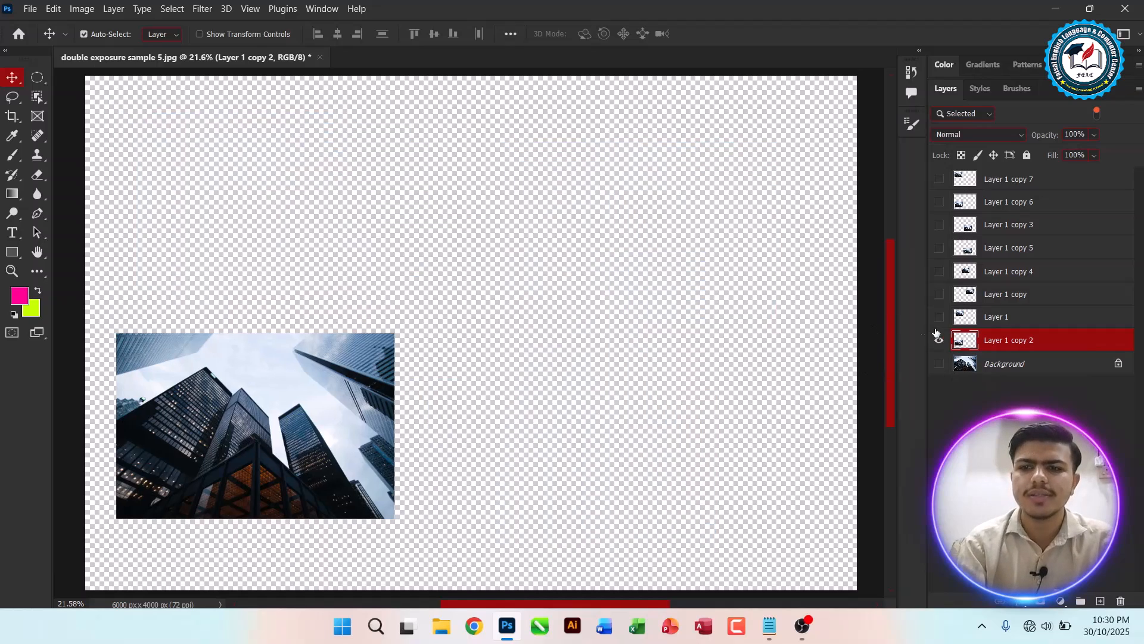
{"action": "key", "text": "alt"}
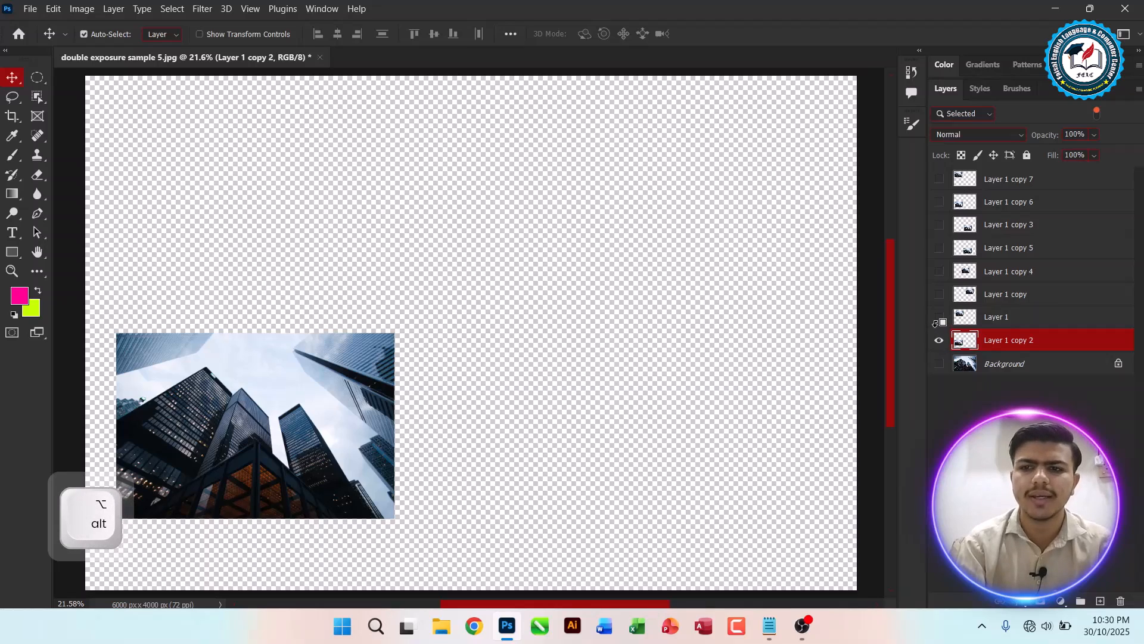
{"action": "key", "text": "ctrl"}
{"action": "key", "text": "alt"}
Step: Show all other layers again with the Show/Hide all other layers option on Layer 1 copy 2
{"action": "key", "text": "alt+Tab"}
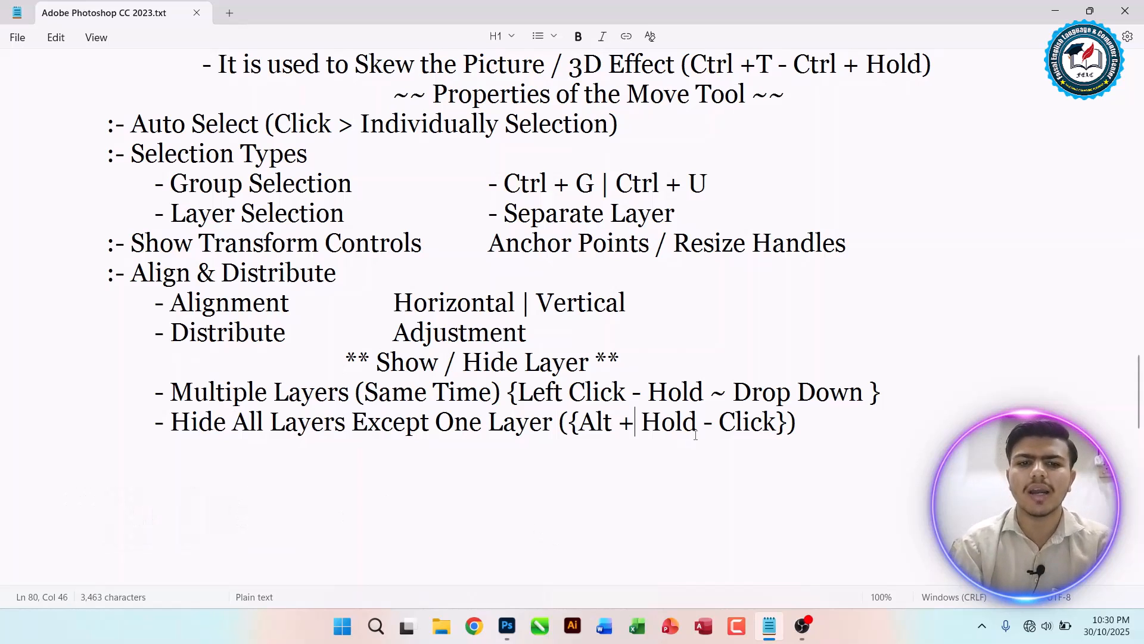
{"action": "key", "text": "alt+Tab"}
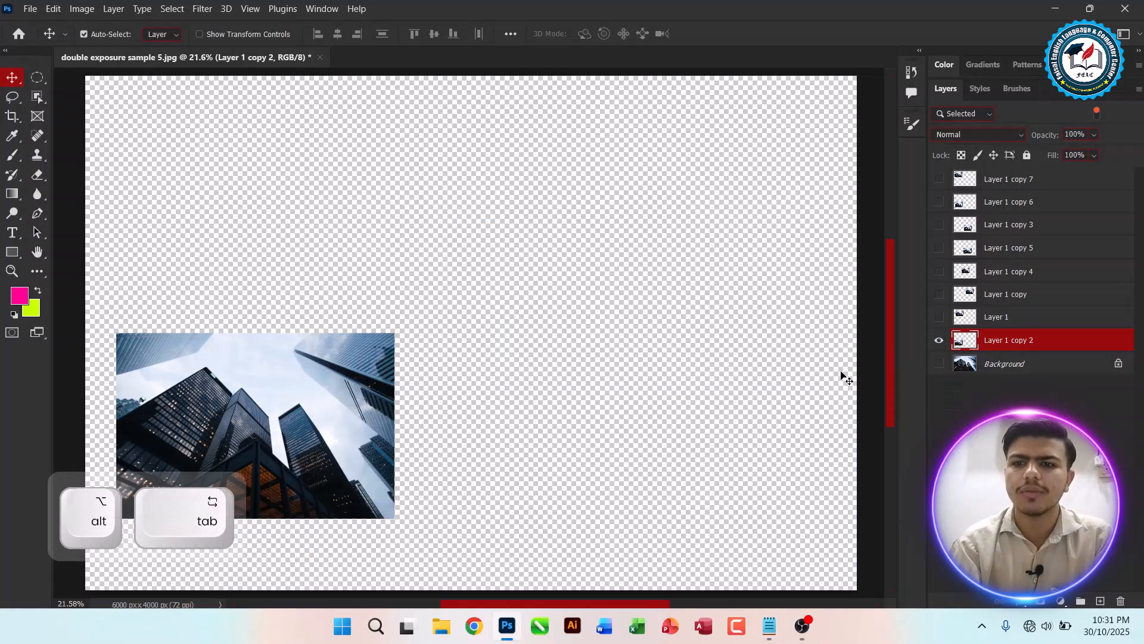
{"action": "right_click", "coordinate": [940, 341]}
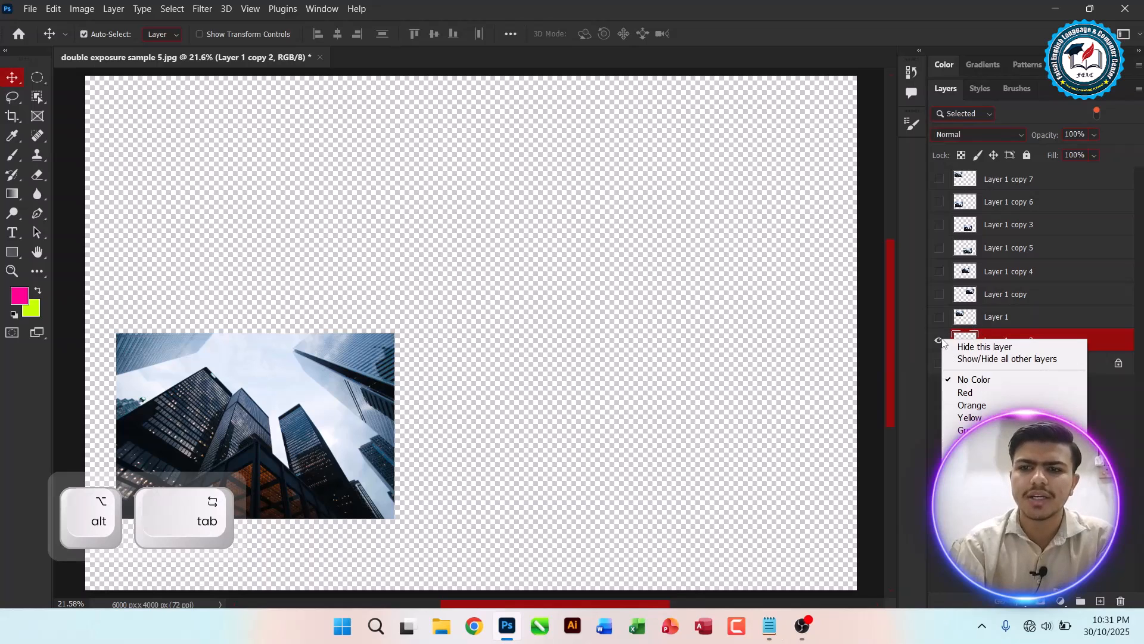
{"action": "left_click", "coordinate": [996, 358]}
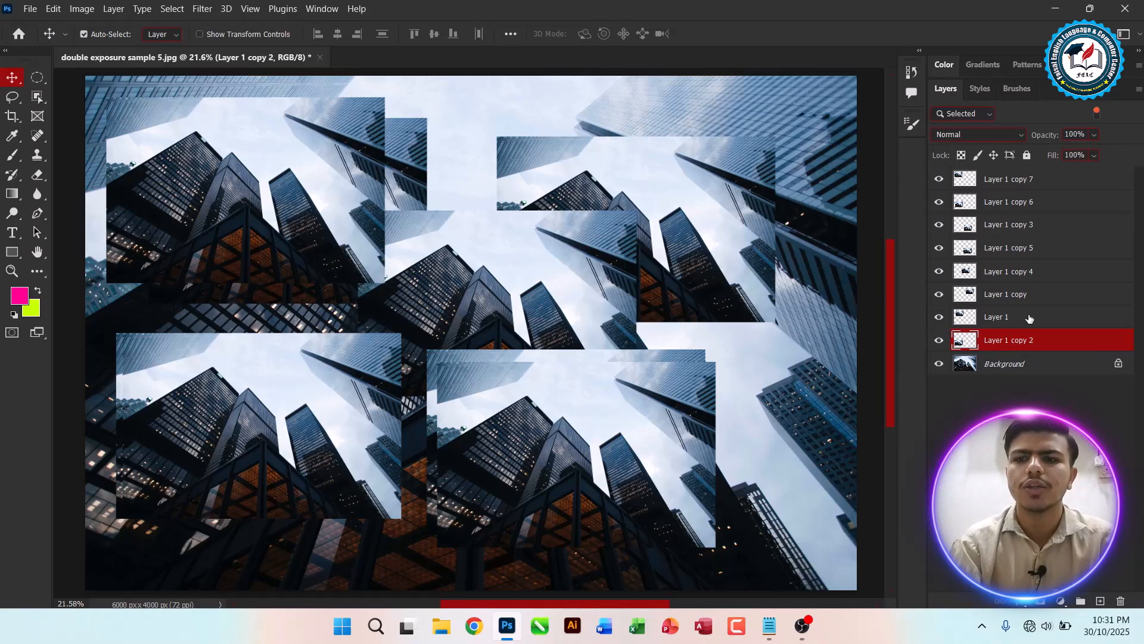
Step: Select Layer 1 and toggle its visibility off and back on
{"action": "key", "text": "ctrl"}
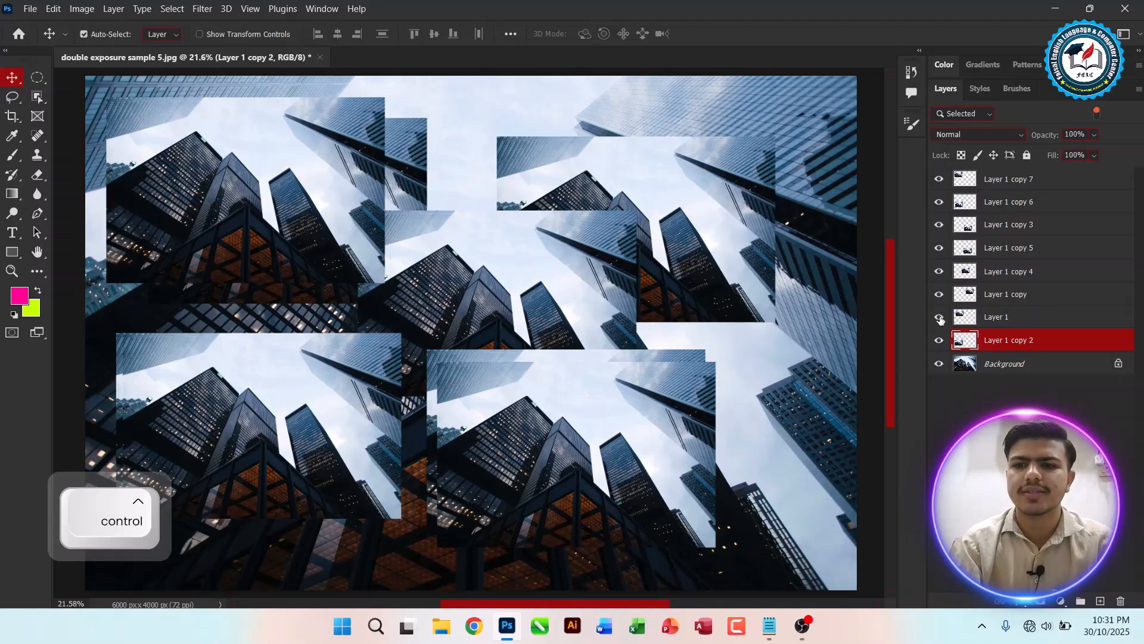
{"action": "left_click", "coordinate": [942, 317]}
{"action": "left_click", "coordinate": [973, 314]}
{"action": "left_click", "coordinate": [945, 318]}
{"action": "left_click", "coordinate": [945, 318]}
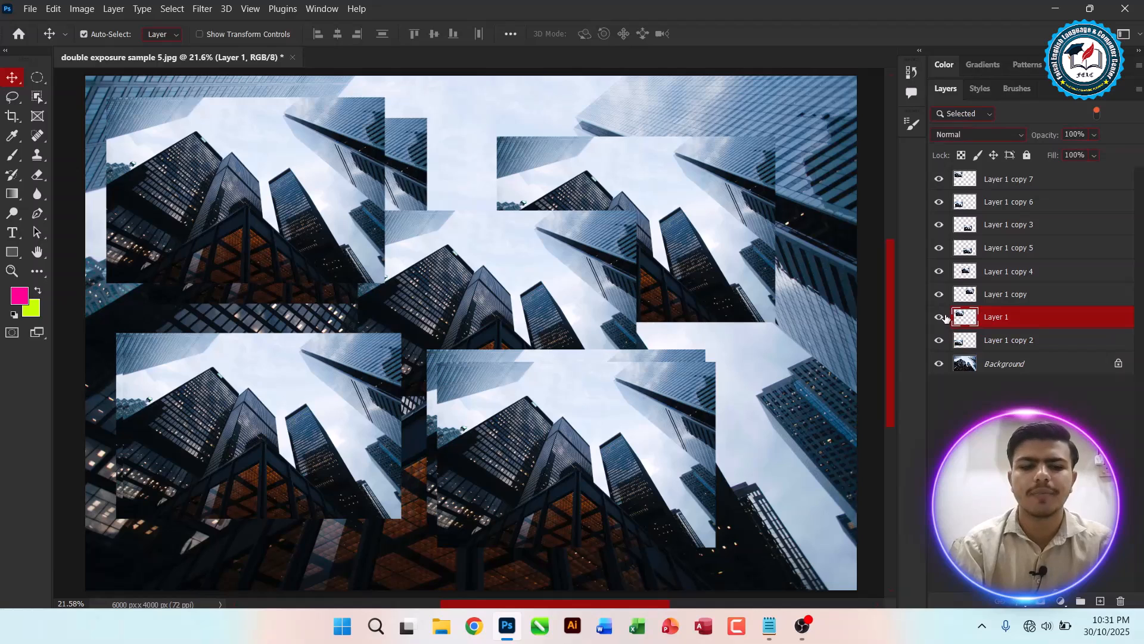
Step: Create a new 7 x 5 inch, 300 ppi document with a white background
{"action": "key", "text": "alt+Tab"}
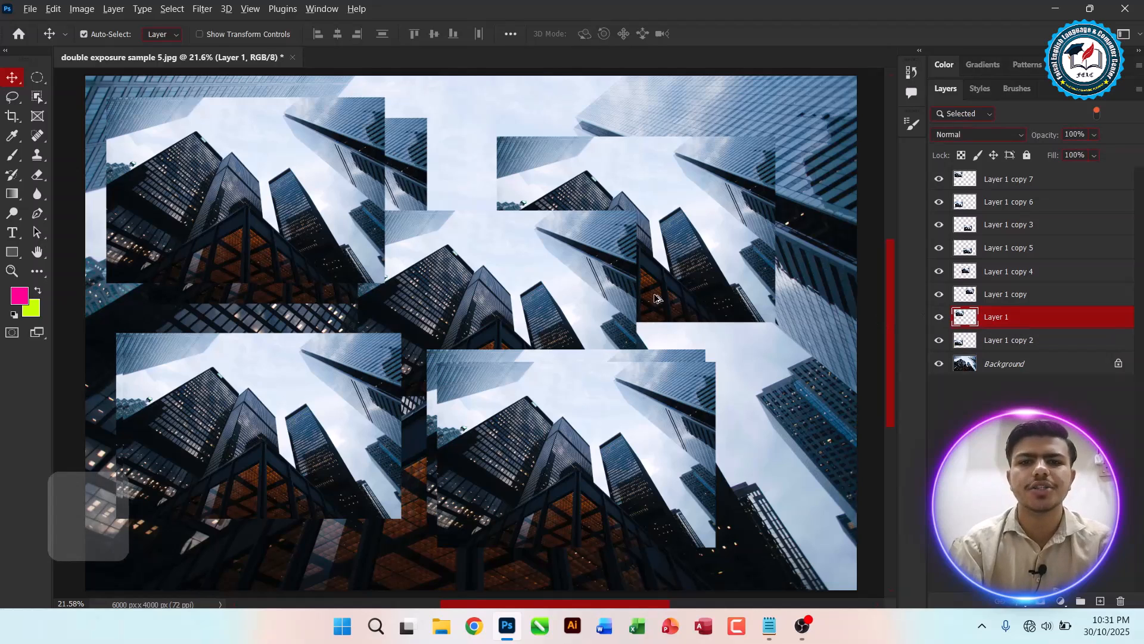
{"action": "key", "text": "alt+Tab"}
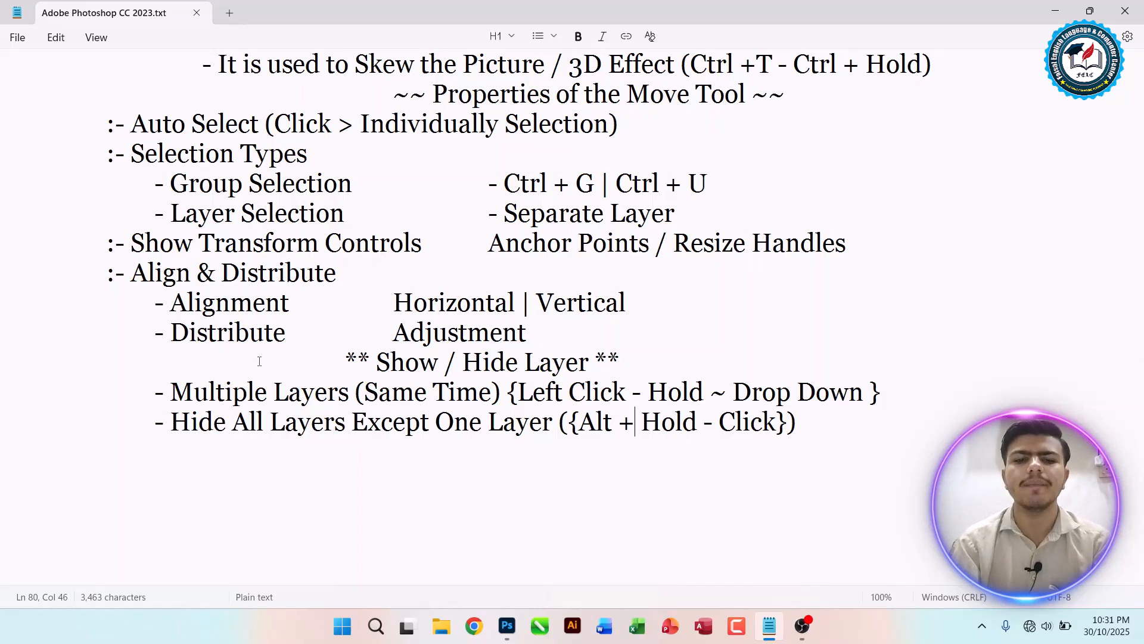
{"action": "key", "text": "alt+Tab"}
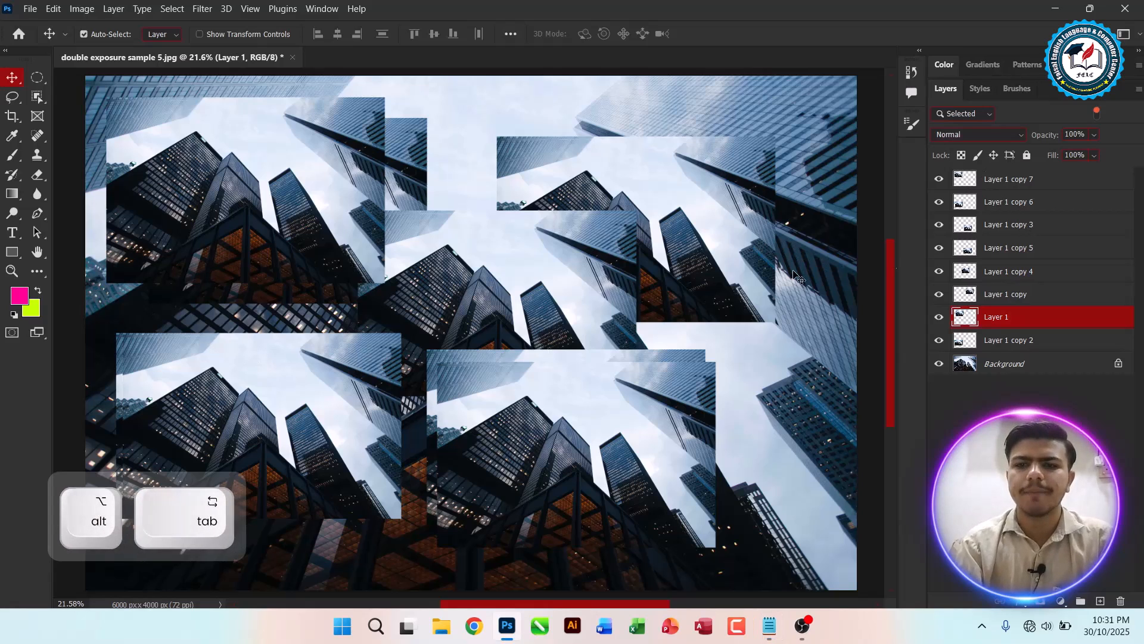
{"action": "key", "text": "ctrl+n"}
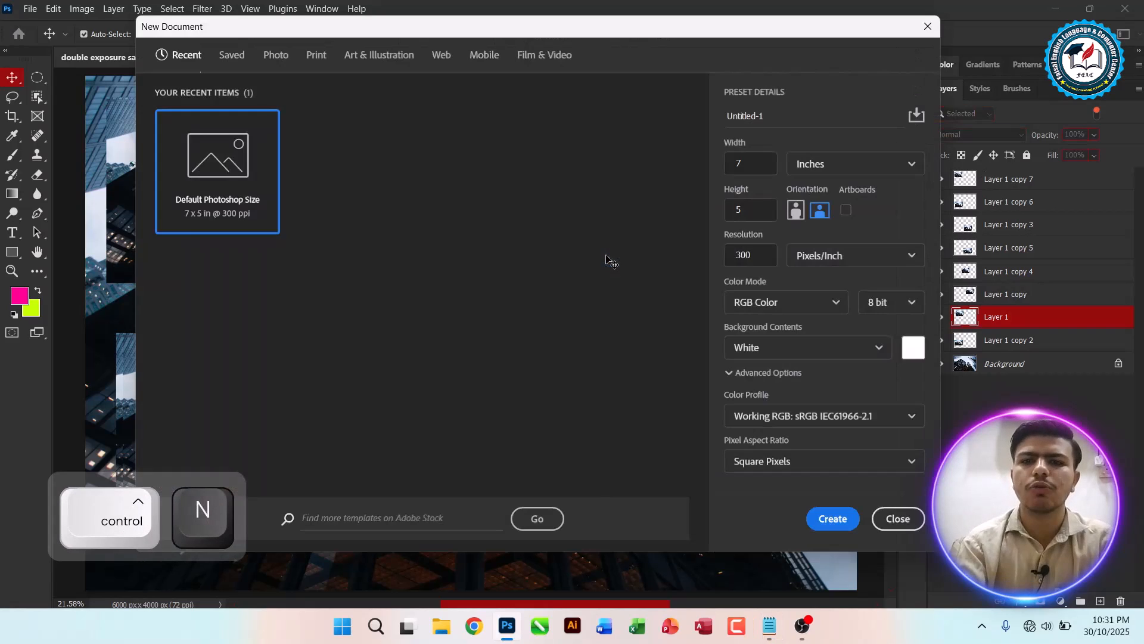
{"action": "key", "text": "Escape"}
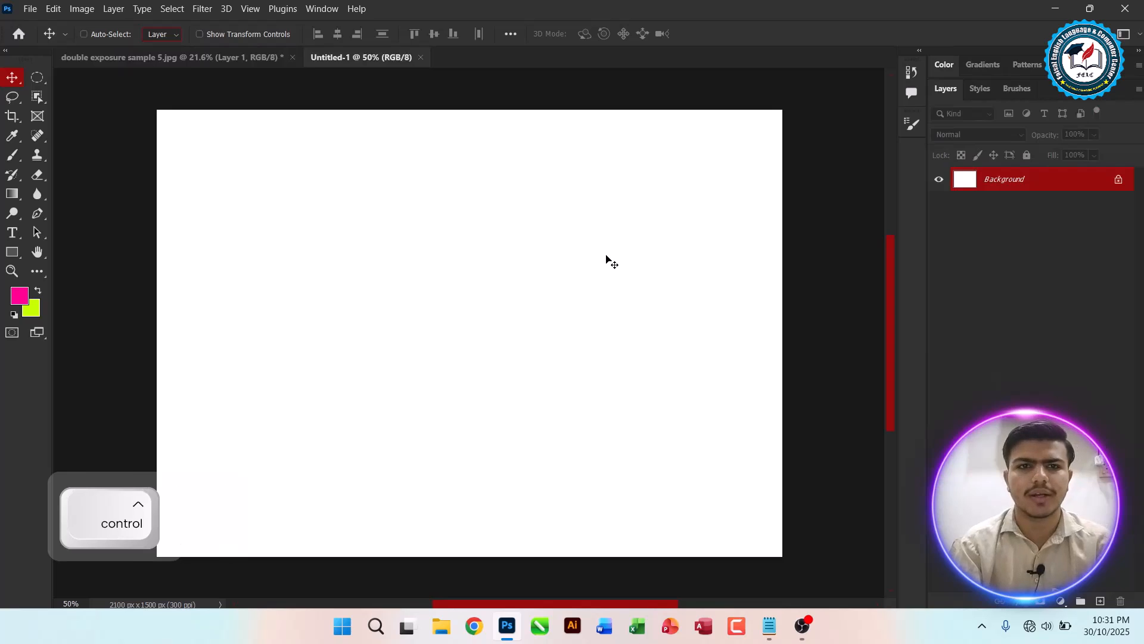
Step: Close the double exposure sample document and fit the new canvas to the screen
{"action": "key", "text": "ctrl+Tab"}
{"action": "key", "text": "ctrl+w"}
{"action": "left_click", "coordinate": [607, 255]}
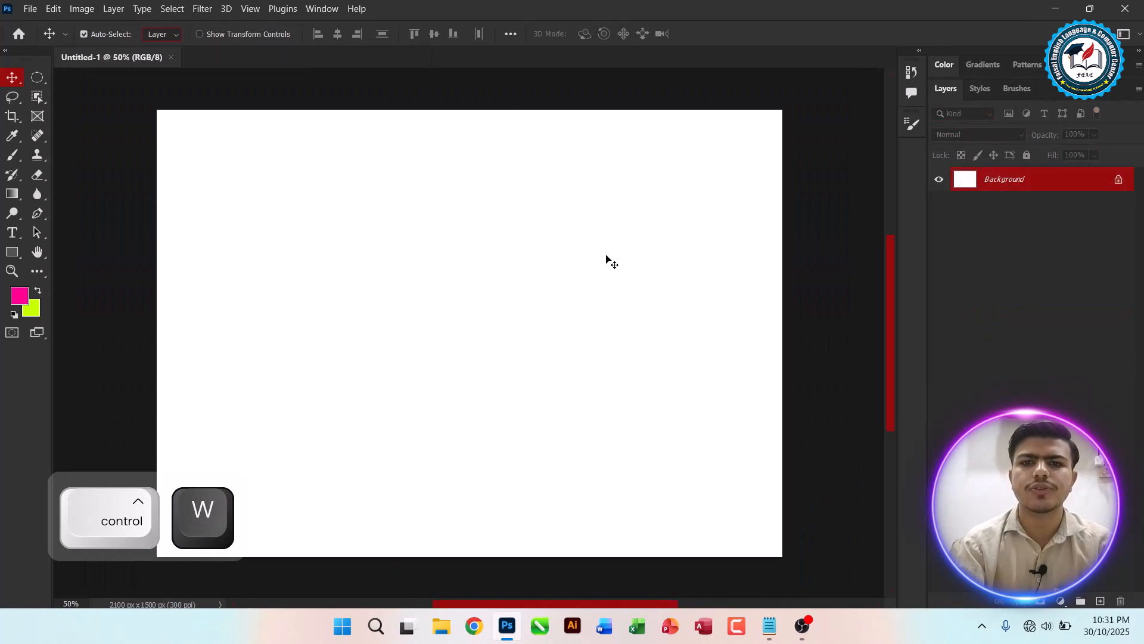
{"action": "key", "text": "ctrl+0"}
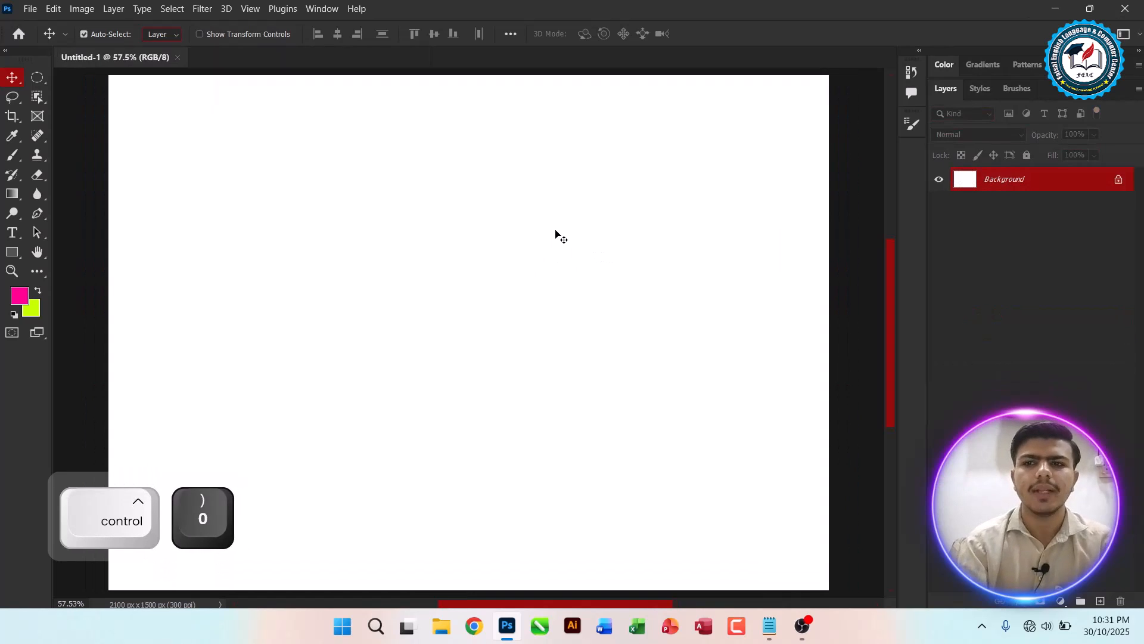
Step: Draw a tall navy rectangle about 187 x 997 px and move it toward the canvas's left side
{"action": "left_click", "coordinate": [12, 251]}
{"action": "left_click", "coordinate": [63, 251]}
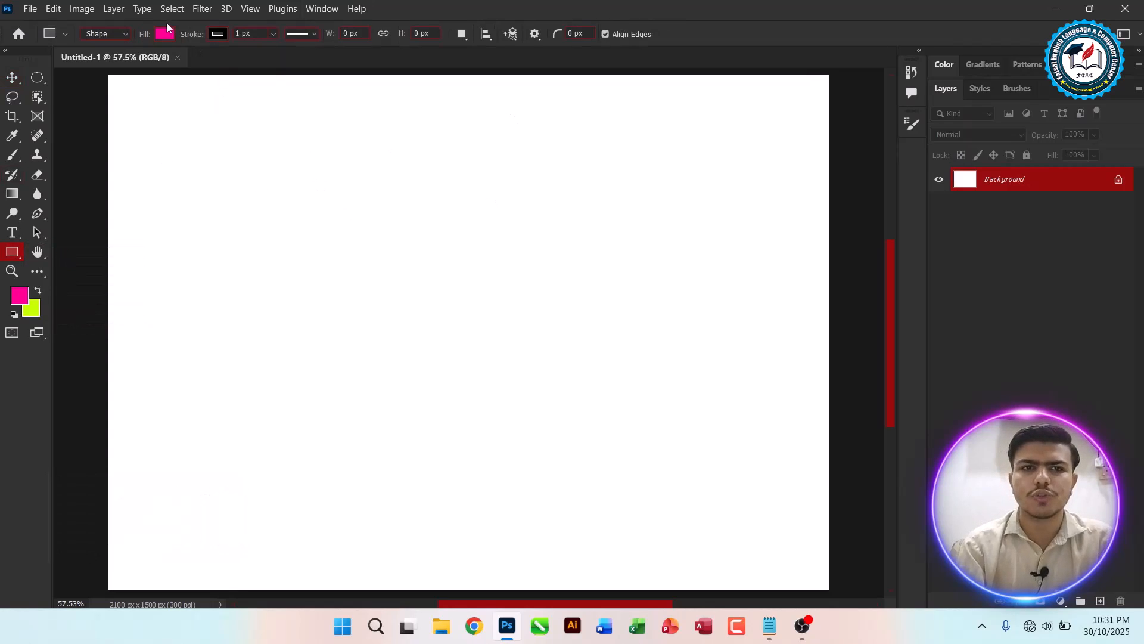
{"action": "left_click", "coordinate": [165, 34]}
{"action": "left_click", "coordinate": [124, 112]}
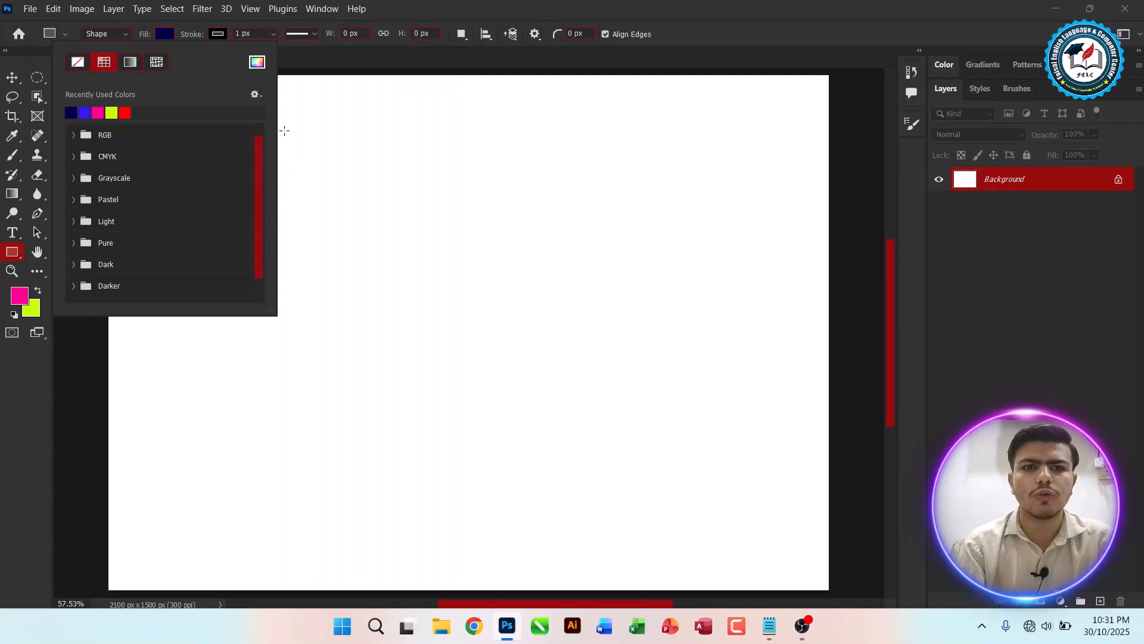
{"action": "left_click_drag", "start_coordinate": [293, 117], "coordinate": [357, 458]}
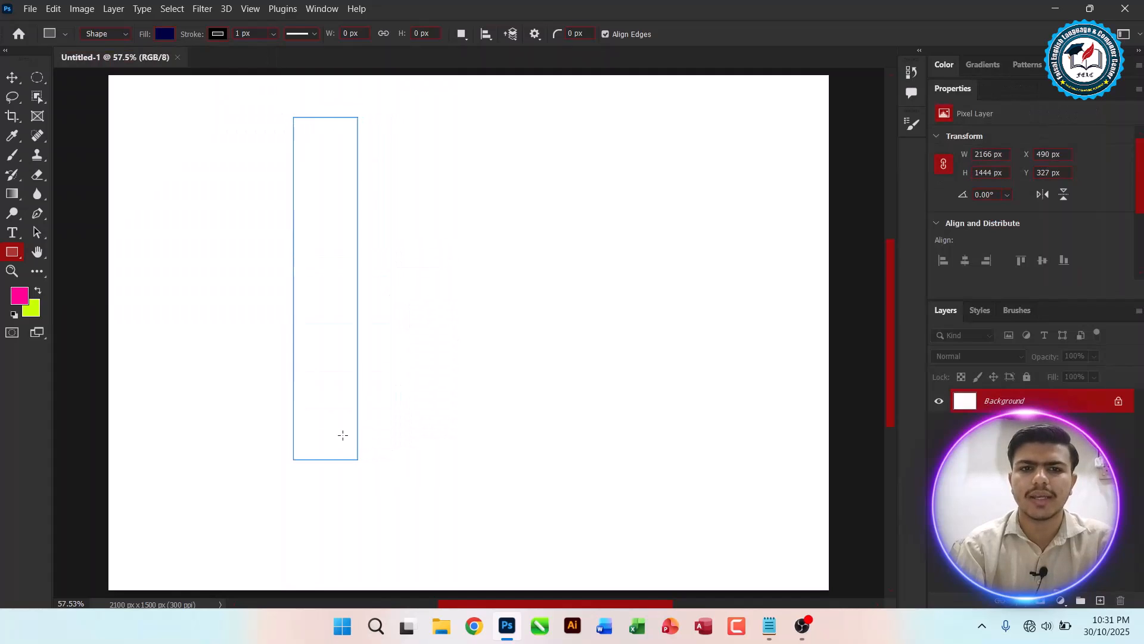
{"action": "left_click", "coordinate": [12, 78]}
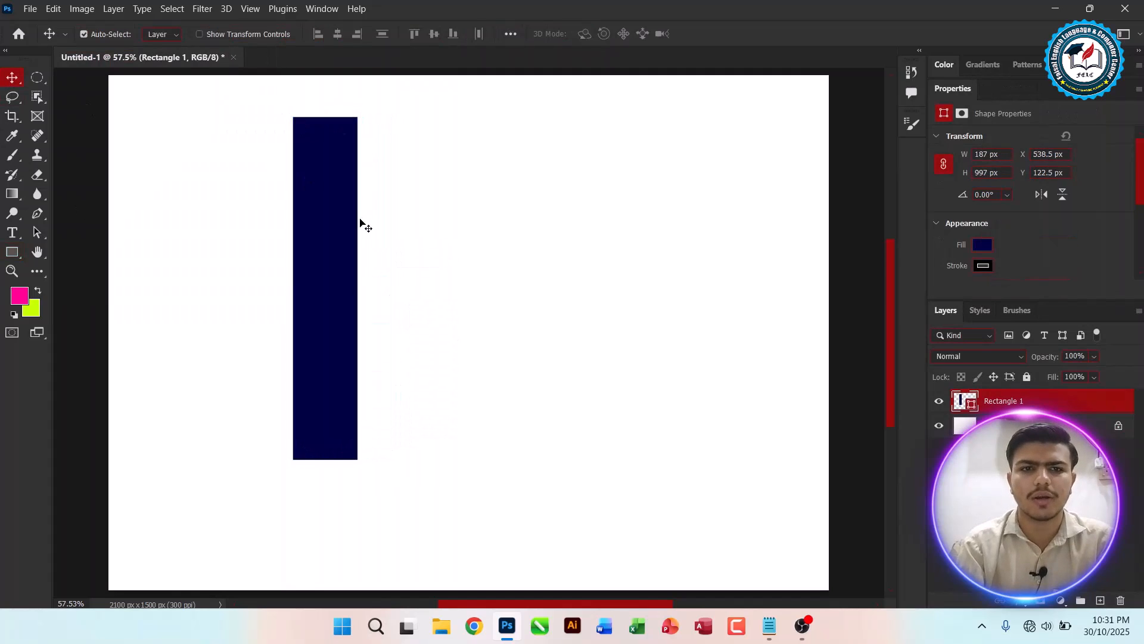
{"action": "left_click_drag", "start_coordinate": [329, 220], "coordinate": [230, 220]}
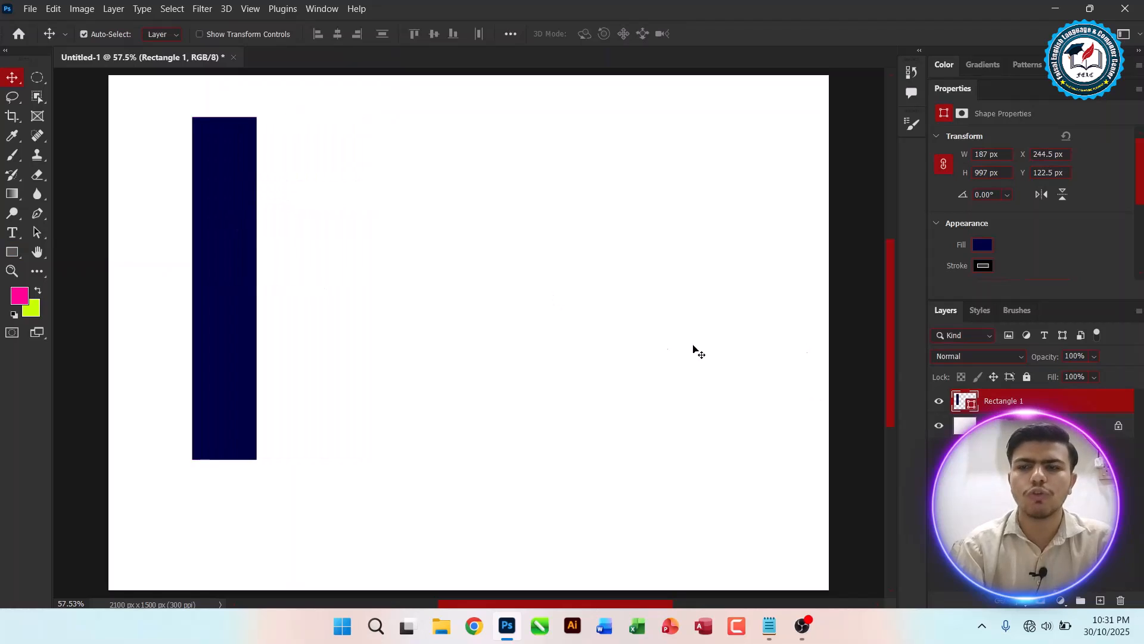
Step: Draw four more navy rectangles of different heights in a row to the right of the first
{"action": "left_click", "coordinate": [12, 253]}
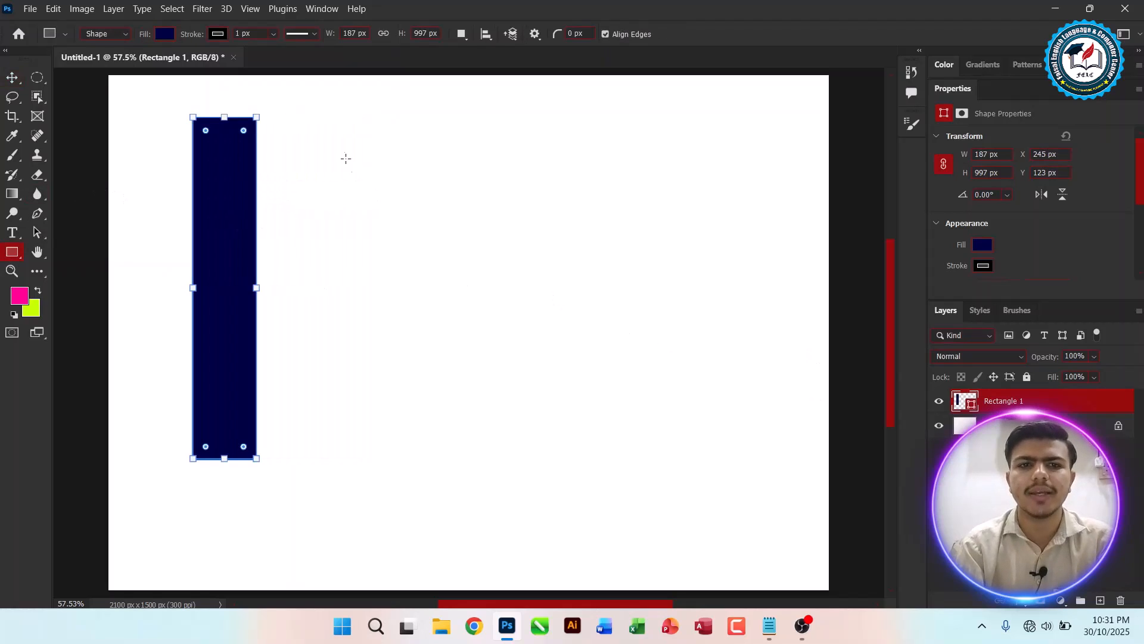
{"action": "left_click_drag", "start_coordinate": [300, 139], "coordinate": [364, 401]}
{"action": "left_click_drag", "start_coordinate": [409, 174], "coordinate": [460, 340]}
{"action": "left_click_drag", "start_coordinate": [483, 230], "coordinate": [529, 349]}
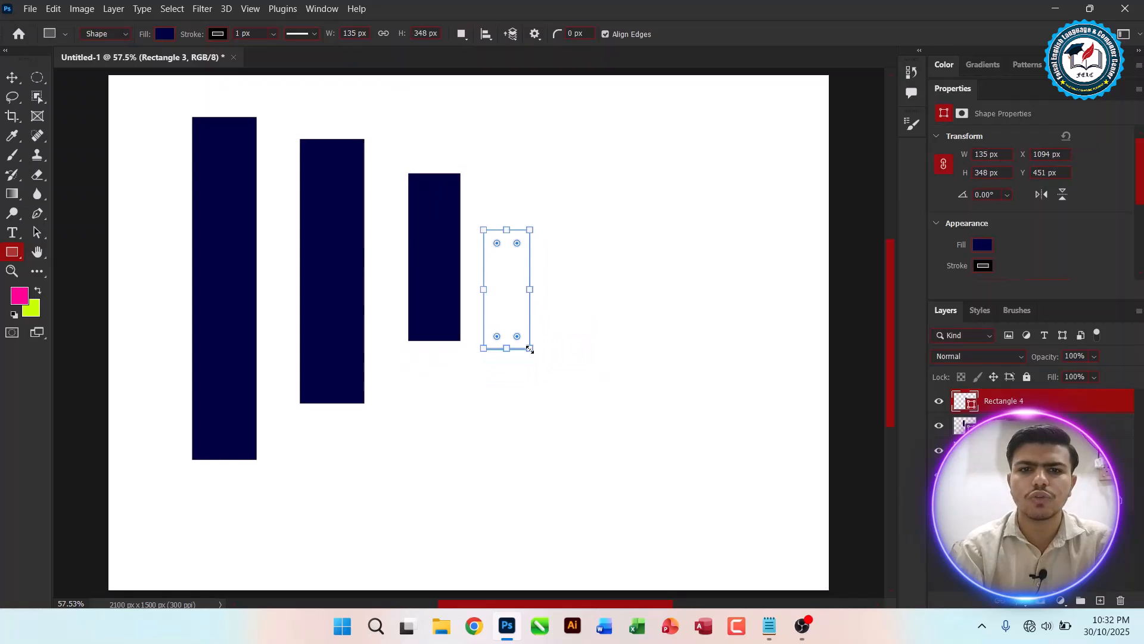
{"action": "left_click_drag", "start_coordinate": [551, 102], "coordinate": [612, 472]}
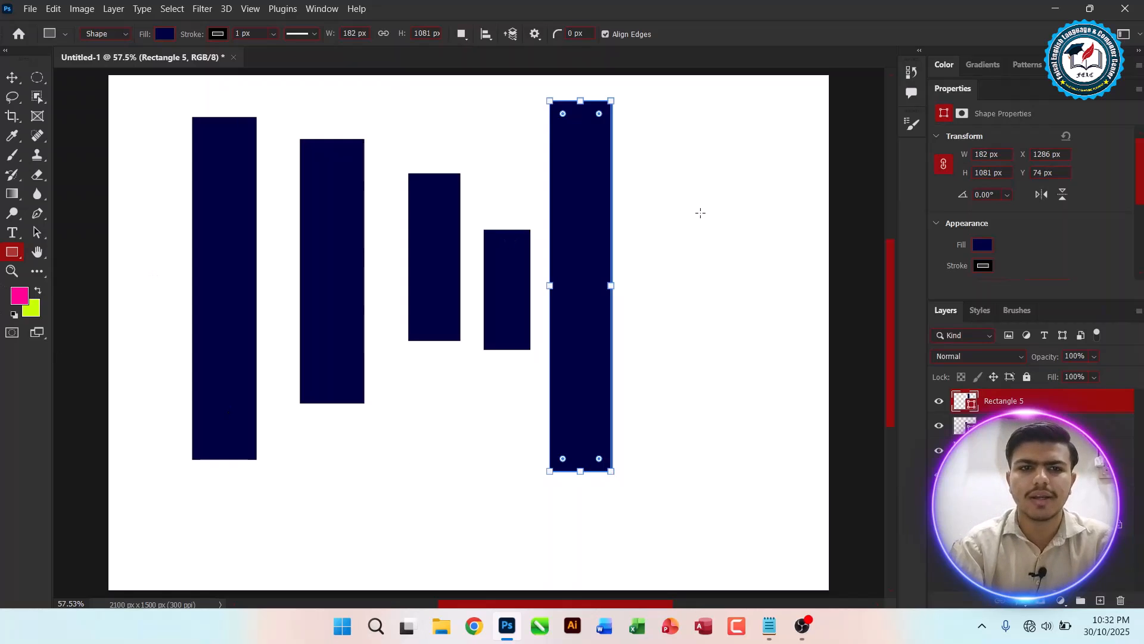
Step: Select all five rectangles with a marquee around them, then deselect them
{"action": "left_click", "coordinate": [12, 78]}
{"action": "left_click_drag", "start_coordinate": [754, 221], "coordinate": [94, 309]}
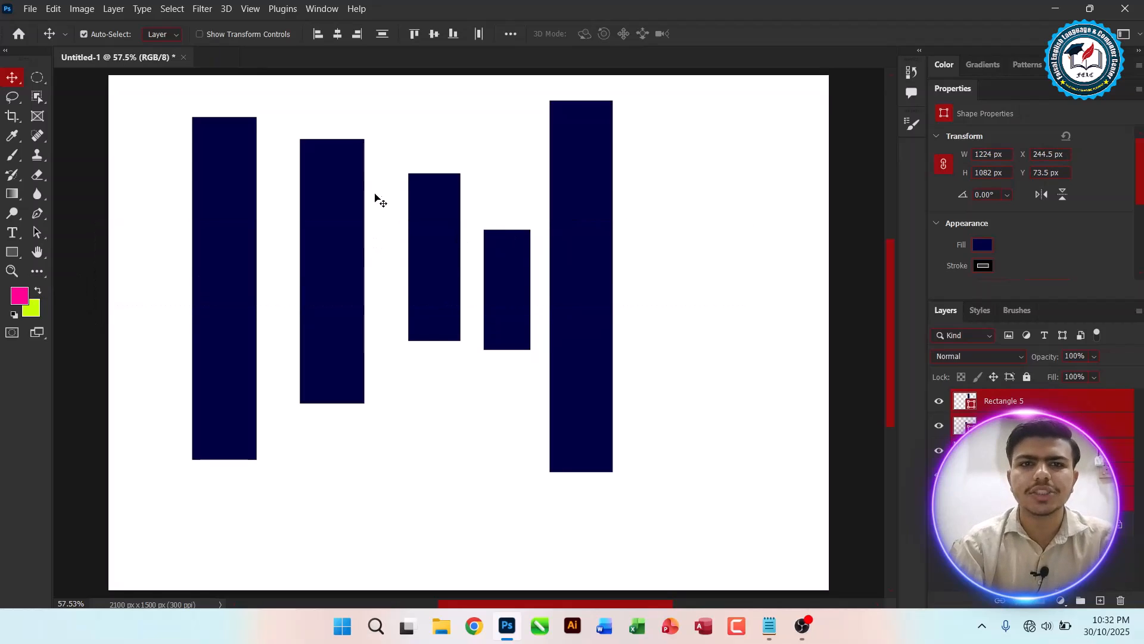
{"action": "left_click", "coordinate": [617, 189]}
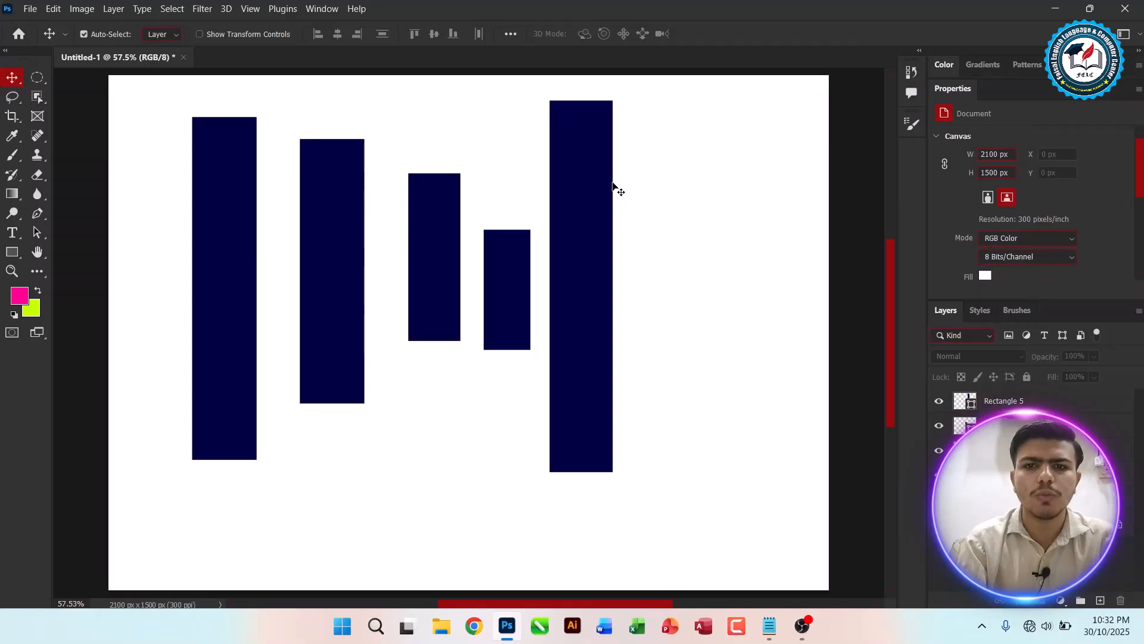
Step: Select the tallest rectangle and magnify the screen to examine the Move Tool's alignment options
{"action": "left_click", "coordinate": [560, 187]}
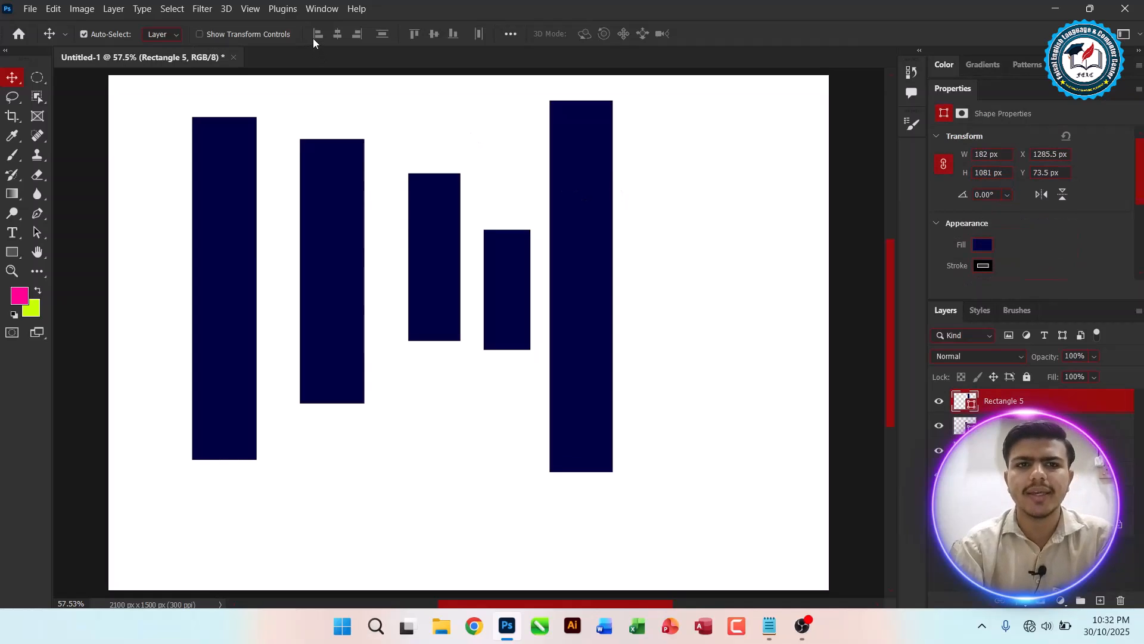
{"action": "key", "text": "super+plus"}
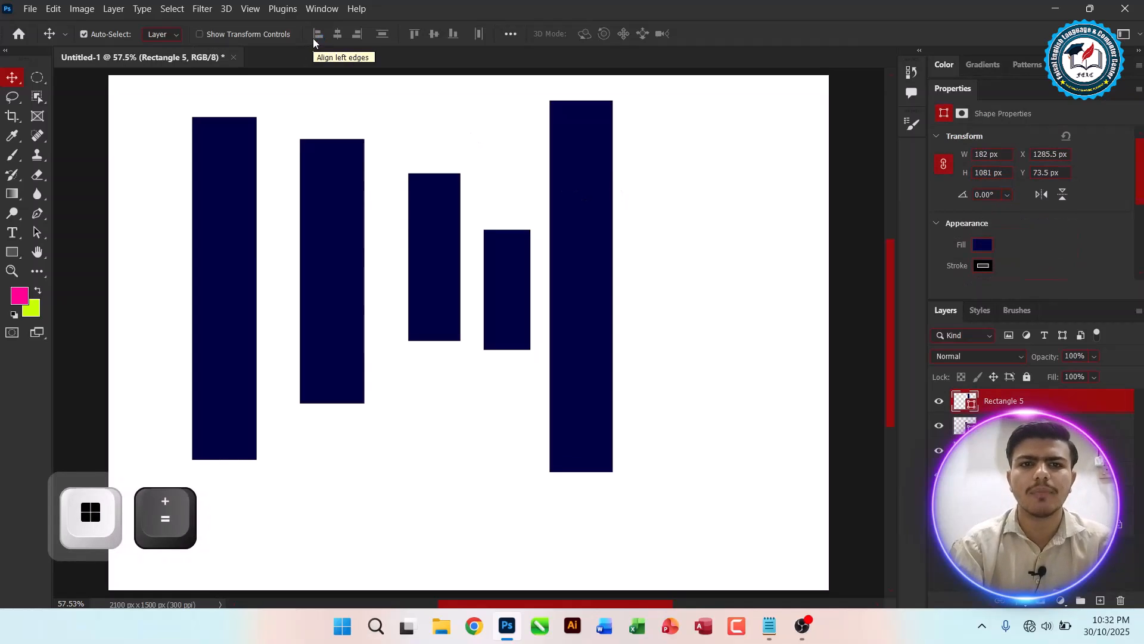
{"action": "left_click", "coordinate": [384, 103]}
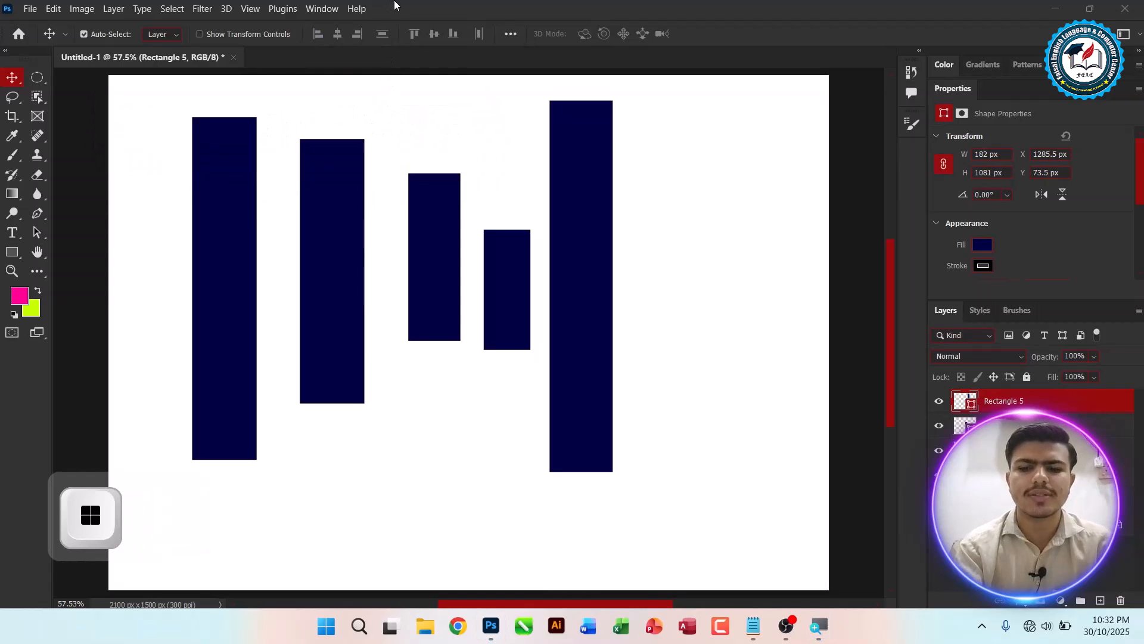
{"action": "key", "text": "super+plus"}
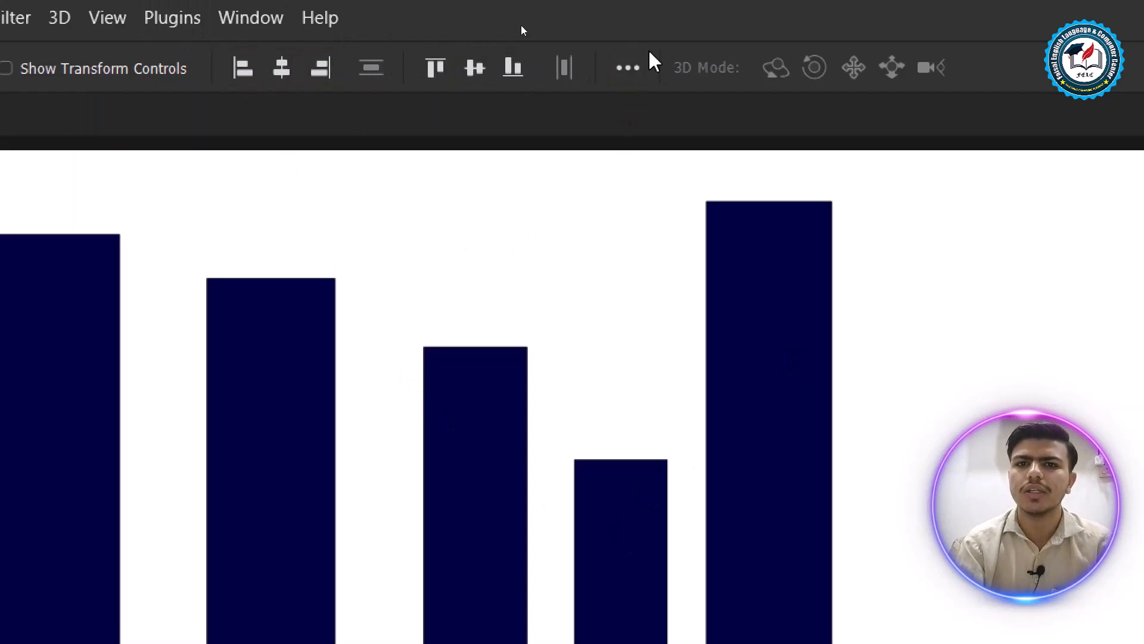
{"action": "key", "text": "super+minus"}
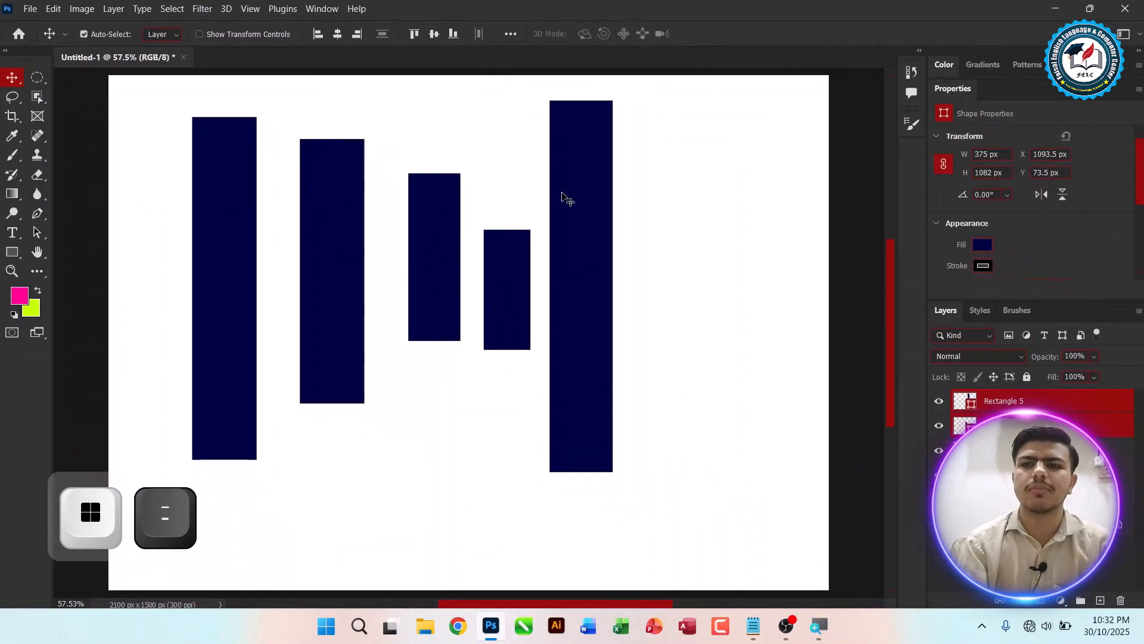
Step: Select all five rectangles and align them by top edges, vertical centres, then bottom edges
{"action": "double_click", "coordinate": [942, 90]}
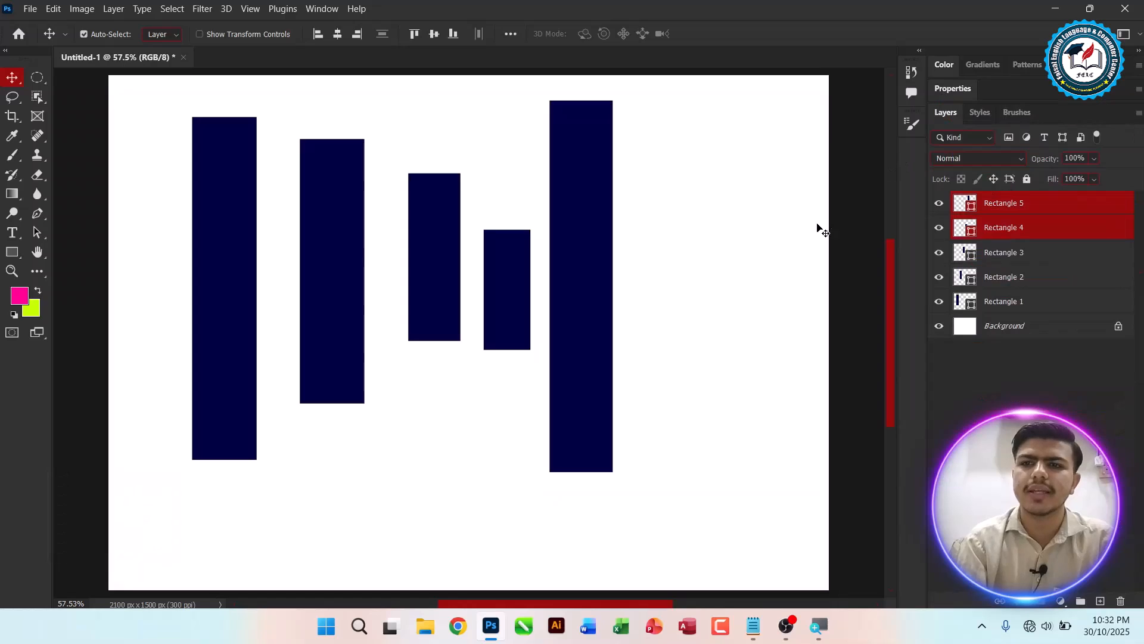
{"action": "left_click_drag", "start_coordinate": [728, 217], "coordinate": [121, 275]}
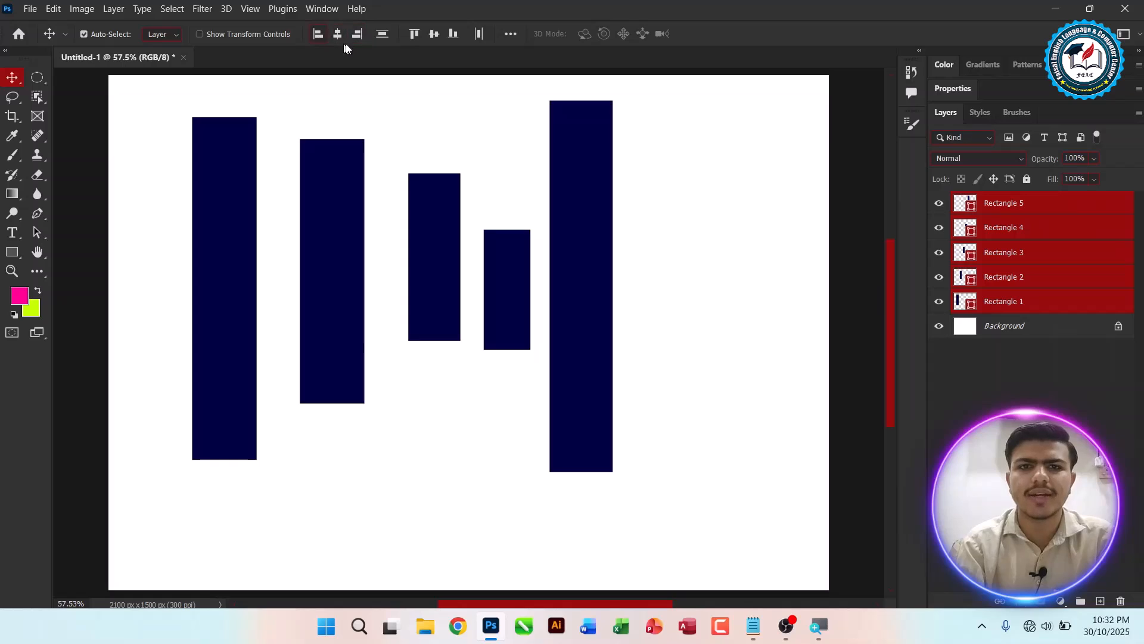
{"action": "left_click", "coordinate": [415, 35]}
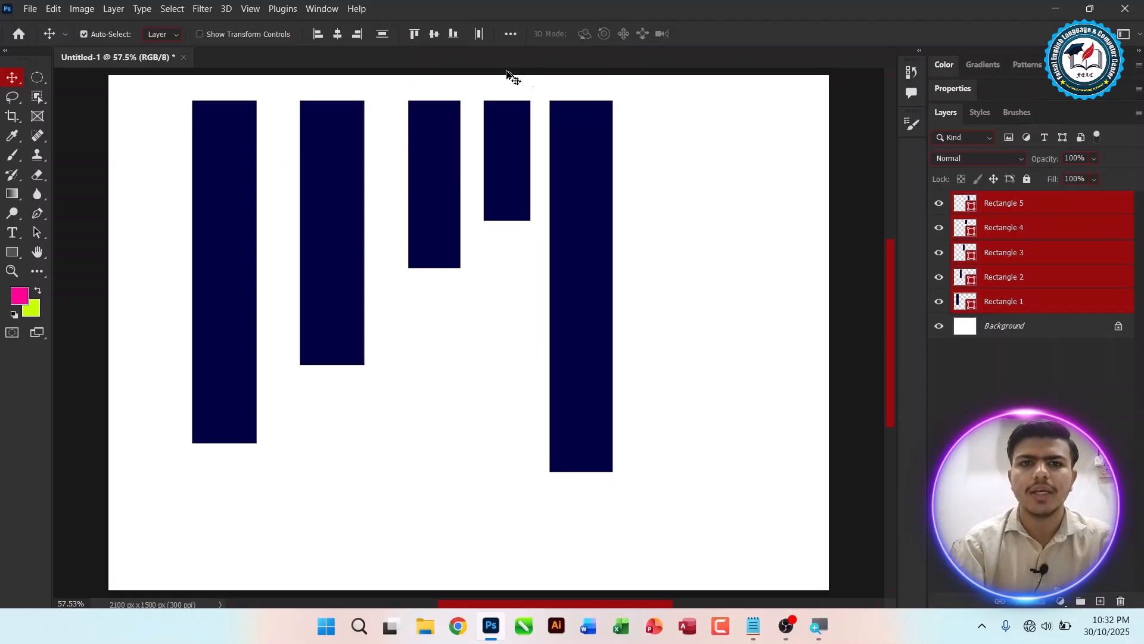
{"action": "left_click", "coordinate": [434, 35]}
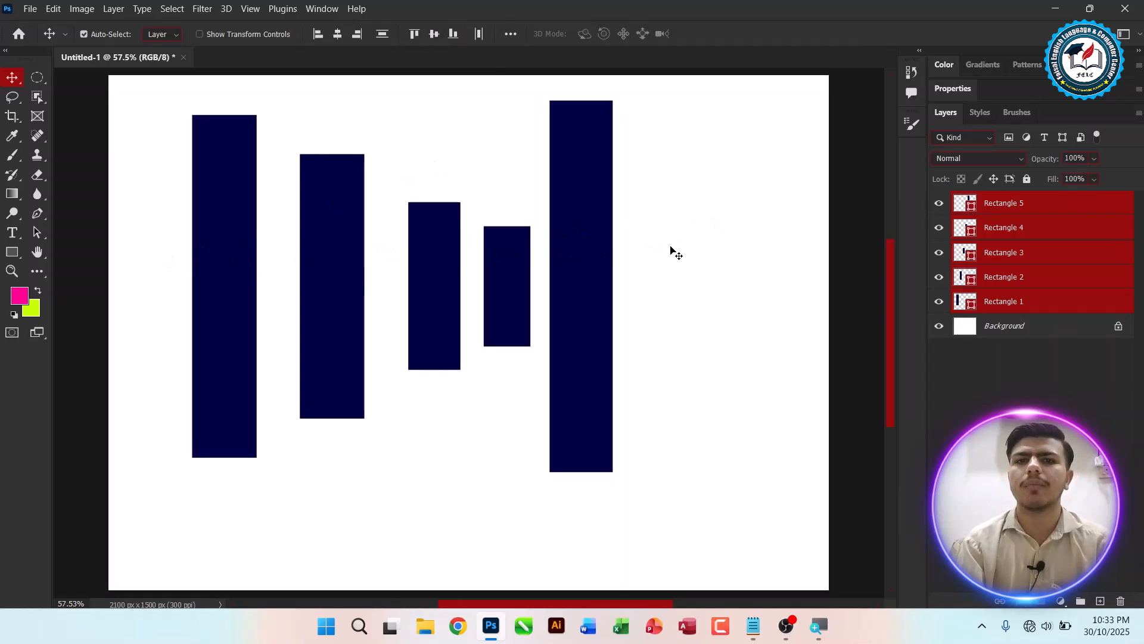
{"action": "left_click", "coordinate": [452, 35]}
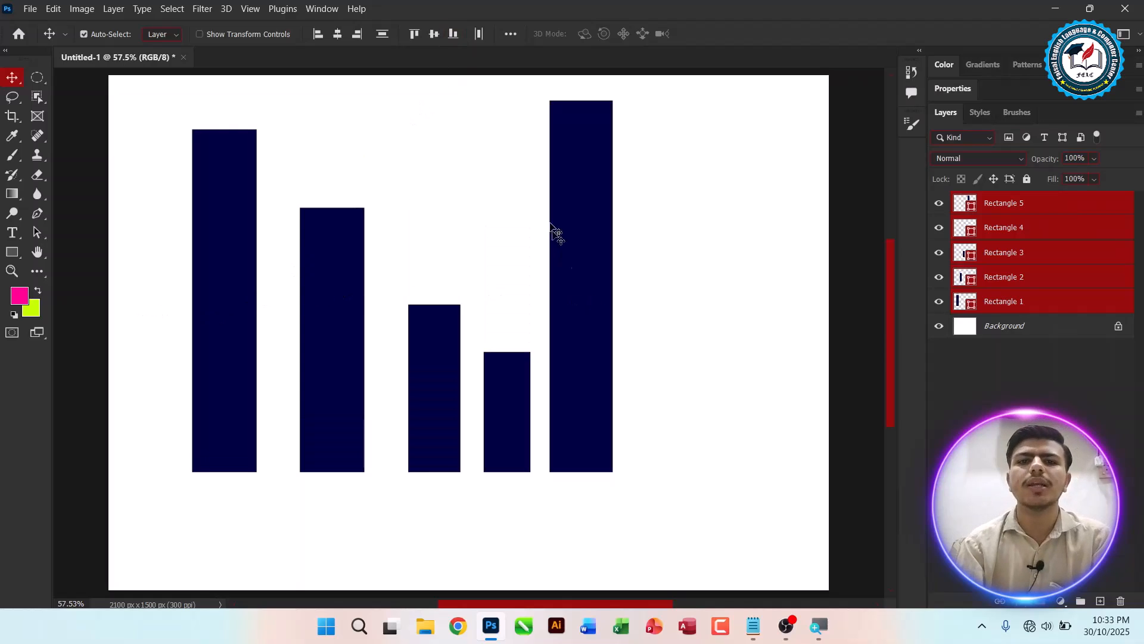
{"action": "left_click", "coordinate": [511, 36]}
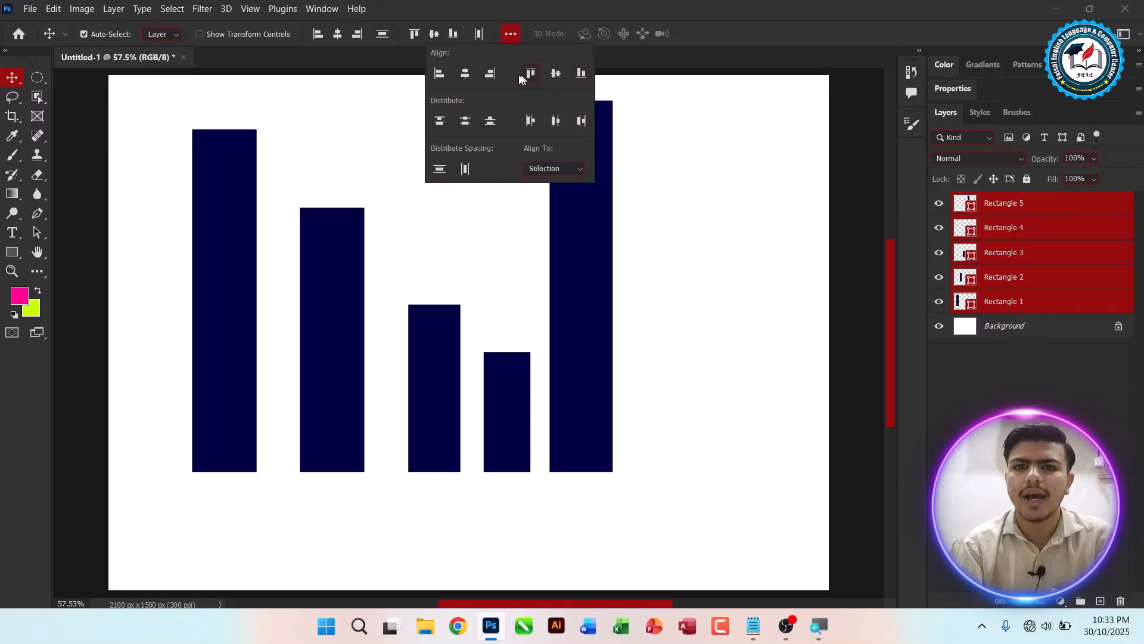
{"action": "left_click", "coordinate": [442, 321]}
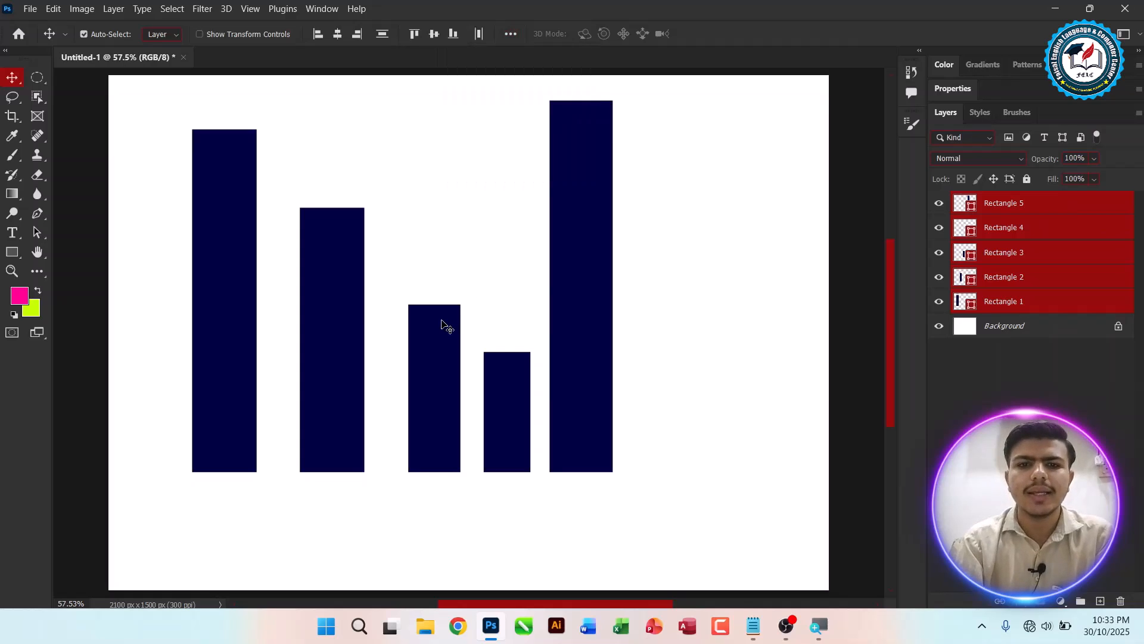
Step: Rotate the group of five rectangles 180° with Free Transform
{"action": "key", "text": "ctrl+t"}
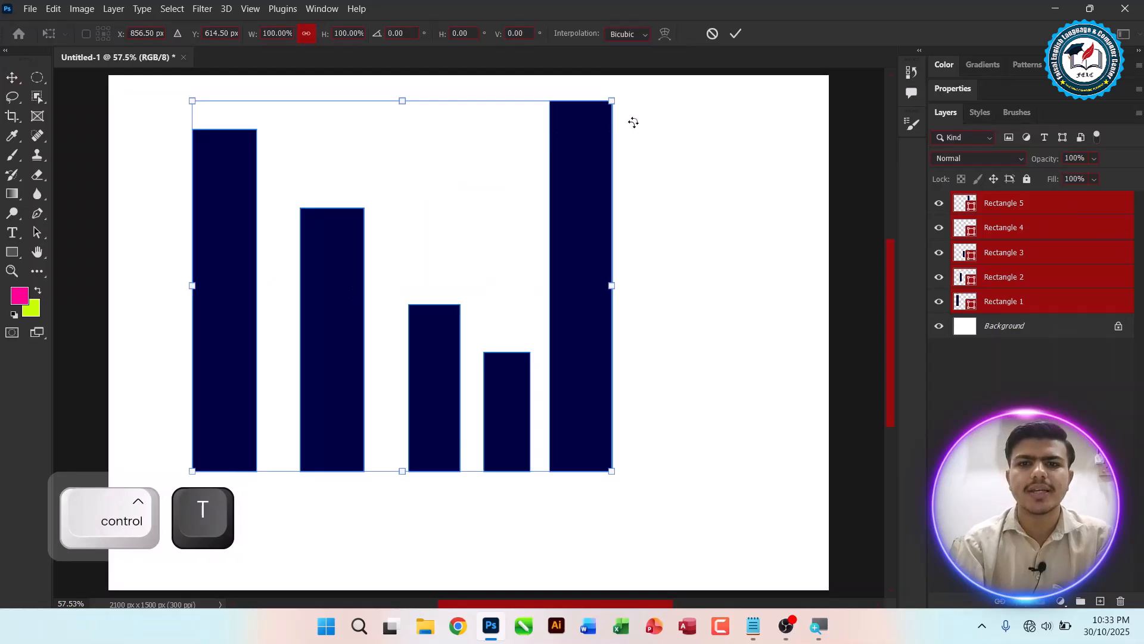
{"action": "left_click_drag", "start_coordinate": [639, 91], "coordinate": [148, 498]}
{"action": "key", "text": "Return"}
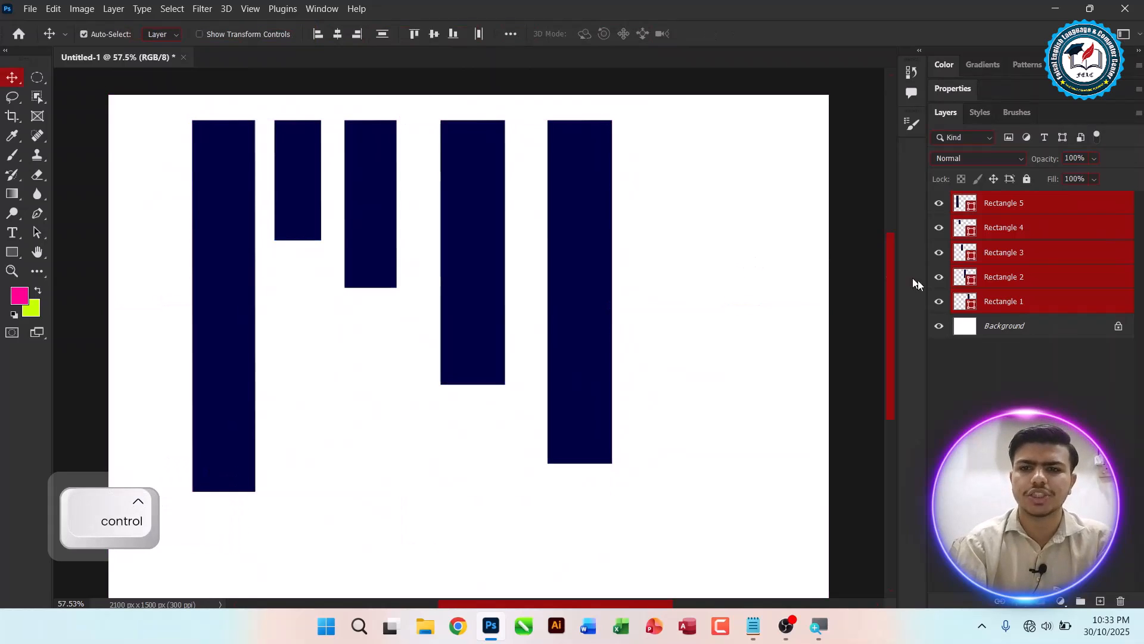
Step: Try aligning the rectangles' left edges and then their horizontal centres, undoing each attempt
{"action": "left_click_drag", "start_coordinate": [892, 277], "coordinate": [892, 293]}
{"action": "left_click_drag", "start_coordinate": [629, 124], "coordinate": [76, 218]}
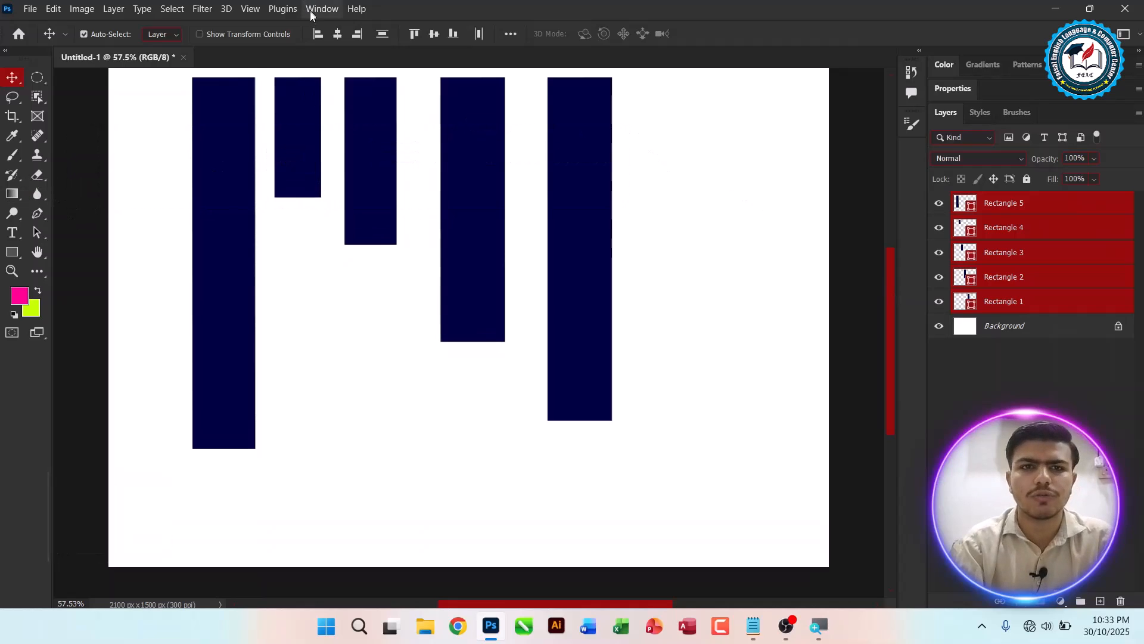
{"action": "left_click", "coordinate": [319, 34]}
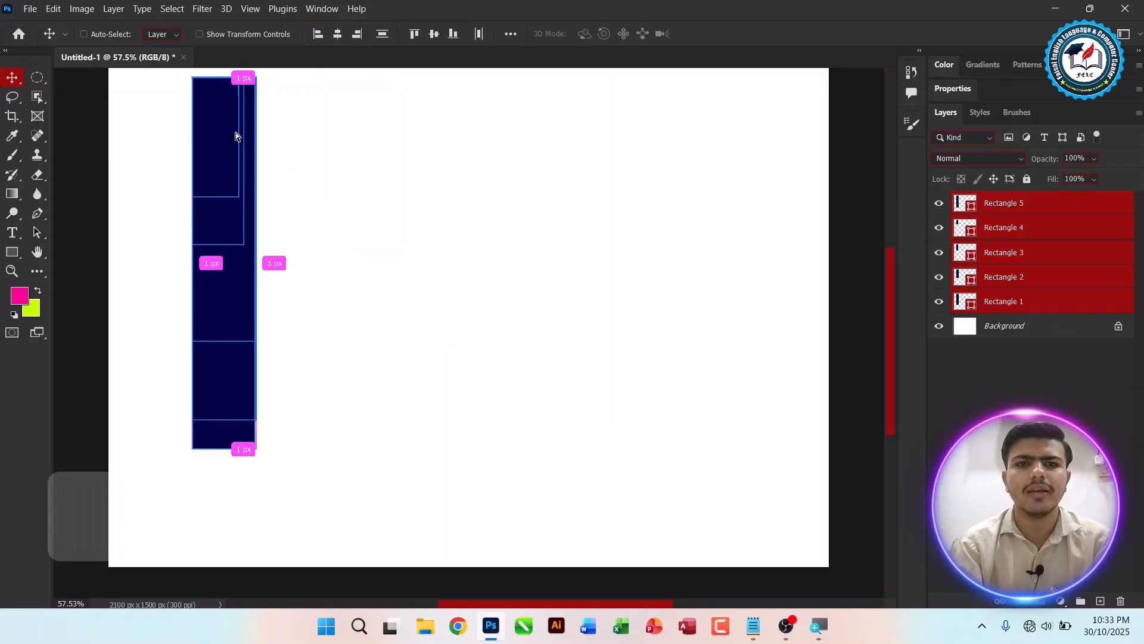
{"action": "key", "text": "ctrl+z"}
{"action": "left_click", "coordinate": [337, 34]}
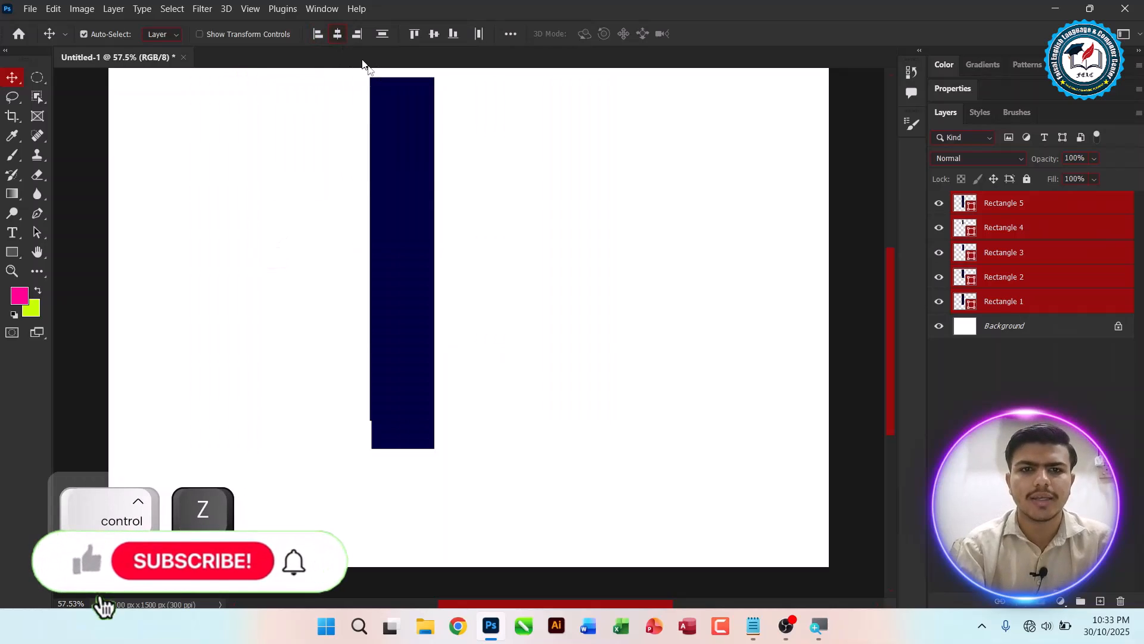
{"action": "key", "text": "ctrl+z"}
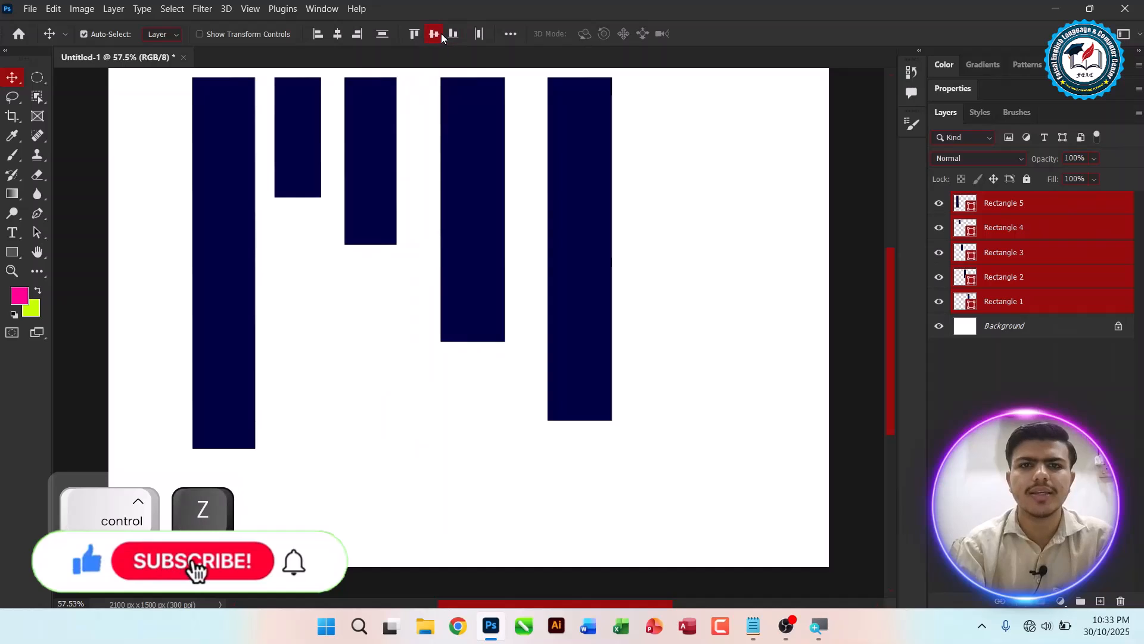
Step: Align the rectangles by bottom edges and top edges, finishing with vertical centres
{"action": "left_click", "coordinate": [433, 34]}
{"action": "left_click", "coordinate": [453, 34]}
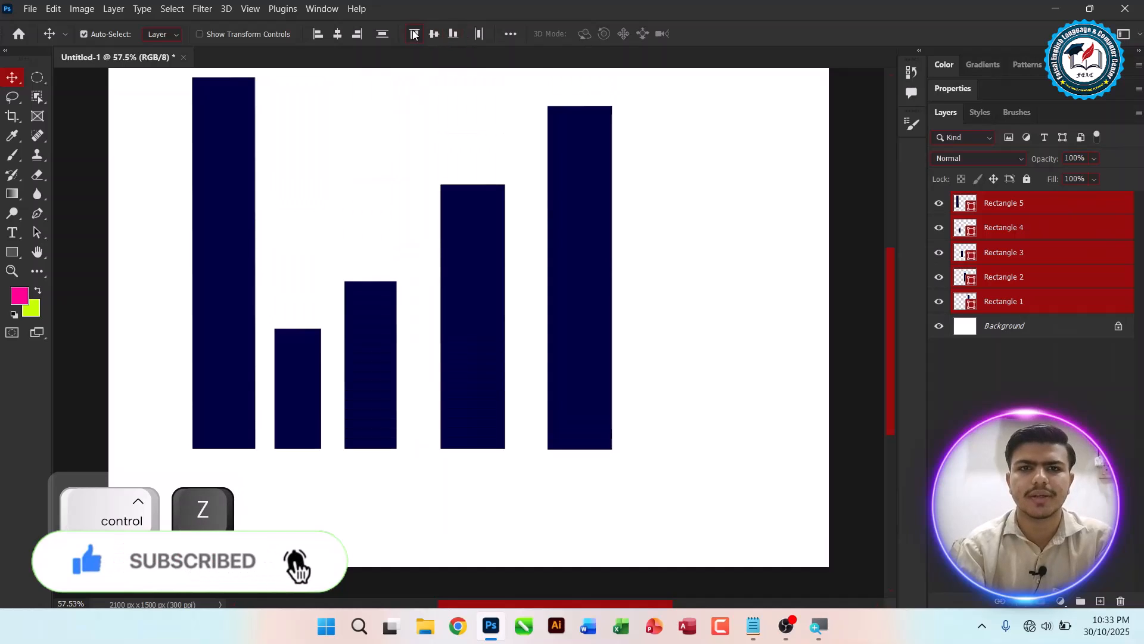
{"action": "left_click", "coordinate": [414, 34]}
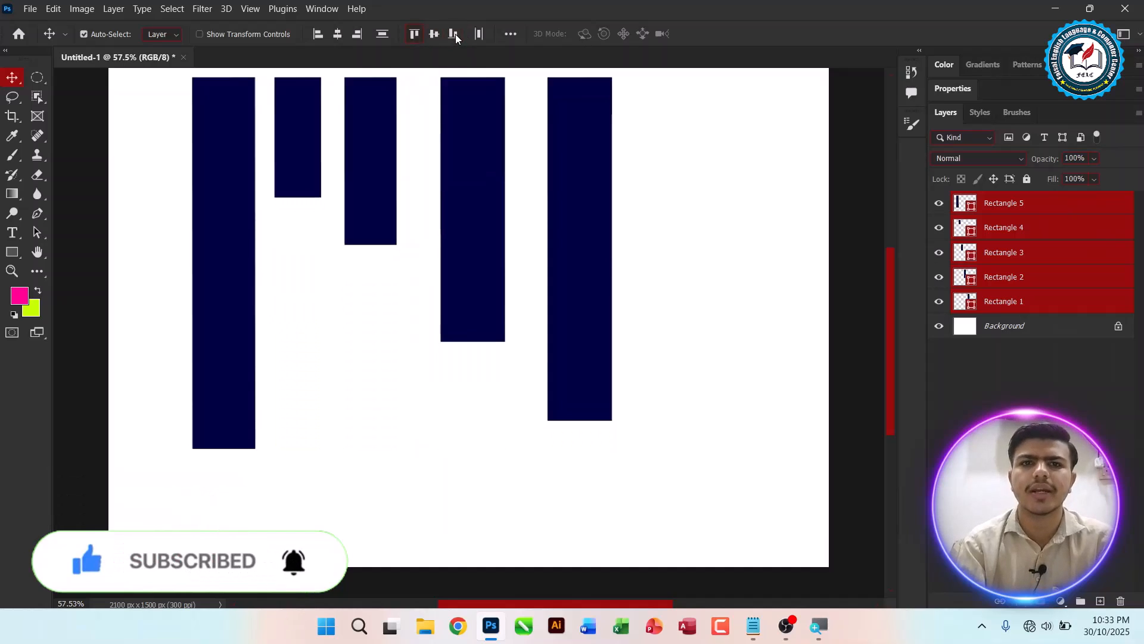
{"action": "left_click", "coordinate": [434, 34]}
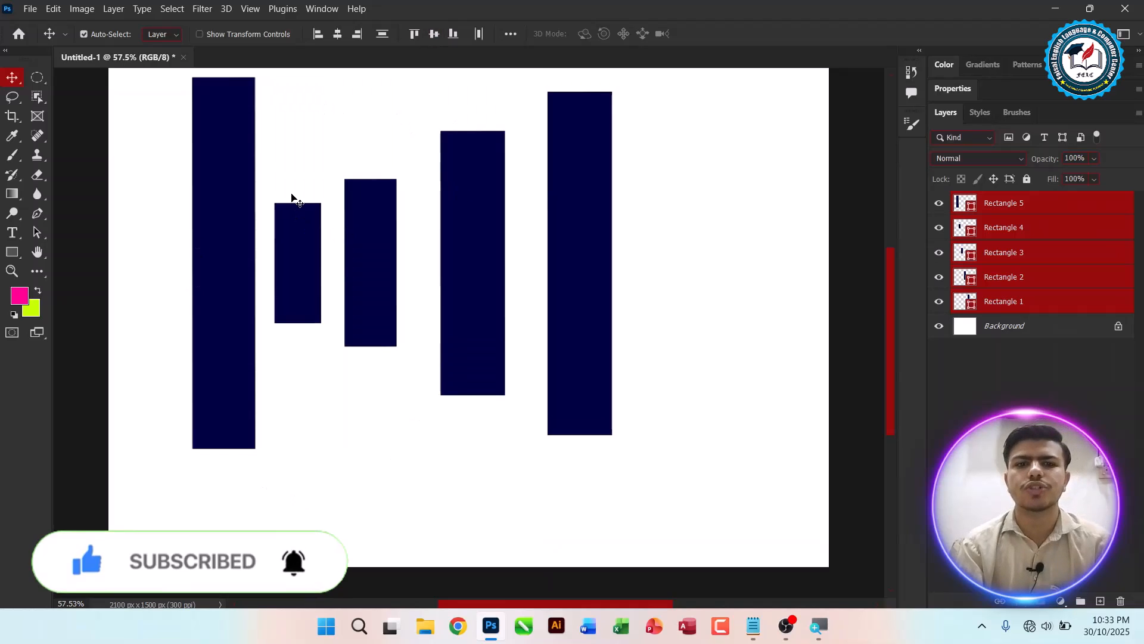
Step: Rotate the group of rectangles 90° with Free Transform so the bars lie horizontally
{"action": "key", "text": "ctrl"}
{"action": "key", "text": "ctrl"}
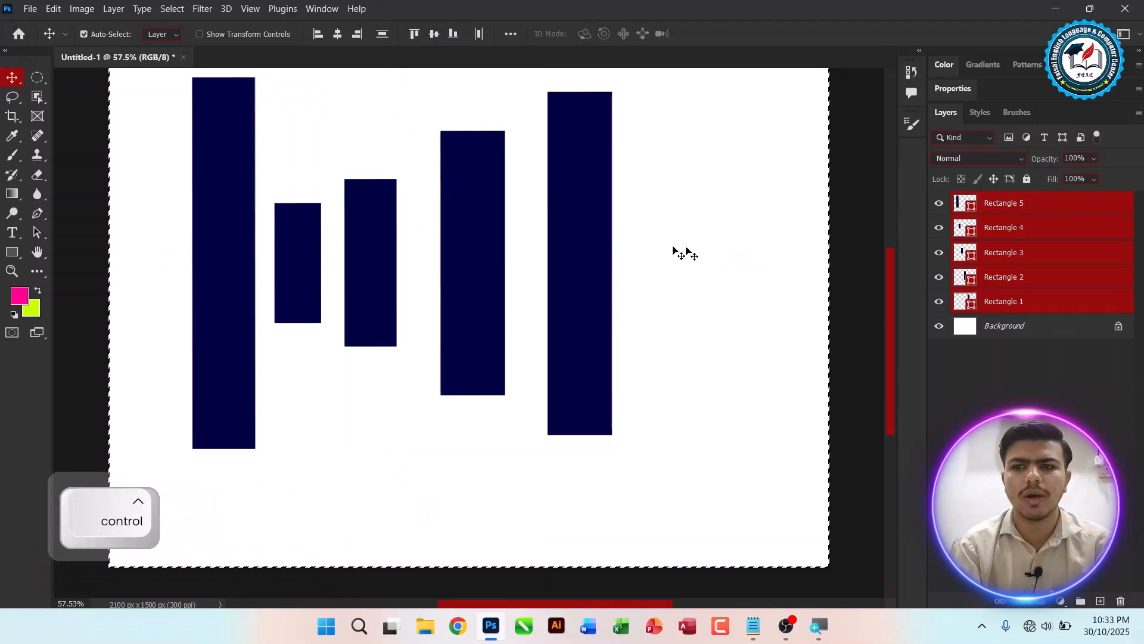
{"action": "key", "text": "ctrl+d"}
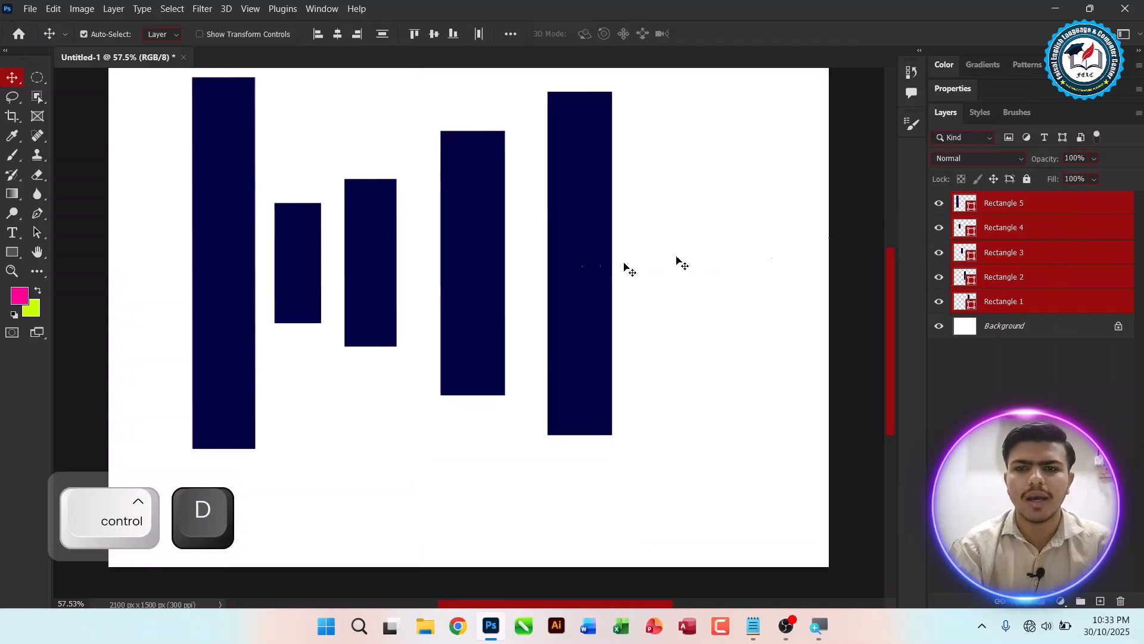
{"action": "key", "text": "ctrl+t"}
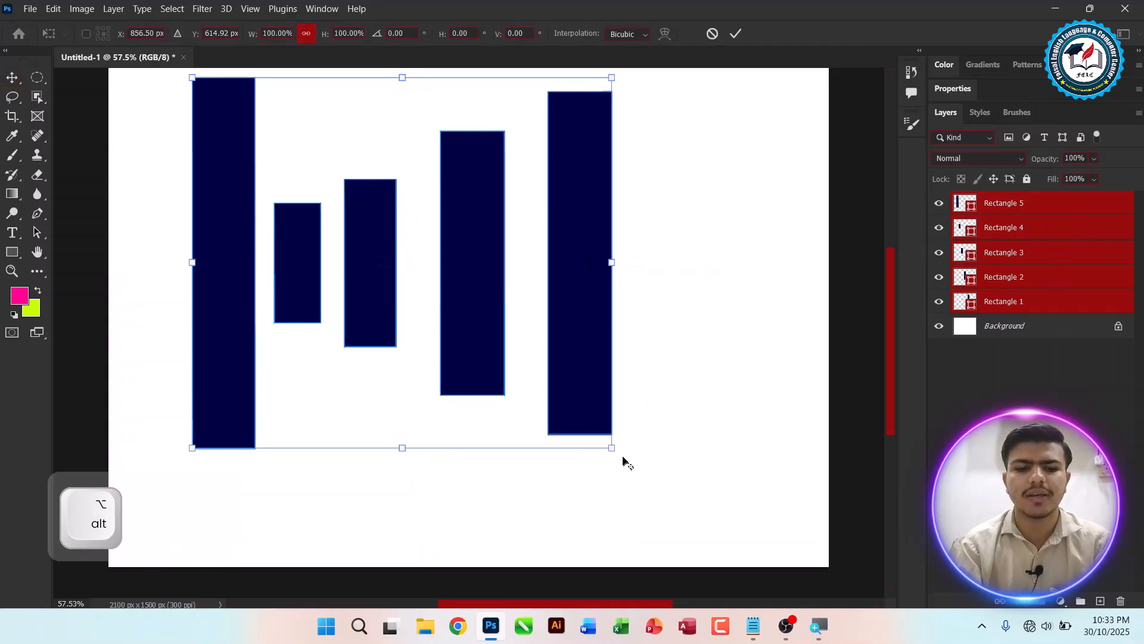
{"action": "key", "text": "ctrl"}
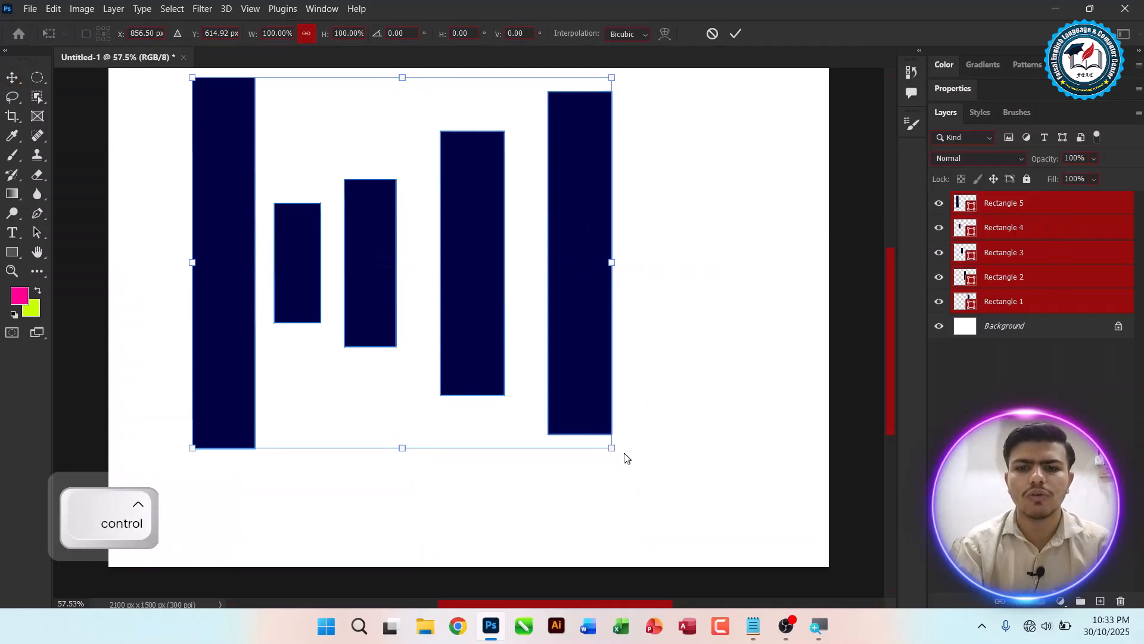
{"action": "left_click_drag", "start_coordinate": [612, 451], "coordinate": [528, 143]}
{"action": "key", "text": "Return"}
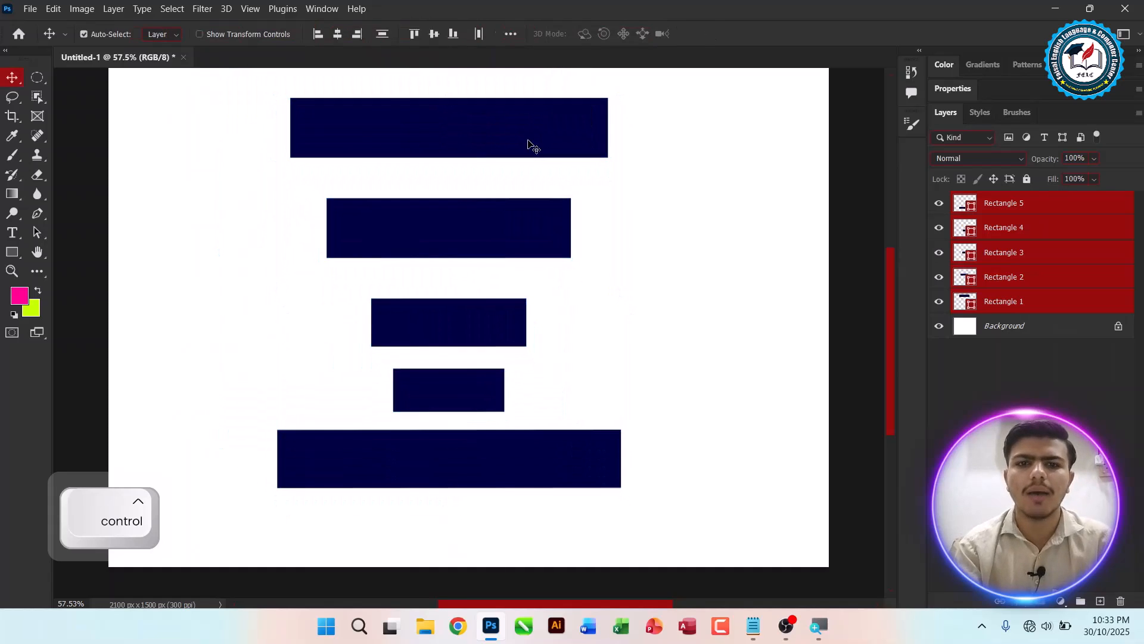
Step: Align the horizontal bars by left edges, horizontal centres, then right edges
{"action": "left_click", "coordinate": [319, 35]}
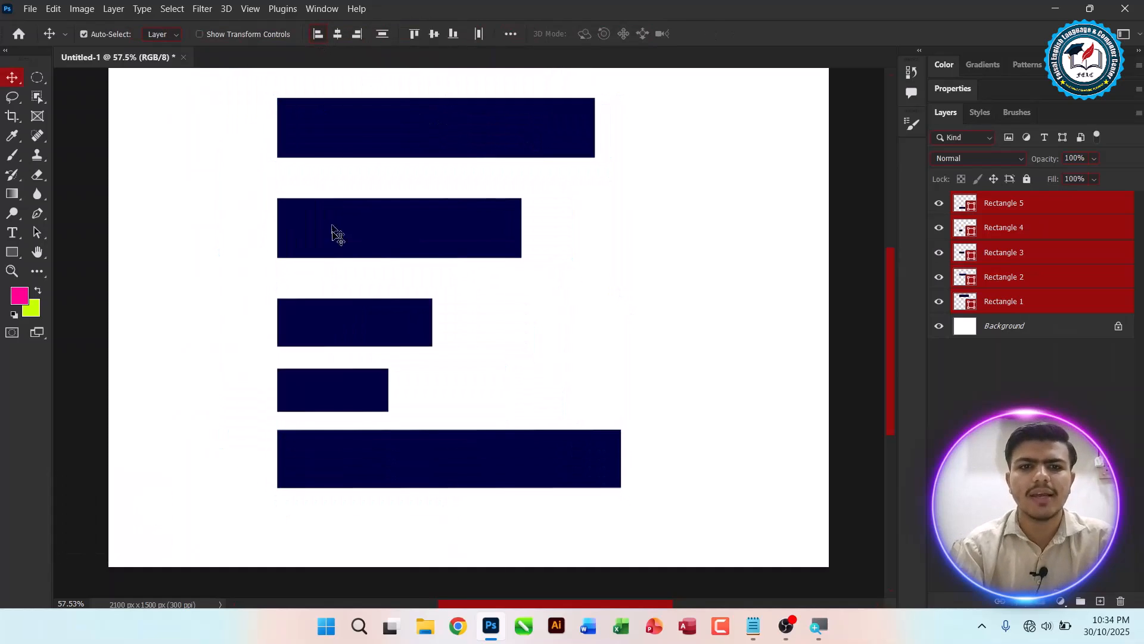
{"action": "left_click", "coordinate": [337, 35]}
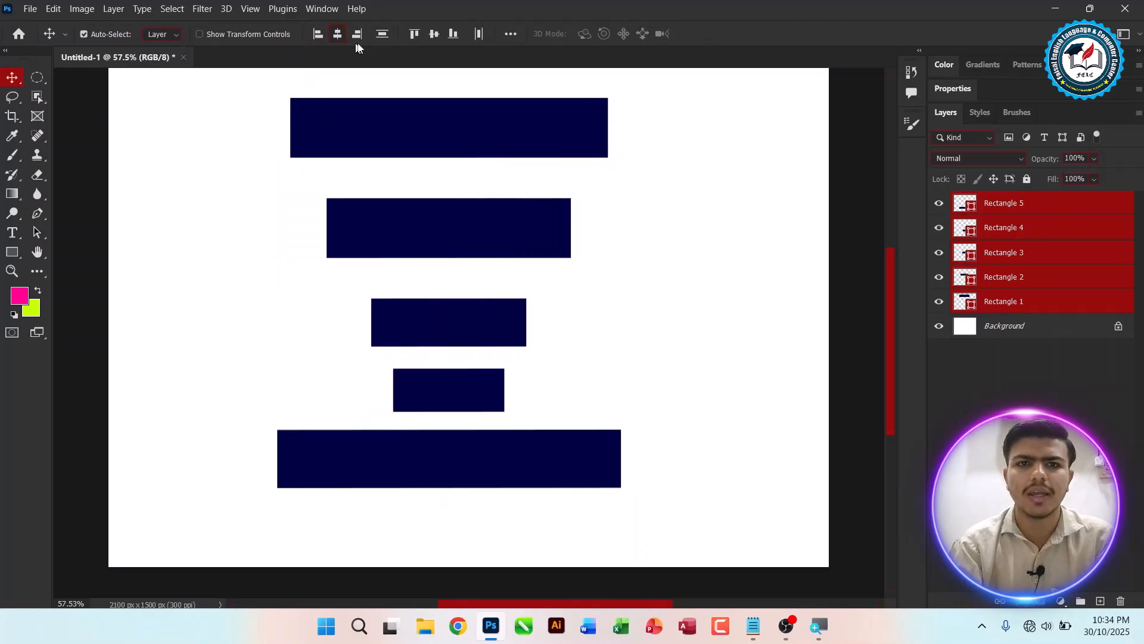
{"action": "left_click", "coordinate": [358, 35]}
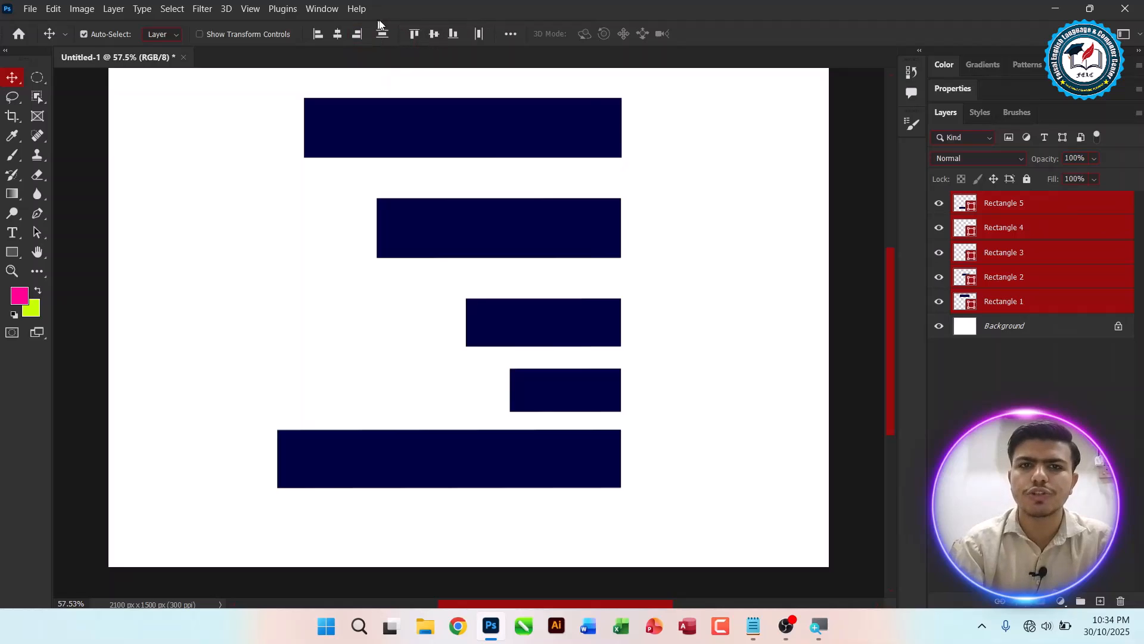
Step: Reapply left, centre and right alignment to the bars from the extra align options
{"action": "left_click", "coordinate": [511, 34]}
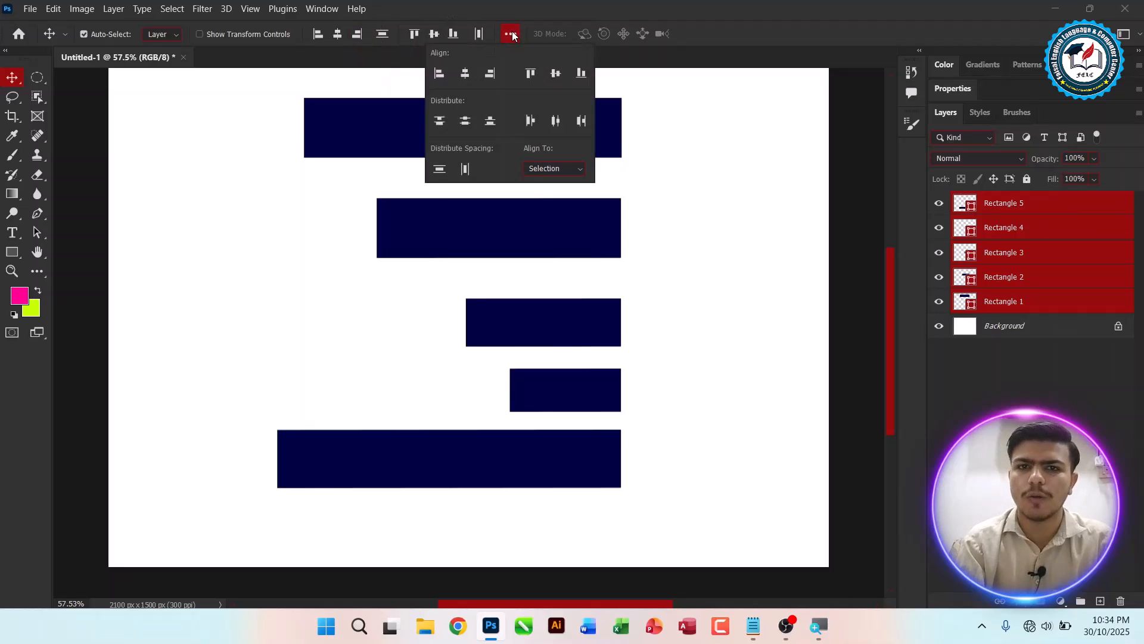
{"action": "left_click", "coordinate": [439, 73]}
{"action": "left_click", "coordinate": [465, 73]}
{"action": "left_click", "coordinate": [487, 74]}
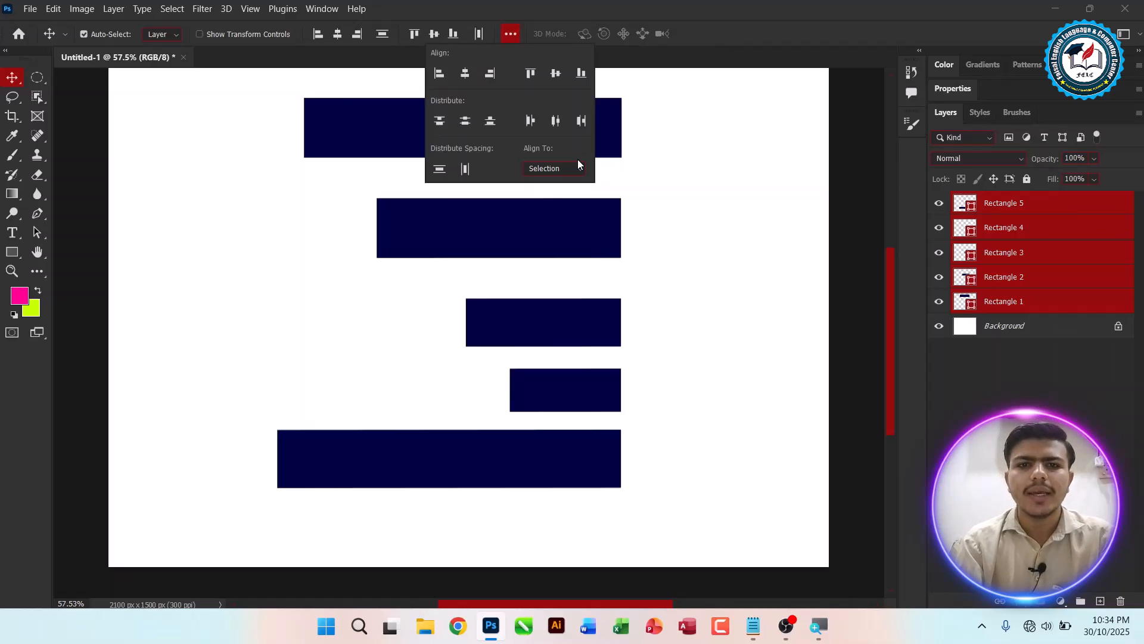
Step: Distribute the bars by top edges, then by vertical centres
{"action": "left_click", "coordinate": [439, 122]}
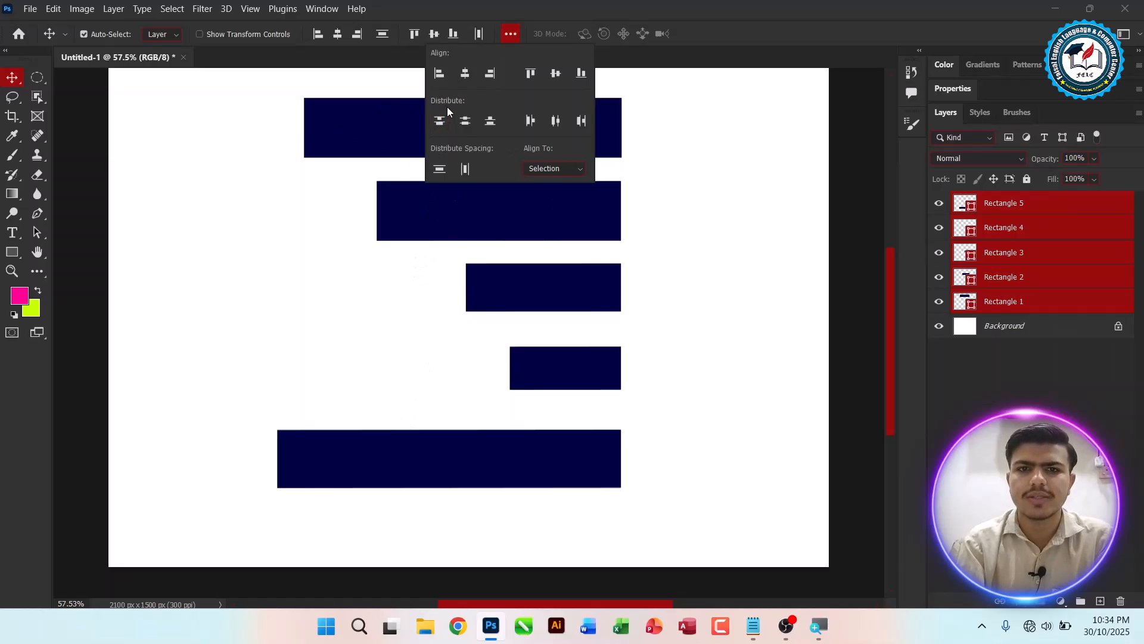
{"action": "left_click", "coordinate": [465, 122]}
Step: Move the bars toward the canvas's left side and distribute them by bottom edges
{"action": "left_click_drag", "start_coordinate": [352, 127], "coordinate": [236, 135]}
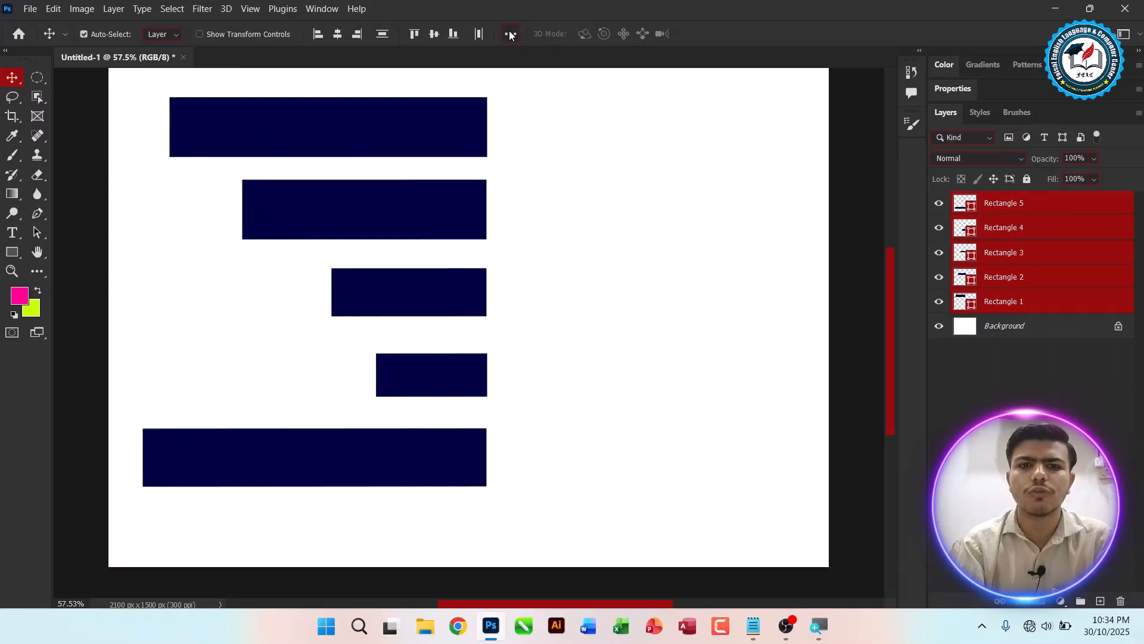
{"action": "left_click", "coordinate": [510, 34]}
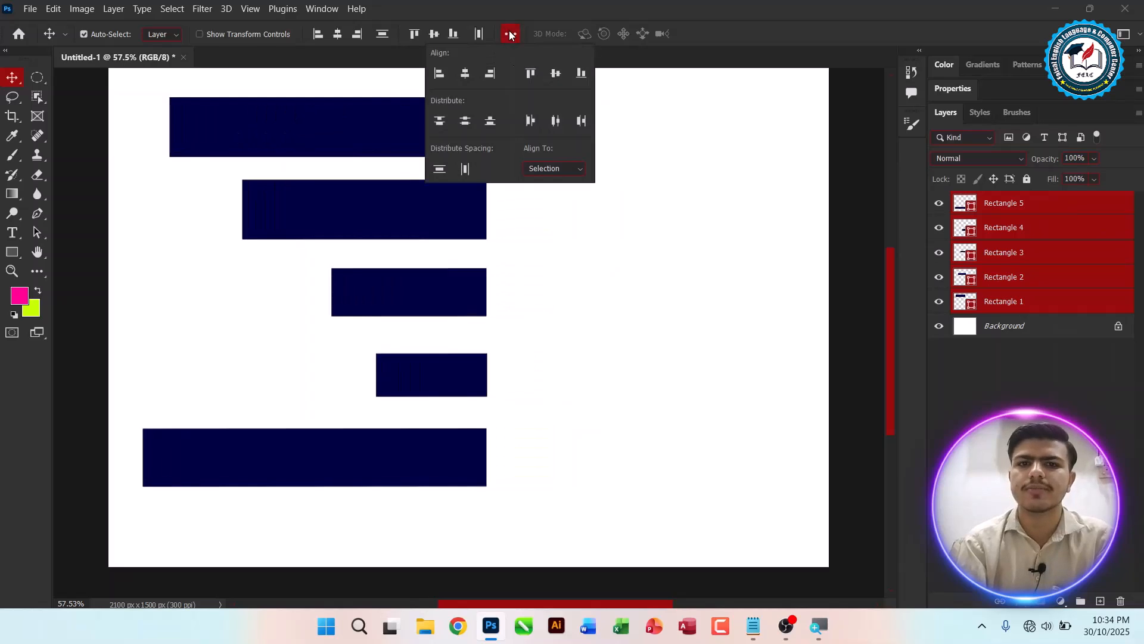
{"action": "left_click", "coordinate": [490, 123]}
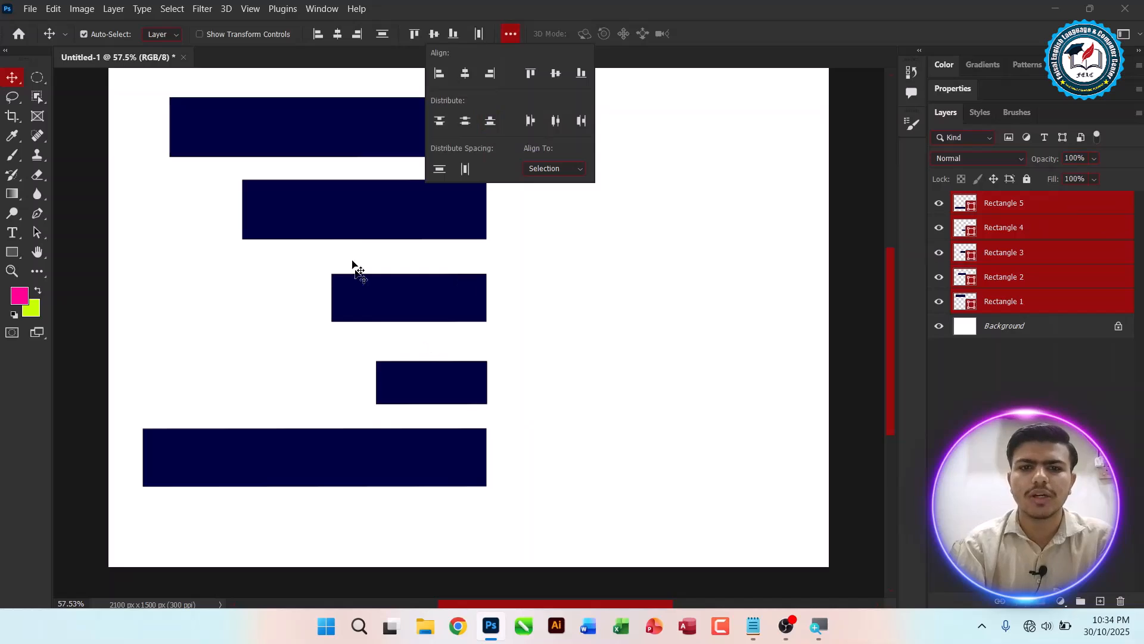
Step: Distribute the horizontal bars by left edges, then by horizontal centres
{"action": "left_click", "coordinate": [534, 124]}
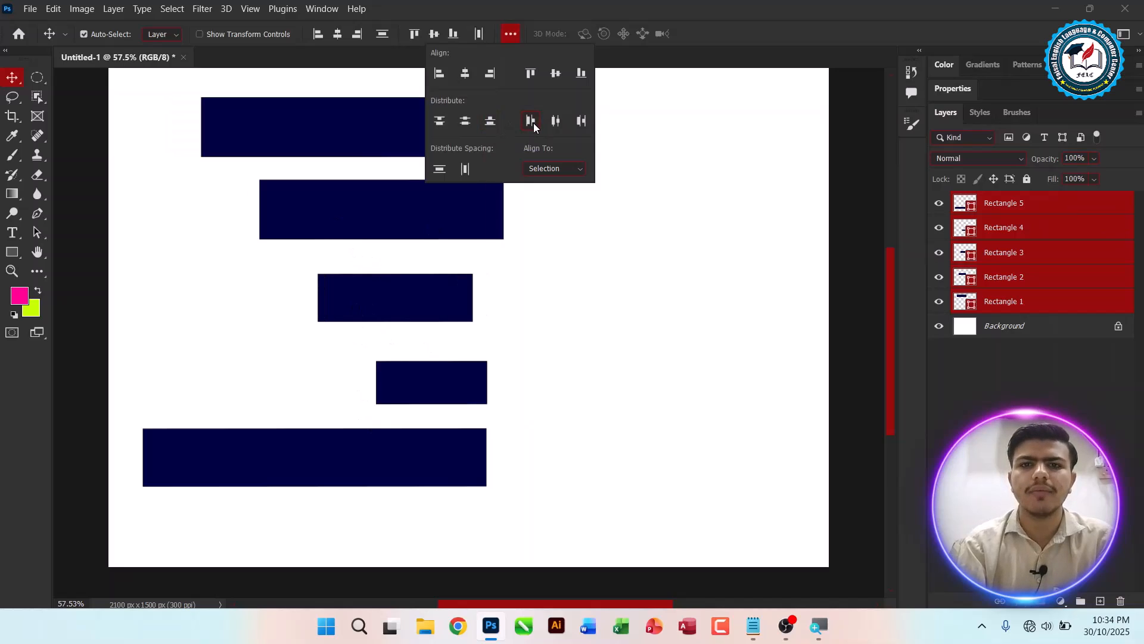
{"action": "left_click", "coordinate": [555, 121]}
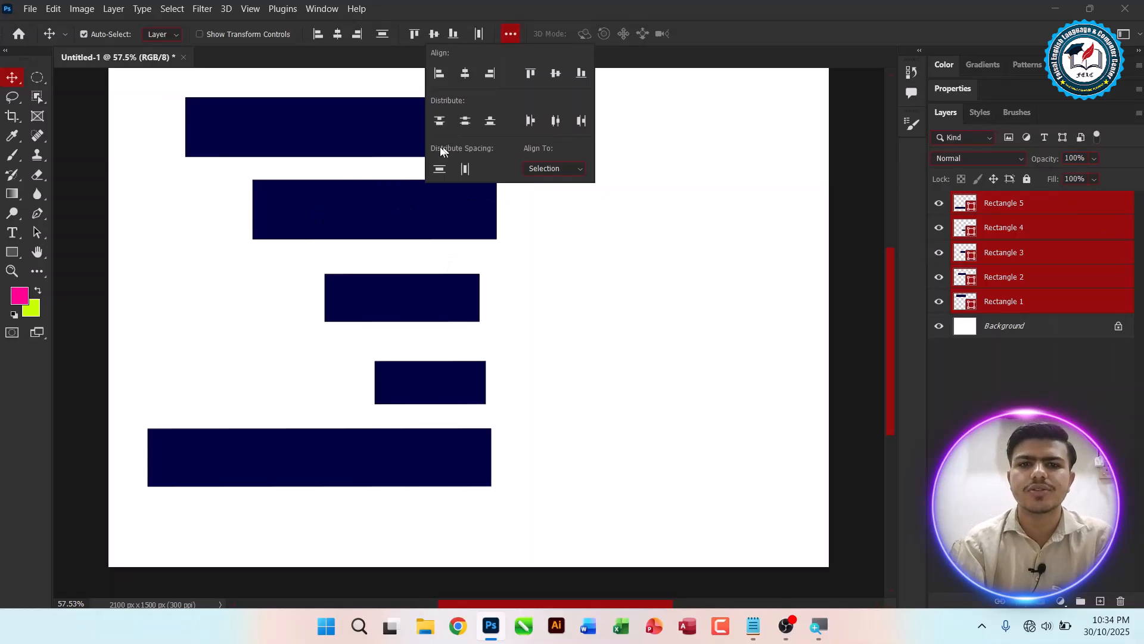
{"action": "left_click", "coordinate": [333, 128]}
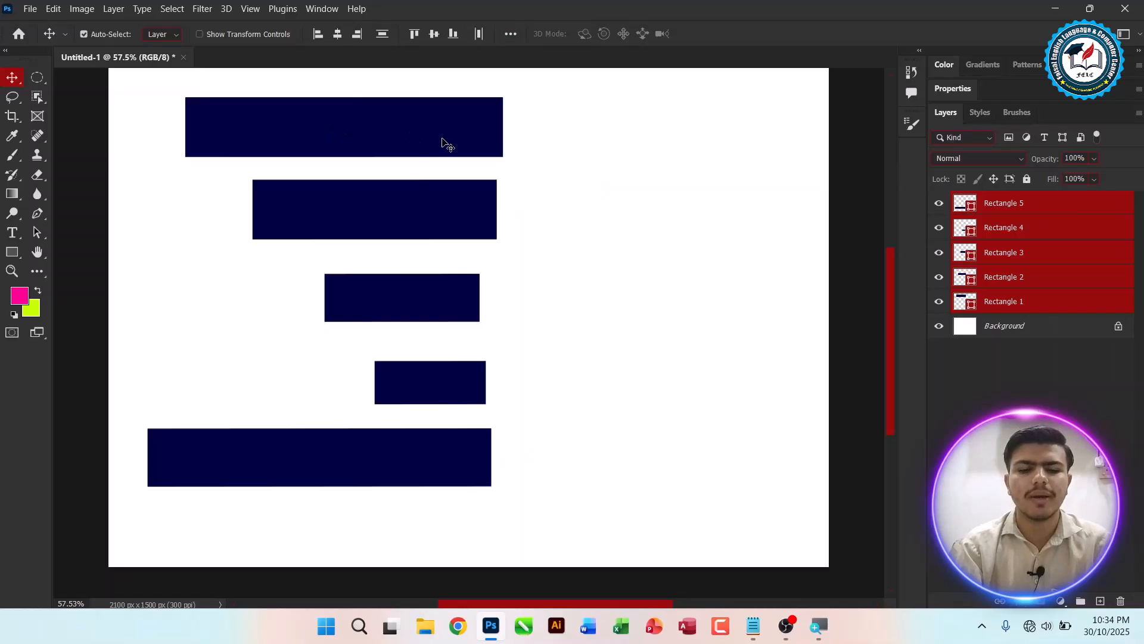
Step: Rotate the selected bars 90 degrees into vertical bars with Free Transform and reposition them
{"action": "key", "text": "ctrl+t"}
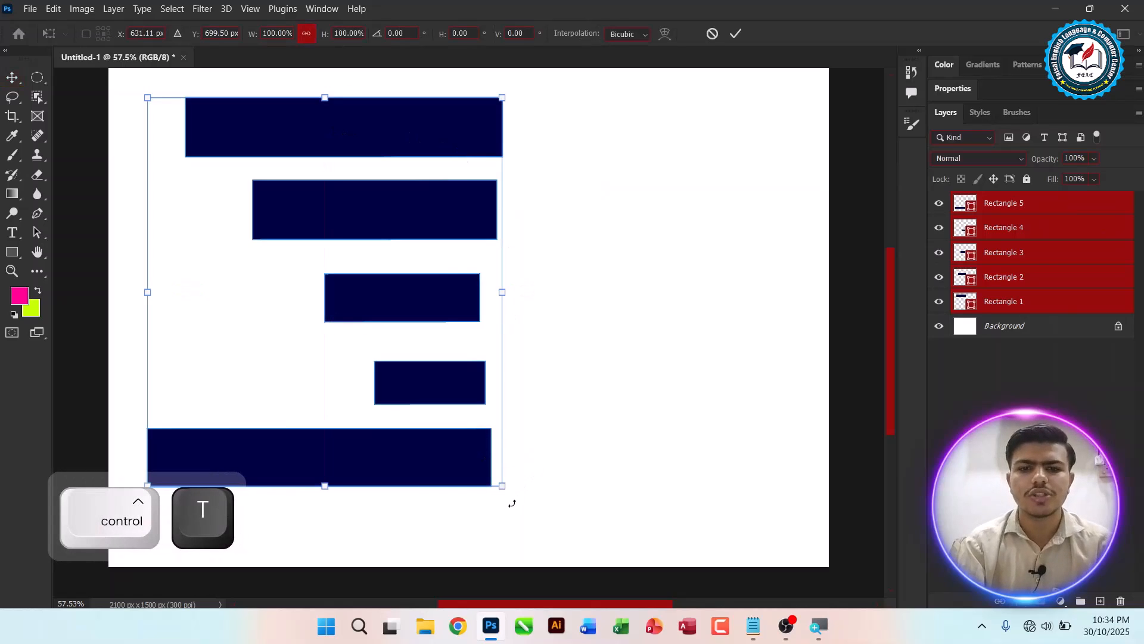
{"action": "left_click_drag", "start_coordinate": [510, 501], "coordinate": [483, 138]}
{"action": "left_click_drag", "start_coordinate": [427, 167], "coordinate": [544, 199]}
{"action": "key", "text": "Return"}
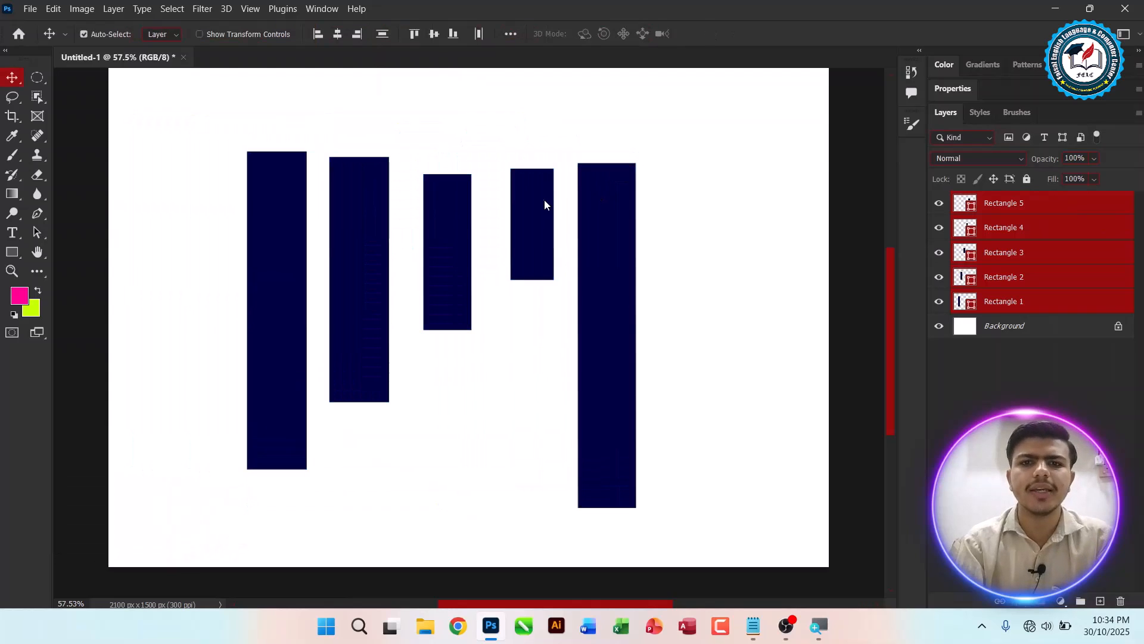
Step: Distribute the vertical bars by left edges, horizontal centres and right edges, ending on horizontal centres
{"action": "left_click_drag", "start_coordinate": [179, 194], "coordinate": [784, 248]}
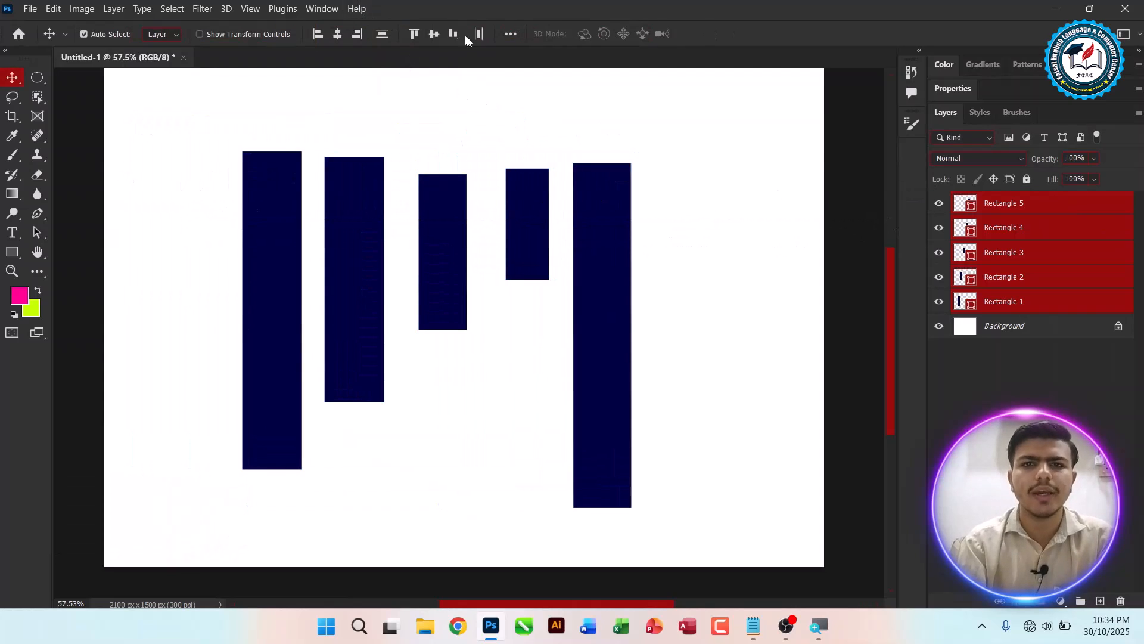
{"action": "left_click", "coordinate": [510, 34]}
{"action": "left_click", "coordinate": [531, 120]}
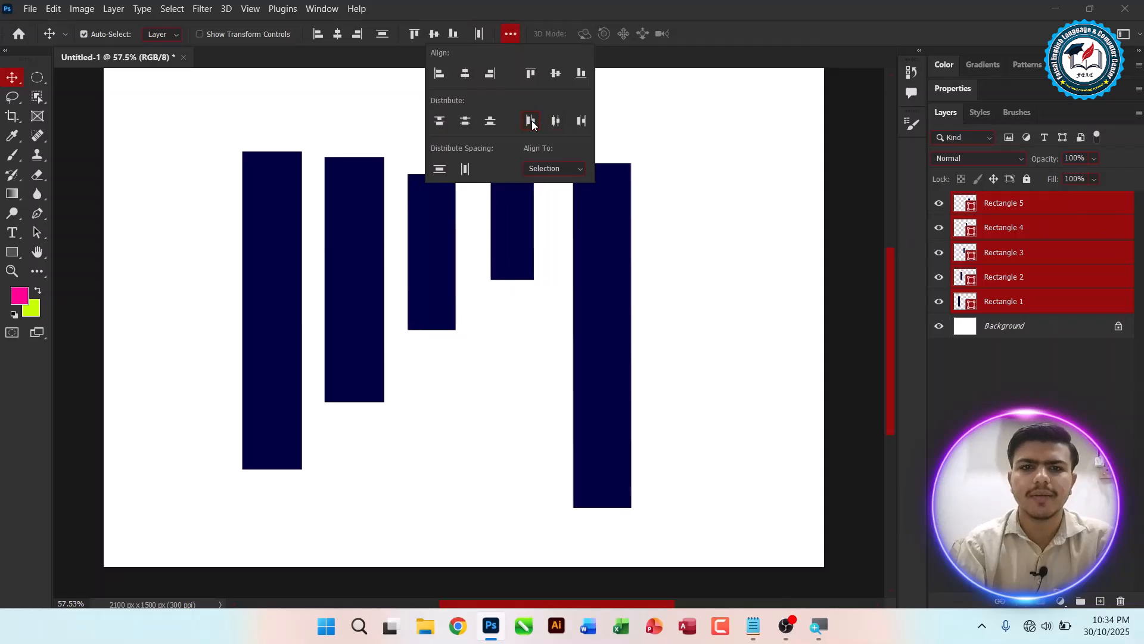
{"action": "left_click", "coordinate": [555, 121]}
{"action": "left_click", "coordinate": [583, 121]}
{"action": "left_click", "coordinate": [531, 121]}
{"action": "left_click", "coordinate": [553, 121]}
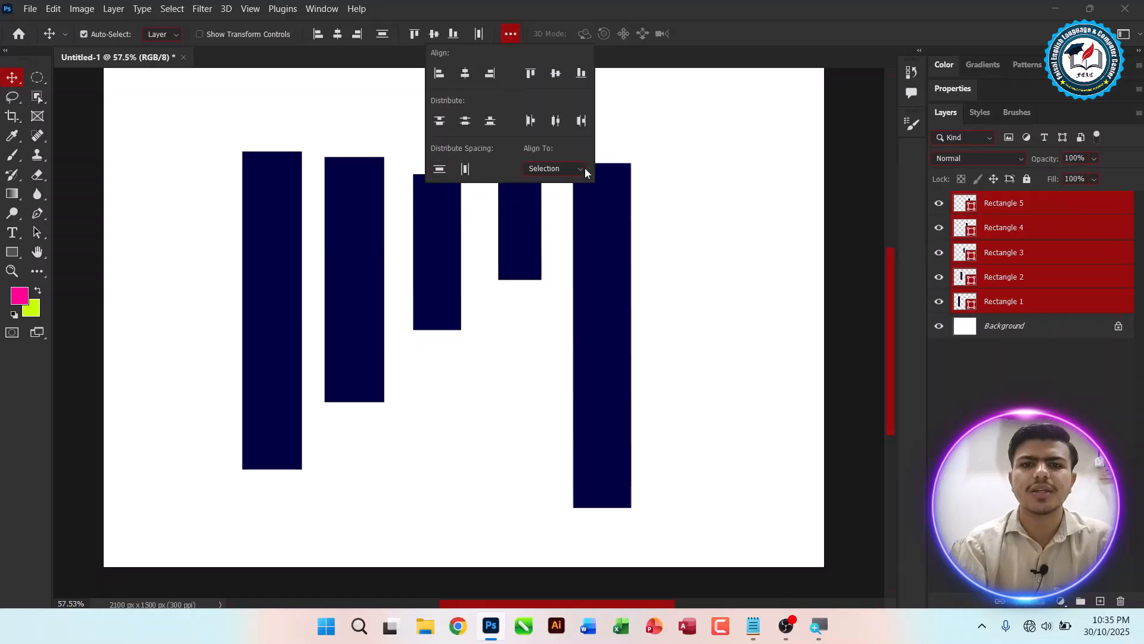
Step: Distribute vertical spacing, then horizontal spacing, among the vertical bars
{"action": "left_click", "coordinate": [440, 170]}
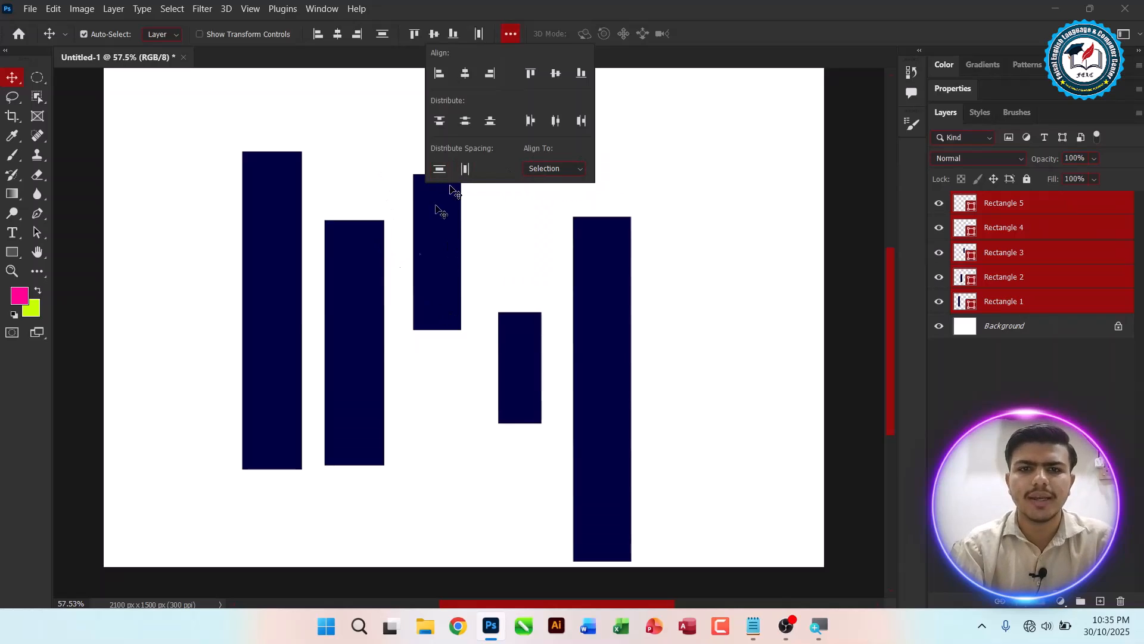
{"action": "left_click", "coordinate": [465, 169]}
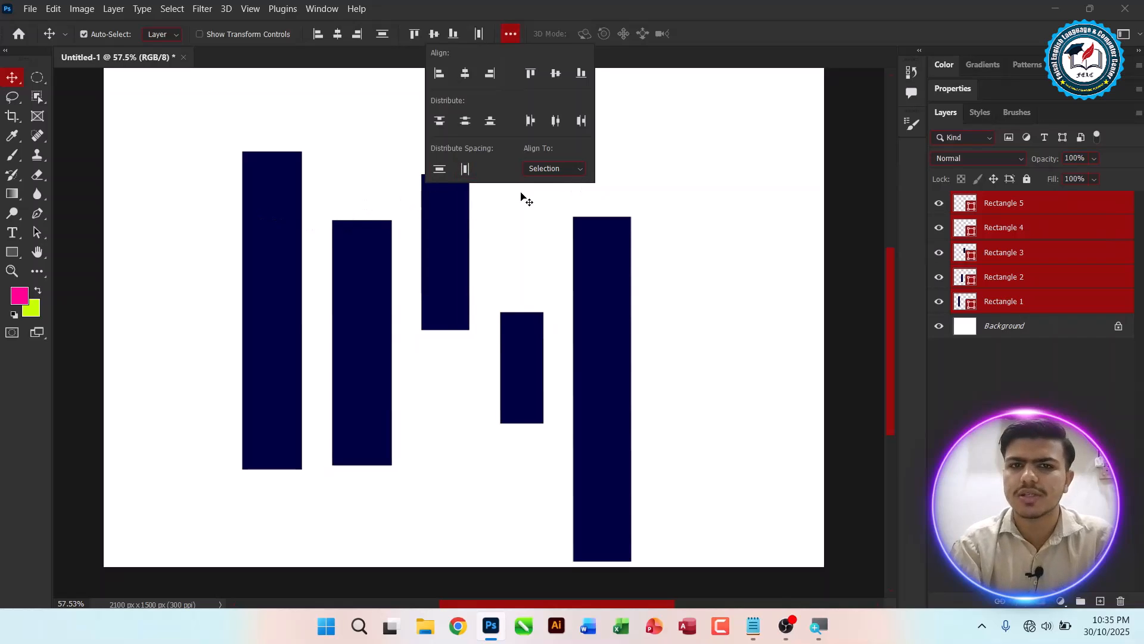
{"action": "left_click", "coordinate": [646, 214]}
Step: Hide all five rectangle layers so only the Background shows
{"action": "key", "text": "ctrl"}
{"action": "key", "text": "Caps_Lock"}
{"action": "key", "text": "ctrl+a"}
{"action": "key", "text": "ctrl+d"}
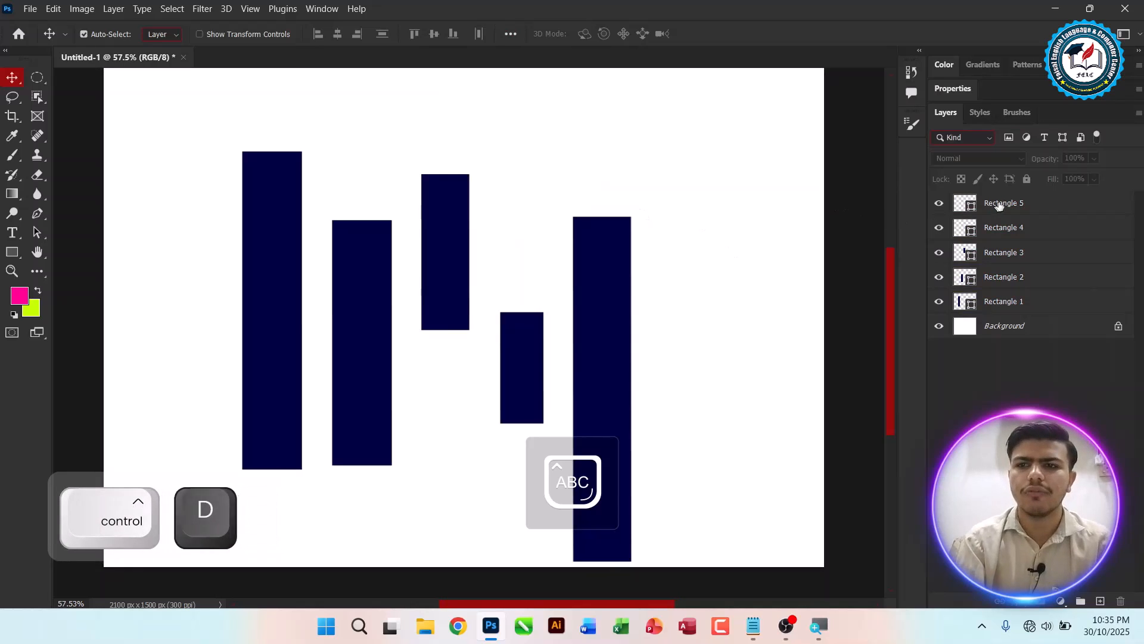
{"action": "left_click", "coordinate": [994, 205]}
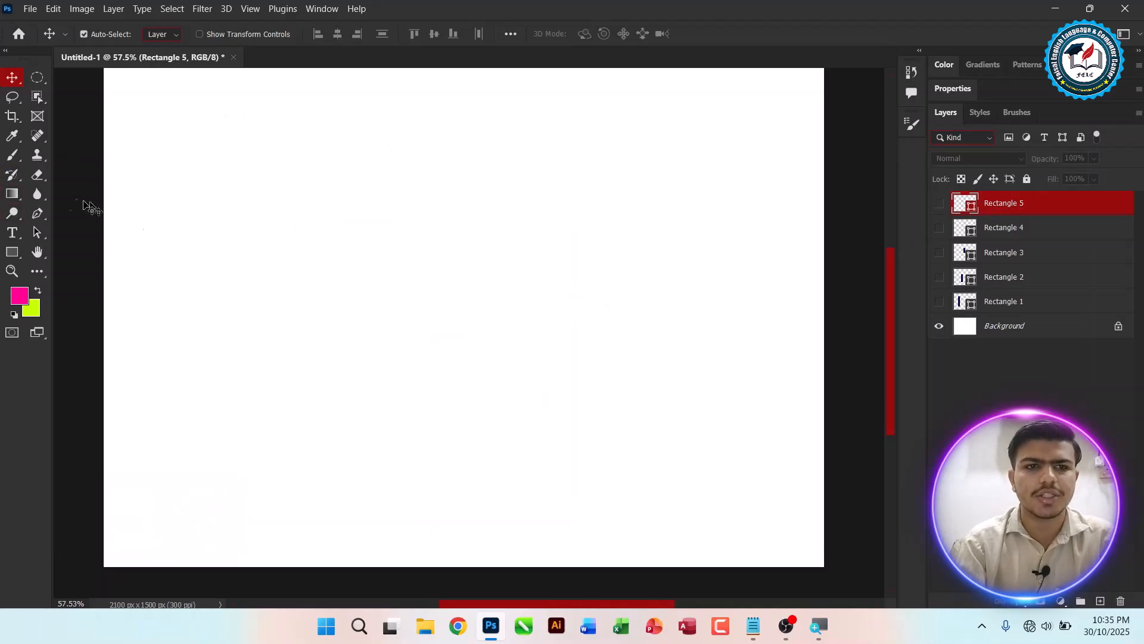
Step: Draw a new rectangle about 354 × 383 px near the canvas's top-left corner
{"action": "left_click", "coordinate": [10, 253]}
{"action": "left_click_drag", "start_coordinate": [164, 99], "coordinate": [284, 229]}
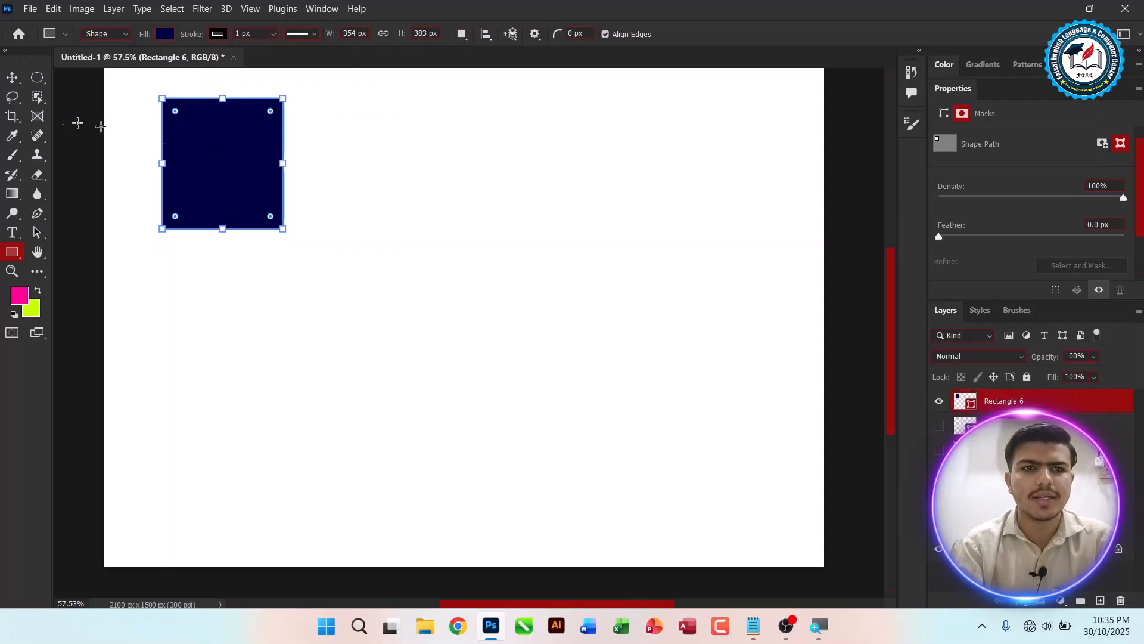
Step: Duplicate the square twice, stacking the copies vertically down the canvas
{"action": "left_click", "coordinate": [12, 81]}
{"action": "left_click_drag", "start_coordinate": [197, 151], "coordinate": [224, 472], "text": "alt"}
{"action": "left_click_drag", "start_coordinate": [349, 126], "coordinate": [246, 522]}
{"action": "left_click_drag", "start_coordinate": [232, 214], "coordinate": [233, 189]}
Step: Distribute vertical spacing evenly among the three stacked squares
{"action": "left_click", "coordinate": [511, 33]}
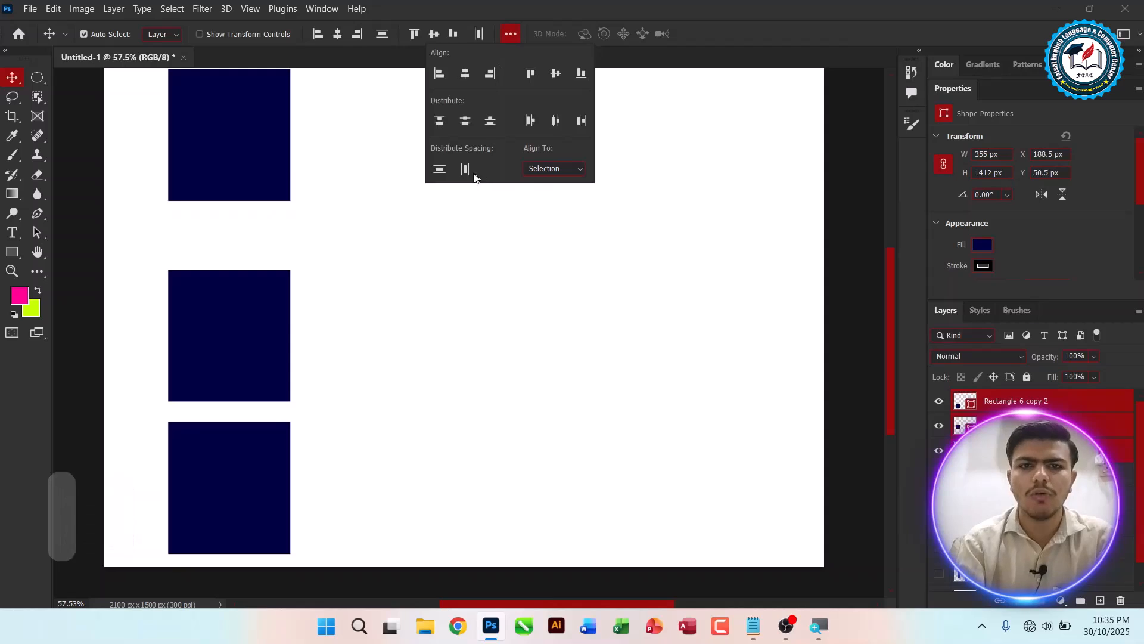
{"action": "left_click", "coordinate": [443, 170]}
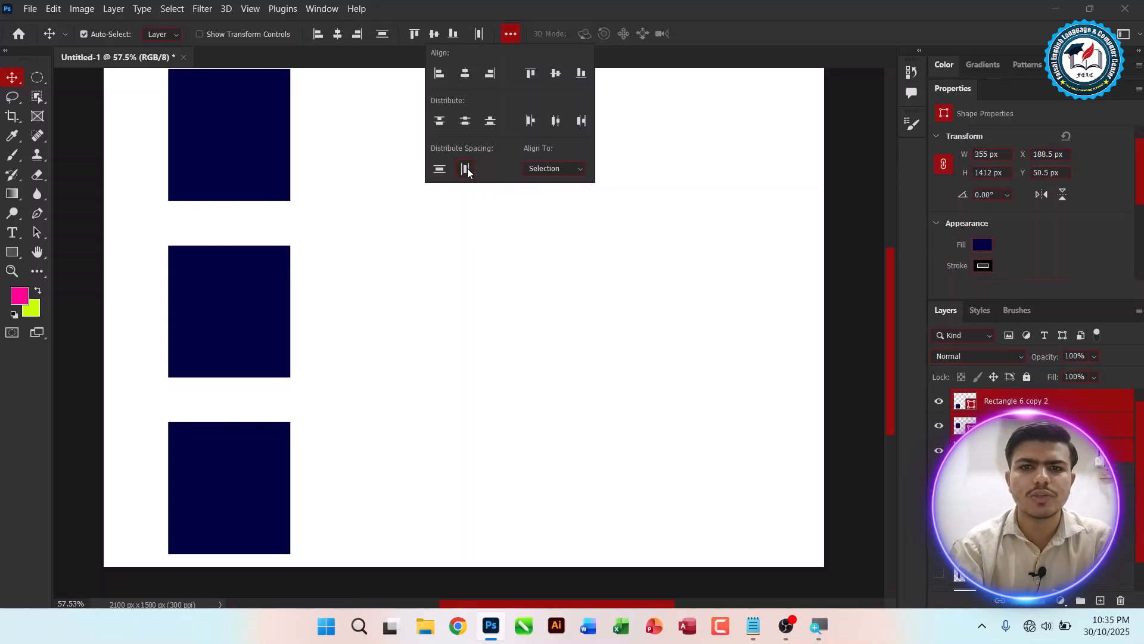
{"action": "left_click", "coordinate": [388, 353]}
Step: Rearrange the three squares into a horizontal row across the canvas
{"action": "left_click_drag", "start_coordinate": [273, 476], "coordinate": [552, 296]}
{"action": "left_click_drag", "start_coordinate": [224, 146], "coordinate": [702, 305]}
{"action": "left_click_drag", "start_coordinate": [171, 174], "coordinate": [666, 345]}
Step: Distribute horizontal spacing among the squares, then distribute them by top edges
{"action": "left_click", "coordinate": [510, 34]}
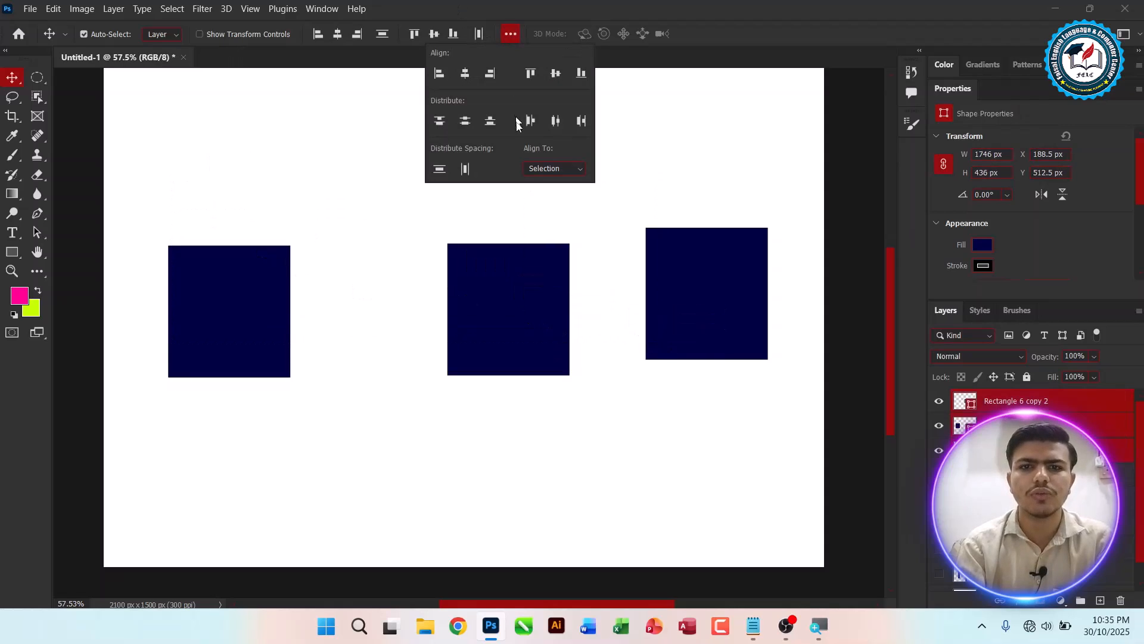
{"action": "left_click", "coordinate": [466, 169]}
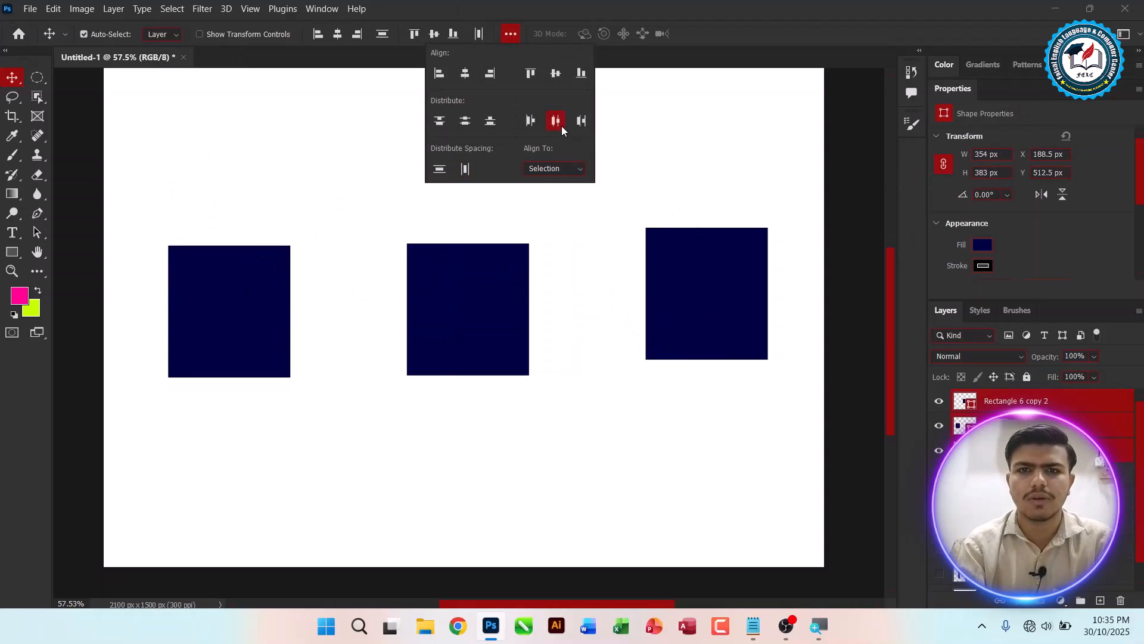
{"action": "left_click", "coordinate": [441, 121]}
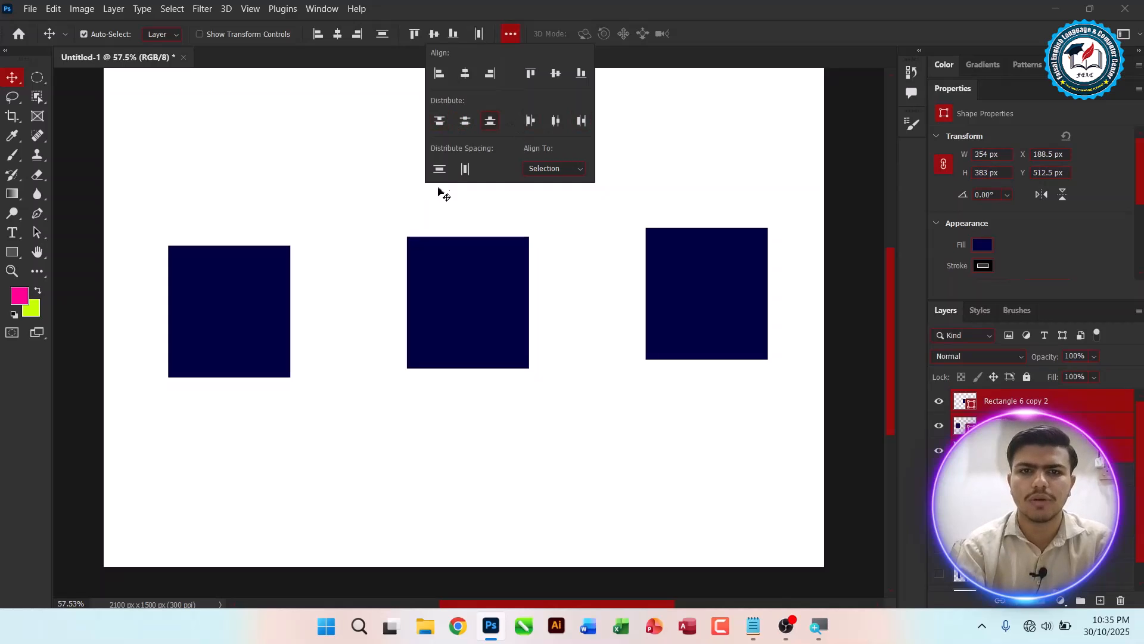
Step: Select all three squares and delete them
{"action": "left_click_drag", "start_coordinate": [215, 181], "coordinate": [779, 447]}
{"action": "key", "text": "Delete"}
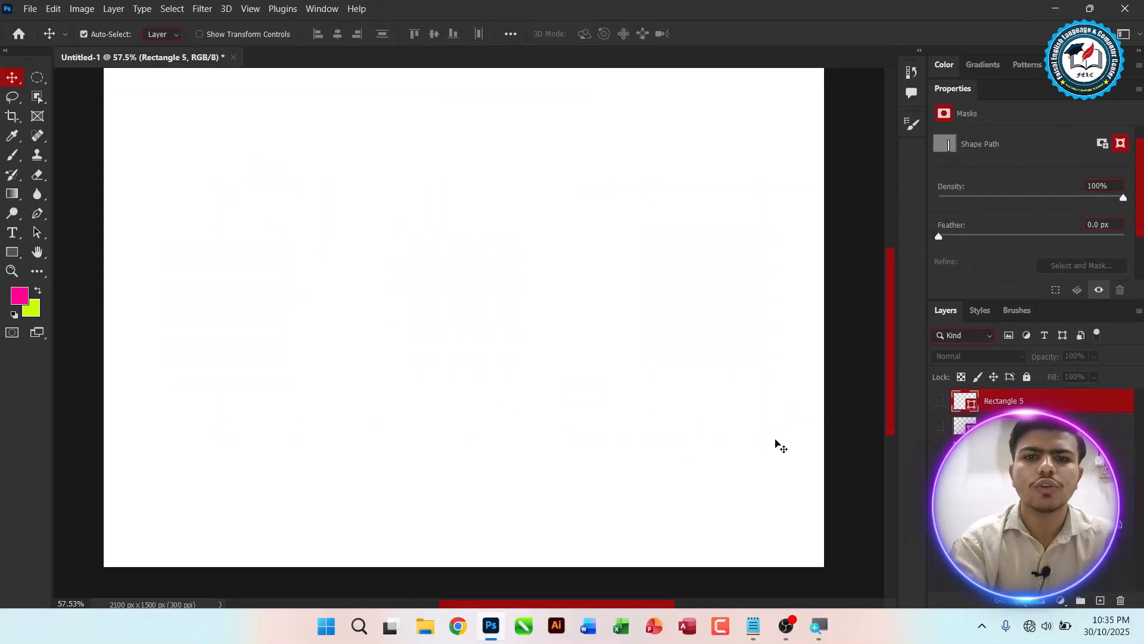
{"action": "key", "text": "alt+Tab"}
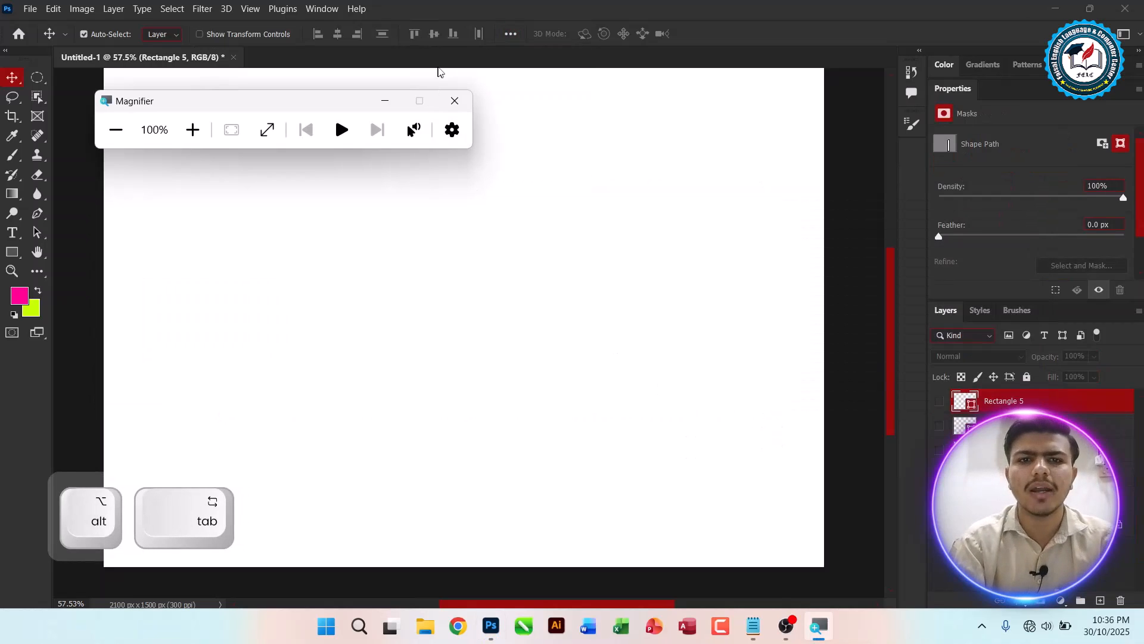
{"action": "left_click", "coordinate": [455, 100]}
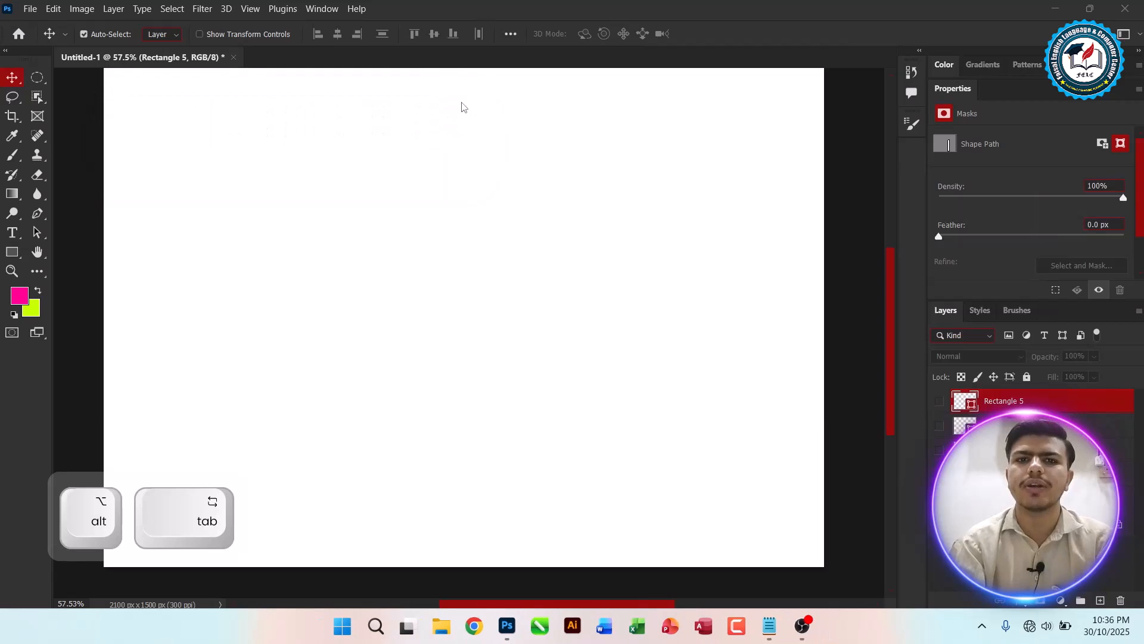
Step: Examine the Align To choices in the extra align options
{"action": "left_click", "coordinate": [510, 33]}
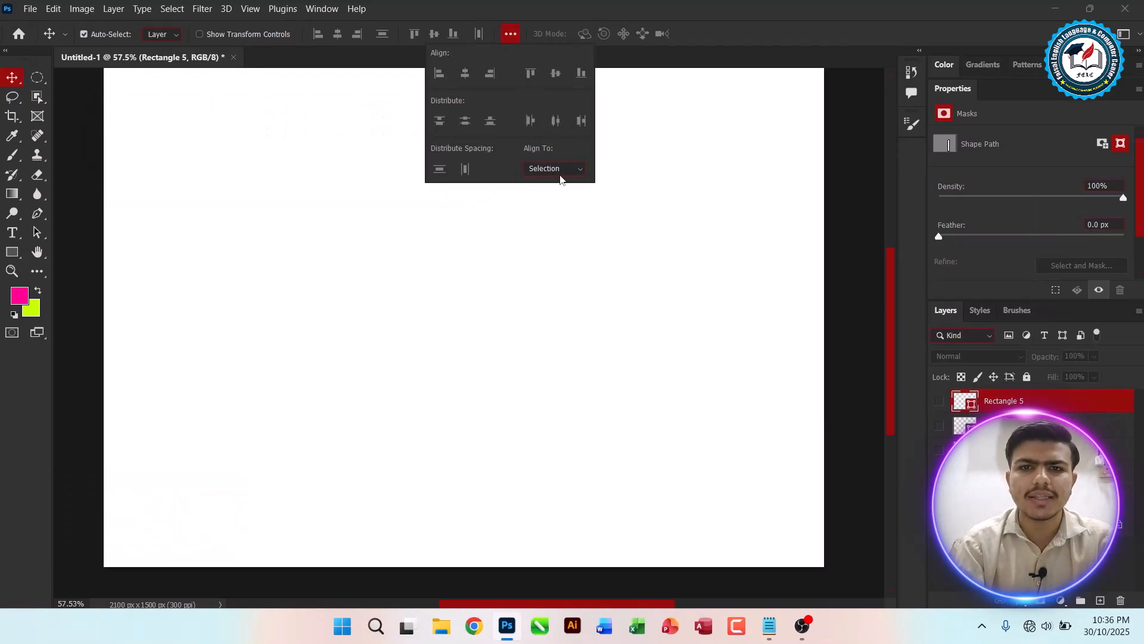
{"action": "left_click", "coordinate": [562, 170]}
{"action": "left_click", "coordinate": [562, 192]}
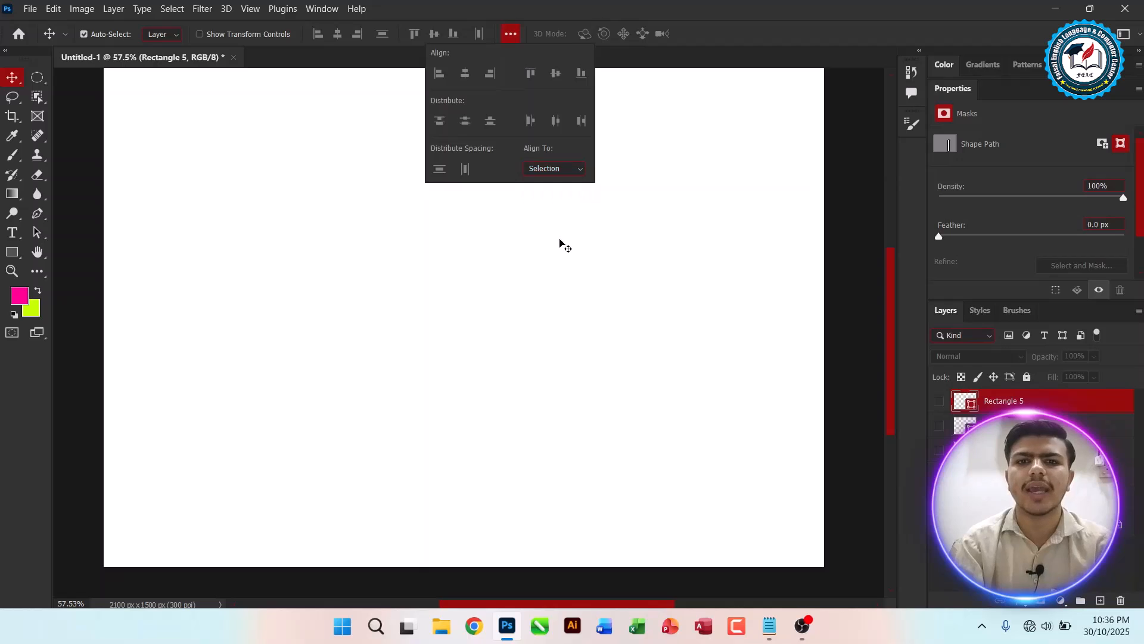
{"action": "left_click", "coordinate": [560, 245]}
Step: Delete the remaining hidden rectangle layers
{"action": "key", "text": "alt+Tab"}
{"action": "key", "text": "alt+Tab"}
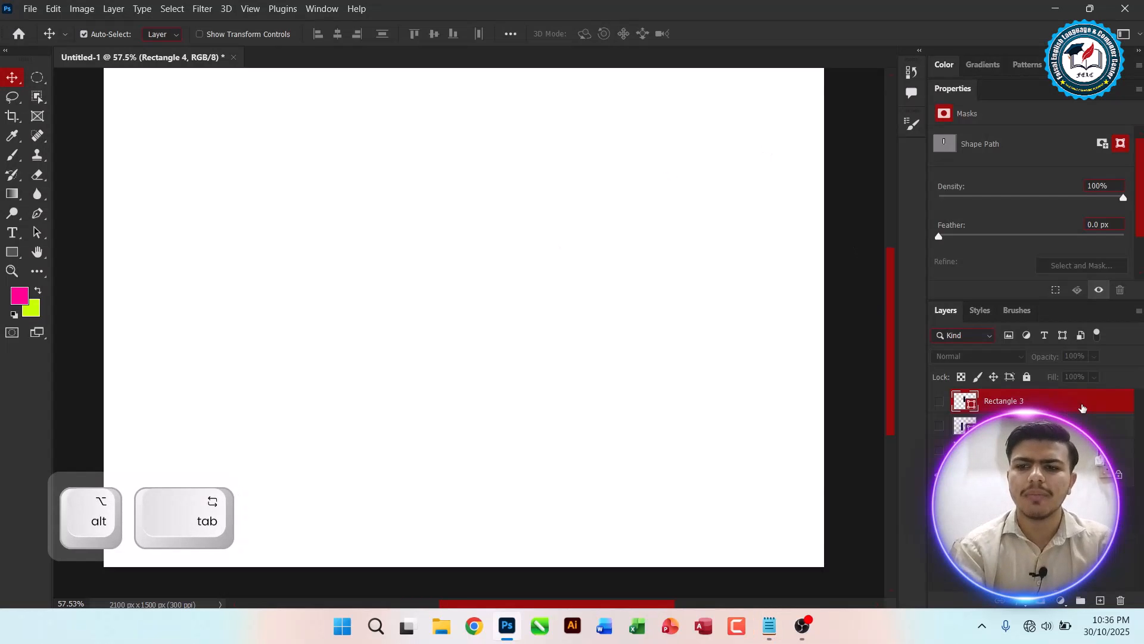
{"action": "key", "text": "Delete"}
{"action": "key", "text": "Delete"}
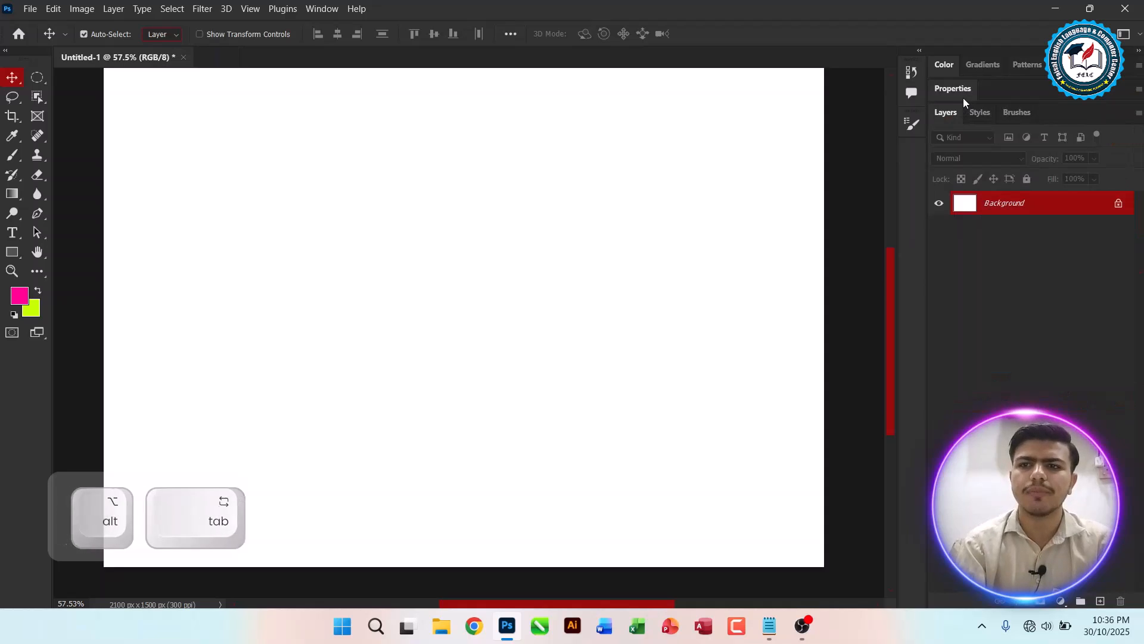
Step: Switch to the notes text file and add a '- Align To' line under the Distribute entry
{"action": "key", "text": "alt+Tab"}
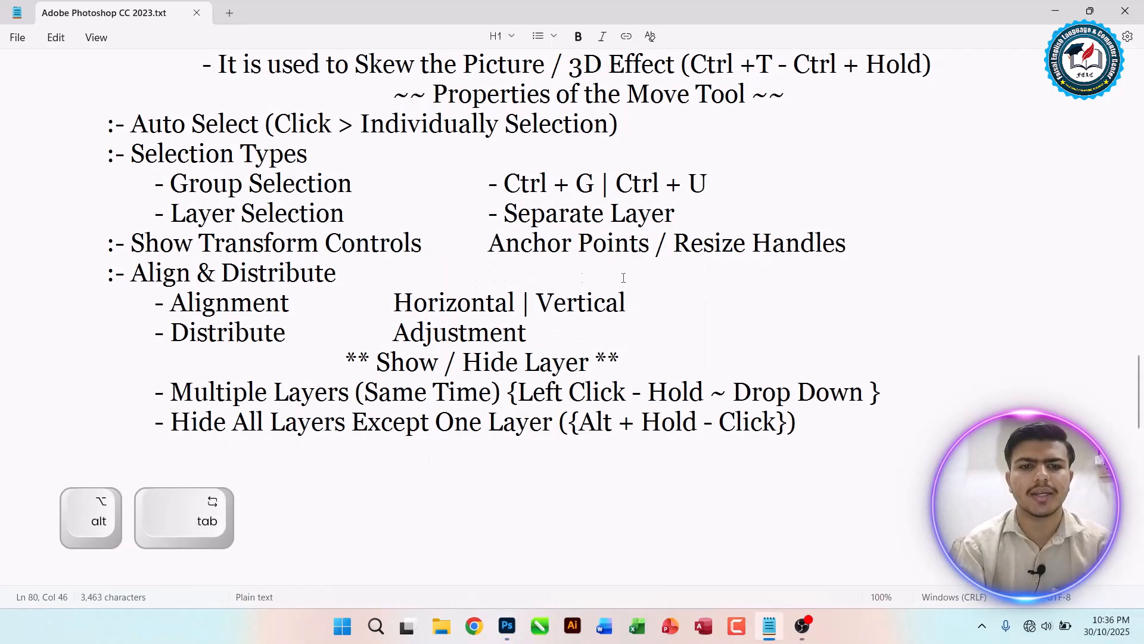
{"action": "left_click", "coordinate": [533, 335]}
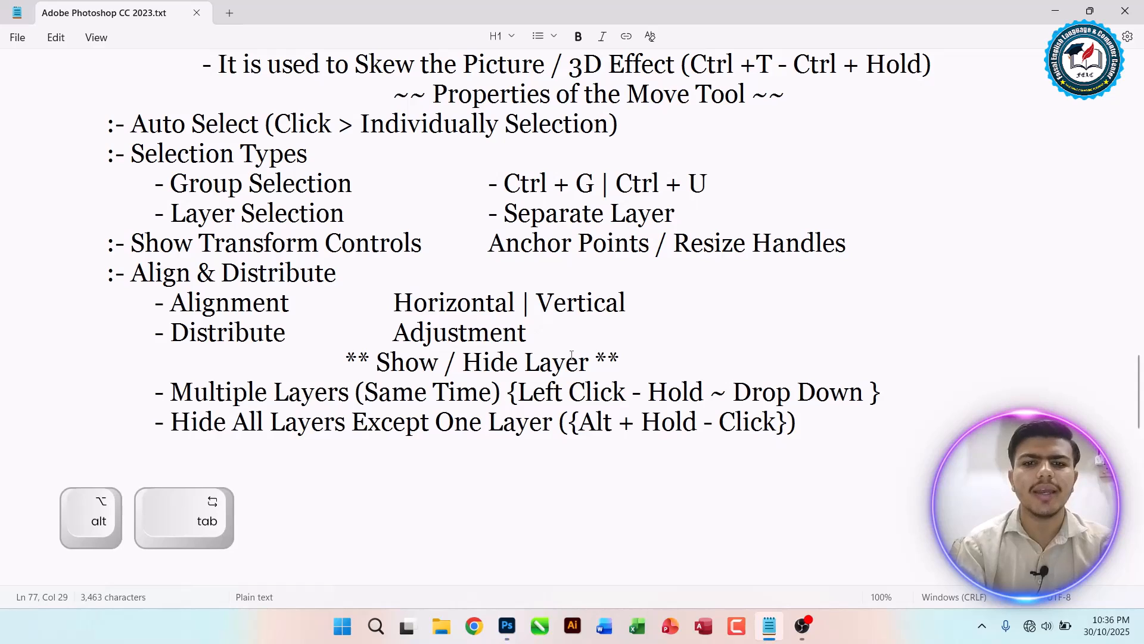
{"action": "key", "text": "Return"}
{"action": "key", "text": "Tab"}
{"action": "key", "text": "Tab"}
{"action": "key", "text": "Tab"}
{"action": "type", "text": "- aLIG"}
{"action": "key", "text": "BackSpace"}
{"action": "key", "text": "BackSpace"}
{"action": "key", "text": "BackSpace"}
{"action": "key", "text": "Caps_Lock"}
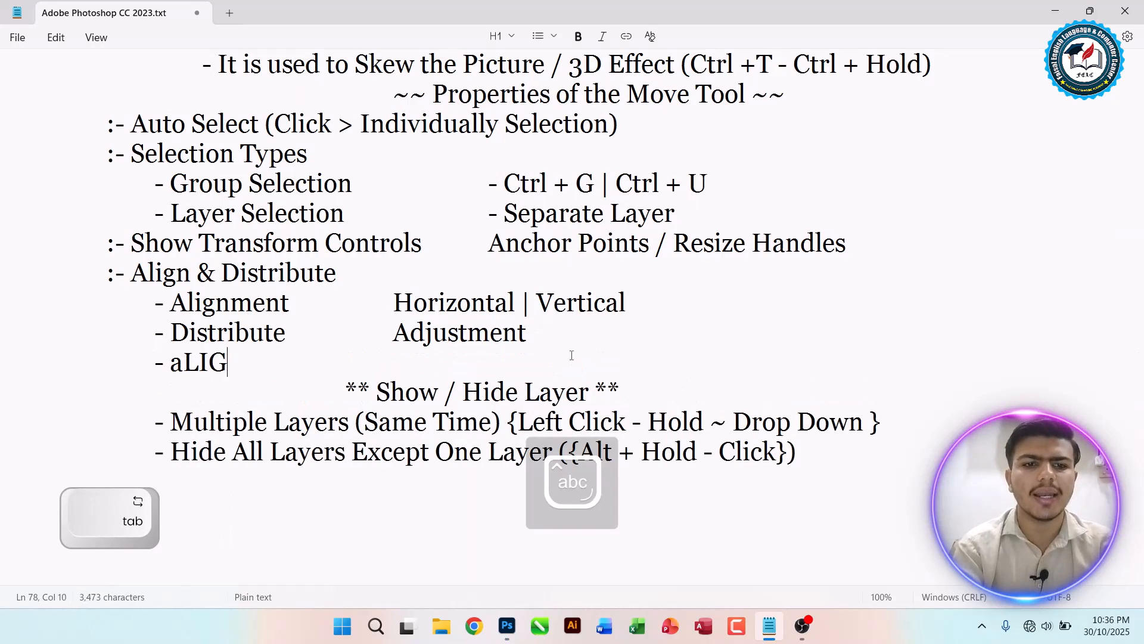
{"action": "key", "text": "BackSpace"}
{"action": "type", "text": "Align To"}
{"action": "key", "text": "Tab"}
{"action": "key", "text": "Tab"}
{"action": "key", "text": "Tab"}
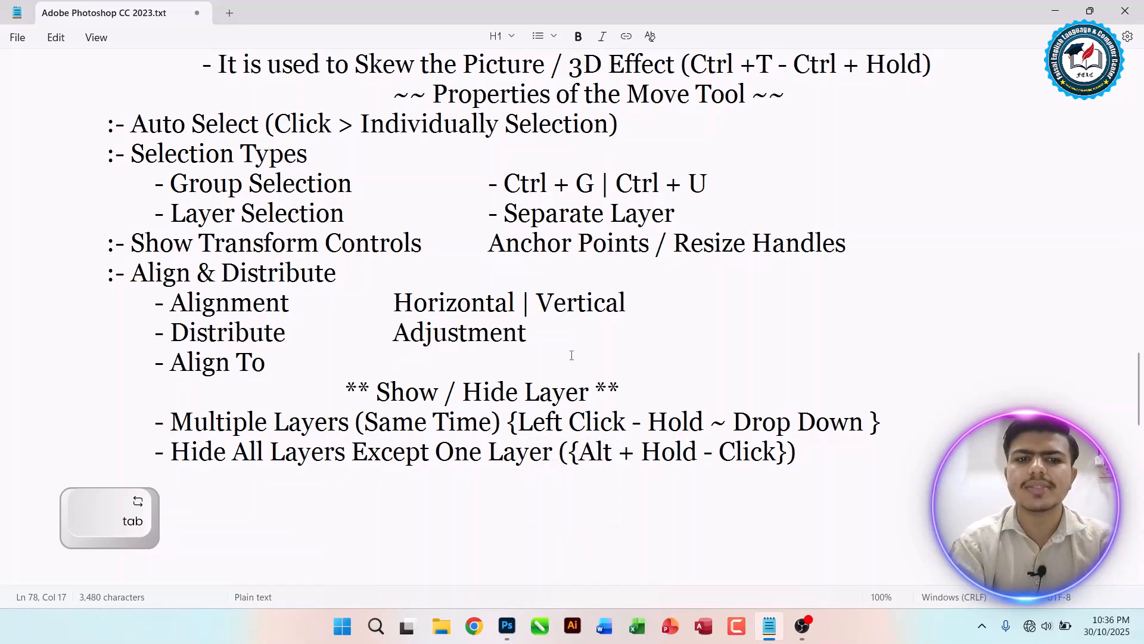
Step: Complete the line with '(Selection | Canvas)', save the notes and return to Photoshop
{"action": "type", "text": "(Selection "}
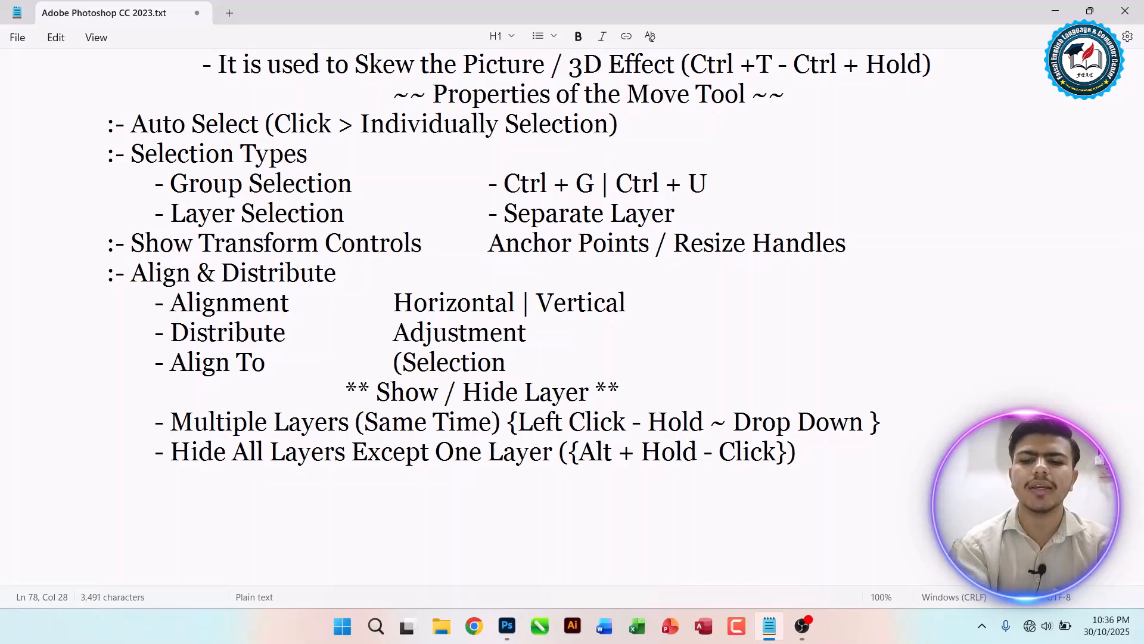
{"action": "type", "text": "|"}
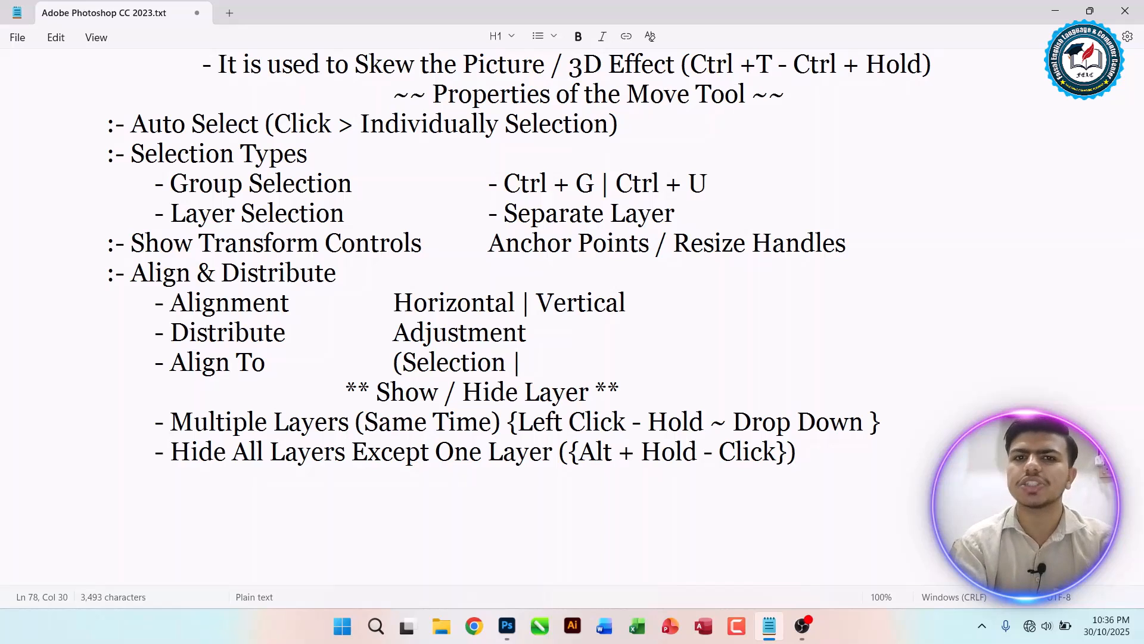
{"action": "type", "text": " C"}
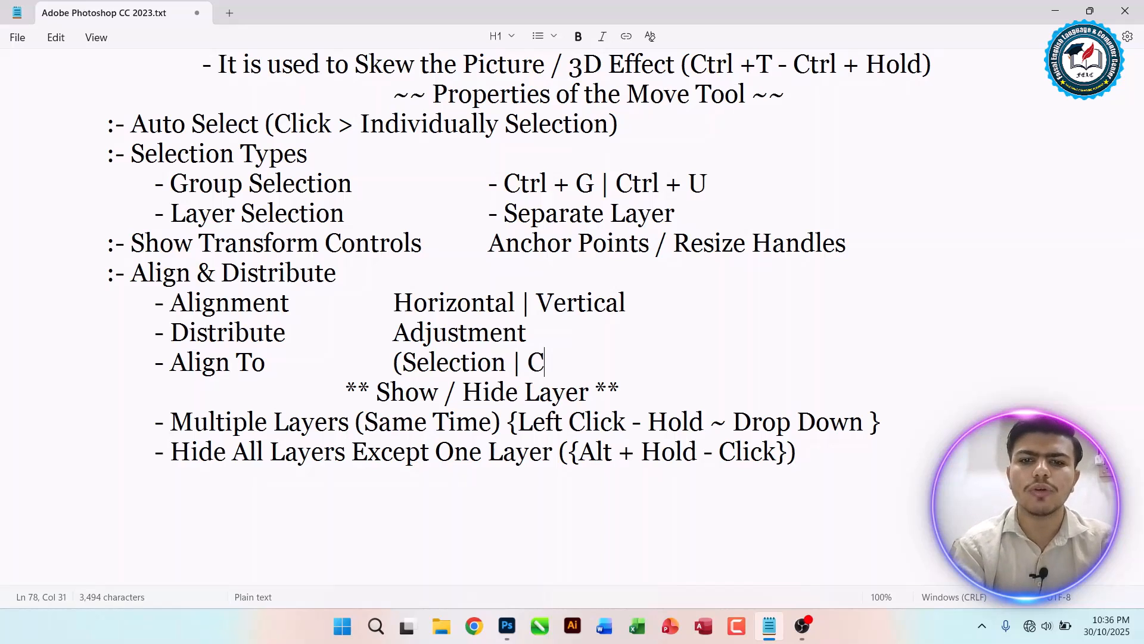
{"action": "type", "text": "anvas"}
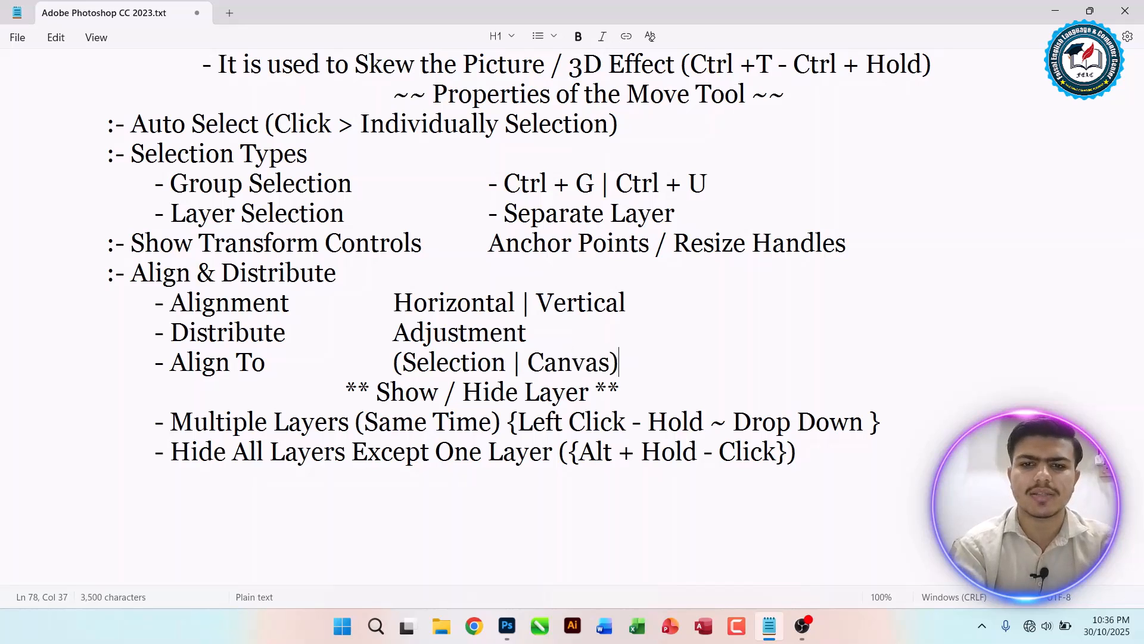
{"action": "type", "text": ")"}
{"action": "key", "text": "ctrl+s"}
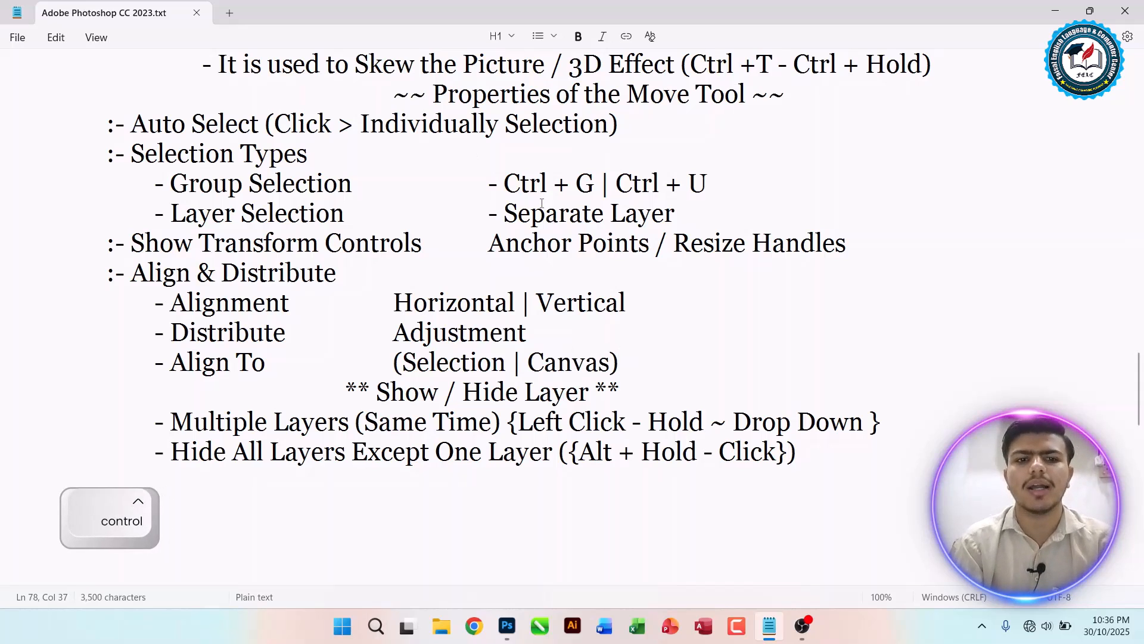
{"action": "key", "text": "alt+Tab"}
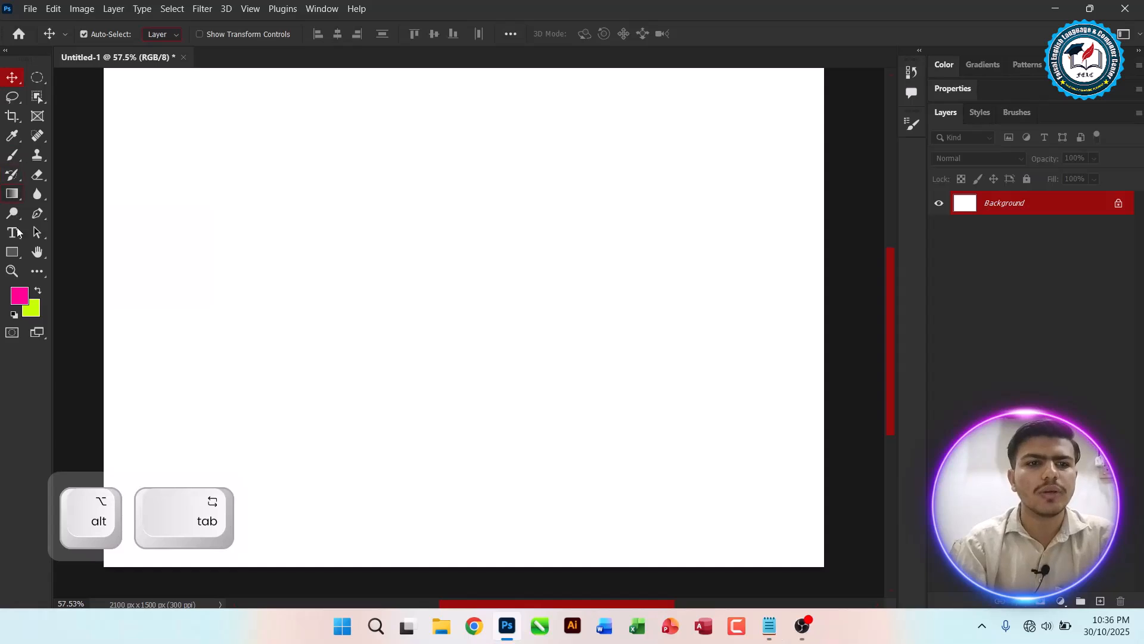
Step: Draw a rectangle about 457 x 442 px near the canvas's upper left and fit the canvas on screen
{"action": "left_click", "coordinate": [12, 252]}
{"action": "left_click_drag", "start_coordinate": [197, 154], "coordinate": [353, 305]}
{"action": "key", "text": "ctrl+0"}
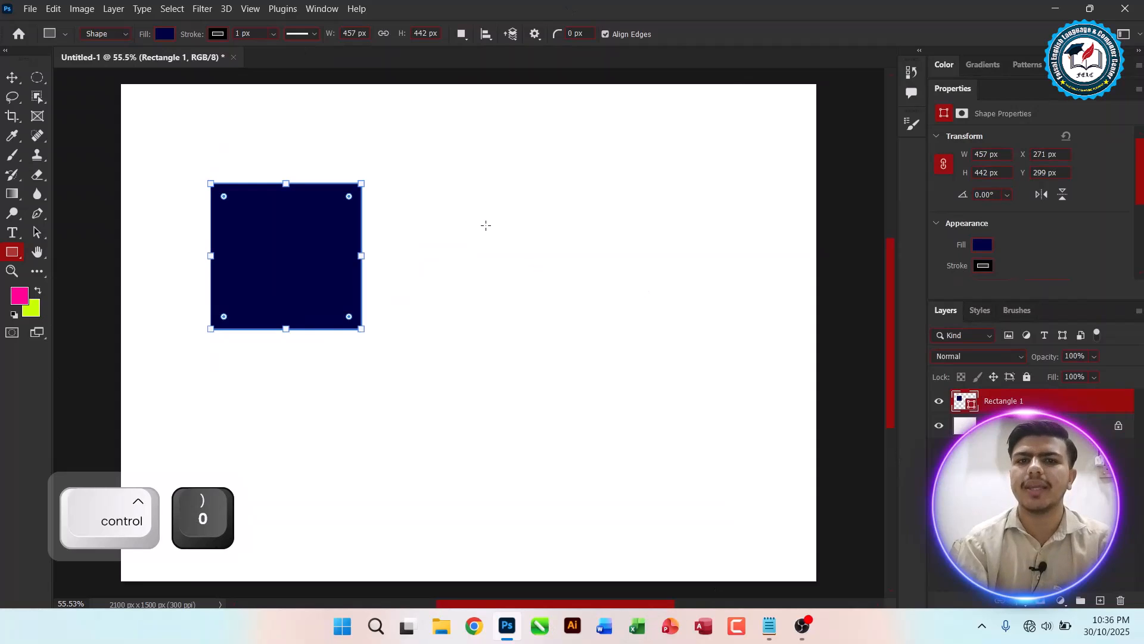
Step: With the Move tool, set Align To to Canvas in the extra align options
{"action": "left_click", "coordinate": [12, 77]}
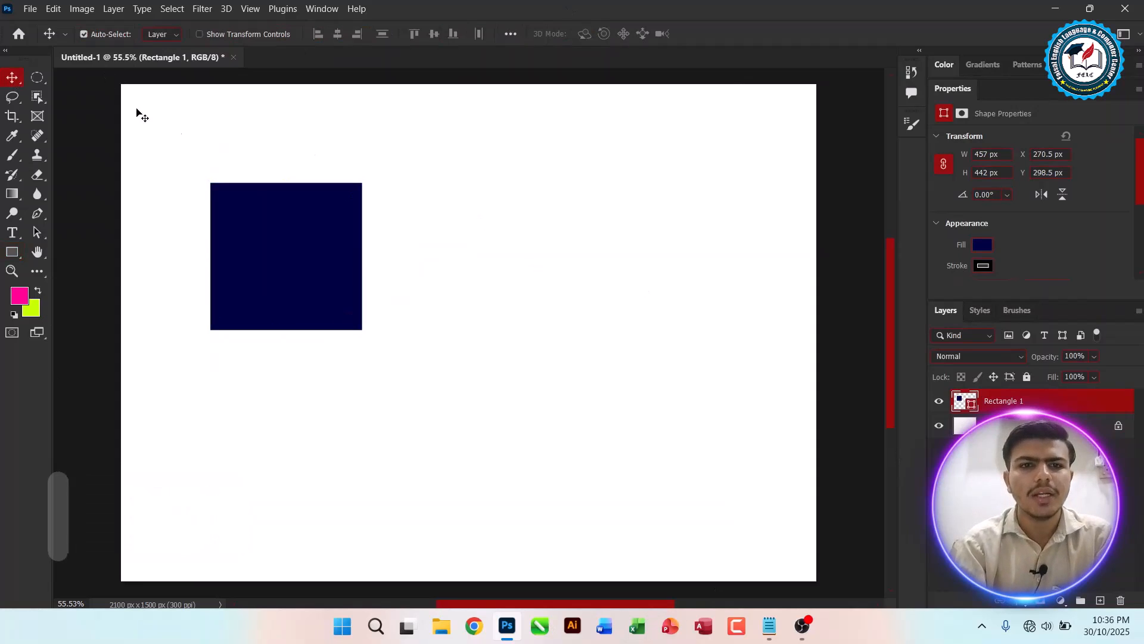
{"action": "left_click", "coordinate": [504, 36]}
{"action": "left_click", "coordinate": [554, 168]}
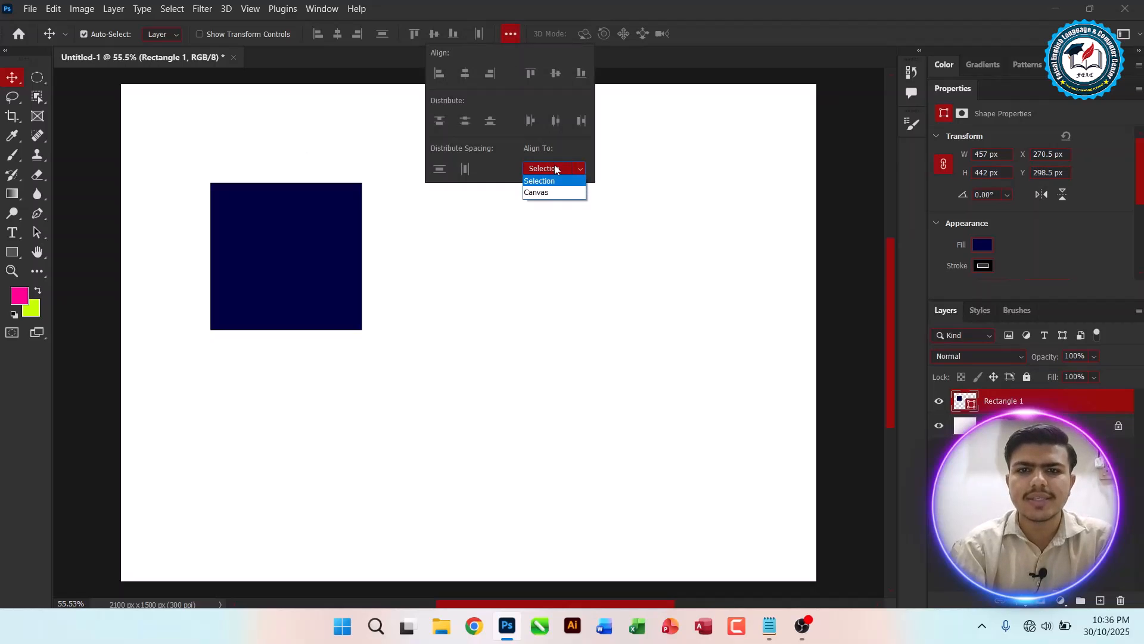
{"action": "left_click", "coordinate": [549, 194]}
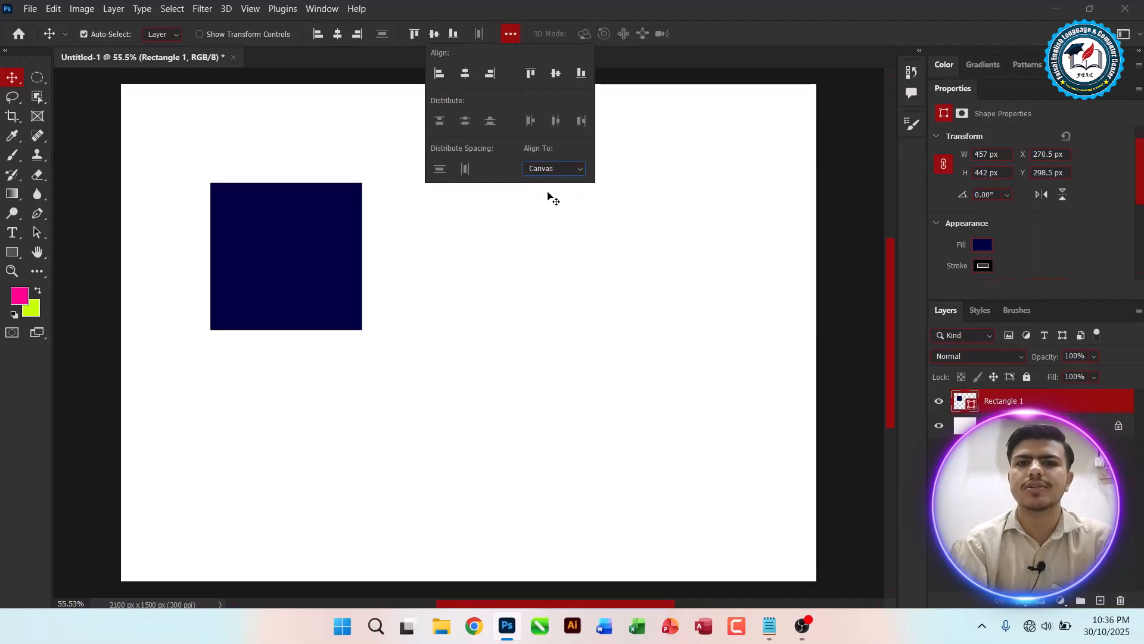
Step: Align the rectangle to the canvas's left edge, then try top, bottom and vertical-centre alignment
{"action": "left_click", "coordinate": [440, 73]}
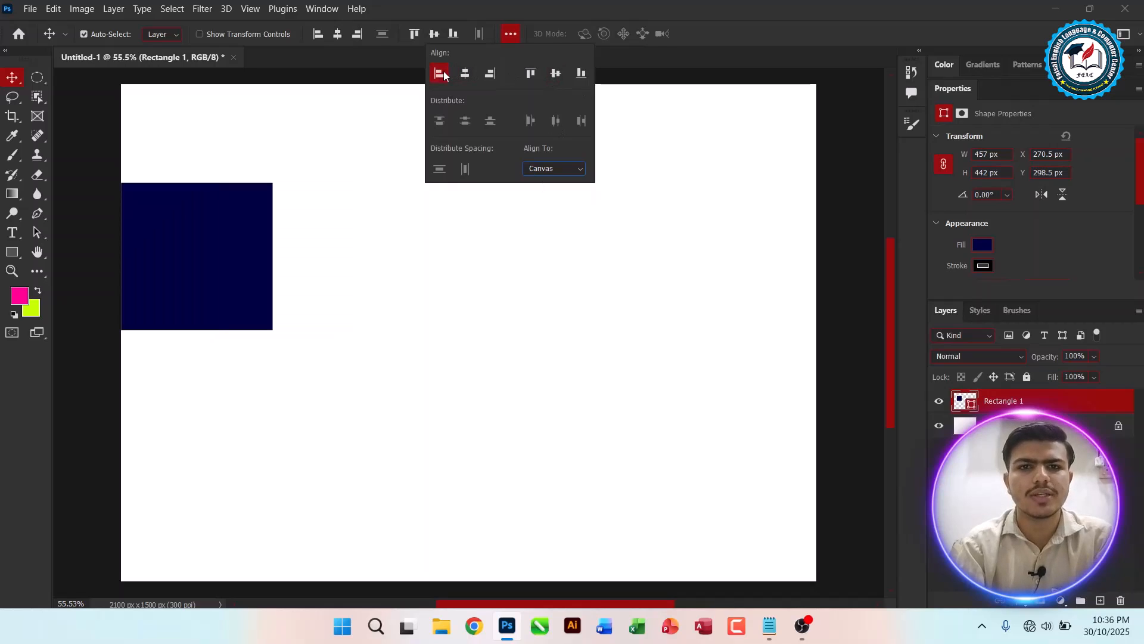
{"action": "left_click", "coordinate": [532, 72]}
{"action": "left_click", "coordinate": [582, 73]}
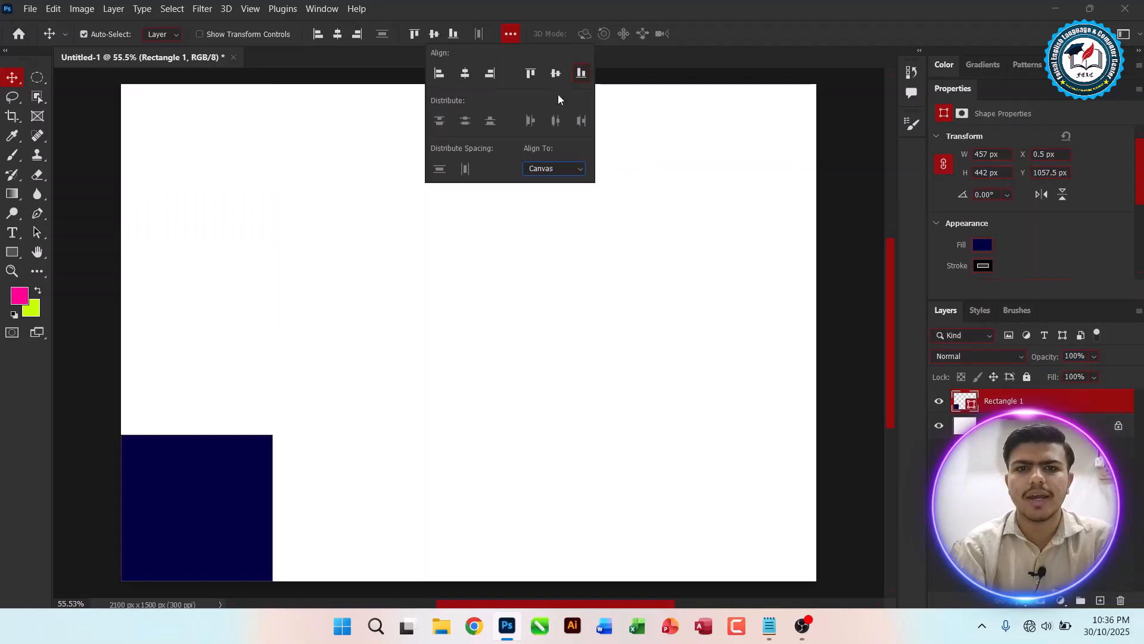
{"action": "left_click", "coordinate": [556, 73]}
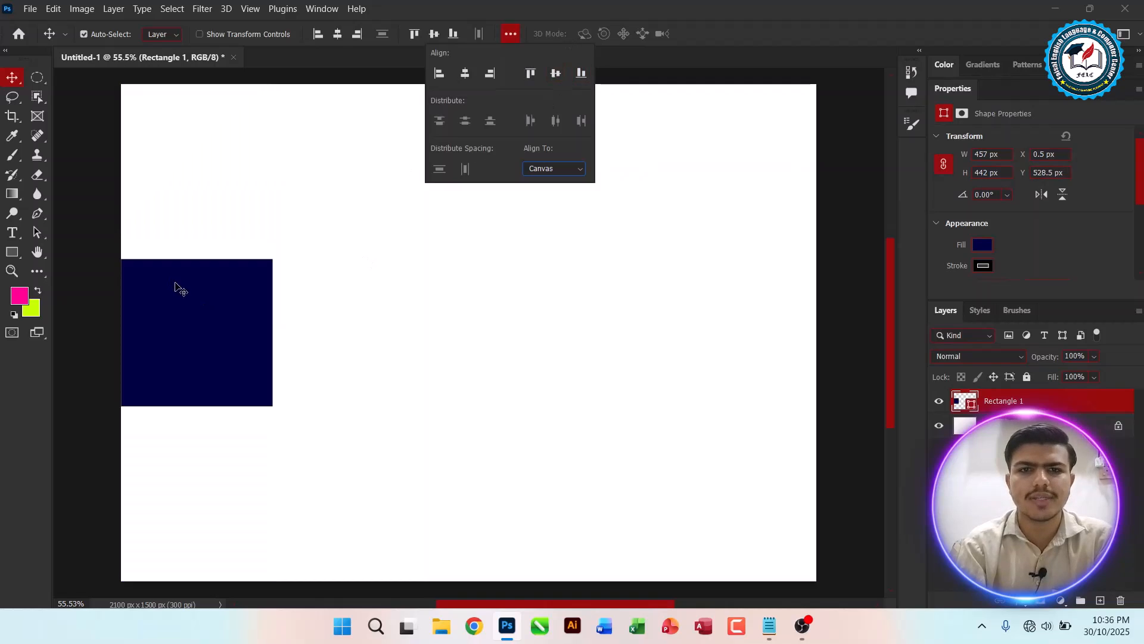
Step: Align the rectangle to the canvas's horizontal centre, then its right edge and top edge
{"action": "left_click", "coordinate": [470, 72]}
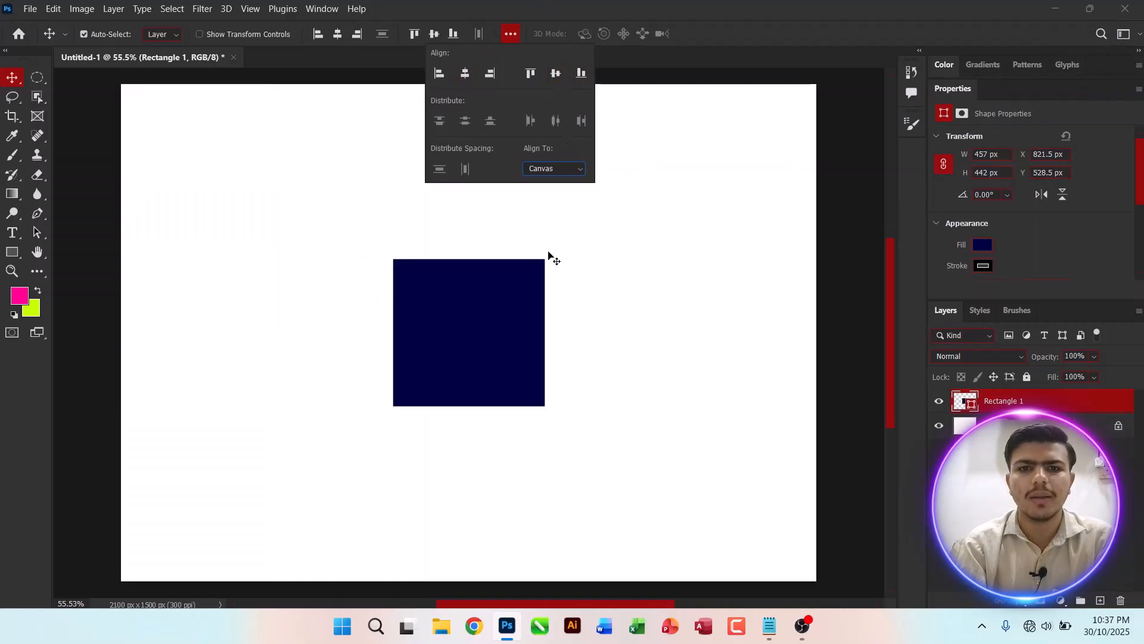
{"action": "left_click", "coordinate": [488, 76]}
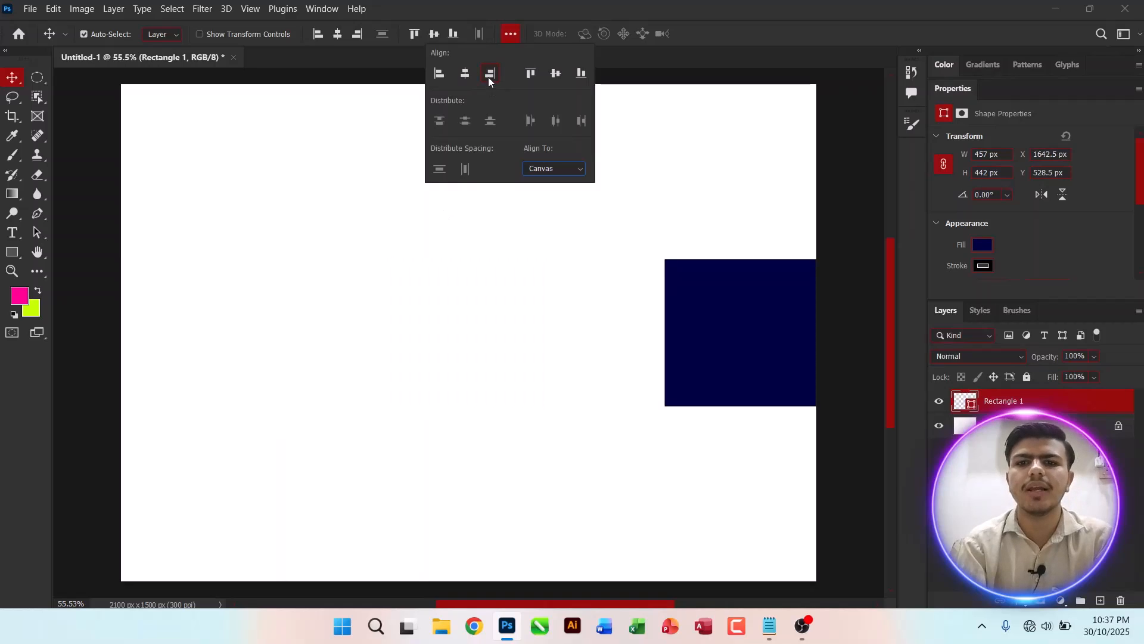
{"action": "left_click", "coordinate": [529, 73]}
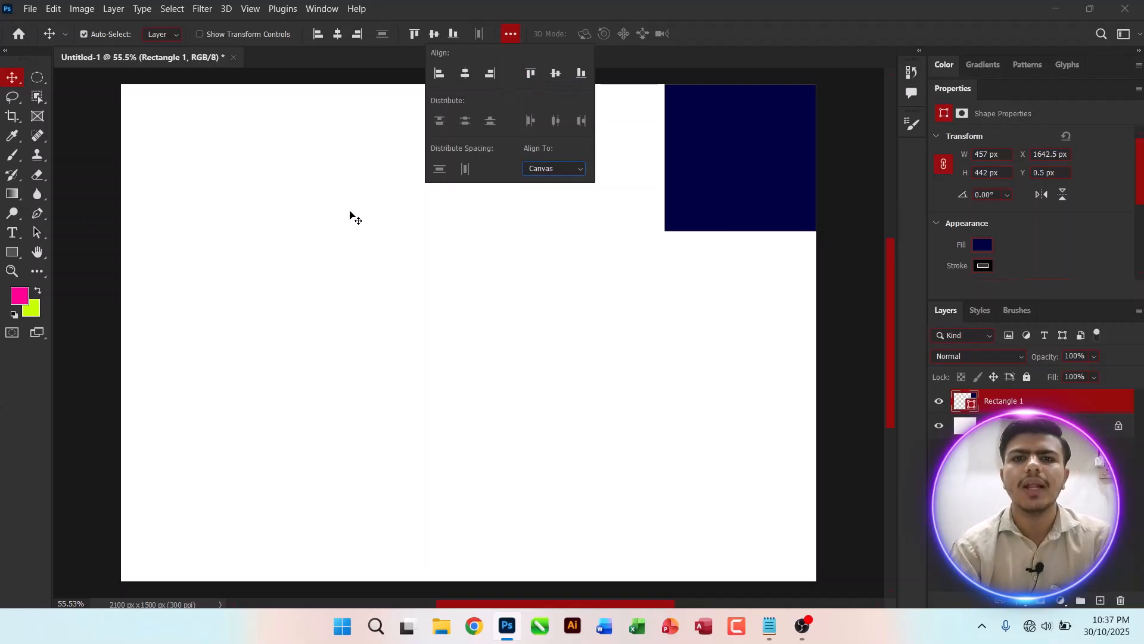
Step: Switch Align To back to Selection
{"action": "left_click", "coordinate": [566, 169]}
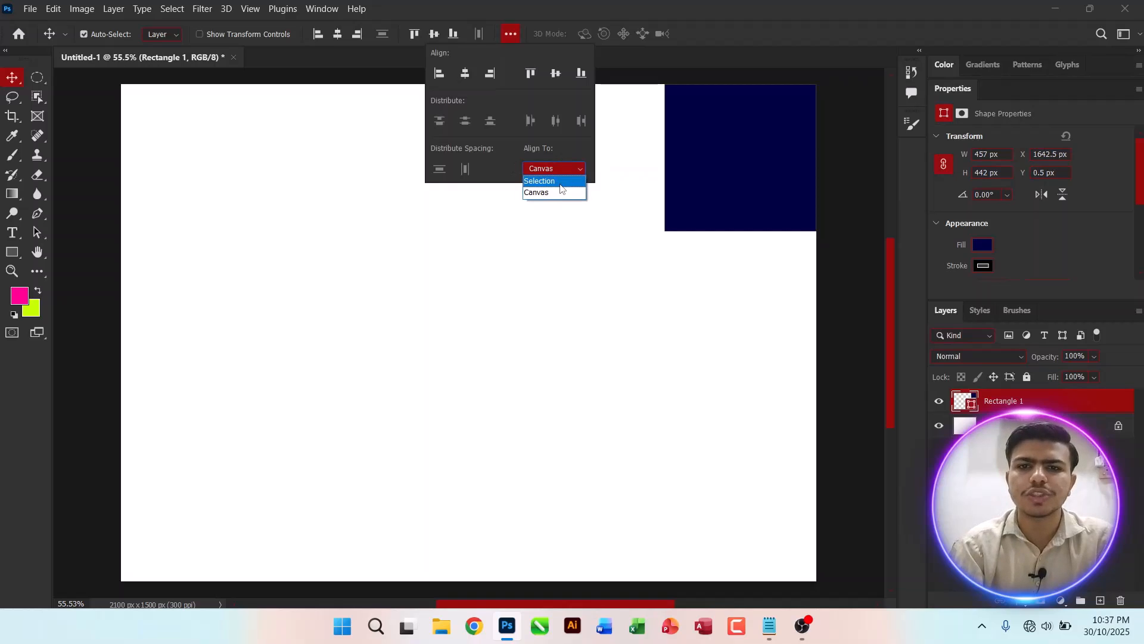
{"action": "left_click", "coordinate": [560, 183]}
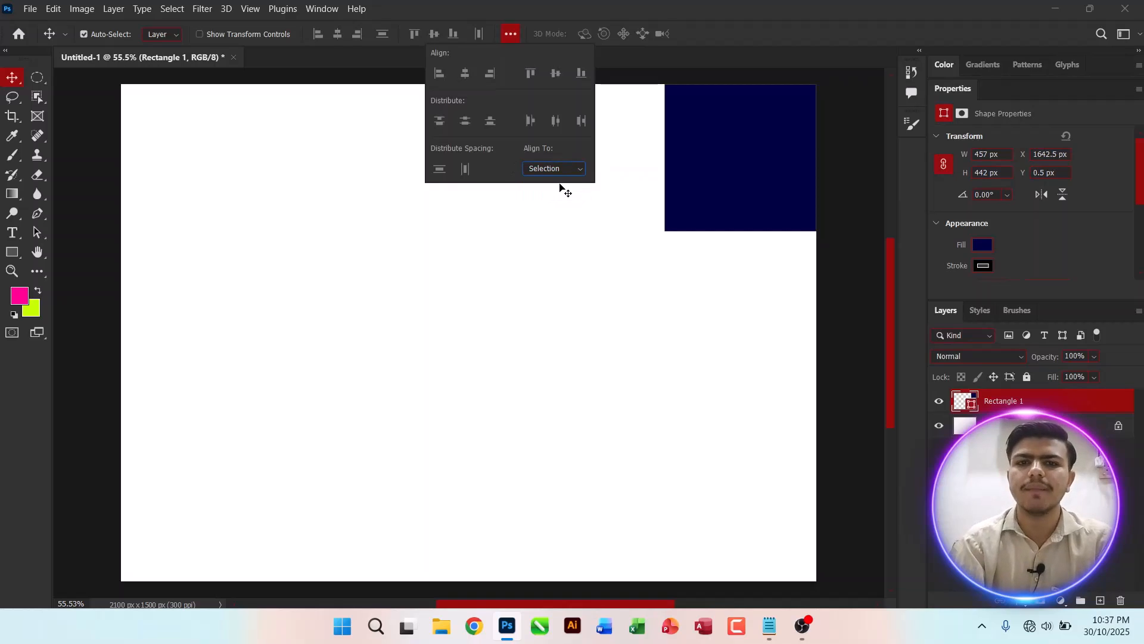
{"action": "left_click", "coordinate": [409, 352]}
Step: Select the whole canvas, centre the rectangle horizontally and vertically within the selection, and deselect
{"action": "key", "text": "ctrl+a"}
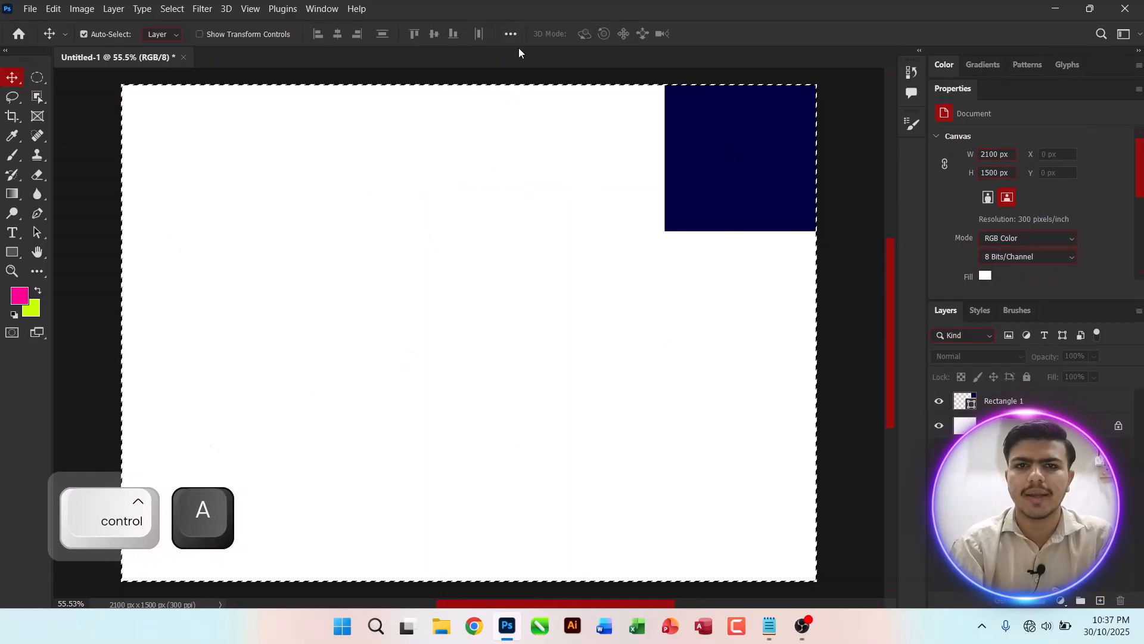
{"action": "left_click", "coordinate": [511, 33]}
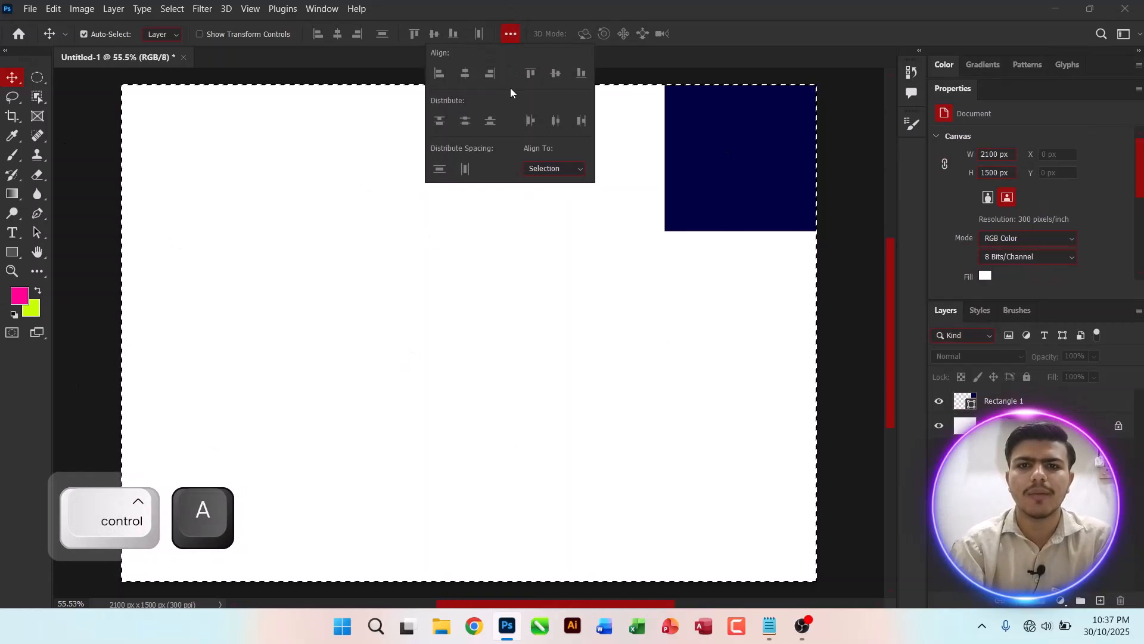
{"action": "left_click", "coordinate": [384, 301]}
{"action": "key", "text": "c"}
{"action": "key", "text": "Escape"}
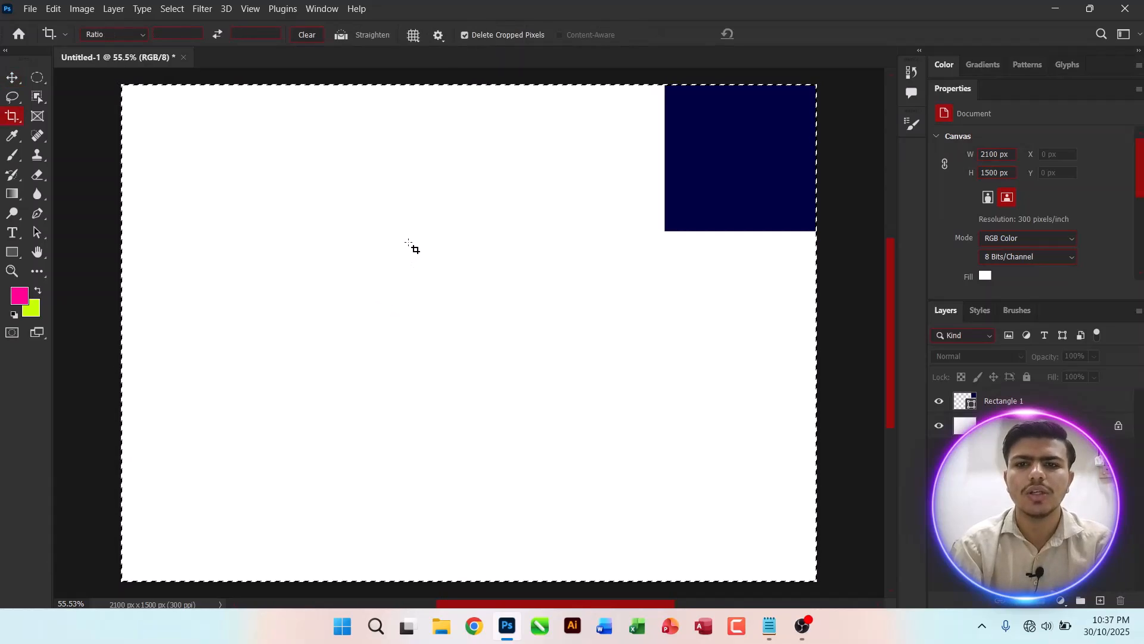
{"action": "left_click", "coordinate": [1007, 401]}
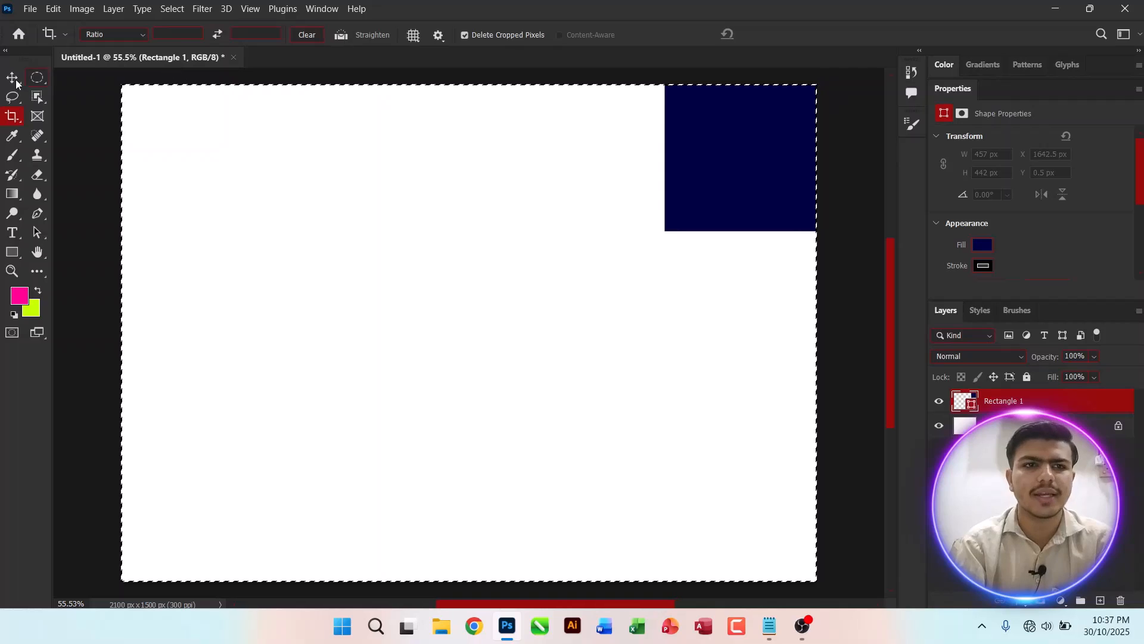
{"action": "key", "text": "v"}
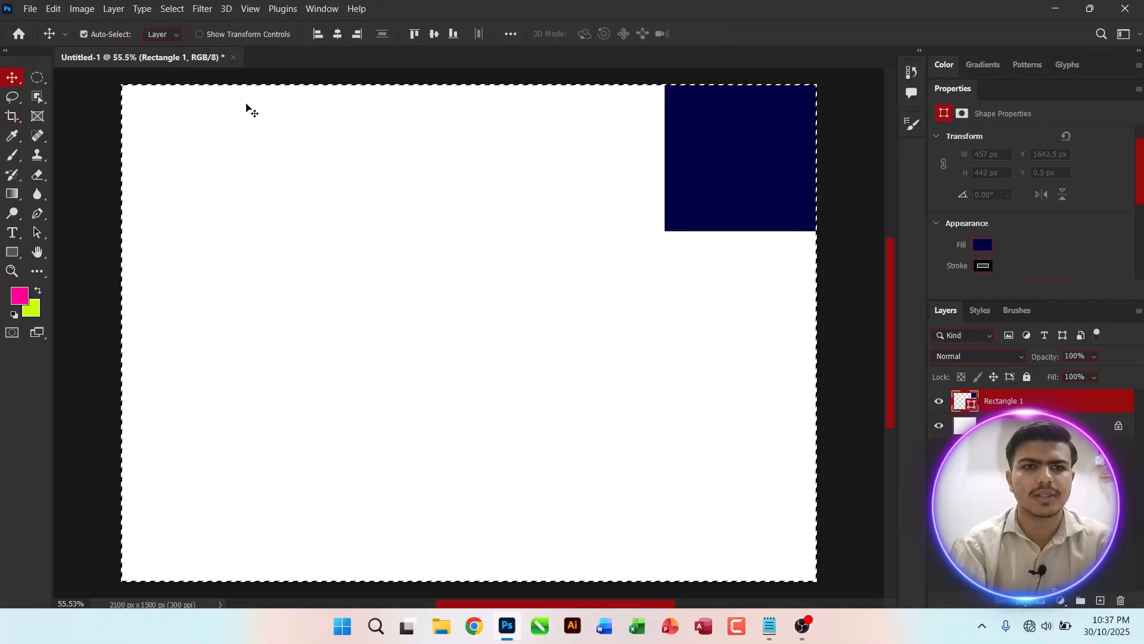
{"action": "left_click", "coordinate": [337, 33]}
{"action": "left_click", "coordinate": [440, 37]}
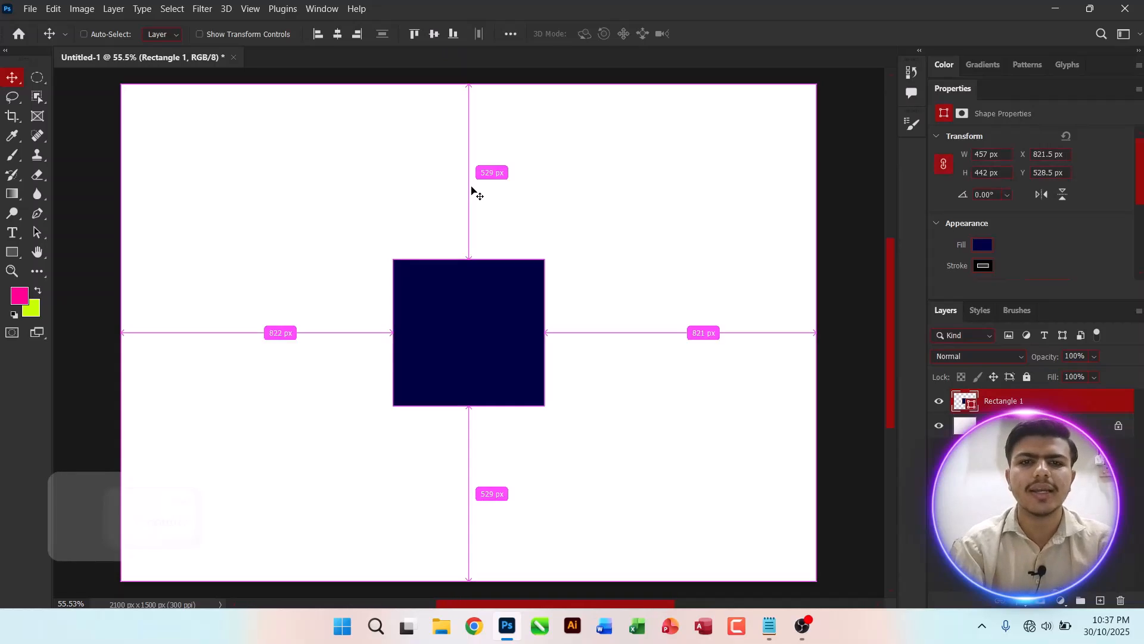
{"action": "key", "text": "ctrl+d"}
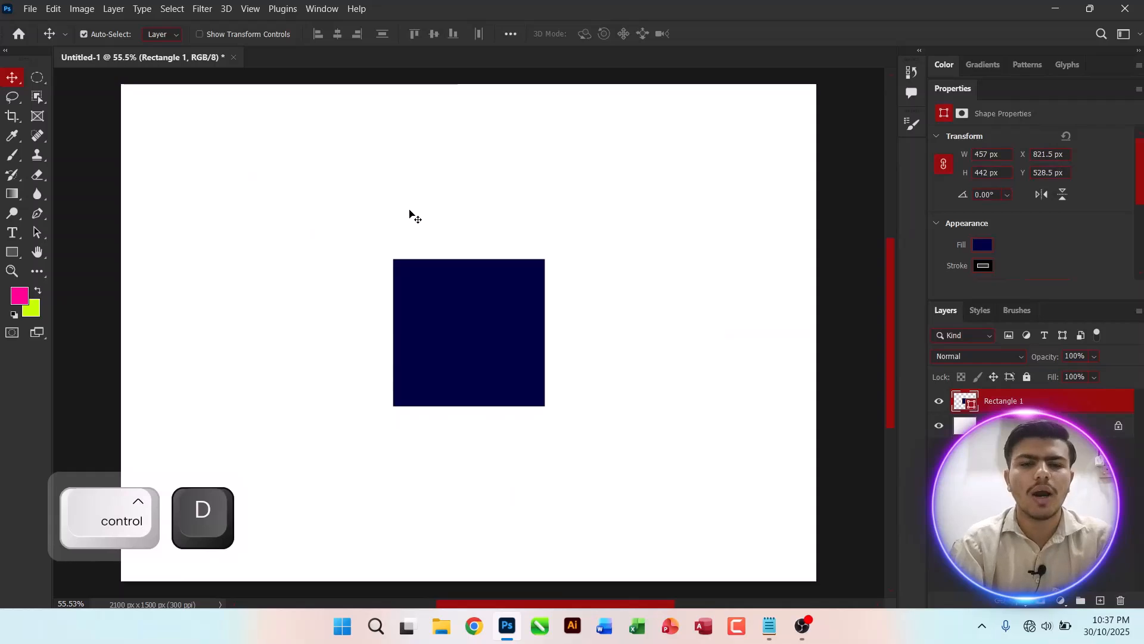
Step: Marquee-select the canvas's right portion and centre the rectangle horizontally within that selection
{"action": "left_click_drag", "start_coordinate": [36, 78], "coordinate": [70, 87]}
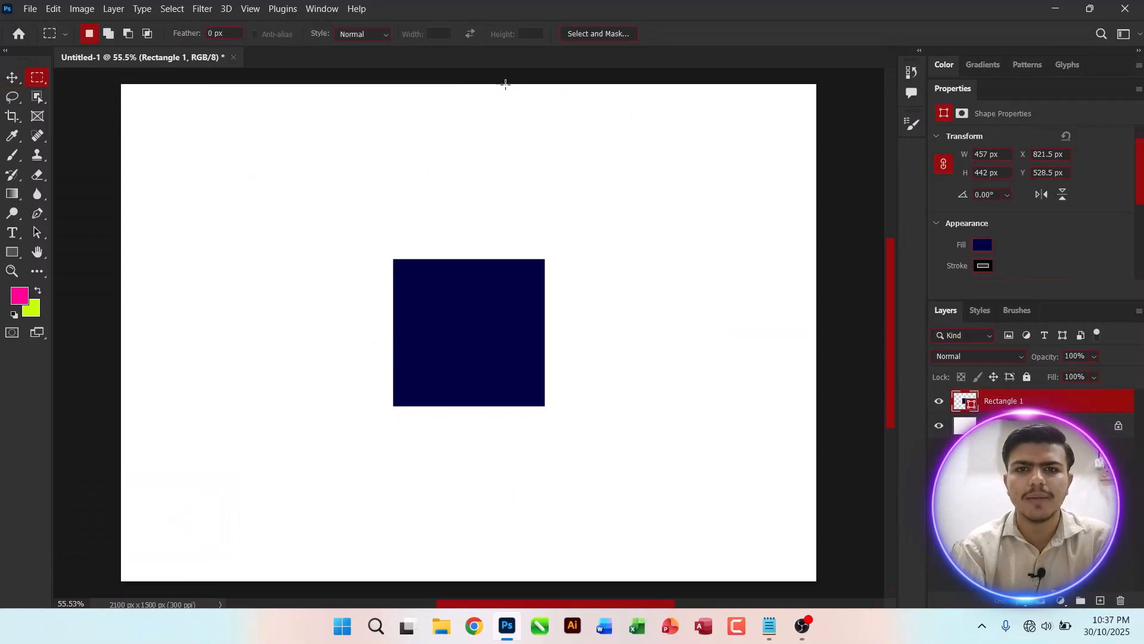
{"action": "left_click_drag", "start_coordinate": [502, 82], "coordinate": [852, 587]}
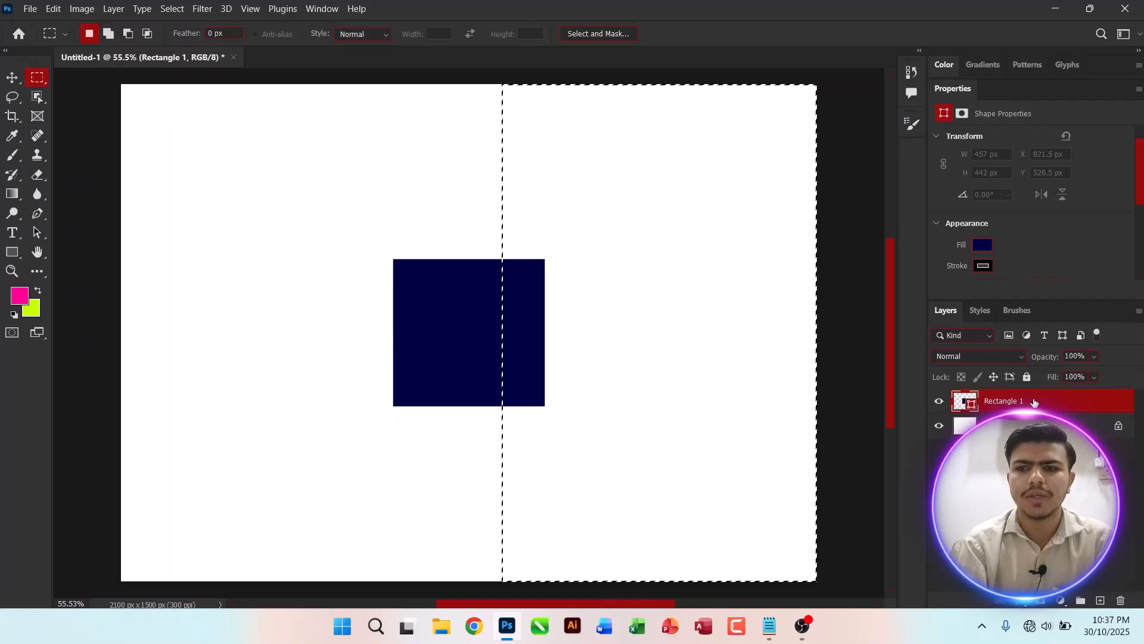
{"action": "key", "text": "v"}
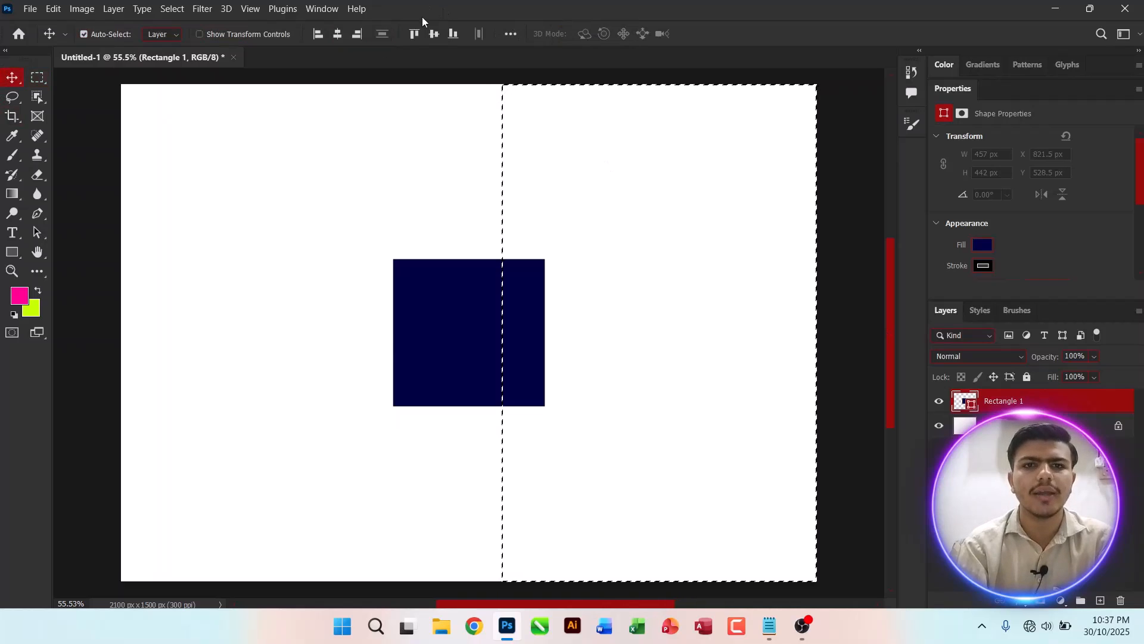
{"action": "left_click", "coordinate": [339, 33]}
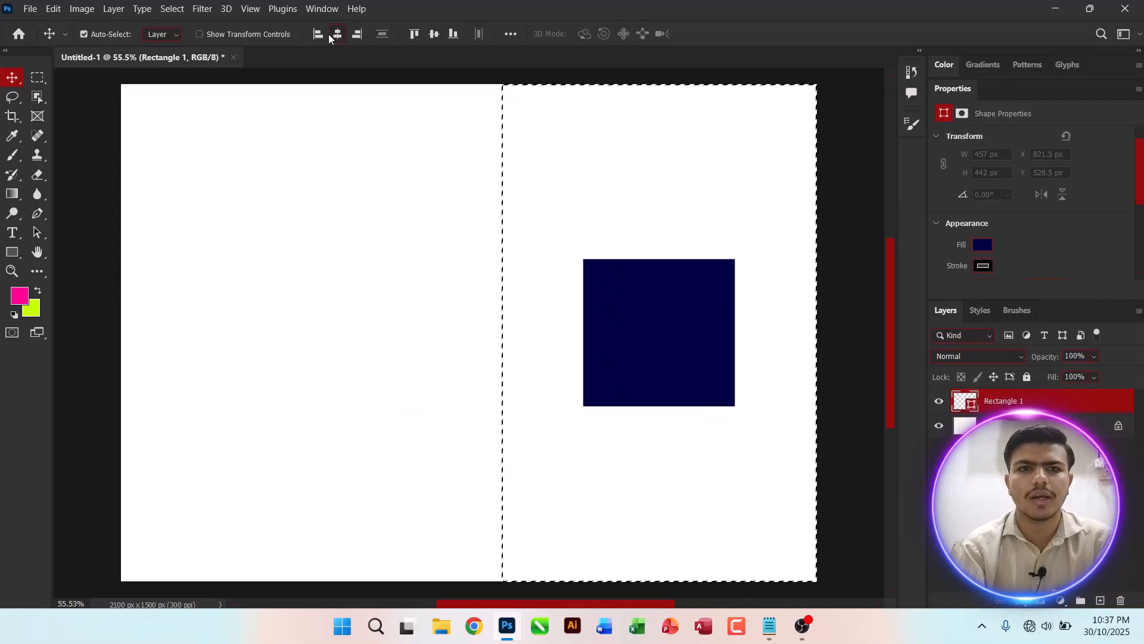
Step: Try left, right, horizontal-centre, top and vertical-centre alignment of the rectangle against the selection
{"action": "left_click", "coordinate": [319, 34]}
{"action": "left_click", "coordinate": [356, 35]}
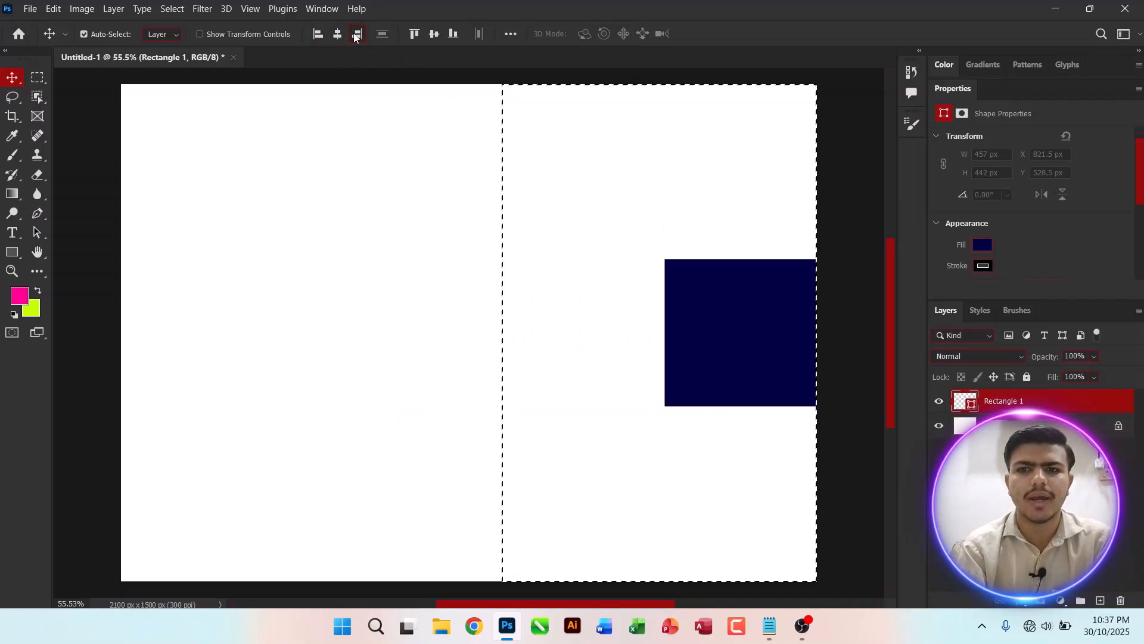
{"action": "left_click", "coordinate": [336, 35]}
{"action": "left_click", "coordinate": [414, 34]}
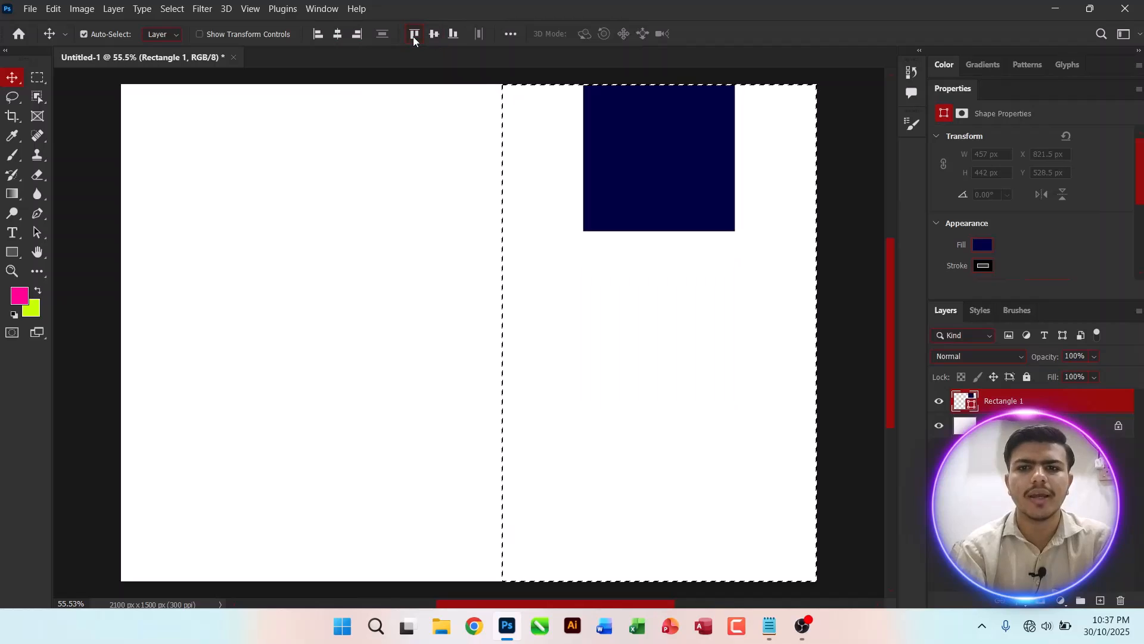
{"action": "left_click", "coordinate": [434, 34]}
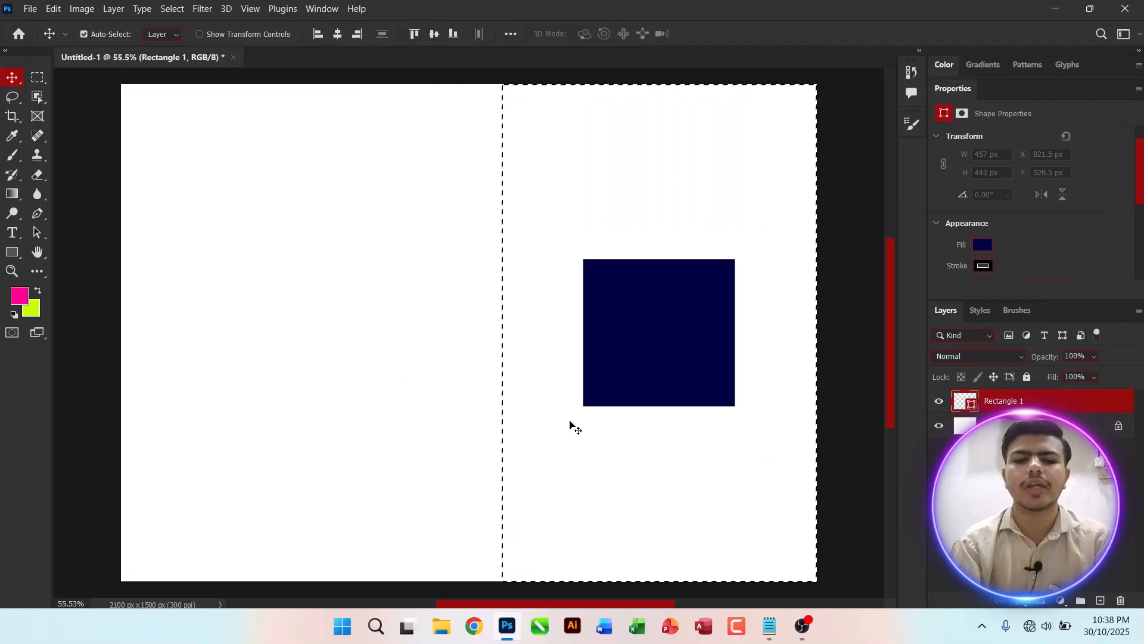
Step: Deselect and move the rectangle to the canvas's upper left
{"action": "key", "text": "ctrl"}
{"action": "key", "text": "ctrl+d"}
{"action": "left_click_drag", "start_coordinate": [638, 324], "coordinate": [268, 243]}
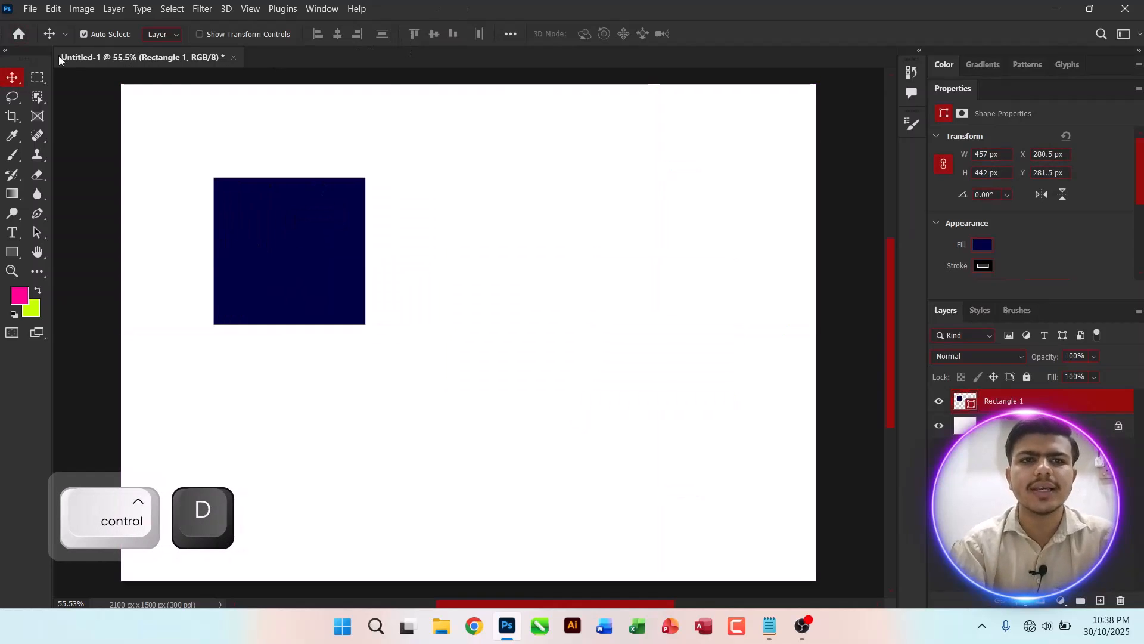
Step: Delete the rectangle layer
{"action": "left_click", "coordinate": [510, 34]}
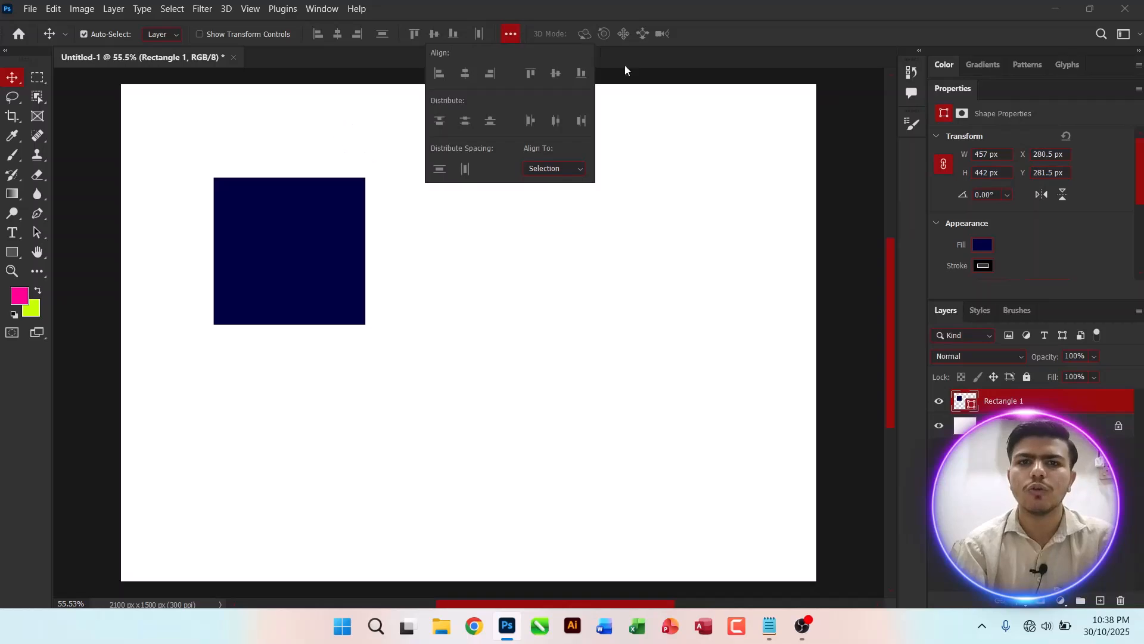
{"action": "left_click", "coordinate": [486, 204]}
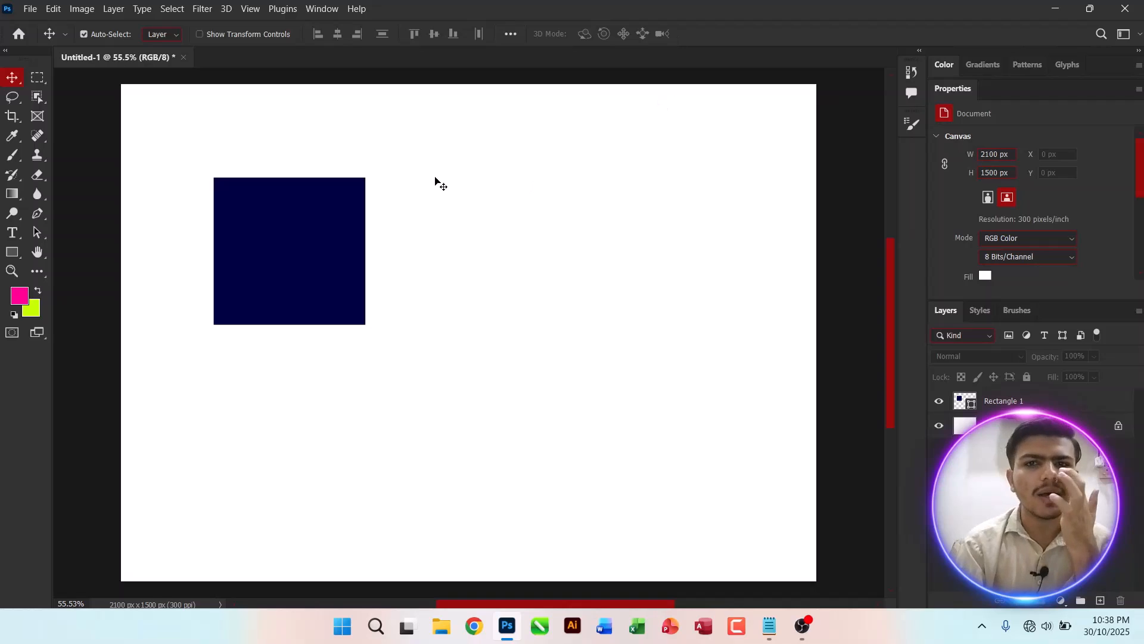
{"action": "left_click", "coordinate": [995, 398]}
{"action": "key", "text": "Delete"}
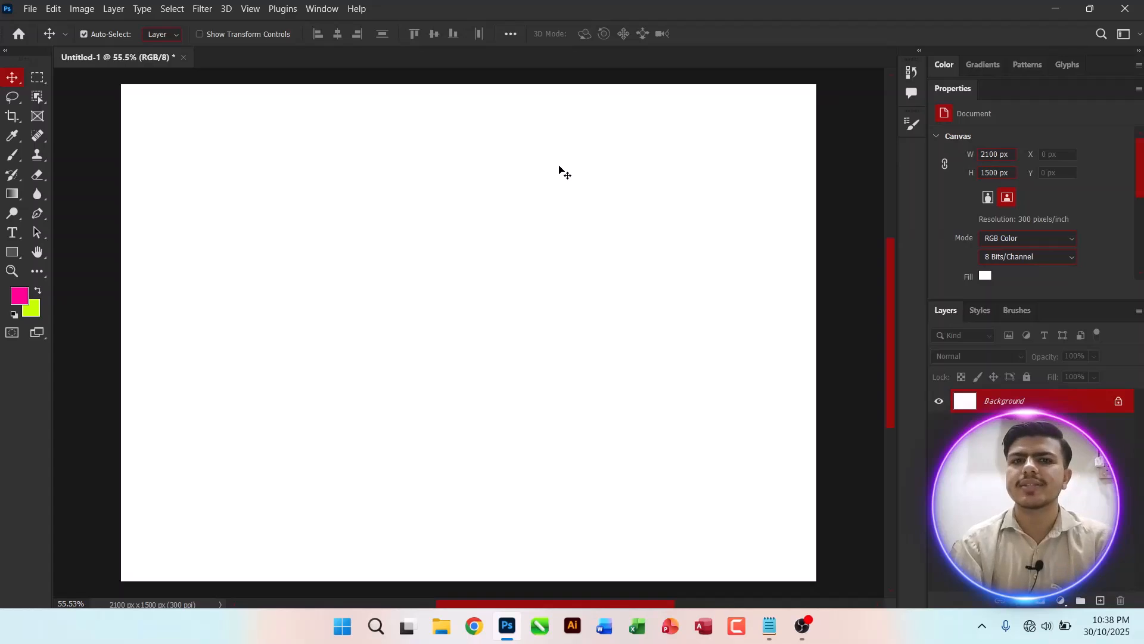
Step: Switch to the notes file and start a new '- Canvas' line below the Show / Hide Layer entries
{"action": "key", "text": "alt+Tab"}
{"action": "key", "text": "alt+Tab"}
{"action": "left_click", "coordinate": [854, 471]}
{"action": "key", "text": "Return"}
{"action": "key", "text": "Tab"}
{"action": "key", "text": "Tab"}
{"action": "key", "text": "Tab"}
{"action": "type", "text": "- Can"}
{"action": "key", "text": "BackSpace"}
{"action": "type", "text": "anvas "}
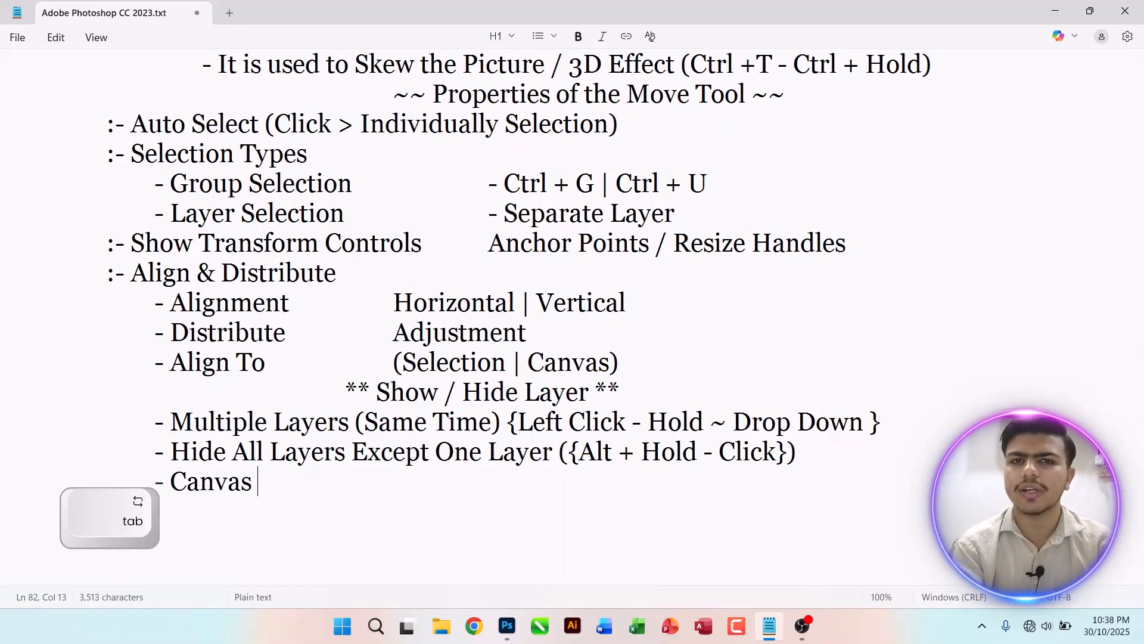
{"action": "type", "text": " ize ()"}
Step: Complete the line as 'Canvas Size (Ctrl+Alt+C)'
{"action": "key", "text": "Left"}
{"action": "type", "text": "Ctrl+Alt+C"}
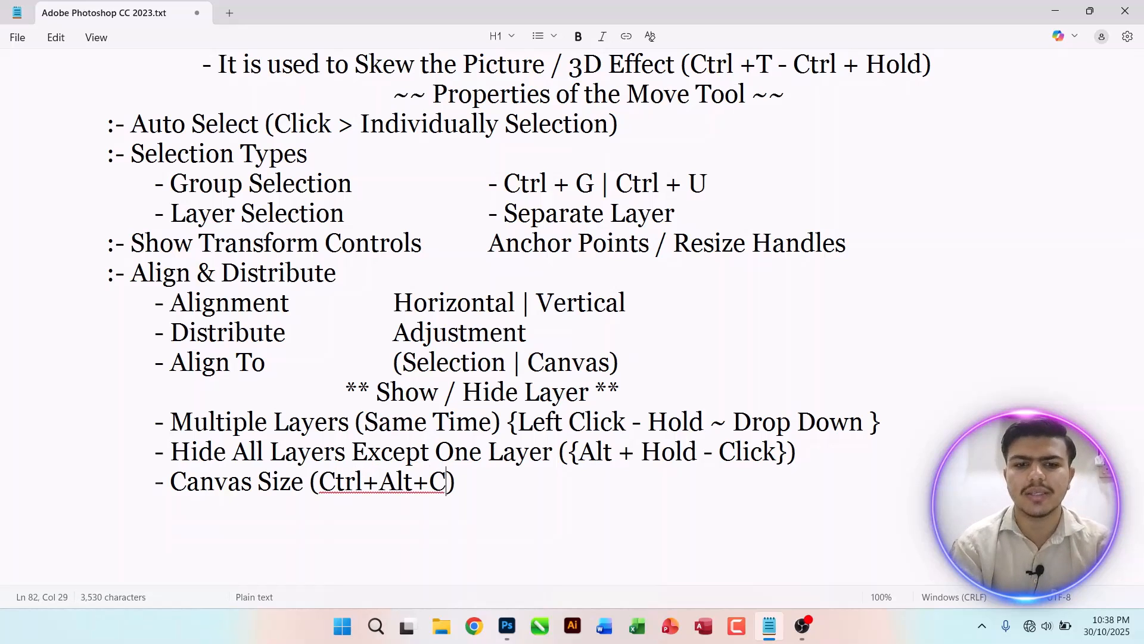
Step: Respace the shortcut as 'Ctrl +Alt +C' and return to Photoshop
{"action": "key", "text": "ctrl+Left"}
{"action": "key", "text": "ctrl+Left"}
{"action": "key", "text": "ctrl+Left"}
{"action": "key", "text": "ctrl+Left"}
{"action": "key", "text": "Right"}
{"action": "key", "text": "Right"}
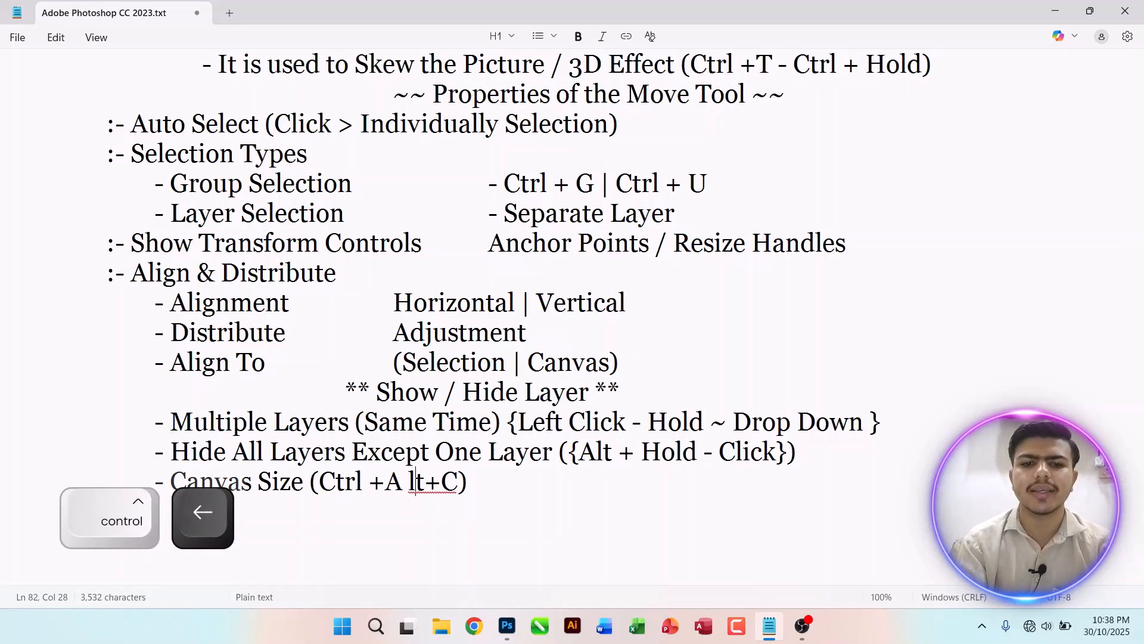
{"action": "key", "text": "BackSpace"}
{"action": "key", "text": "Right"}
{"action": "key", "text": "Right"}
{"action": "key", "text": "Right"}
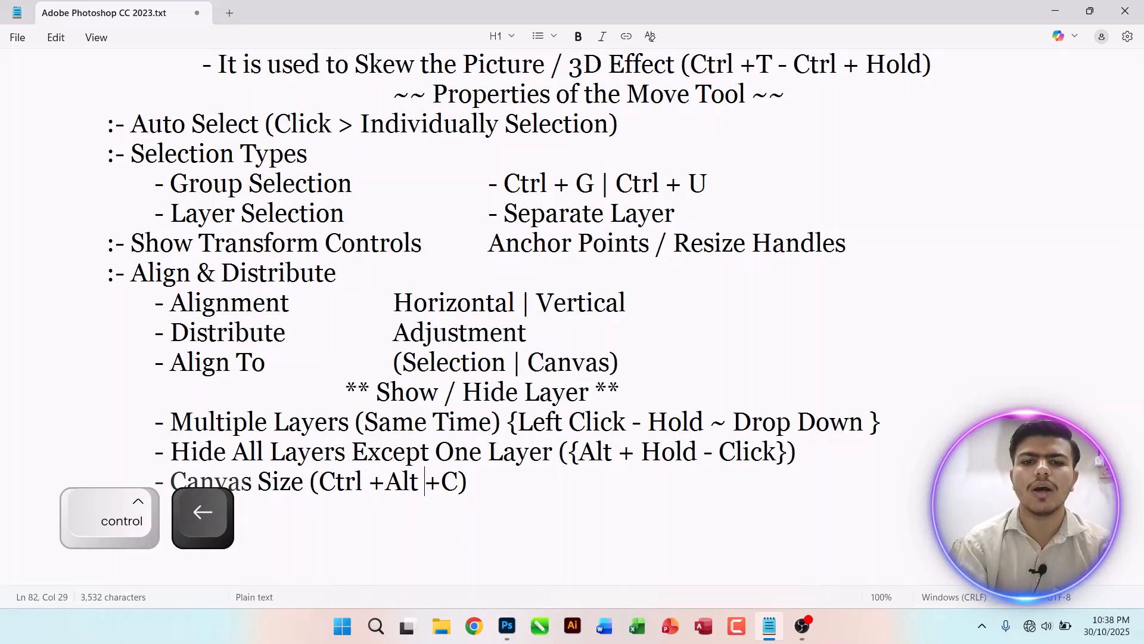
{"action": "key", "text": "Right"}
{"action": "key", "text": "alt+Tab"}
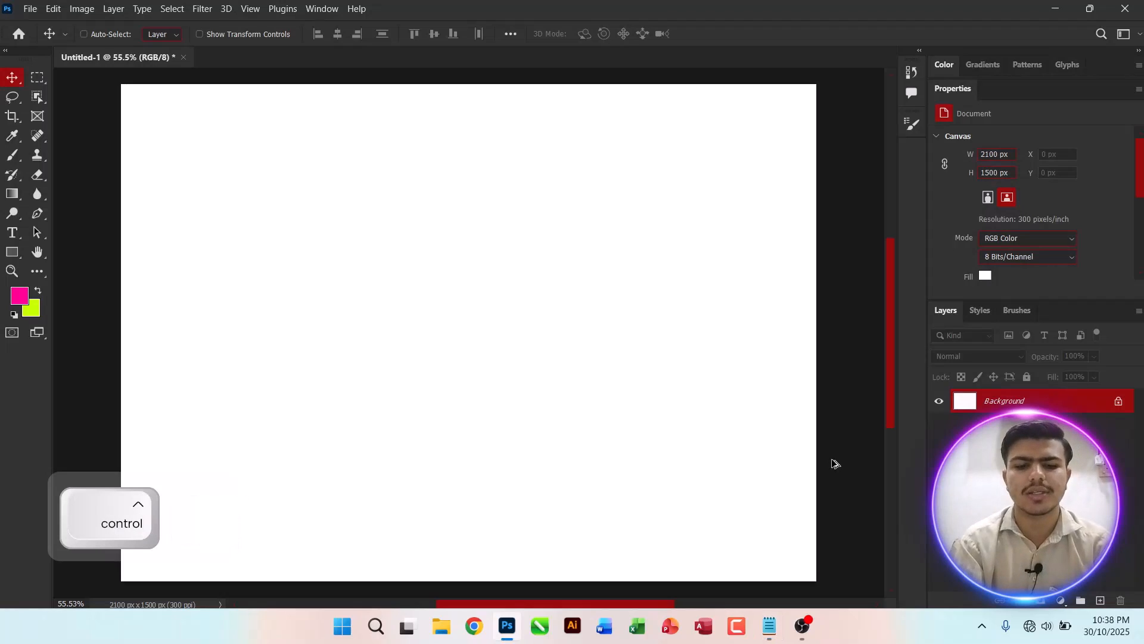
Step: Widen the canvas to 2500 px with Canvas Size and fit it on screen
{"action": "key", "text": "ctrl+alt+c"}
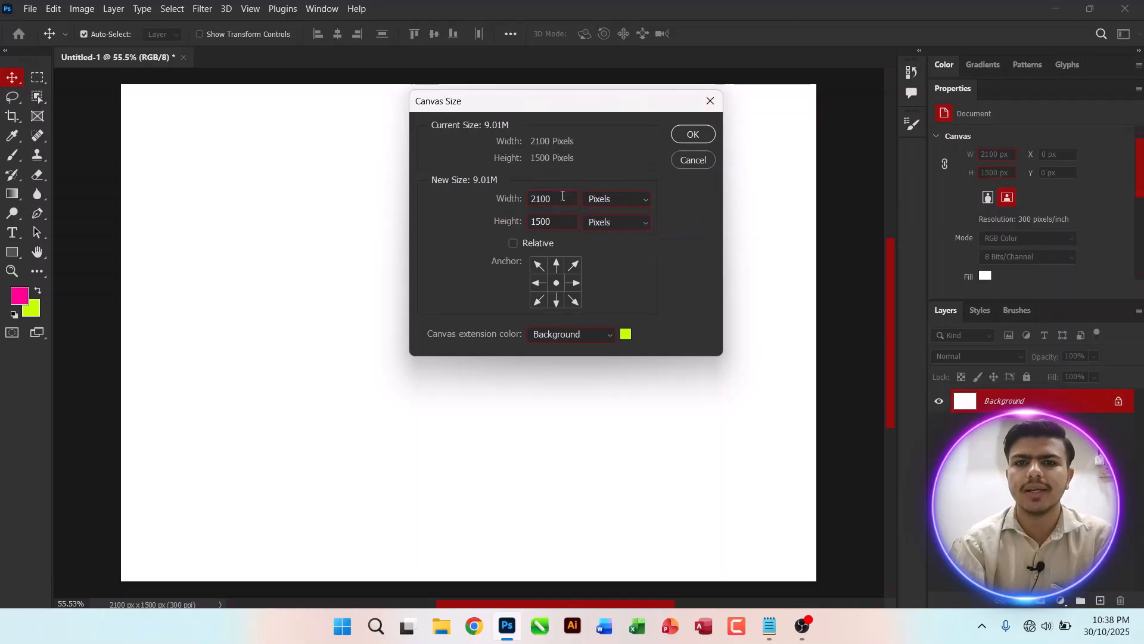
{"action": "type", "text": "2500"}
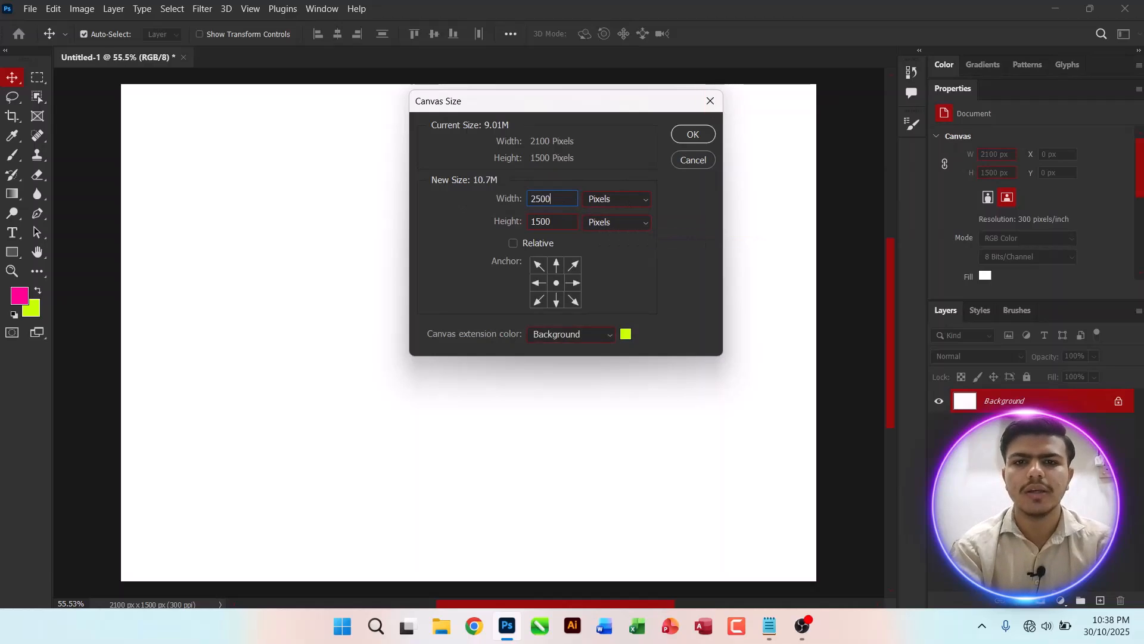
{"action": "key", "text": "Return"}
{"action": "key", "text": "ctrl+0"}
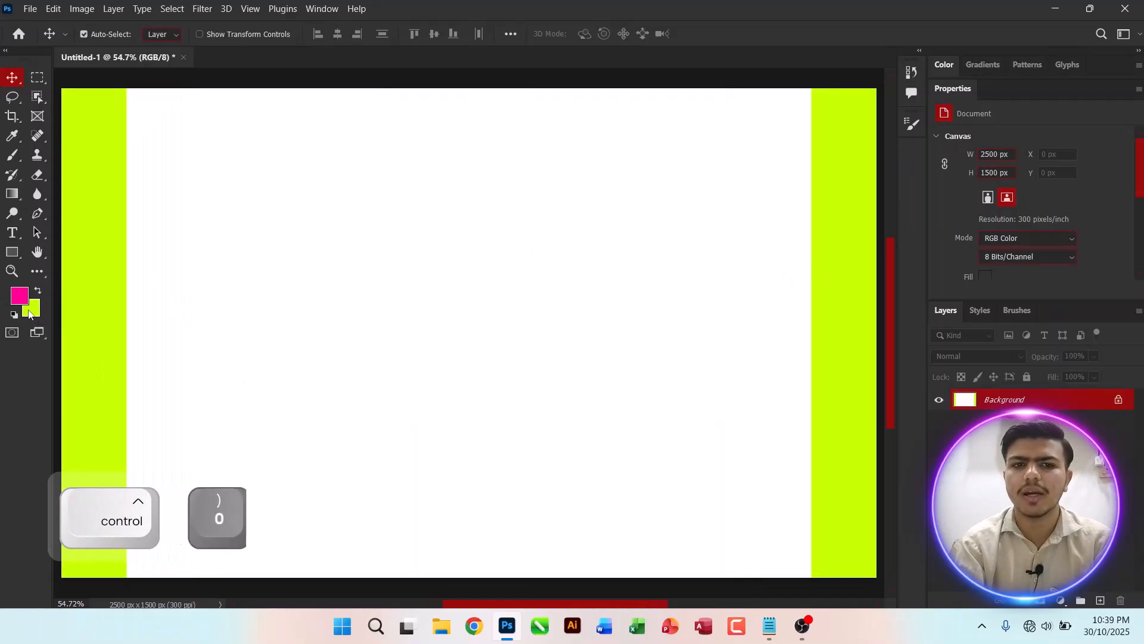
Step: Set the background colour to white (ffffff) and return to the Move tool
{"action": "left_click", "coordinate": [31, 316]}
{"action": "type", "text": "ff0000"}
{"action": "left_click", "coordinate": [315, 92]}
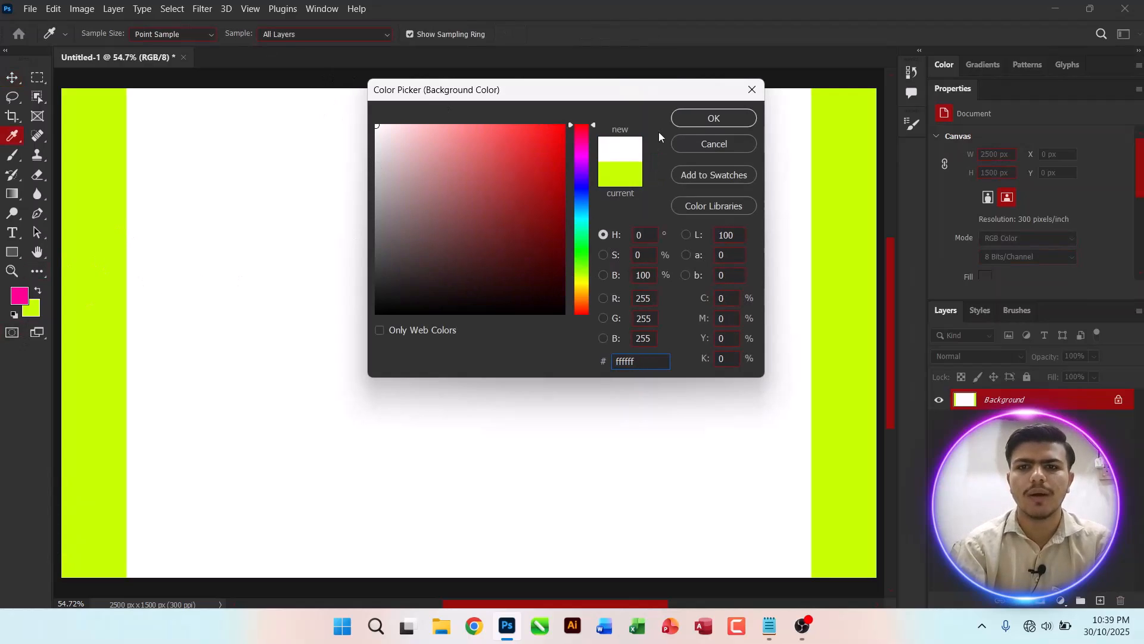
{"action": "key", "text": "Return"}
{"action": "key", "text": "v"}
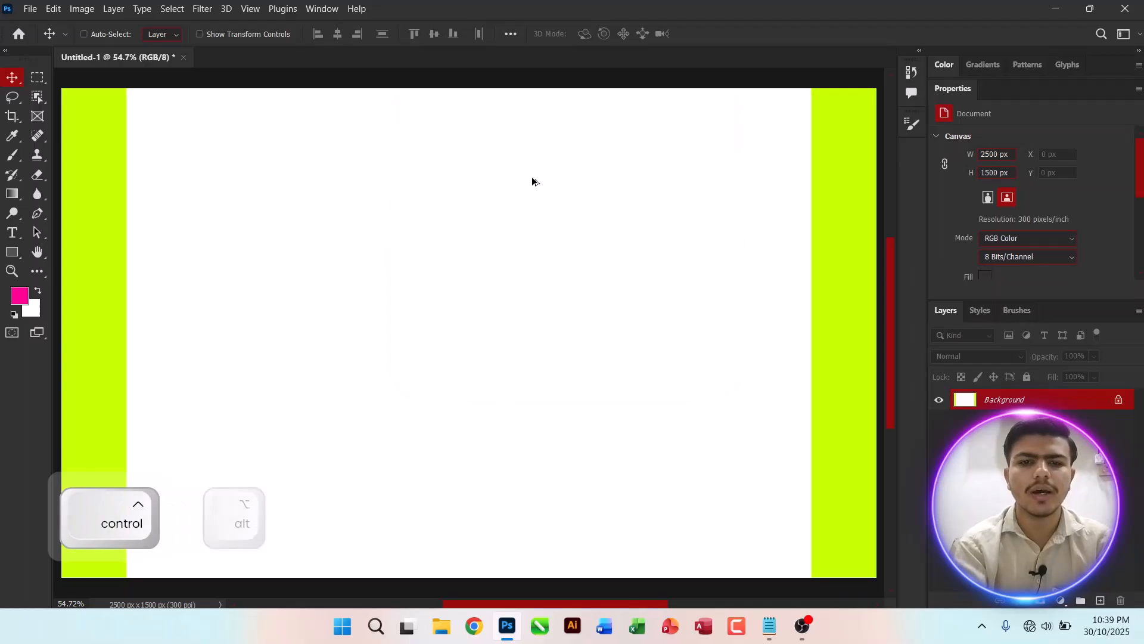
Step: Reopen Canvas Size and set the canvas width to 2600 px
{"action": "key", "text": "ctrl+alt+c"}
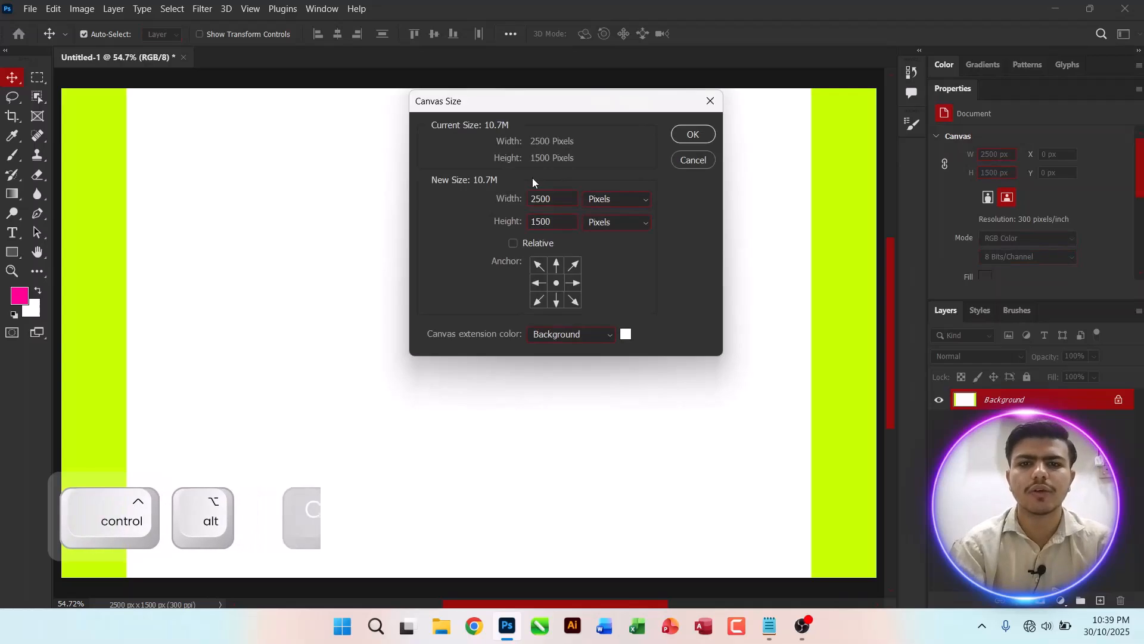
{"action": "left_click", "coordinate": [685, 135]}
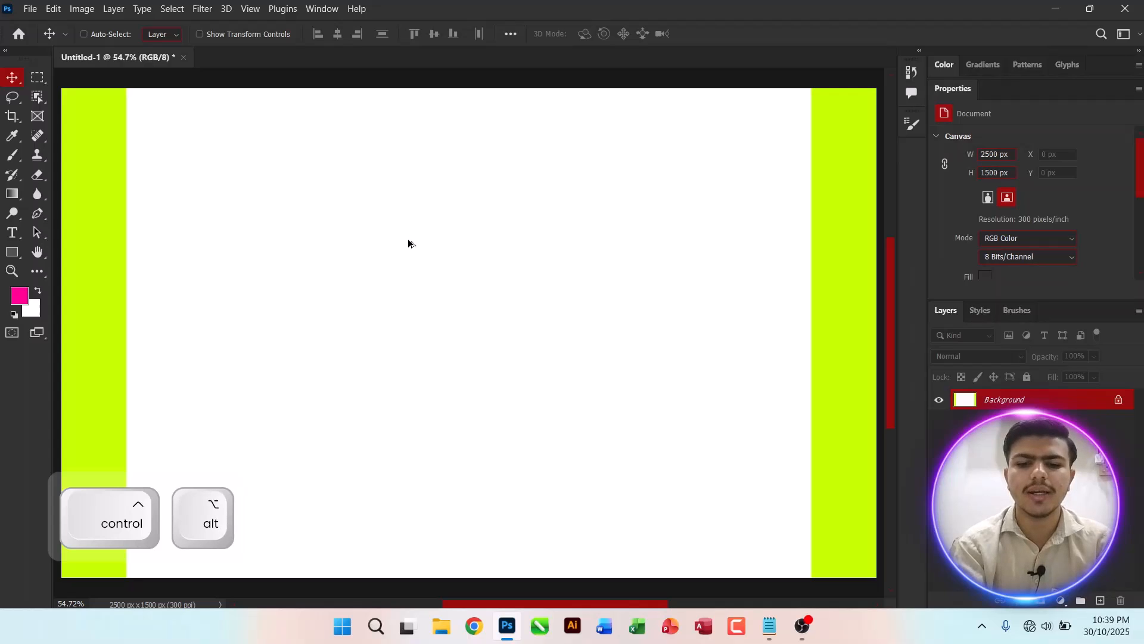
{"action": "key", "text": "ctrl+alt+c"}
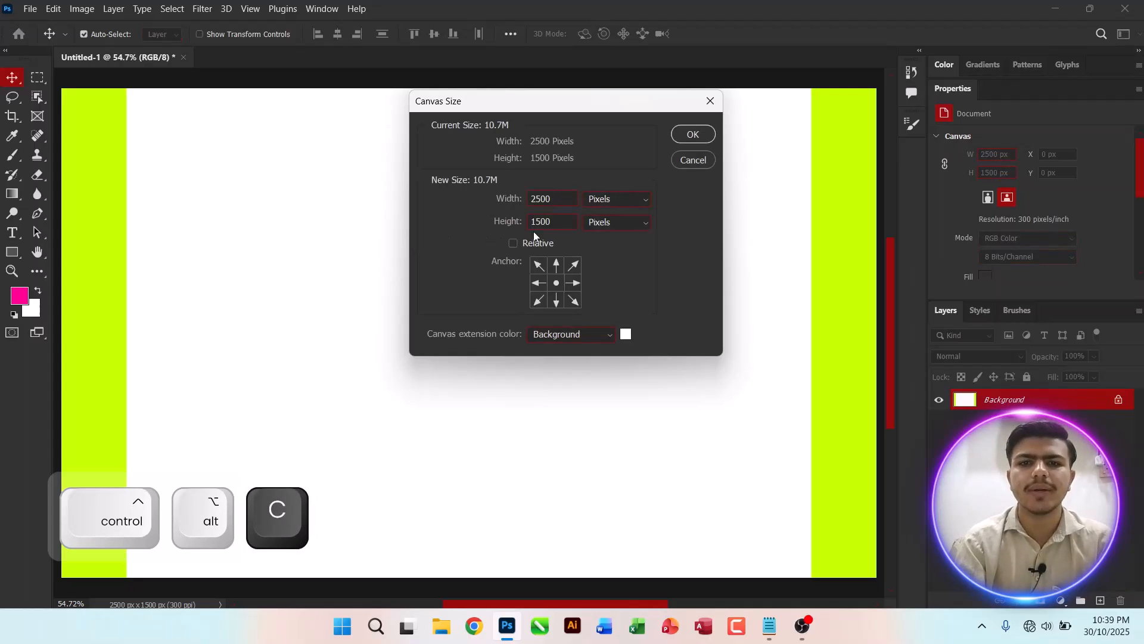
{"action": "type", "text": "2600"}
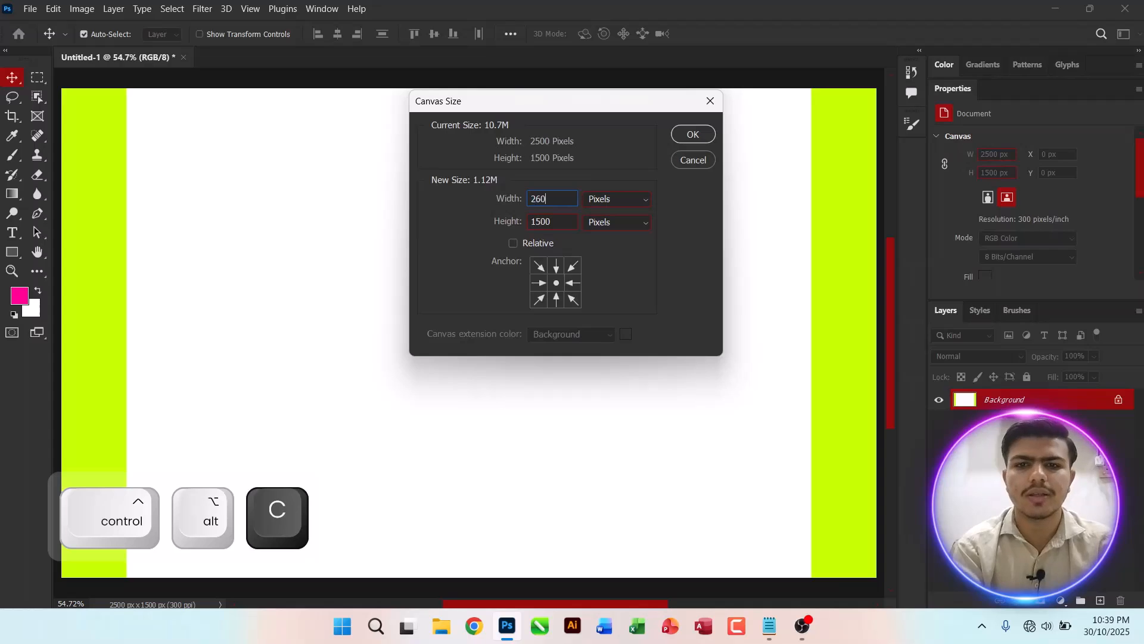
{"action": "key", "text": "Return"}
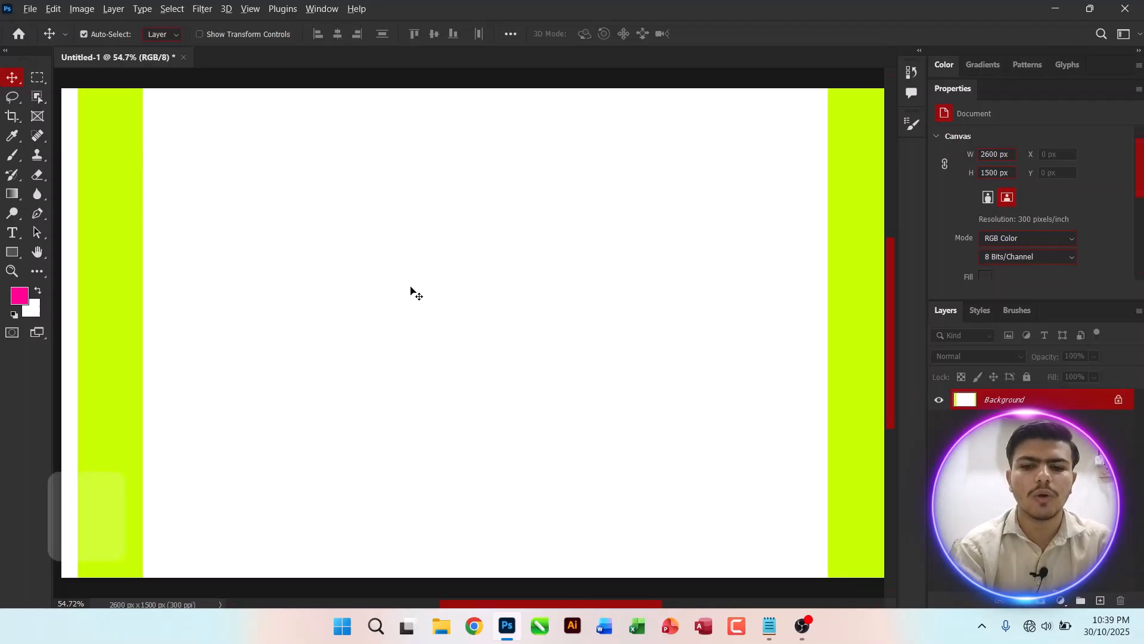
Step: Fill the whole canvas with white, deselect, and zoom out to 50%
{"action": "key", "text": "alt+BackSpace"}
{"action": "key", "text": "ctrl+plus"}
{"action": "key", "text": "ctrl+BackSpace"}
{"action": "key", "text": "ctrl+d"}
{"action": "key", "text": "ctrl+0"}
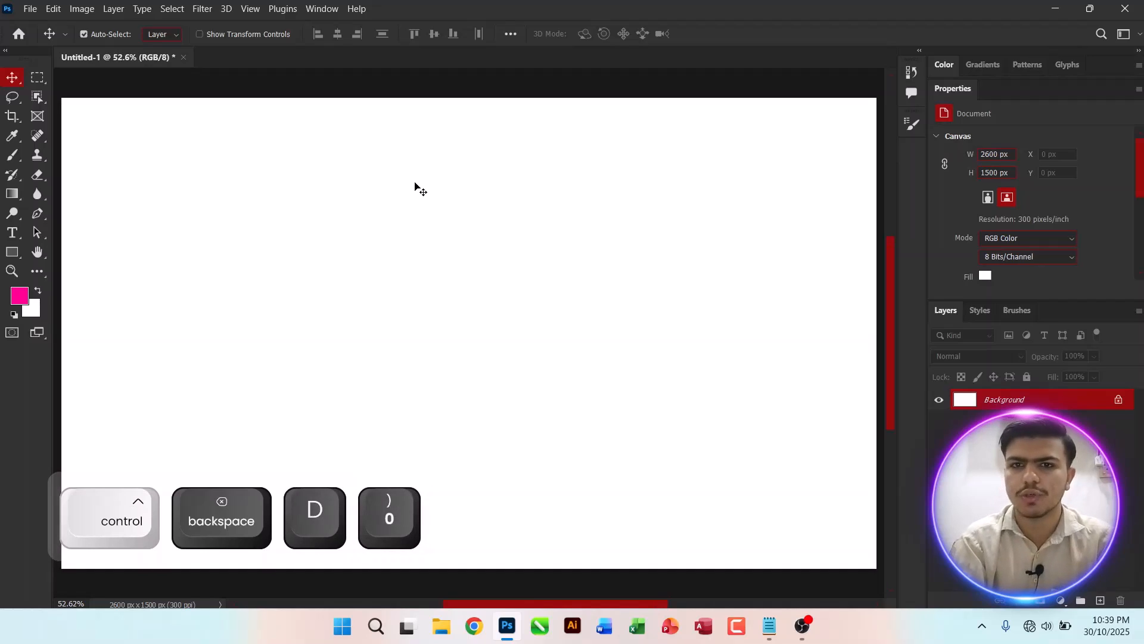
{"action": "key", "text": "ctrl+minus"}
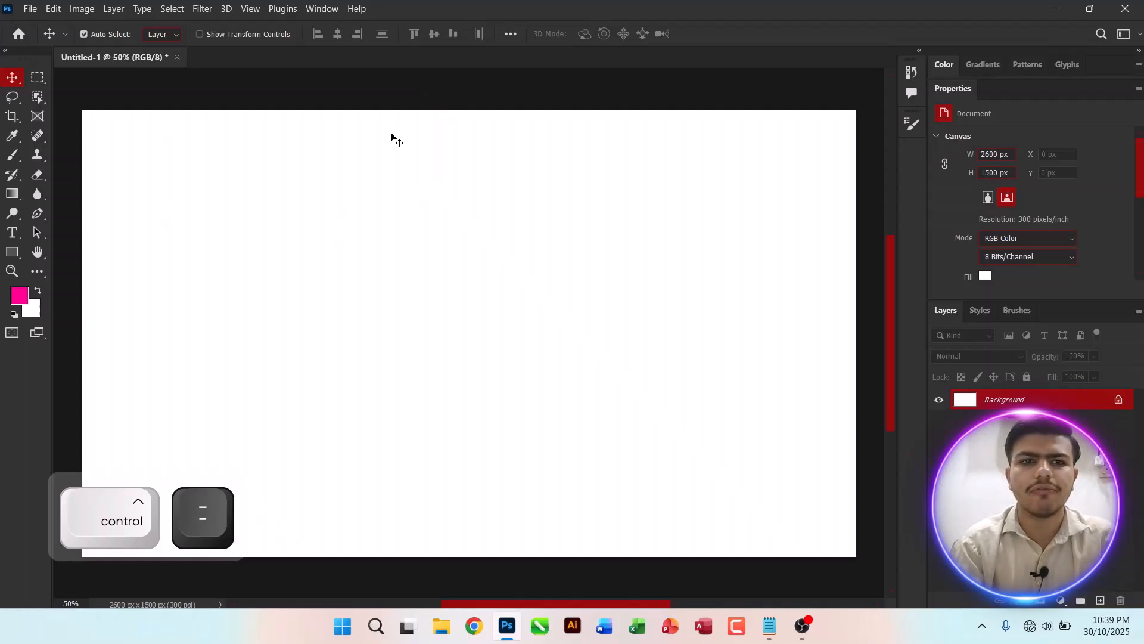
Step: Place the apple image from the Desktop into the document as an embedded object
{"action": "left_click", "coordinate": [30, 9]}
{"action": "left_click", "coordinate": [67, 276]}
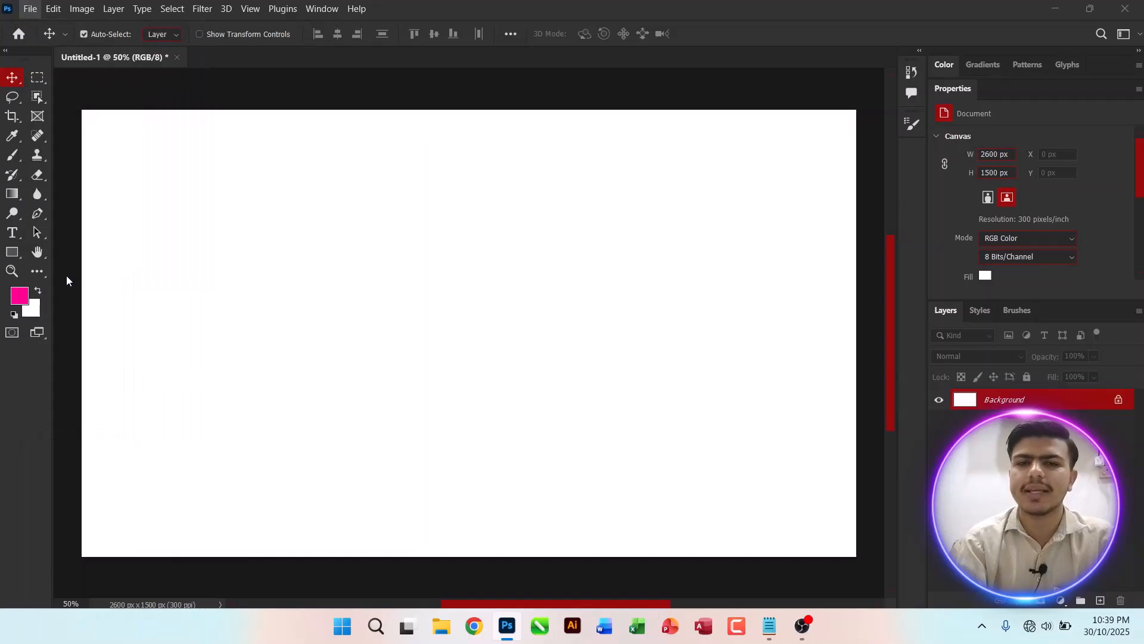
{"action": "left_click", "coordinate": [67, 197]}
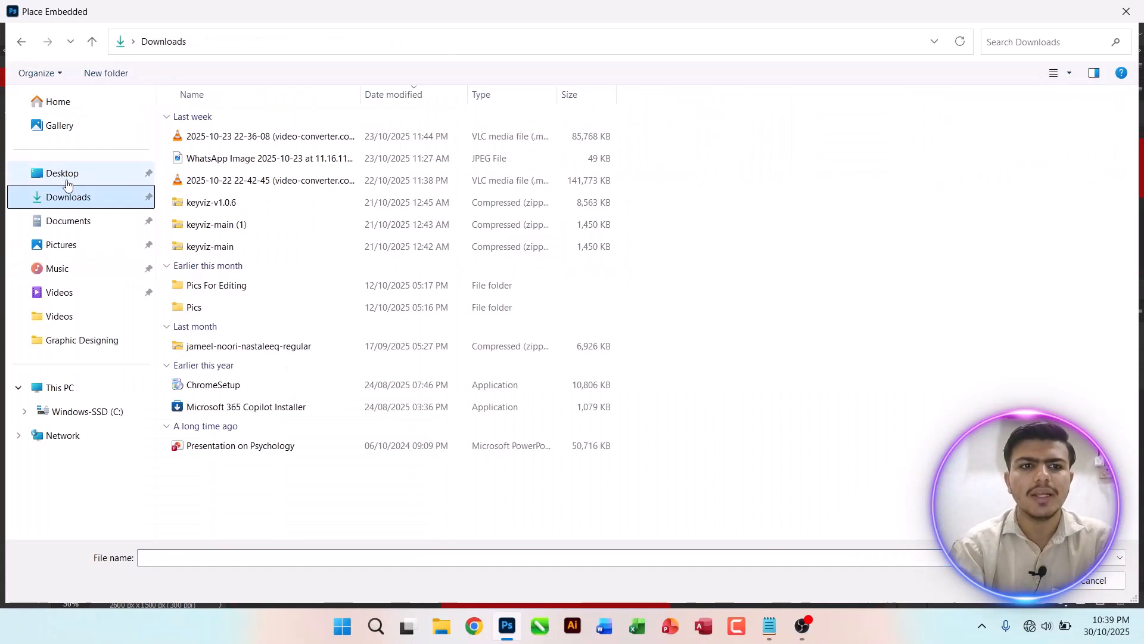
{"action": "left_click", "coordinate": [62, 173]}
{"action": "double_click", "coordinate": [390, 146]}
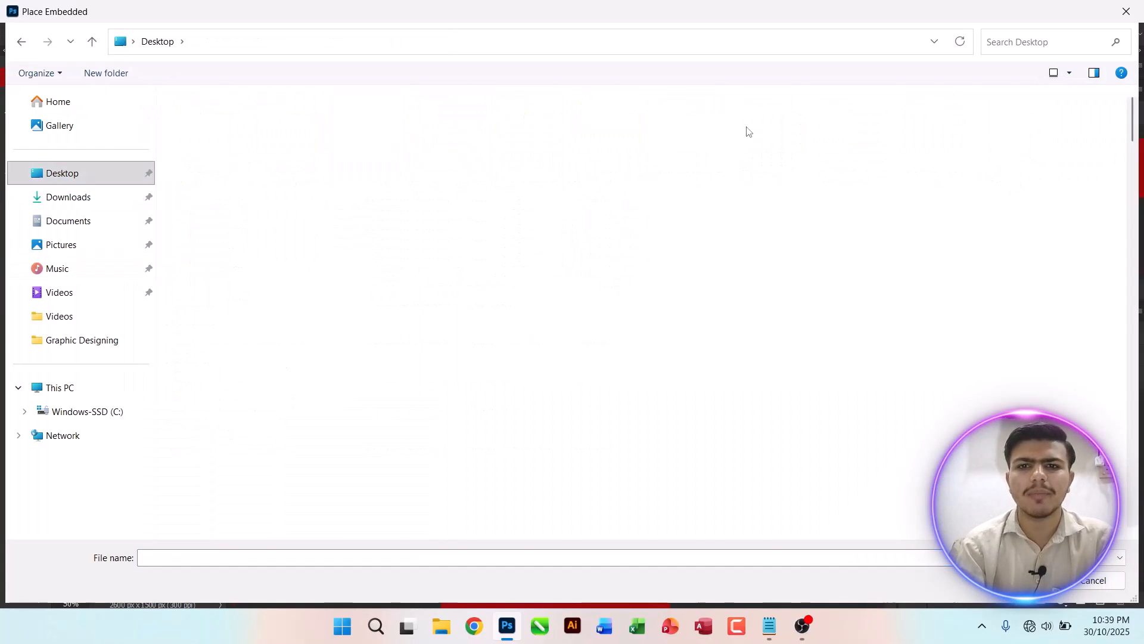
{"action": "double_click", "coordinate": [762, 217]}
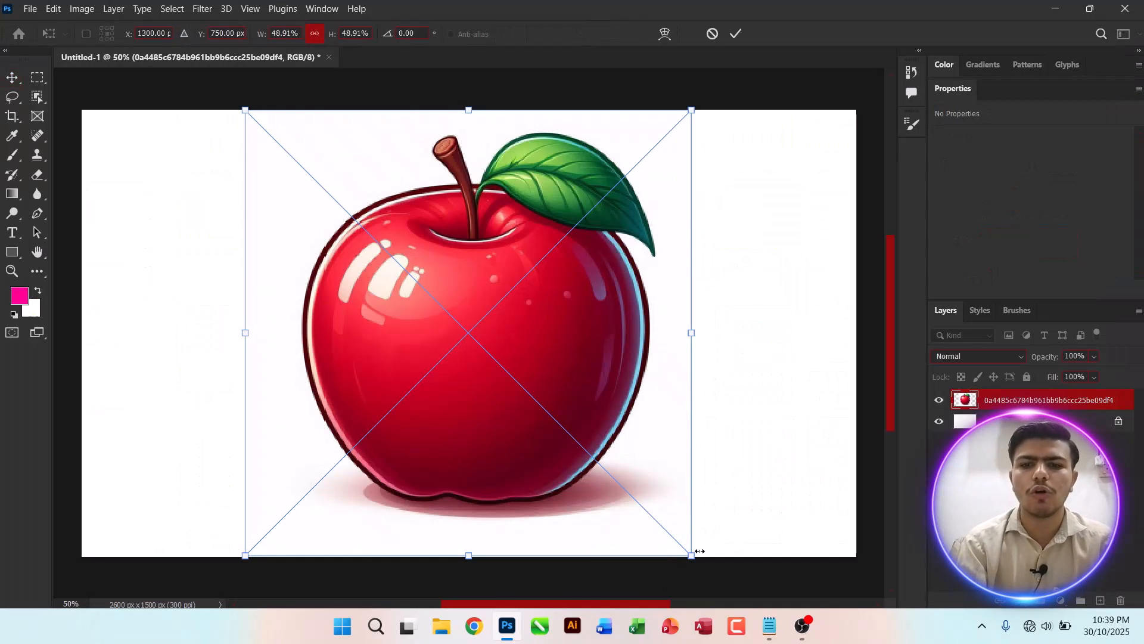
Step: Scale the placed apple down to about 528 px square, commit it, and nudge it into place
{"action": "left_click_drag", "start_coordinate": [705, 547], "coordinate": [451, 357]}
{"action": "key", "text": "Return"}
{"action": "mouse_move", "coordinate": [382, 319]}
{"action": "left_mouse_down"}
{"action": "mouse_move", "coordinate": [336, 345]}
{"action": "mouse_move", "coordinate": [354, 327]}
{"action": "left_mouse_up"}
Step: Hide the background layer and erase the apple's white backdrop with the Magic Eraser, rasterizing the smart object
{"action": "left_click", "coordinate": [939, 421]}
{"action": "left_click", "coordinate": [39, 175]}
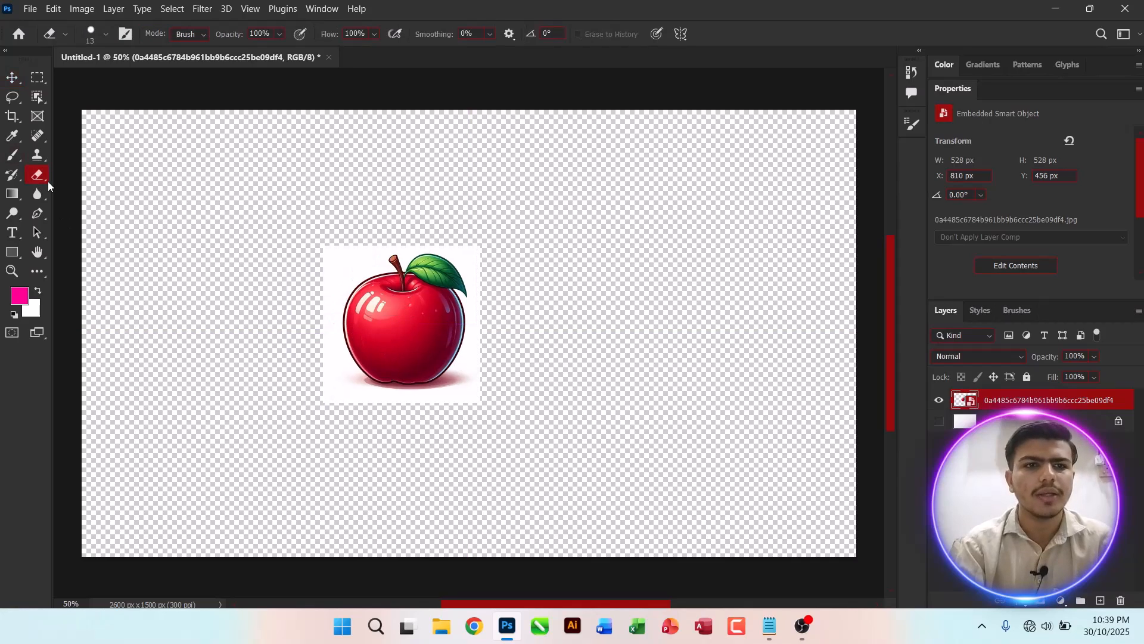
{"action": "left_click", "coordinate": [111, 202]}
{"action": "left_click", "coordinate": [361, 249]}
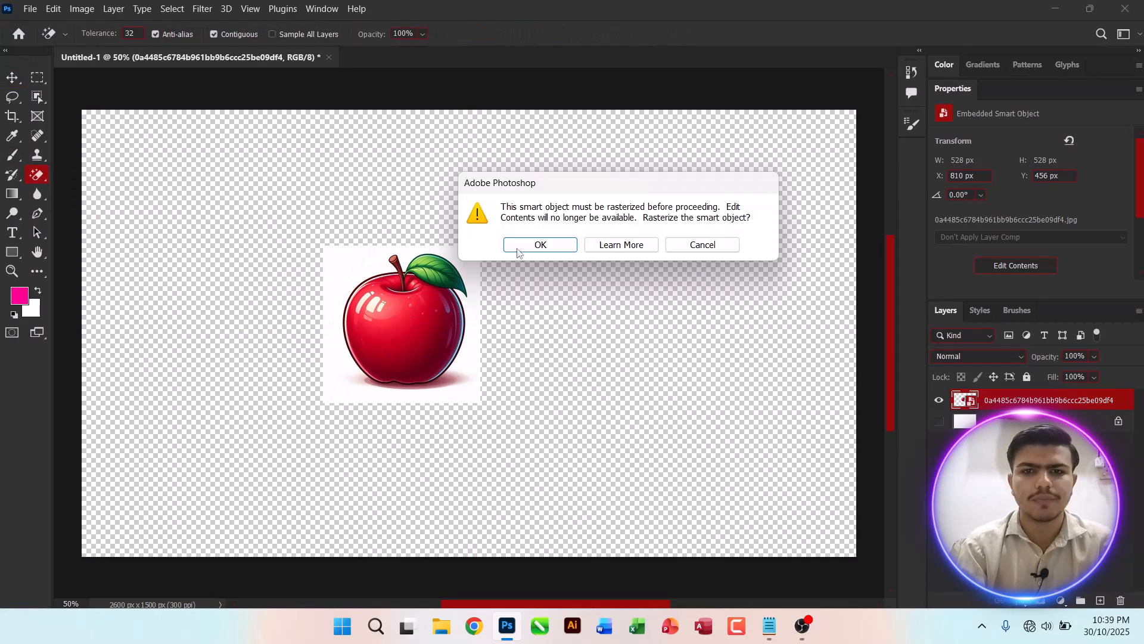
{"action": "left_click", "coordinate": [505, 241]}
{"action": "left_click", "coordinate": [354, 263]}
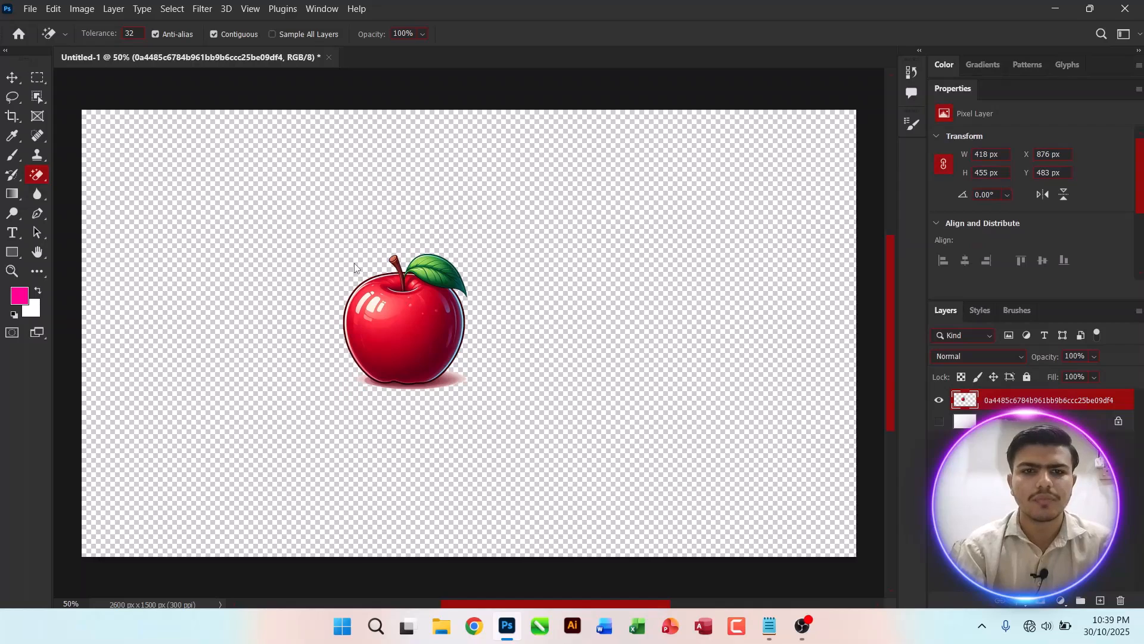
Step: Show the background again and move the apple to the canvas's top-left corner
{"action": "left_click", "coordinate": [6, 77]}
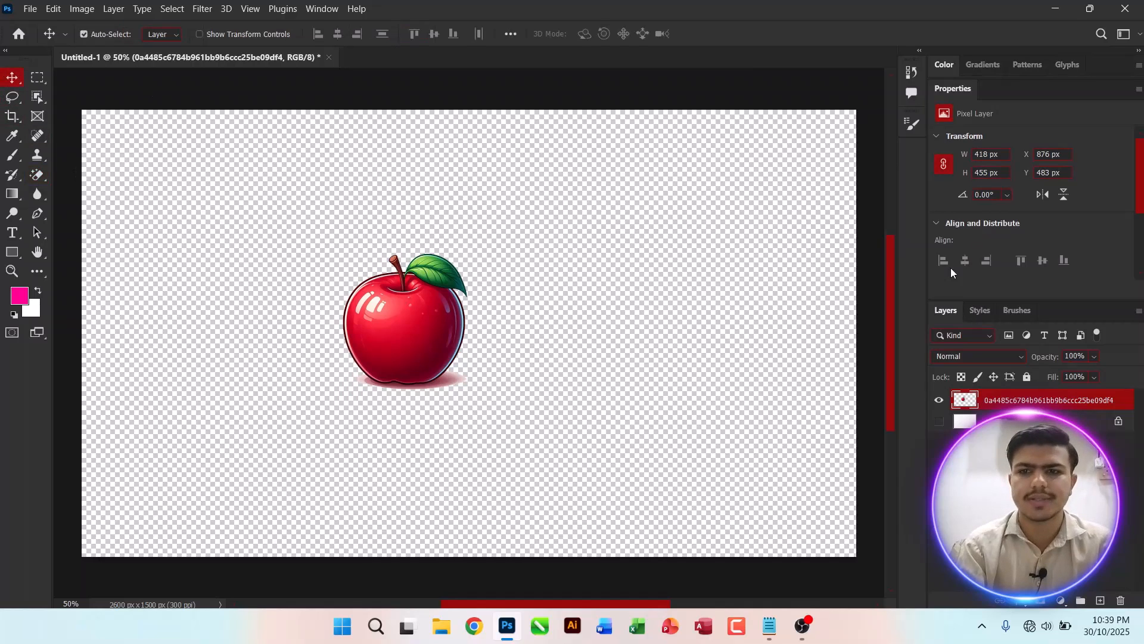
{"action": "left_click", "coordinate": [939, 421]}
{"action": "left_click_drag", "start_coordinate": [422, 329], "coordinate": [185, 205]}
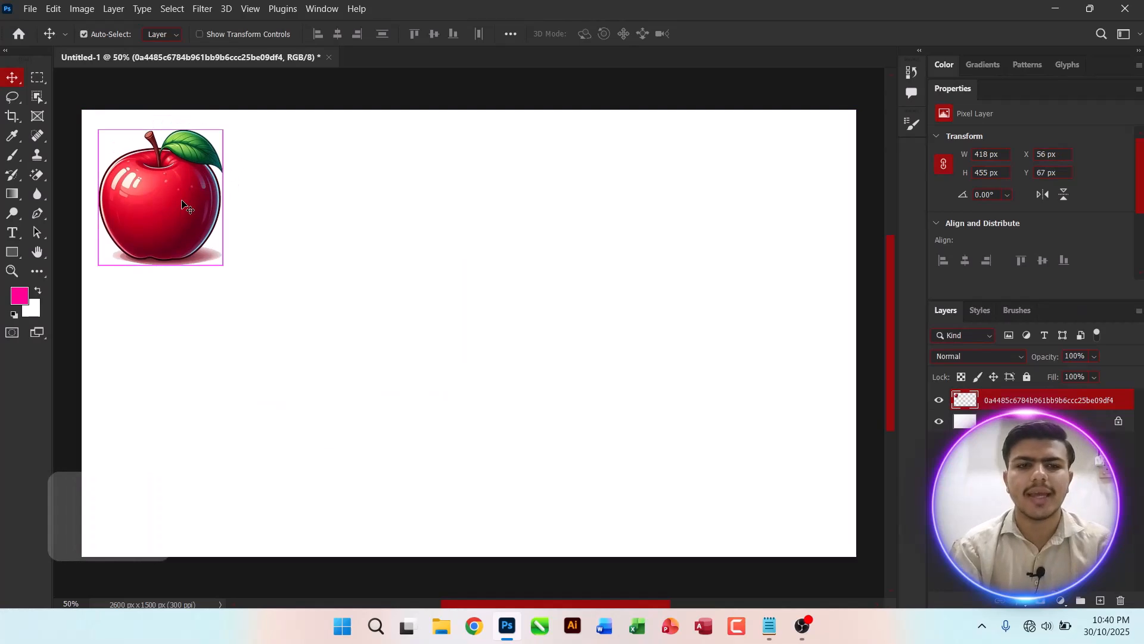
Step: Free-transform the apple smaller, to about 335 × 364 px
{"action": "key", "text": "ctrl+t"}
{"action": "left_click_drag", "start_coordinate": [222, 264], "coordinate": [197, 239]}
{"action": "key", "text": "Return"}
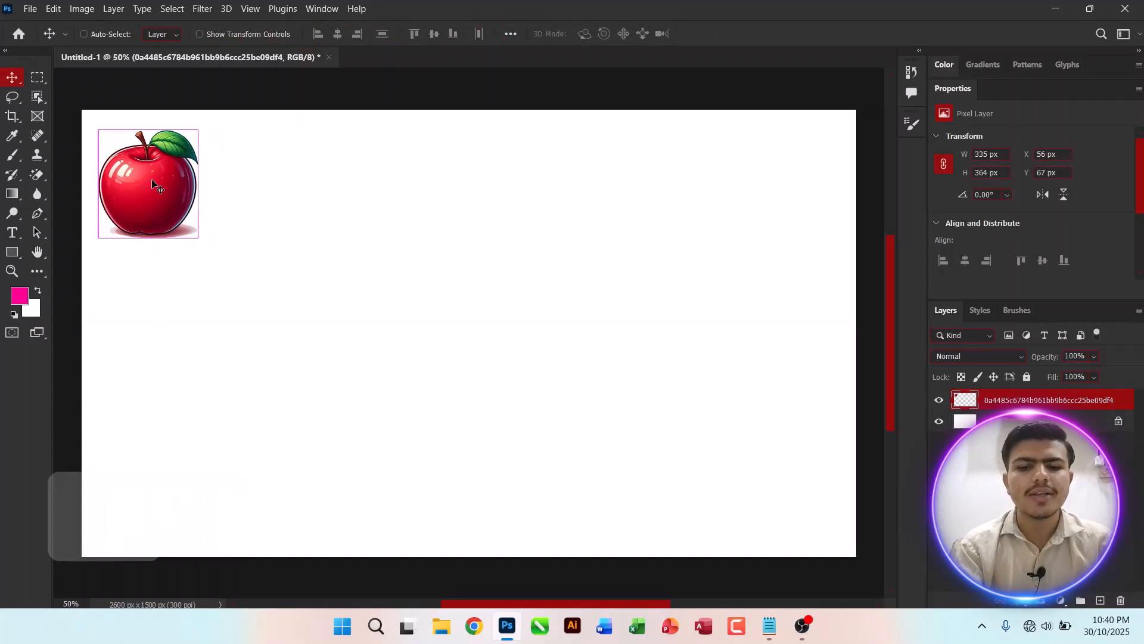
Step: Duplicate the apple layer five times
{"action": "key", "text": "ctrl+j"}
{"action": "key", "text": "ctrl+j"}
{"action": "key", "text": "ctrl+j"}
{"action": "key", "text": "ctrl+j"}
{"action": "key", "text": "ctrl+j"}
{"action": "key", "text": "ctrl+j"}
{"action": "key", "text": "ctrl+j"}
{"action": "key", "text": "ctrl+j"}
{"action": "key", "text": "ctrl+j"}
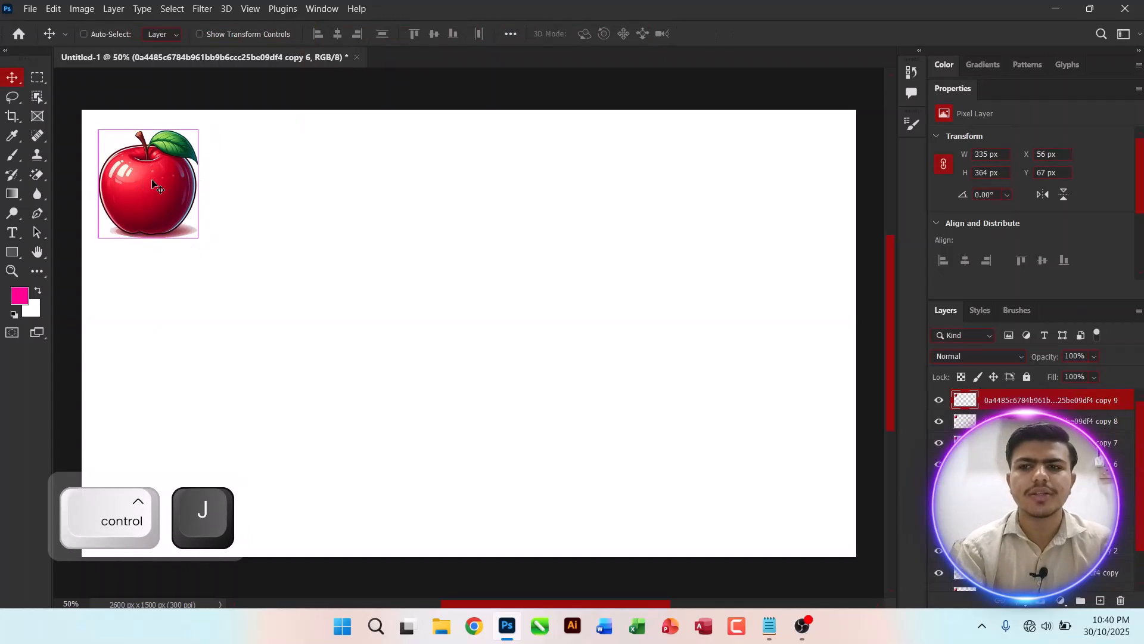
Step: Collapse the Properties panel and drag several apple copies across the top of the canvas
{"action": "double_click", "coordinate": [939, 88]}
{"action": "left_click_drag", "start_coordinate": [191, 139], "coordinate": [318, 140]}
{"action": "left_click_drag", "start_coordinate": [178, 177], "coordinate": [405, 183]}
{"action": "left_click_drag", "start_coordinate": [136, 202], "coordinate": [502, 231]}
{"action": "left_click_drag", "start_coordinate": [189, 199], "coordinate": [718, 225]}
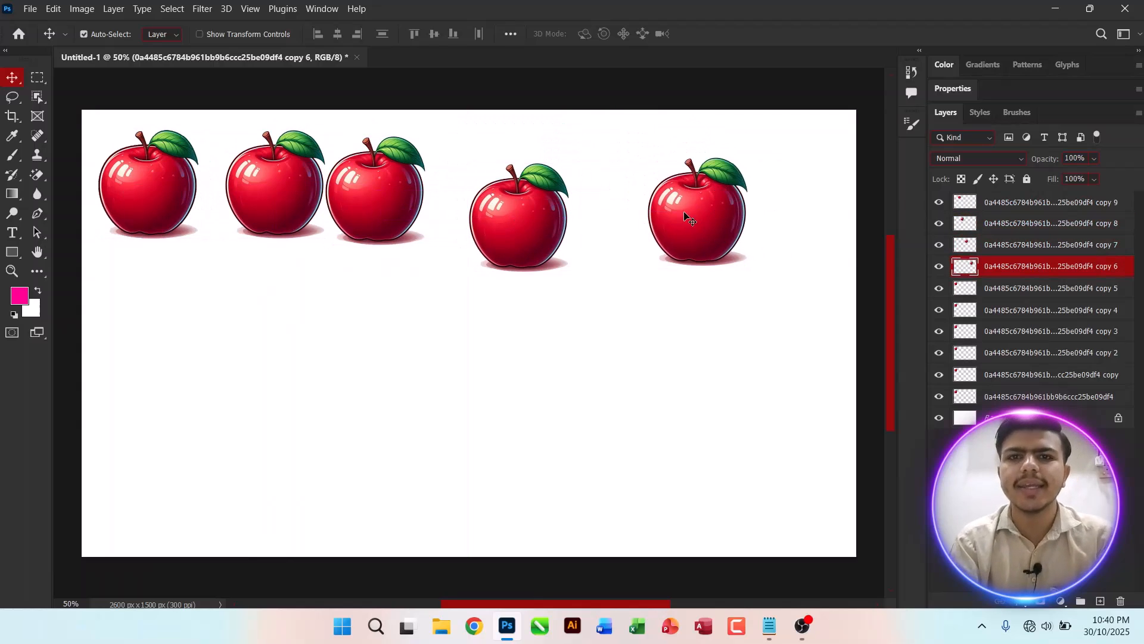
Step: Undo the last three apple moves
{"action": "key", "text": "ctrl+z"}
{"action": "key", "text": "ctrl+z"}
{"action": "key", "text": "ctrl+z"}
{"action": "key", "text": "ctrl+z"}
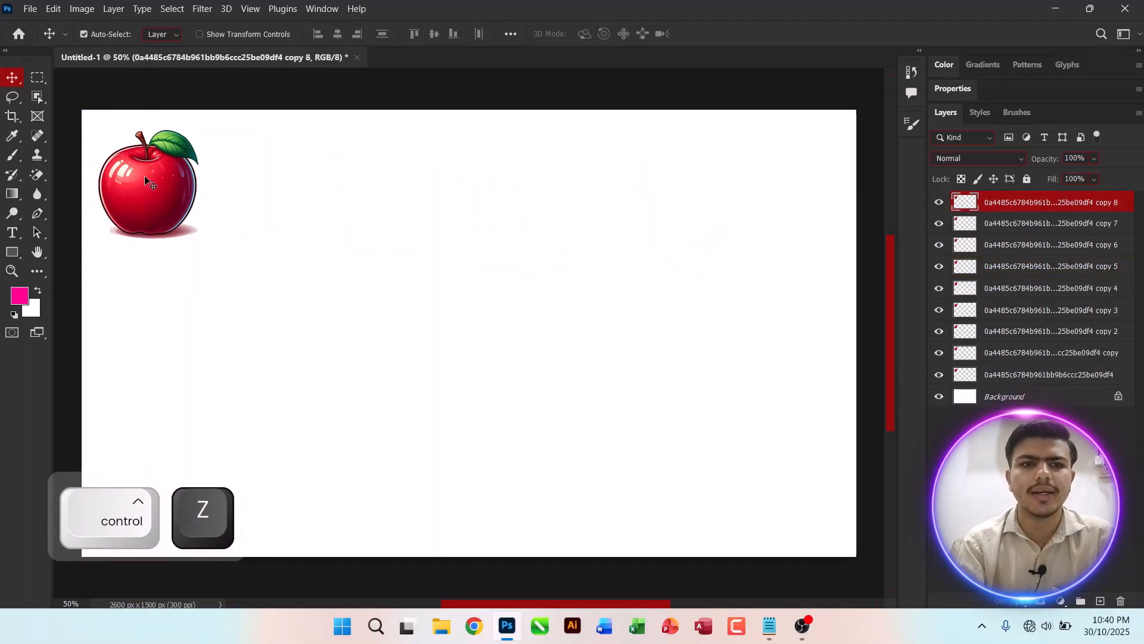
Step: Move one apple copy to the right edge, select all apple layers, and distribute them with equal horizontal spacing
{"action": "left_click_drag", "start_coordinate": [143, 178], "coordinate": [771, 198]}
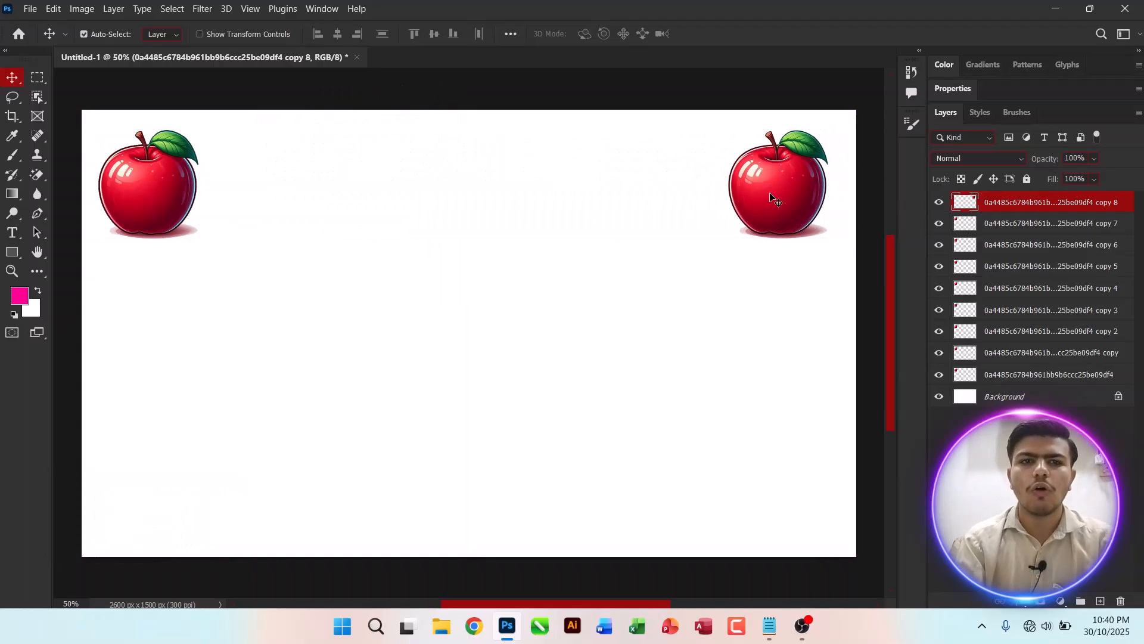
{"action": "left_click", "coordinate": [1048, 375], "text": "shift"}
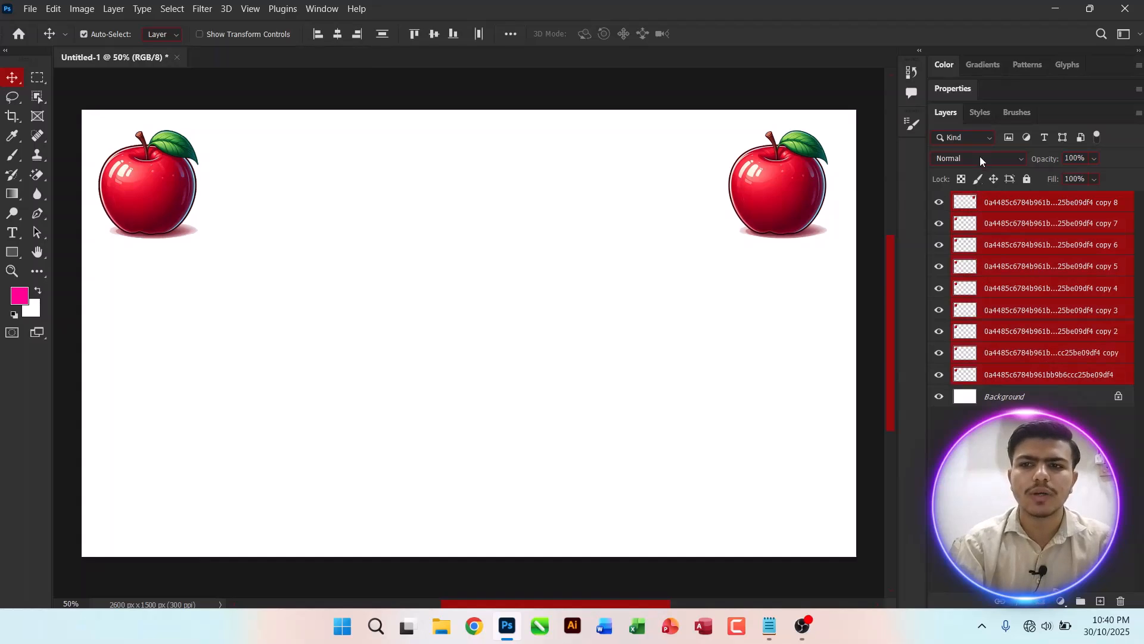
{"action": "left_click", "coordinate": [516, 34]}
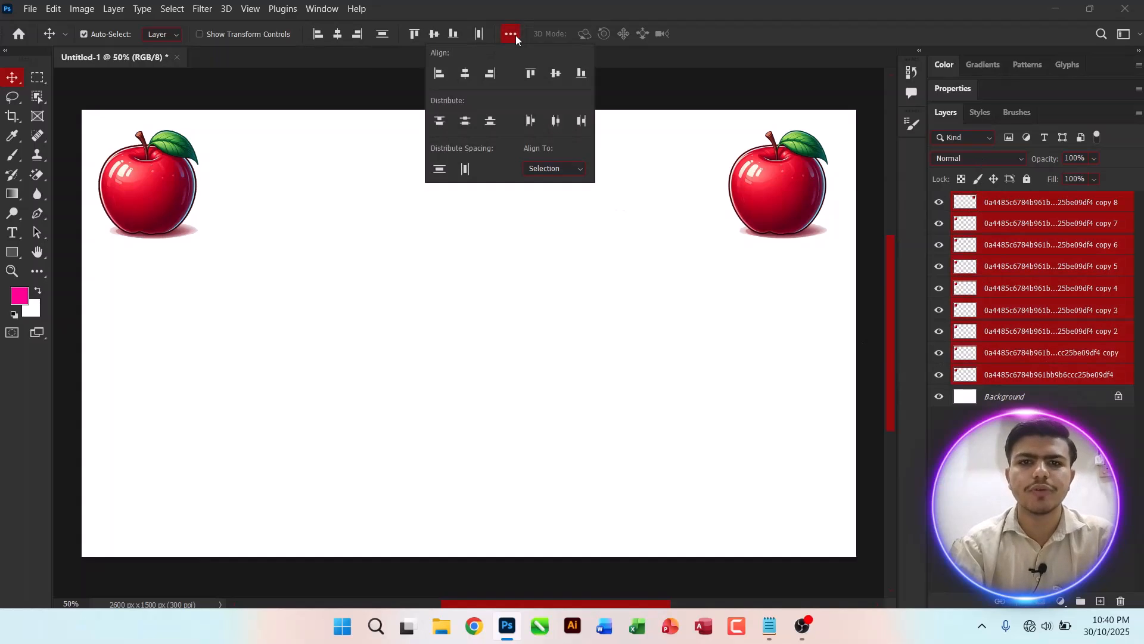
{"action": "left_click", "coordinate": [464, 169]}
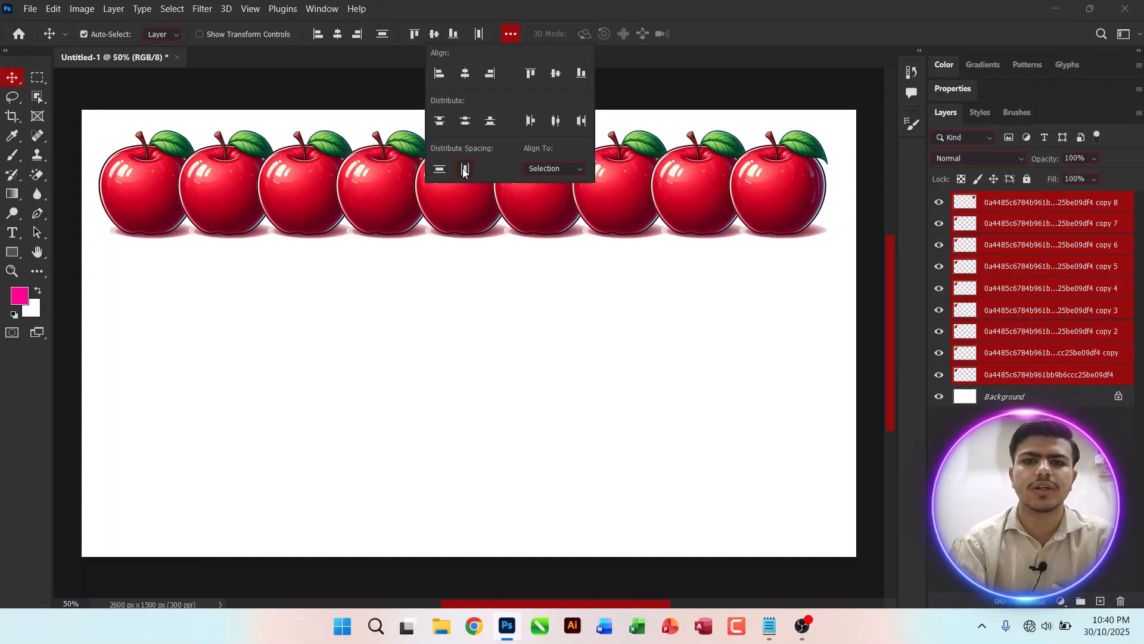
{"action": "left_click", "coordinate": [225, 327]}
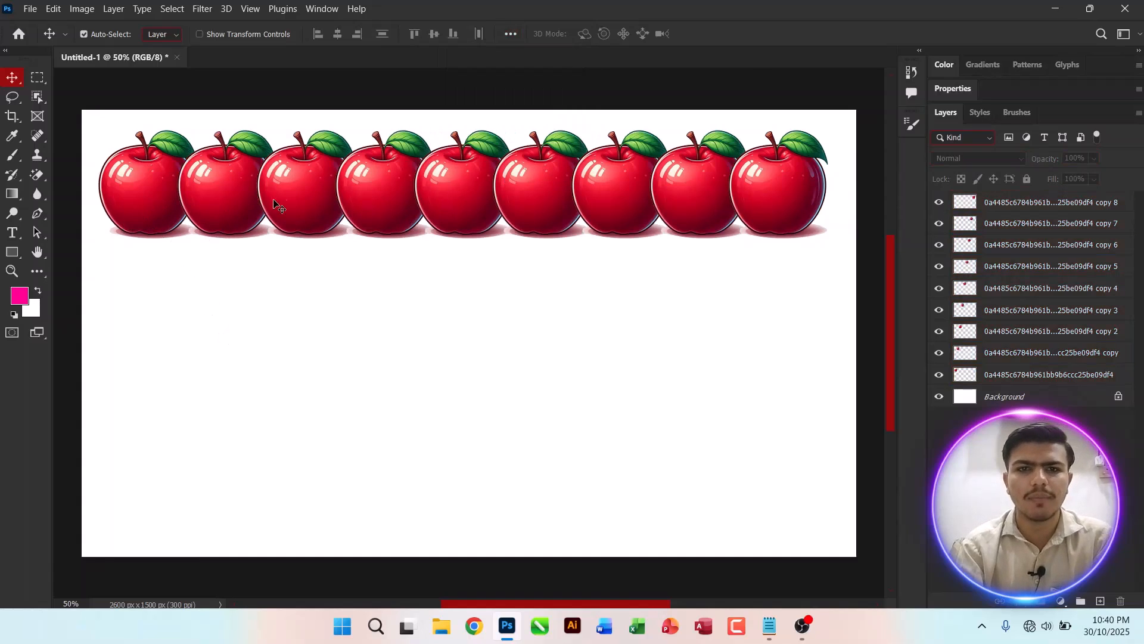
Step: Select all the apples on the canvas and group their layers into one group
{"action": "left_click_drag", "start_coordinate": [804, 255], "coordinate": [167, 128]}
{"action": "left_click_drag", "start_coordinate": [156, 190], "coordinate": [145, 308]}
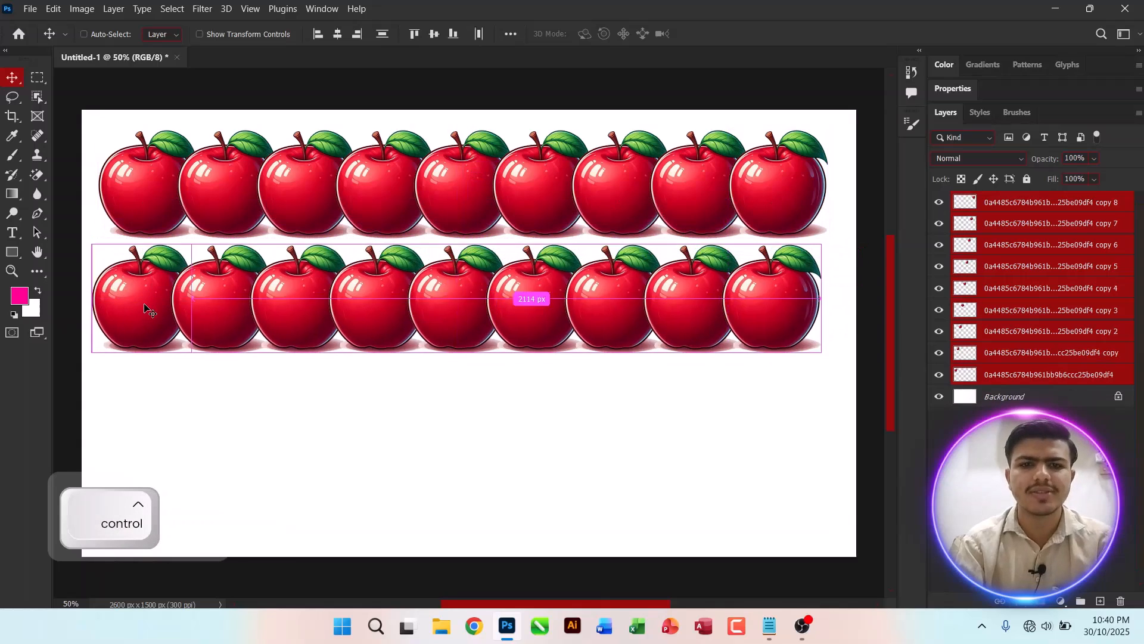
{"action": "key", "text": "ctrl+z"}
{"action": "key", "text": "ctrl"}
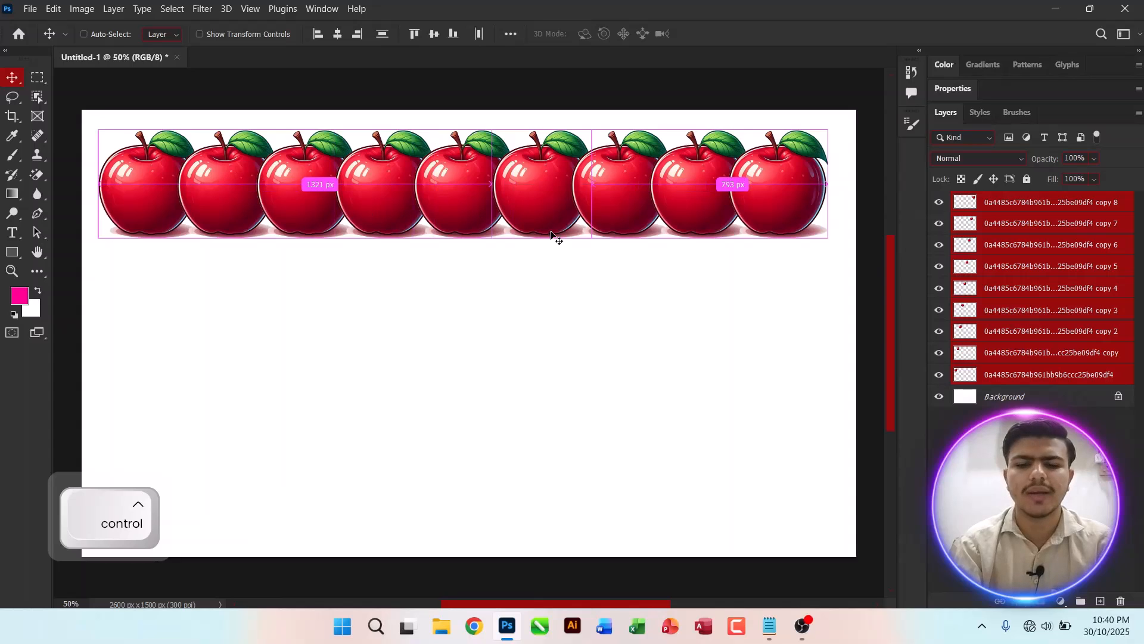
{"action": "key", "text": "ctrl+g"}
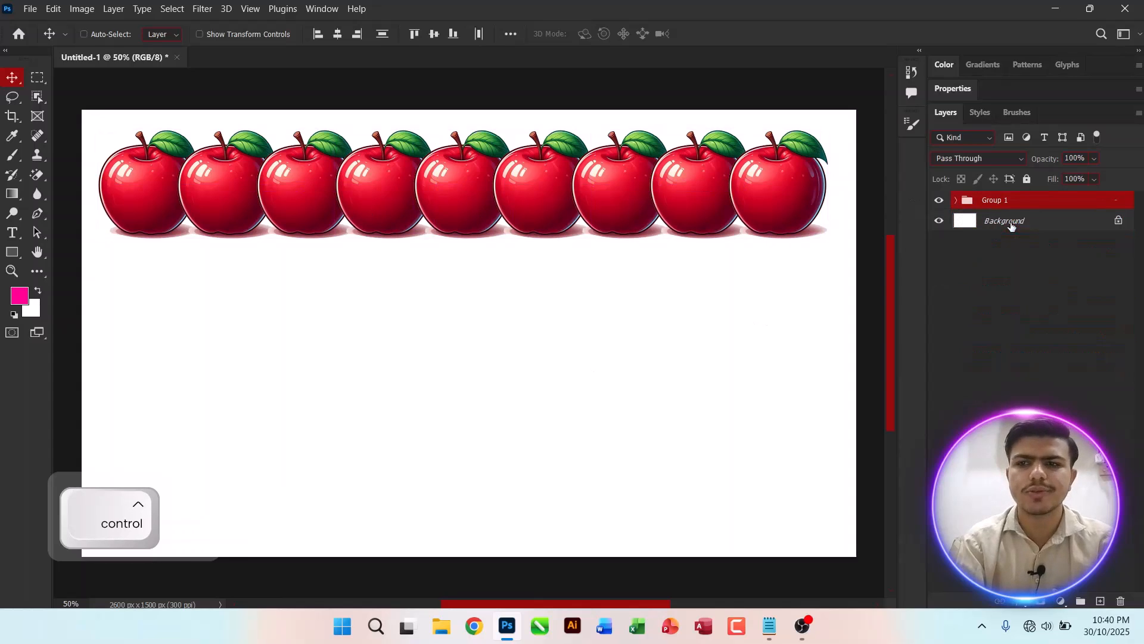
Step: Duplicate the apple group several times and drag one copy down to the canvas's bottom edge
{"action": "key", "text": "ctrl+j"}
{"action": "key", "text": "ctrl+j"}
{"action": "key", "text": "ctrl+j"}
{"action": "key", "text": "ctrl+j"}
{"action": "key", "text": "ctrl+j"}
{"action": "key", "text": "ctrl+j"}
{"action": "key", "text": "ctrl+j"}
{"action": "key", "text": "ctrl+j"}
{"action": "key", "text": "ctrl+j"}
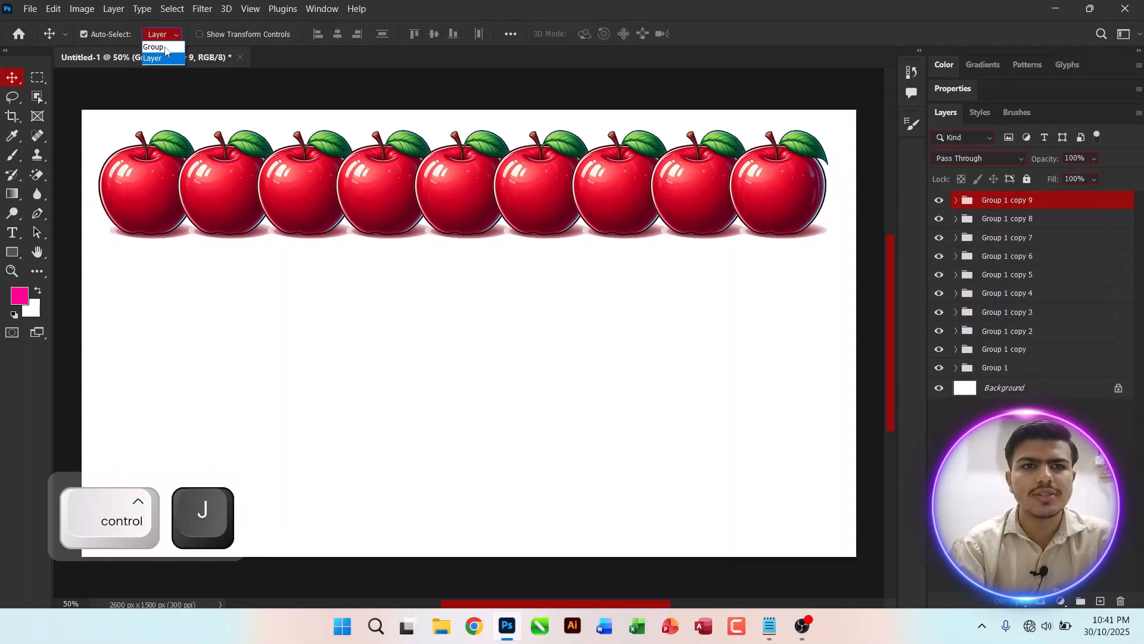
{"action": "left_click_drag", "start_coordinate": [437, 191], "coordinate": [436, 490]}
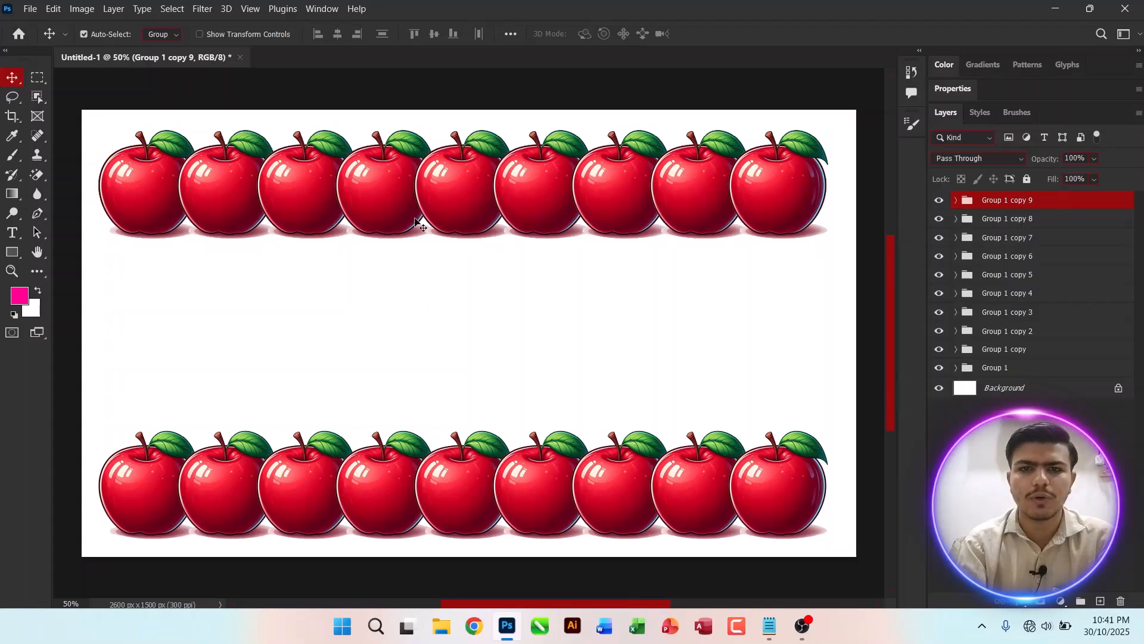
Step: Select all ten apple groups and distribute them with equal vertical spacing across the canvas
{"action": "left_click", "coordinate": [1002, 373], "text": "shift"}
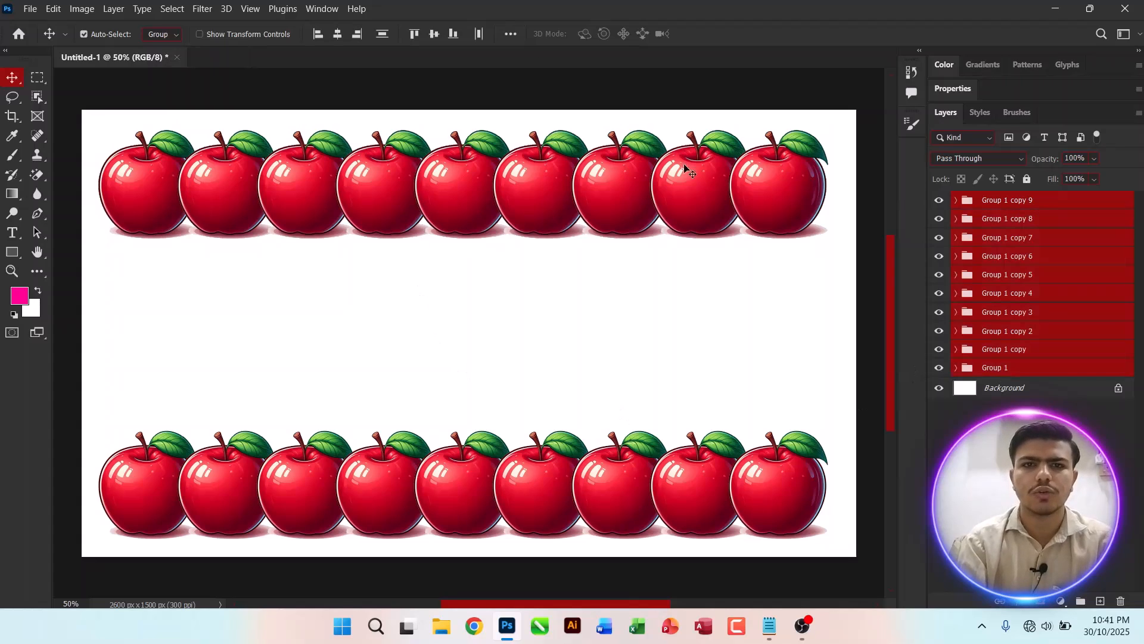
{"action": "left_click", "coordinate": [511, 35]}
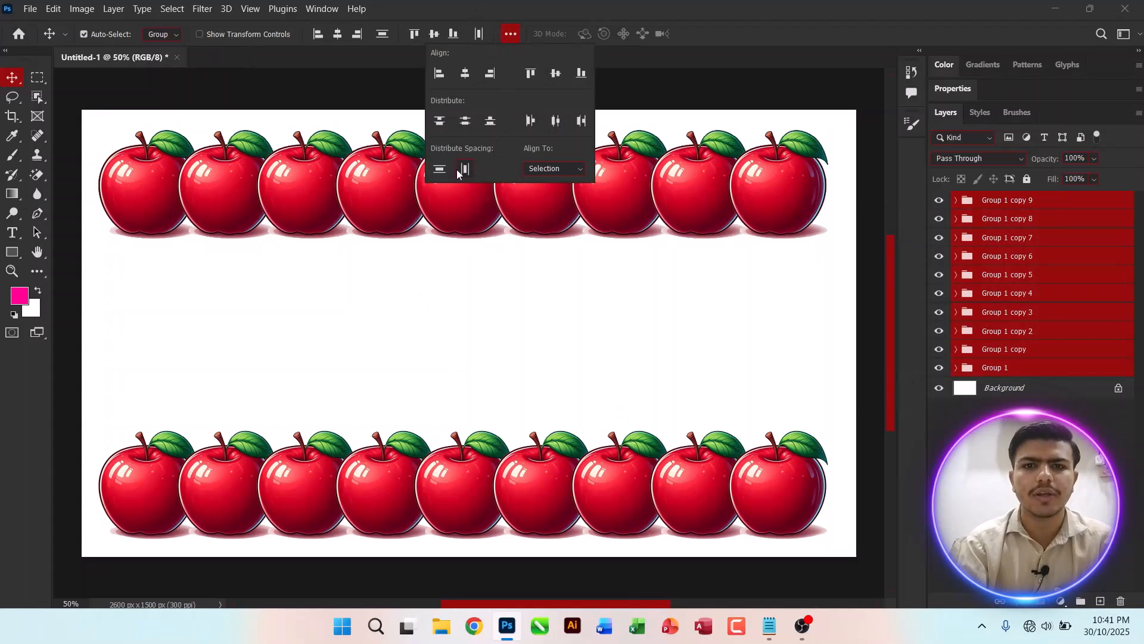
{"action": "left_click", "coordinate": [440, 170]}
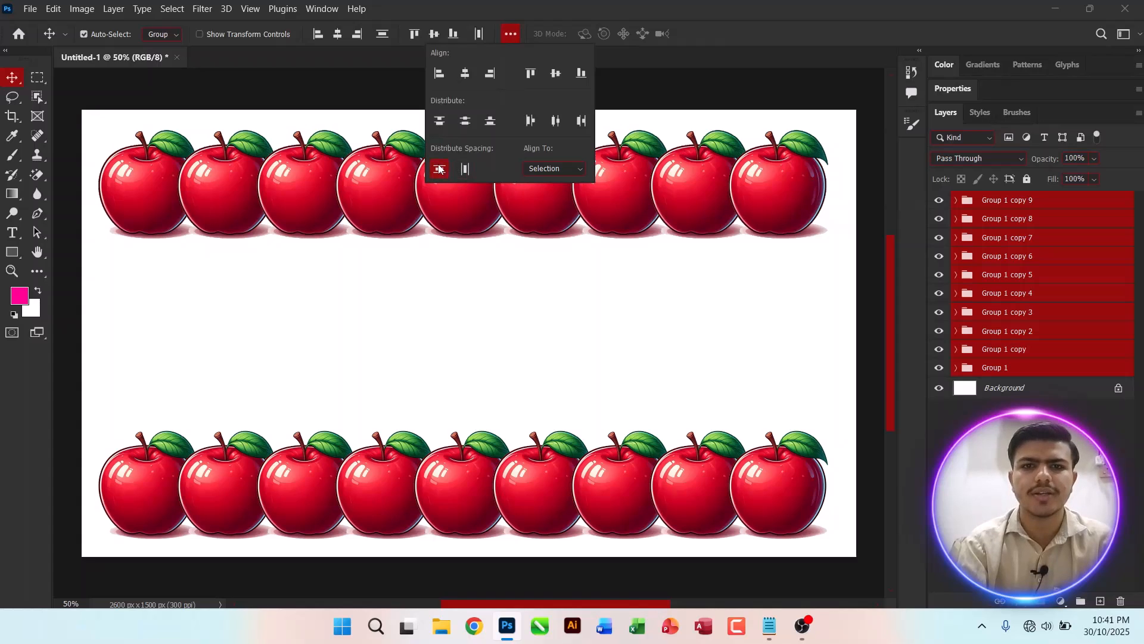
Step: Select all the apple groups on the canvas and delete them
{"action": "left_click", "coordinate": [306, 99]}
{"action": "left_click_drag", "start_coordinate": [118, 95], "coordinate": [783, 497]}
{"action": "left_click", "coordinate": [1007, 465]}
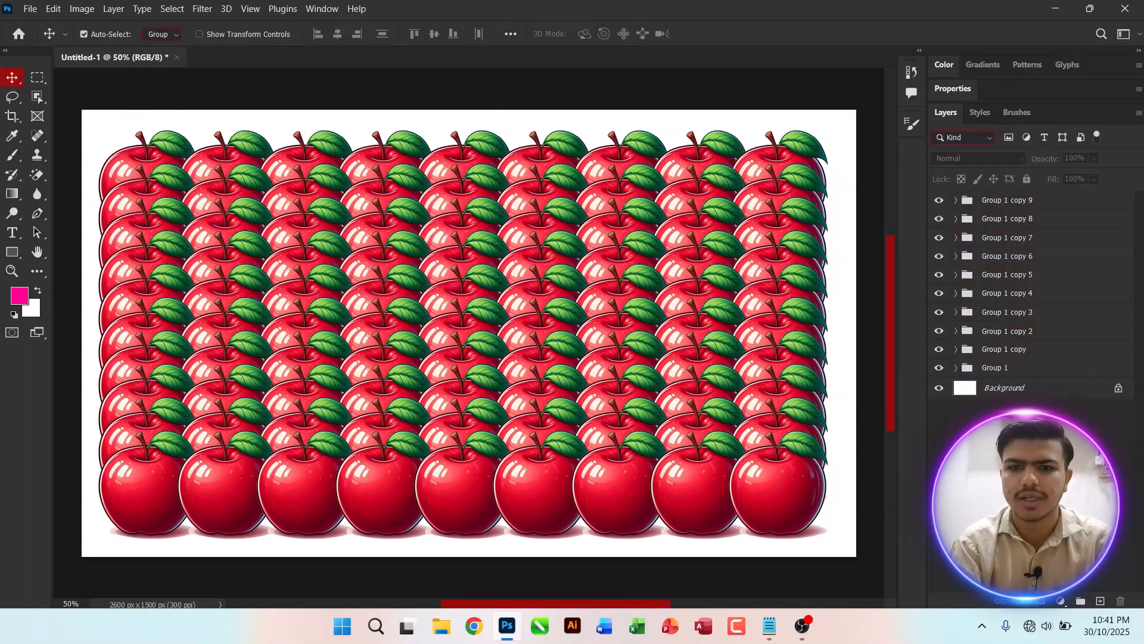
{"action": "left_click_drag", "start_coordinate": [102, 108], "coordinate": [750, 492]}
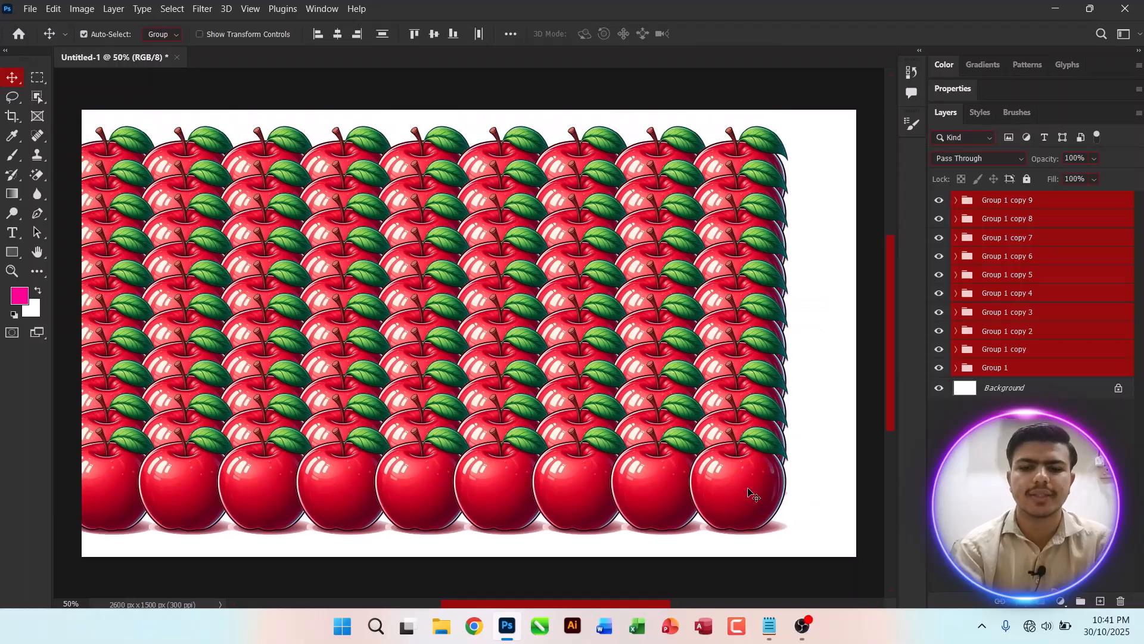
{"action": "key", "text": "ctrl+0"}
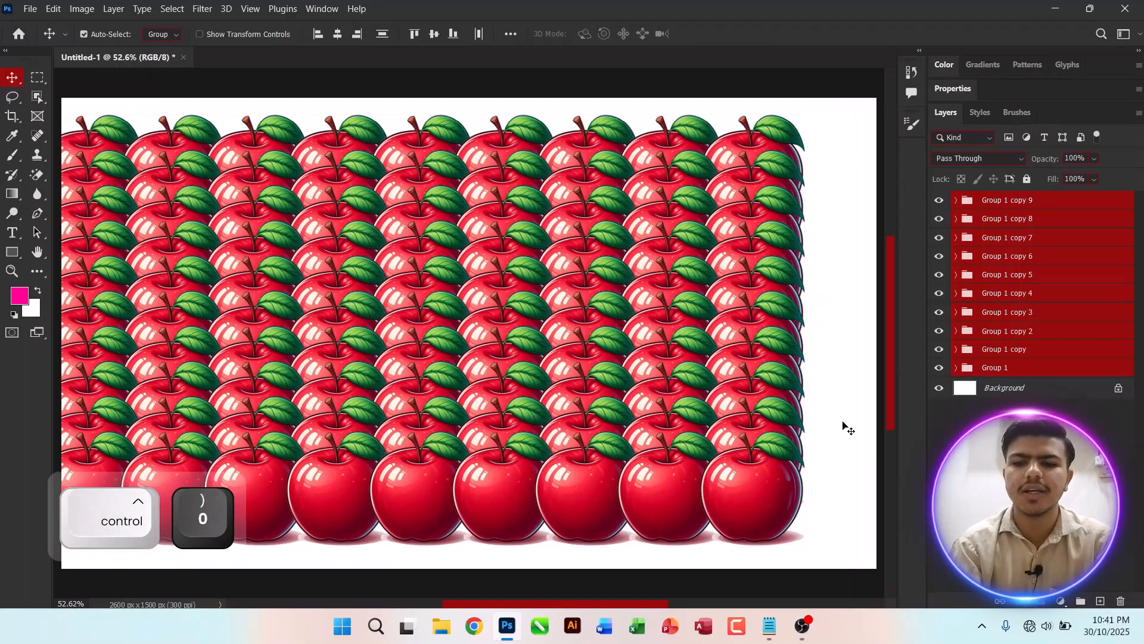
{"action": "key", "text": "Delete"}
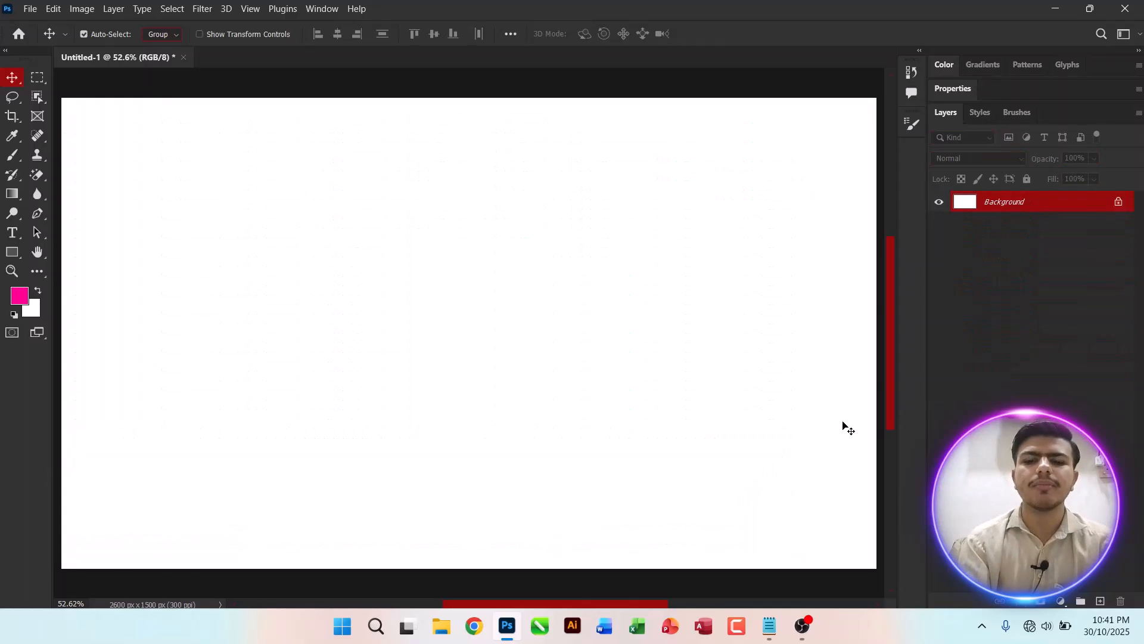
Step: Set the canvas height to 2500 pixels
{"action": "key", "text": "ctrl+0"}
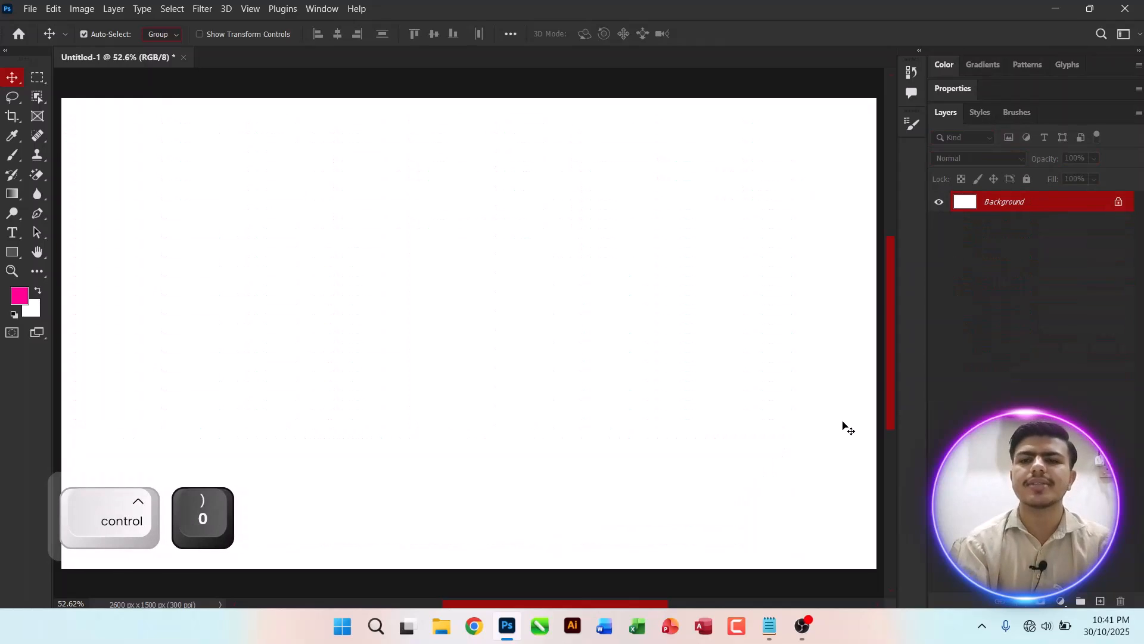
{"action": "key", "text": "ctrl+alt+c"}
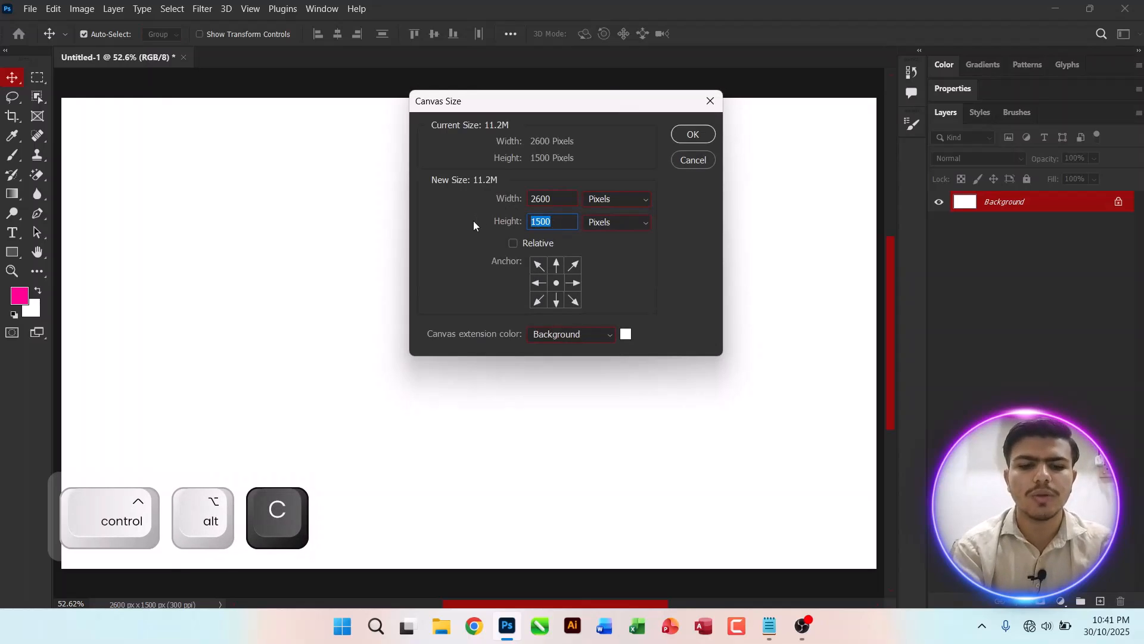
{"action": "type", "text": "2500"}
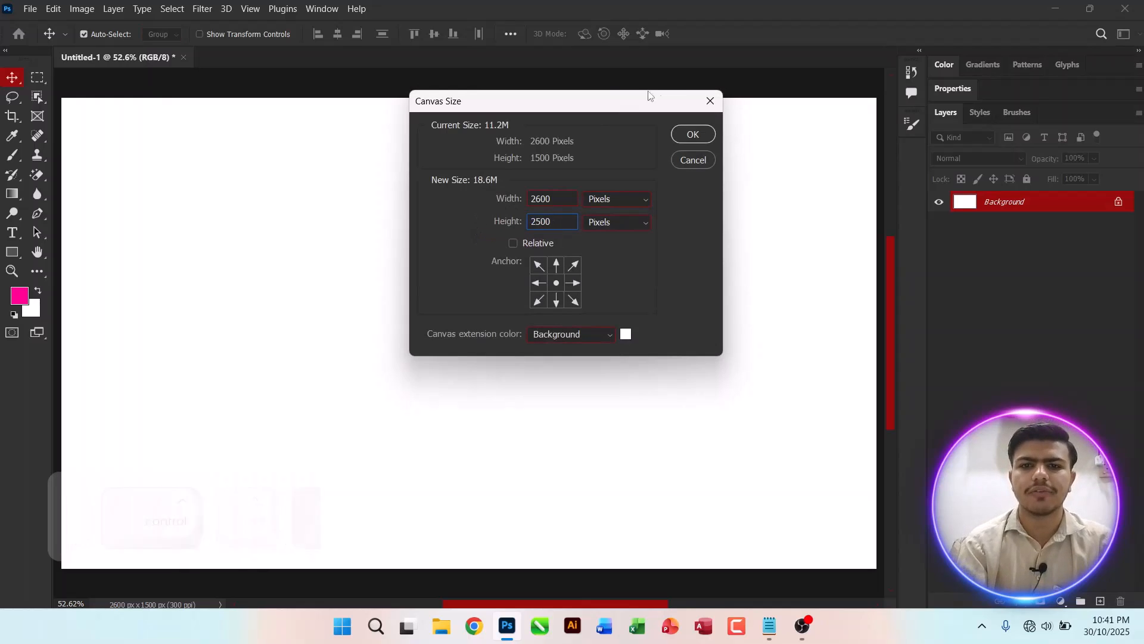
{"action": "left_click", "coordinate": [690, 134]}
Step: Set the canvas height to 1900 pixels
{"action": "key", "text": "ctrl+0"}
{"action": "key", "text": "ctrl+0"}
{"action": "key", "text": "ctrl+alt+c"}
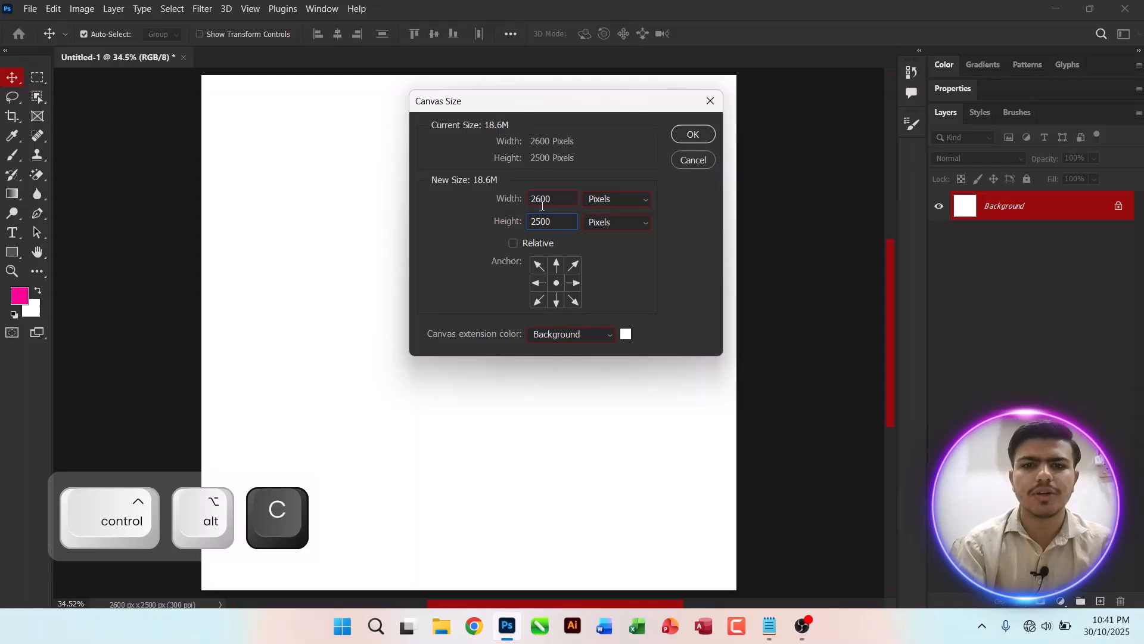
{"action": "key", "text": "ctrl+a"}
{"action": "key", "text": "BackSpace"}
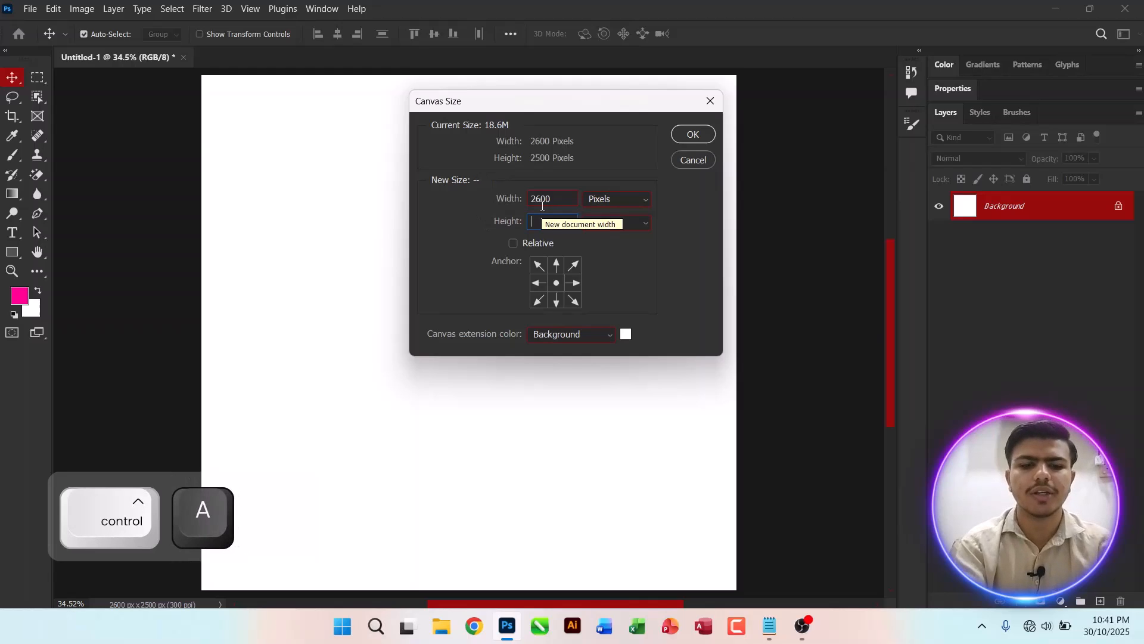
{"action": "type", "text": "19"}
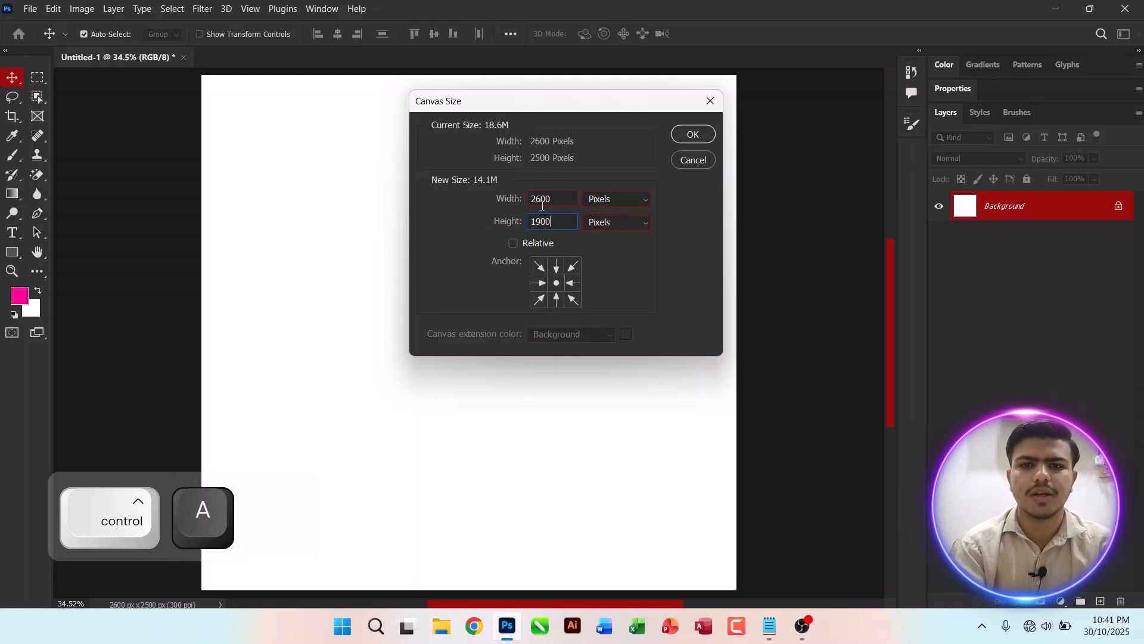
{"action": "type", "text": "00"}
{"action": "key", "text": "Return"}
{"action": "key", "text": "Return"}
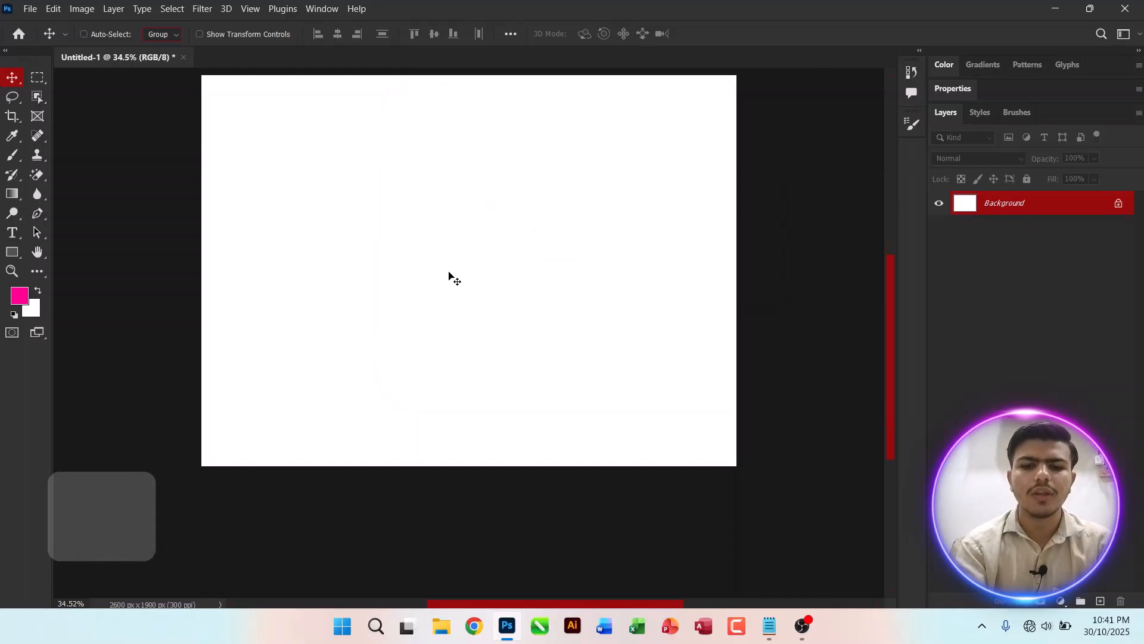
Step: Set the canvas height to 1700 pixels
{"action": "key", "text": "ctrl+0"}
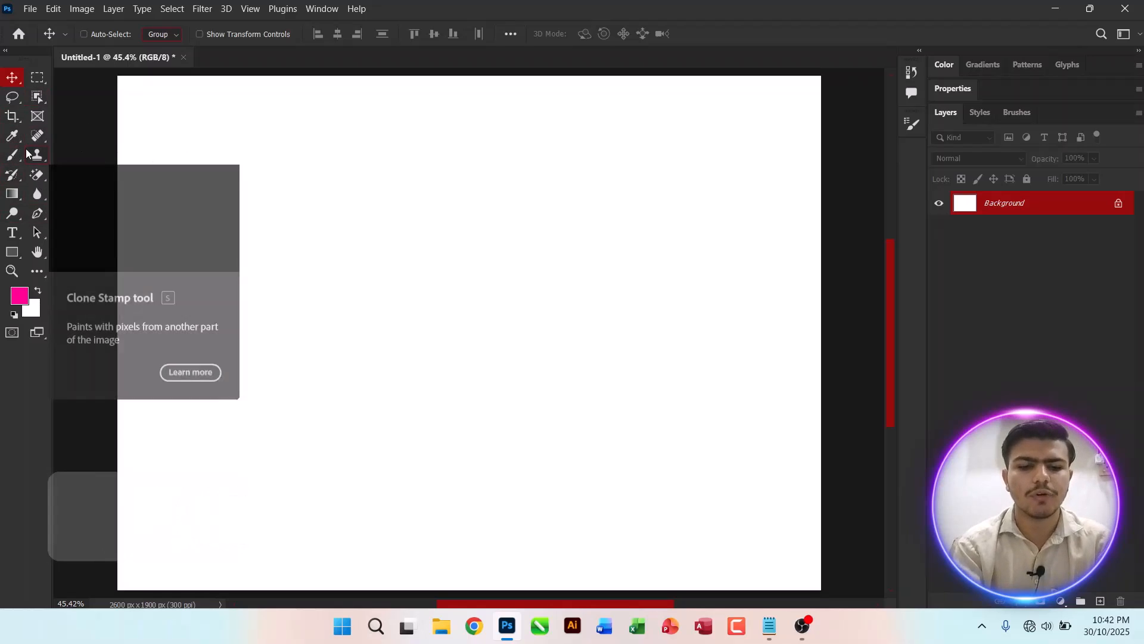
{"action": "key", "text": "ctrl+alt+c"}
{"action": "left_click_drag", "start_coordinate": [565, 227], "coordinate": [431, 230]}
{"action": "key", "text": "BackSpace"}
{"action": "type", "text": "1"}
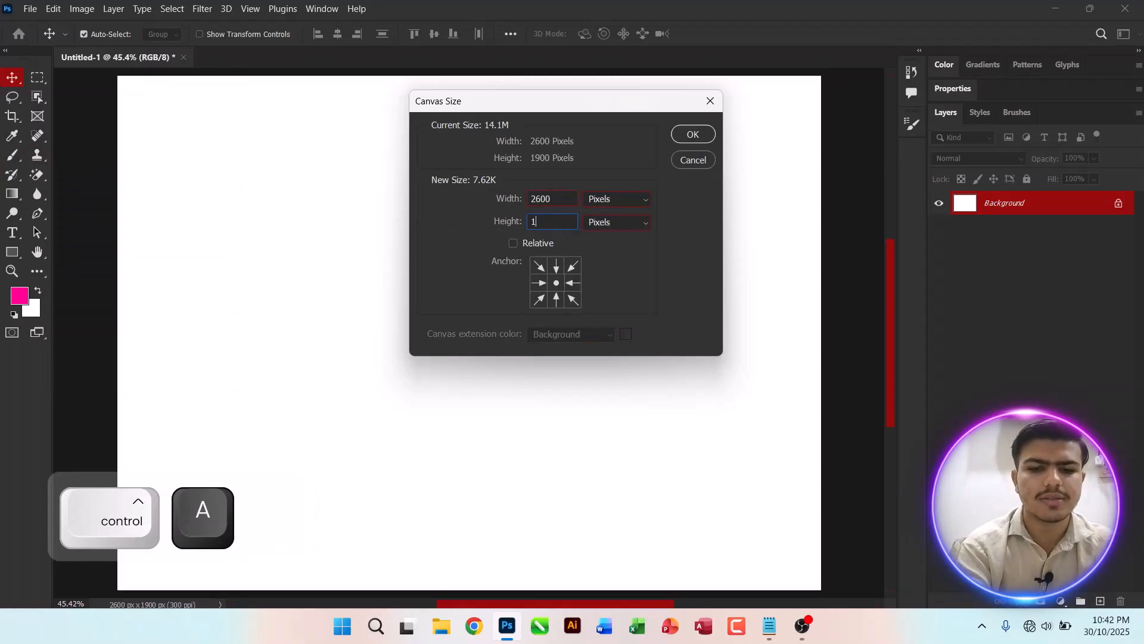
{"action": "type", "text": "700"}
{"action": "key", "text": "Return"}
{"action": "key", "text": "Return"}
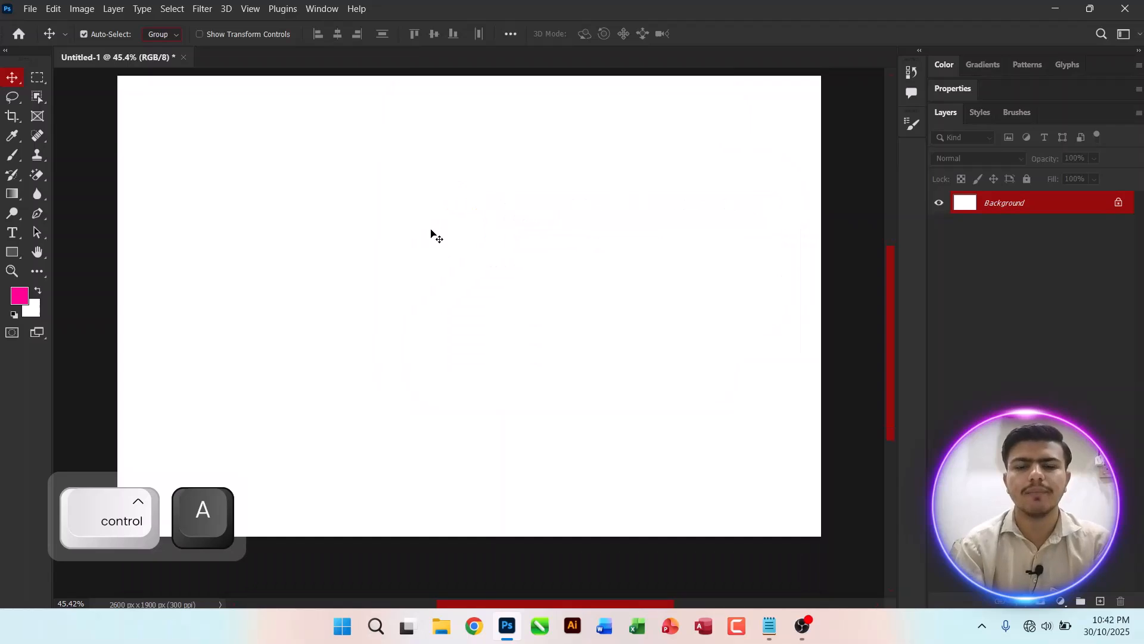
{"action": "key", "text": "ctrl+0"}
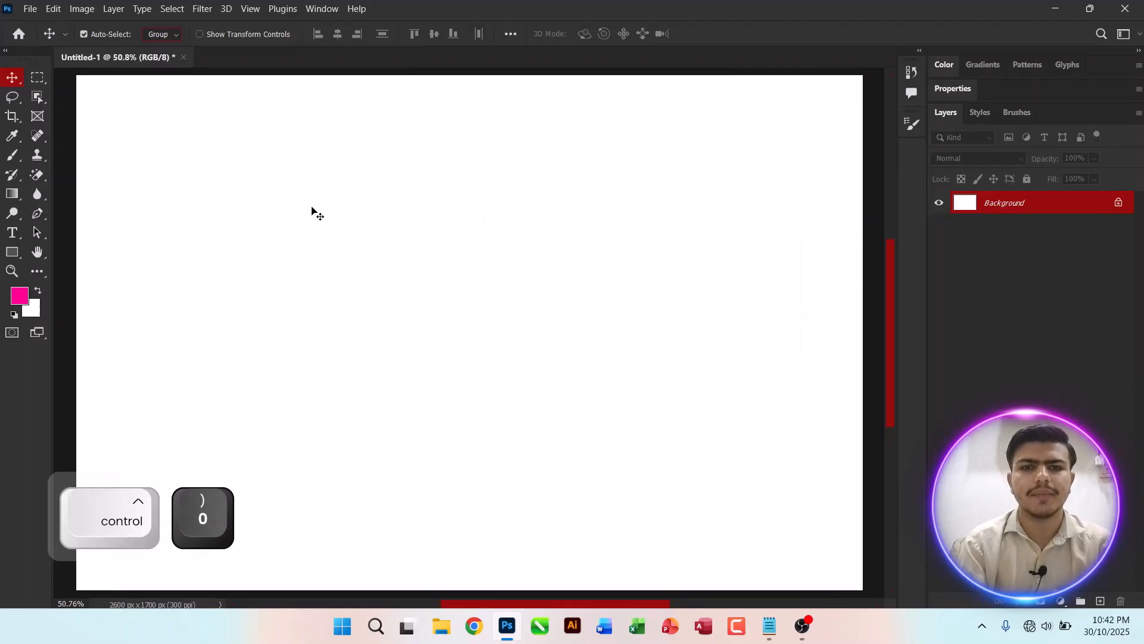
Step: Draw a tall dark blue rectangle about 260 × 1584 px along the canvas's left edge
{"action": "left_click", "coordinate": [9, 256]}
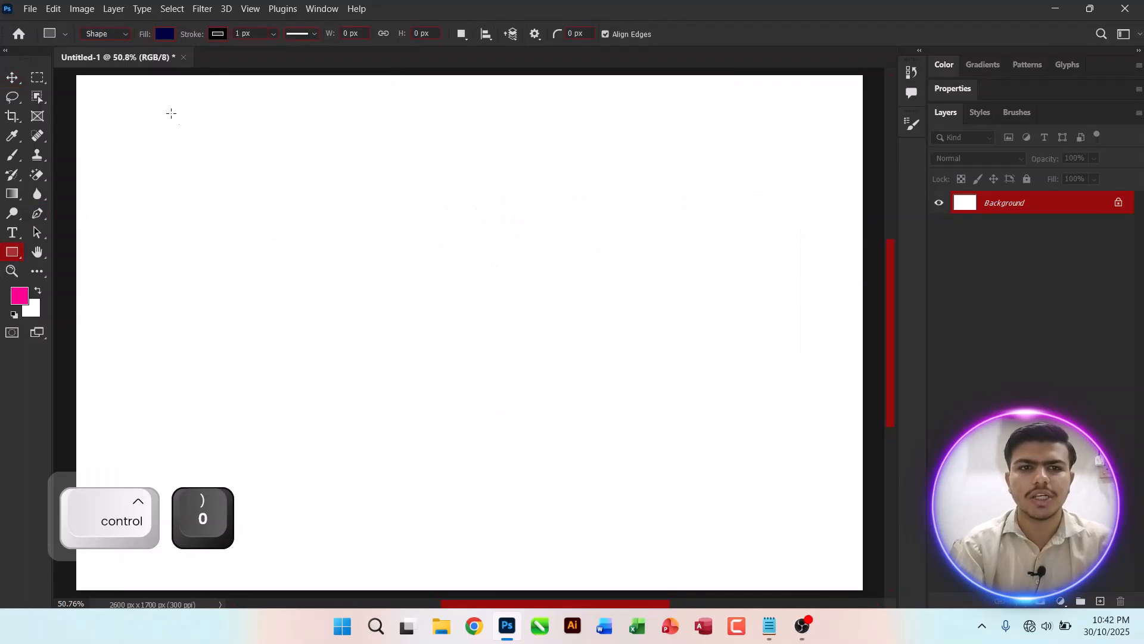
{"action": "scroll", "coordinate": [127, 105], "scroll_direction": "up", "scroll_amount": 1}
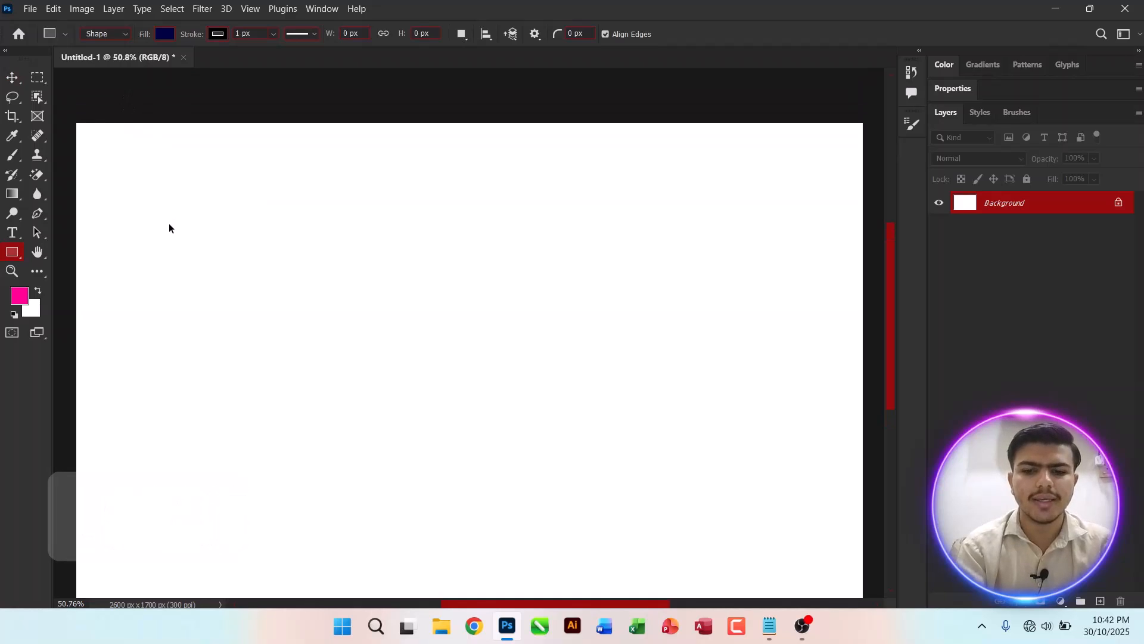
{"action": "key", "text": "ctrl+0"}
{"action": "left_click_drag", "start_coordinate": [110, 109], "coordinate": [189, 584]}
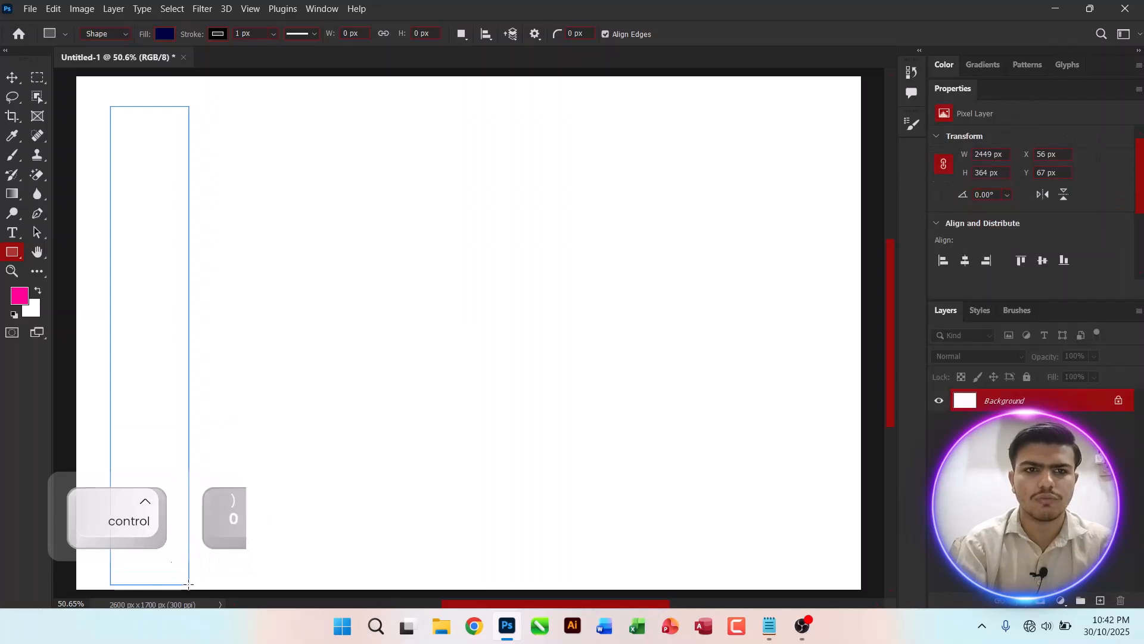
Step: Move the rectangle slightly up and left toward the canvas's top-left corner
{"action": "left_click", "coordinate": [10, 82]}
{"action": "mouse_move", "coordinate": [154, 209]}
{"action": "left_mouse_down"}
{"action": "mouse_move", "coordinate": [146, 187]}
{"action": "mouse_move", "coordinate": [151, 201]}
{"action": "left_mouse_up"}
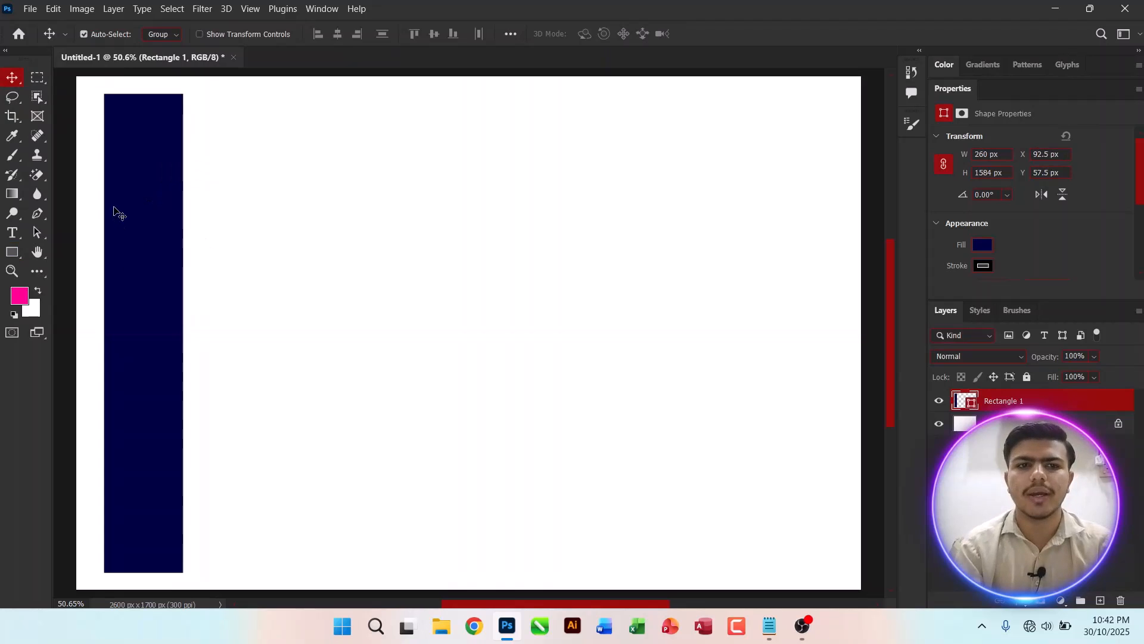
{"action": "key", "text": "ctrl"}
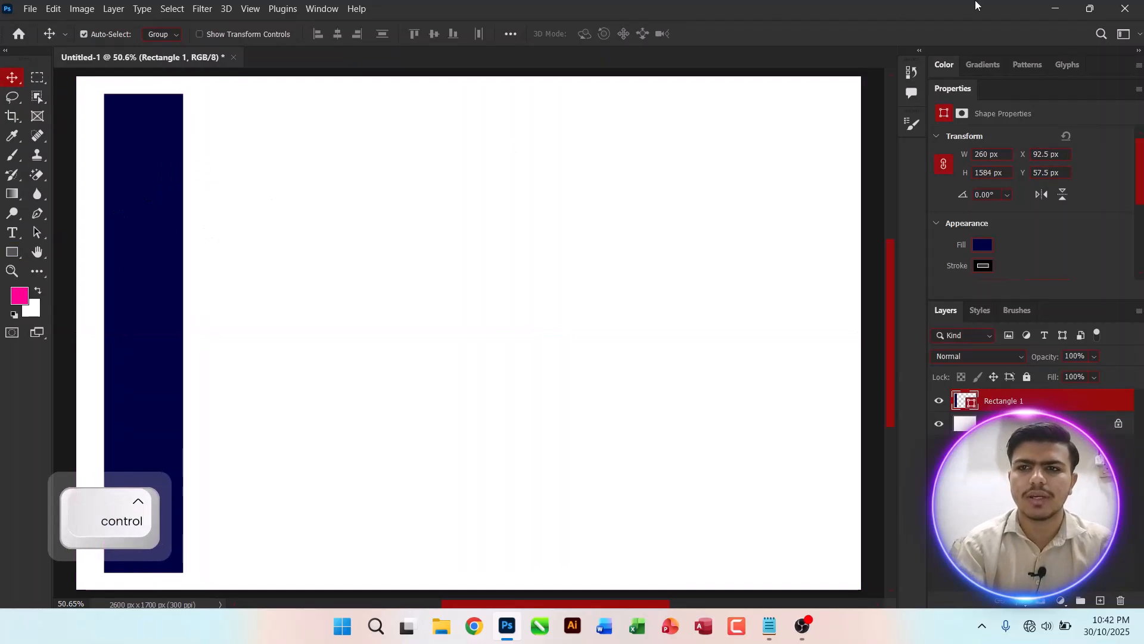
{"action": "double_click", "coordinate": [949, 94]}
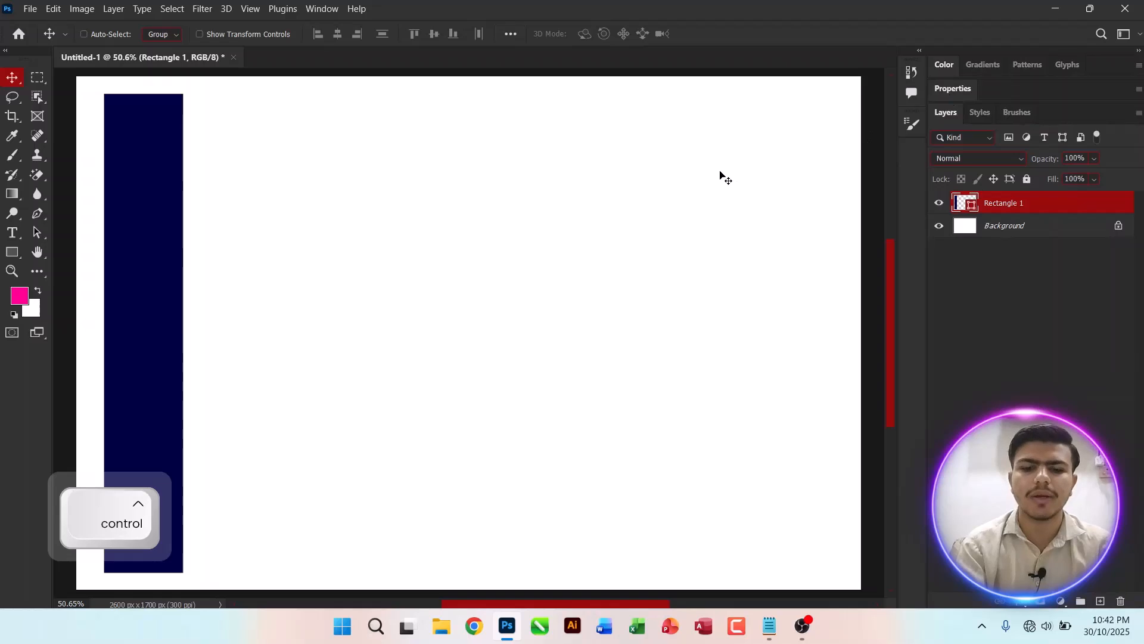
Step: Duplicate the rectangle four times and move the top copy to the canvas's right side
{"action": "key", "text": "ctrl+j"}
{"action": "key", "text": "ctrl+j"}
{"action": "key", "text": "ctrl+j"}
{"action": "key", "text": "ctrl+j"}
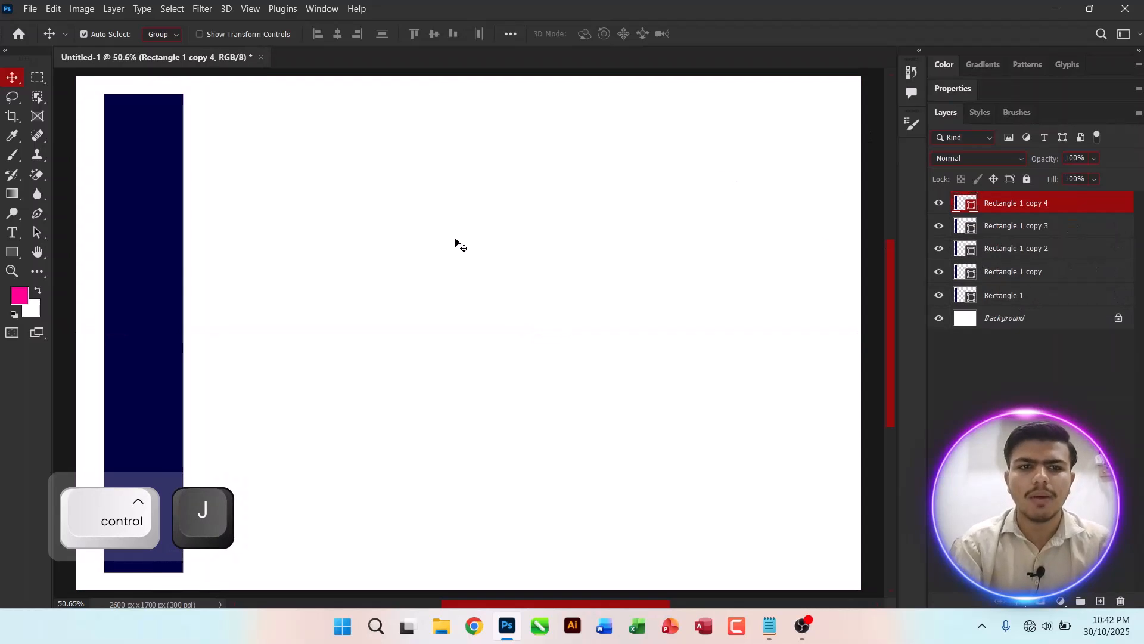
{"action": "left_click_drag", "start_coordinate": [171, 263], "coordinate": [799, 256]}
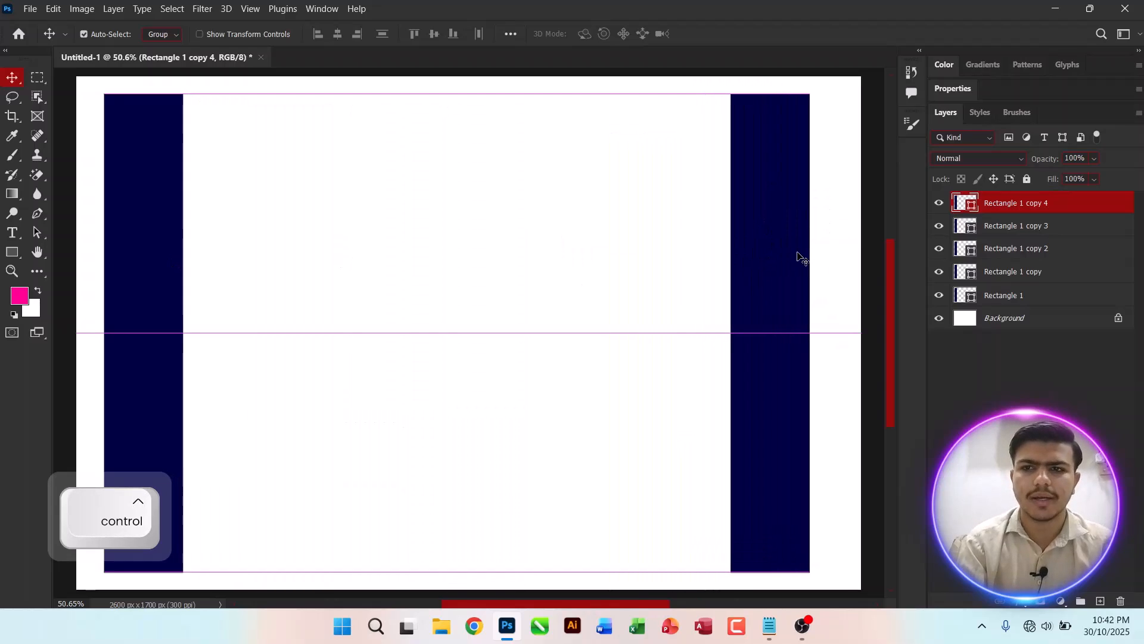
Step: Select all five rectangle layers and distribute them with equal horizontal spacing
{"action": "left_click", "coordinate": [1031, 294], "text": "shift"}
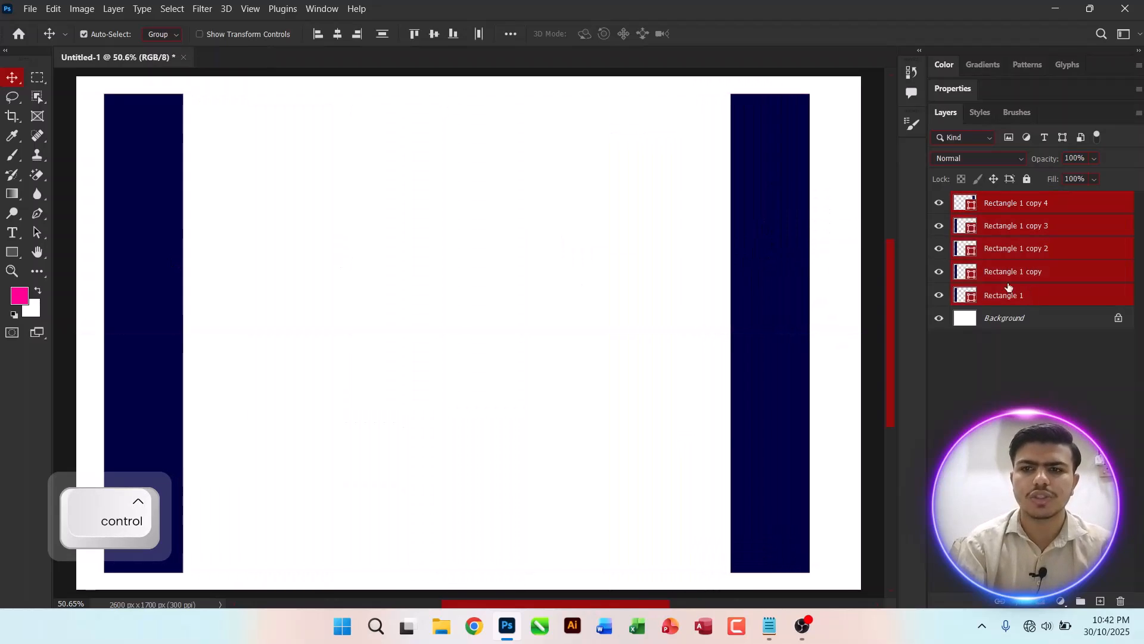
{"action": "left_click", "coordinate": [505, 37]}
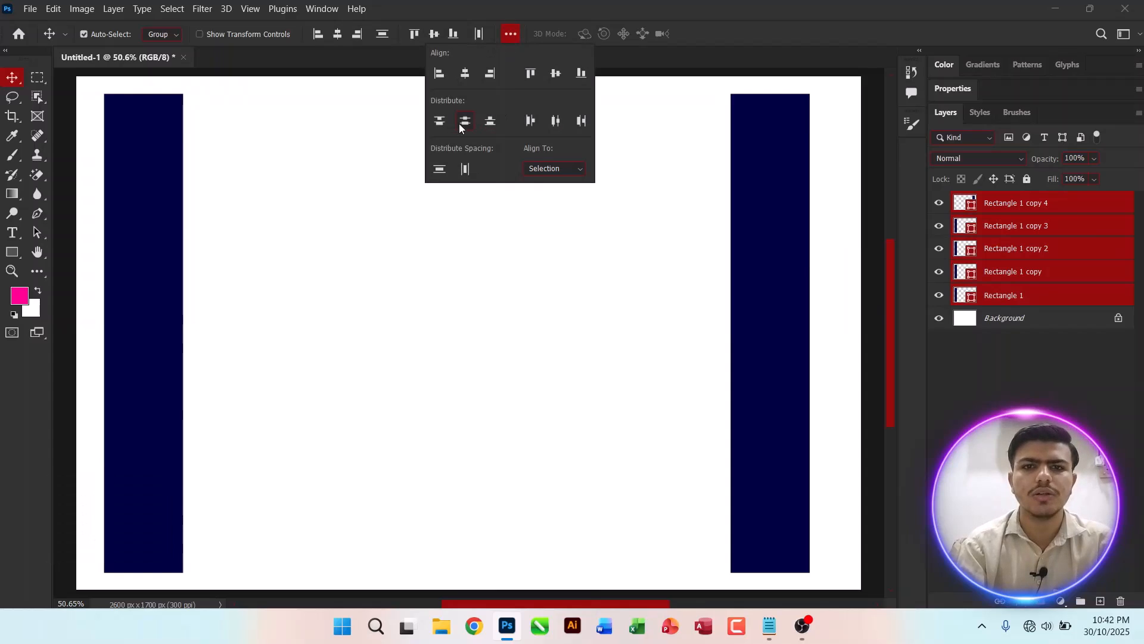
{"action": "left_click", "coordinate": [468, 171]}
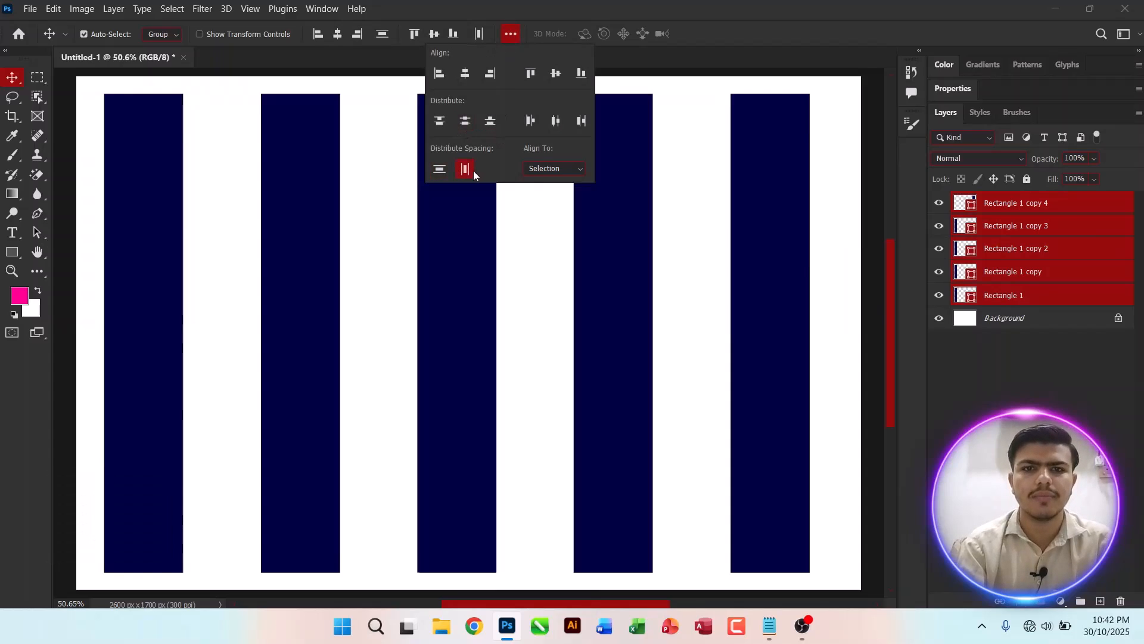
{"action": "left_click", "coordinate": [248, 278]}
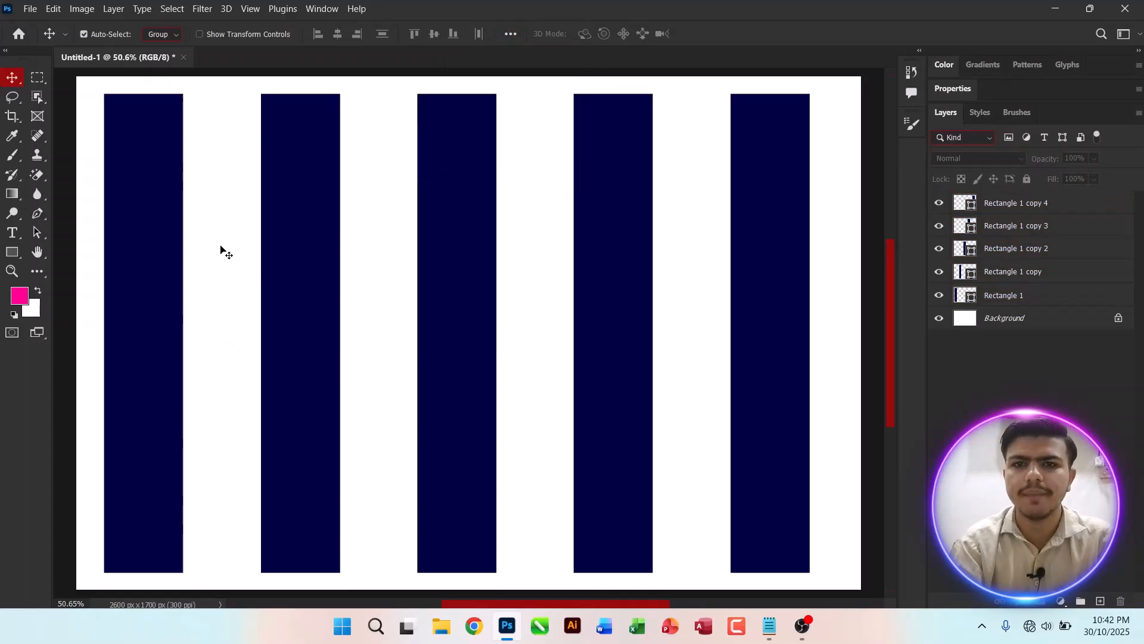
Step: Select all five rectangles, open and commit Free Transform, and duplicate the whole set
{"action": "left_click", "coordinate": [1047, 202]}
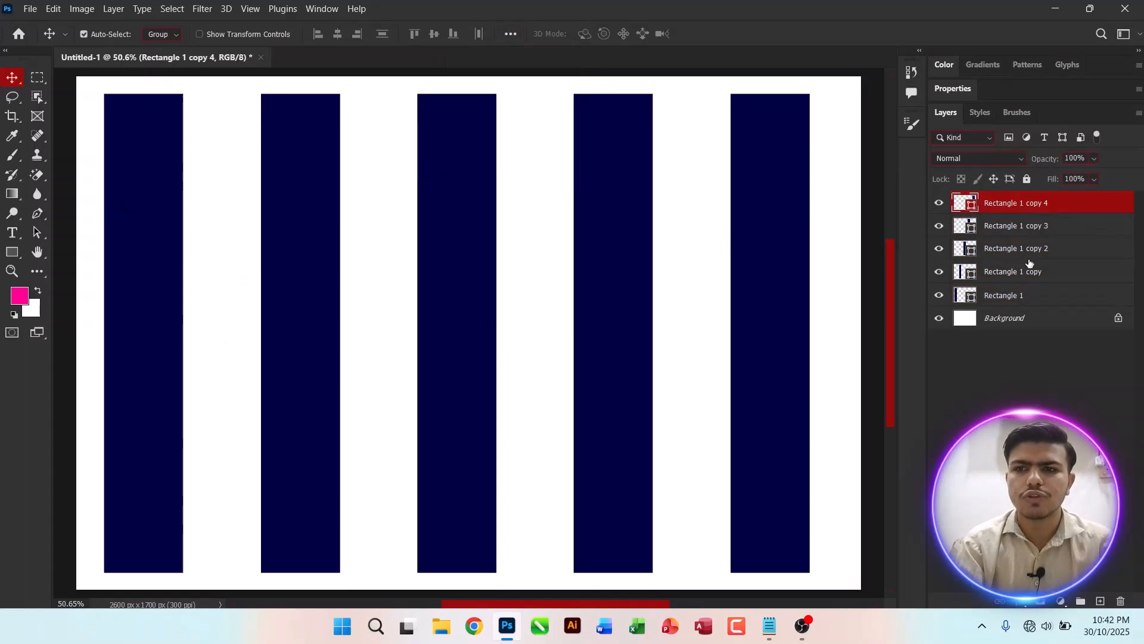
{"action": "left_click", "coordinate": [1017, 307], "text": "shift"}
{"action": "key", "text": "ctrl"}
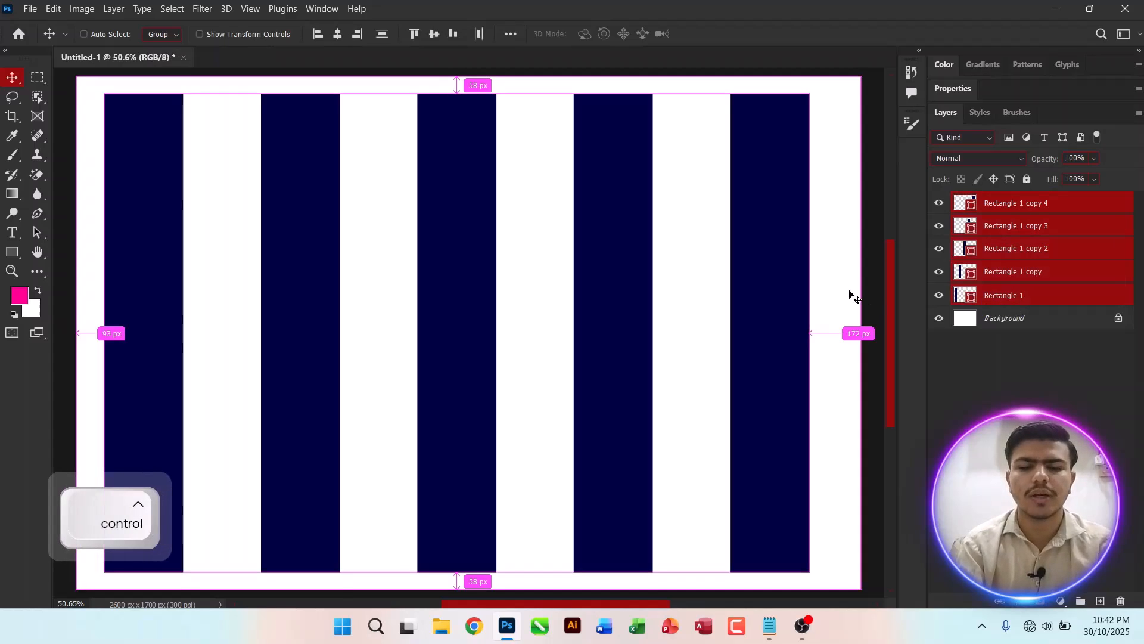
{"action": "key", "text": "ctrl+t"}
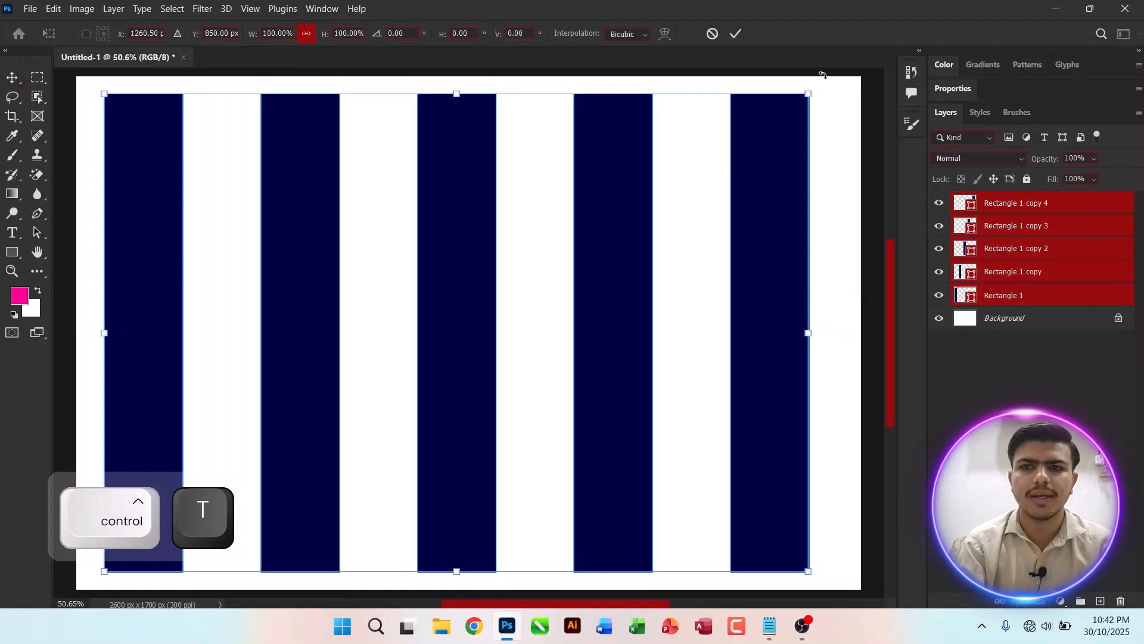
{"action": "left_click", "coordinate": [736, 34]}
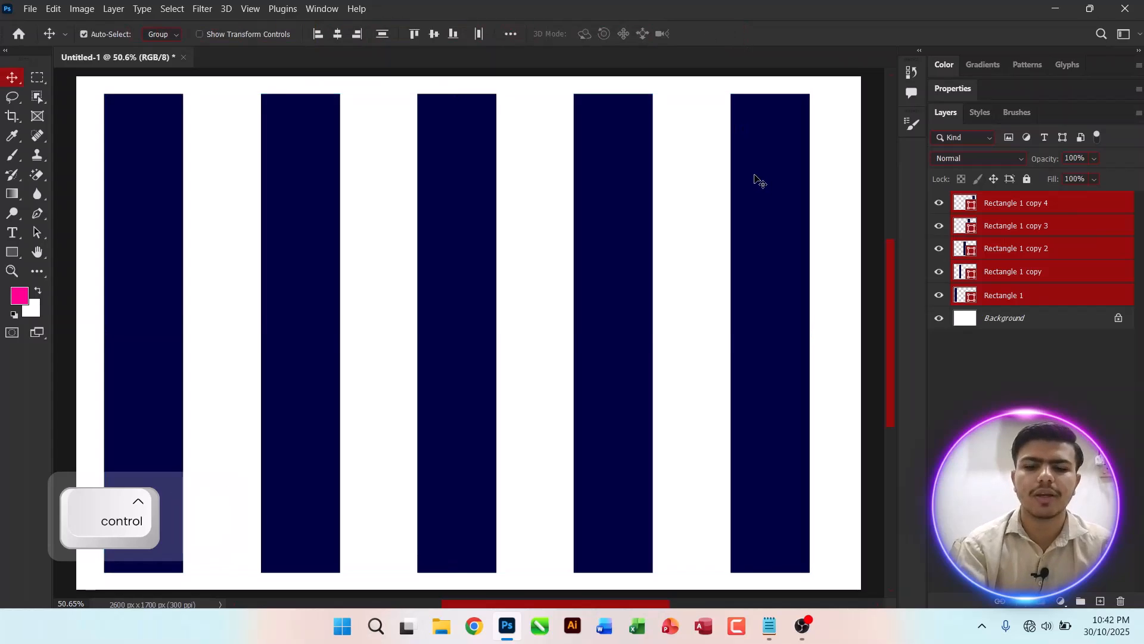
{"action": "key", "text": "ctrl+j"}
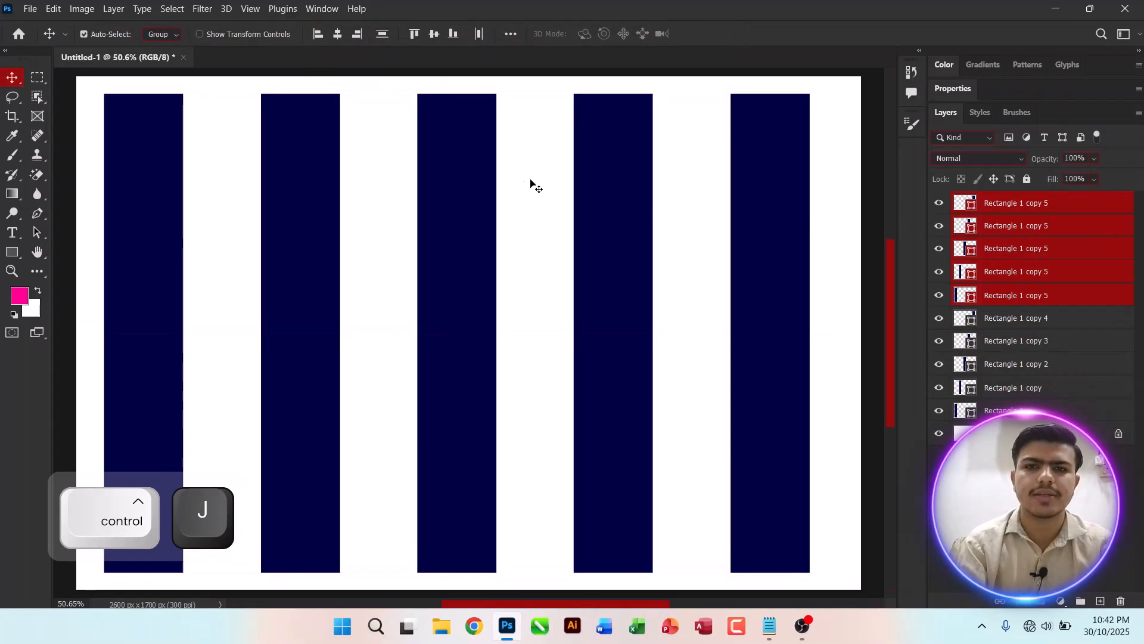
Step: Delete the five duplicated rectangle layers
{"action": "key", "text": "ctrl+t"}
{"action": "left_click_drag", "start_coordinate": [836, 79], "coordinate": [355, 187]}
{"action": "key", "text": "Escape"}
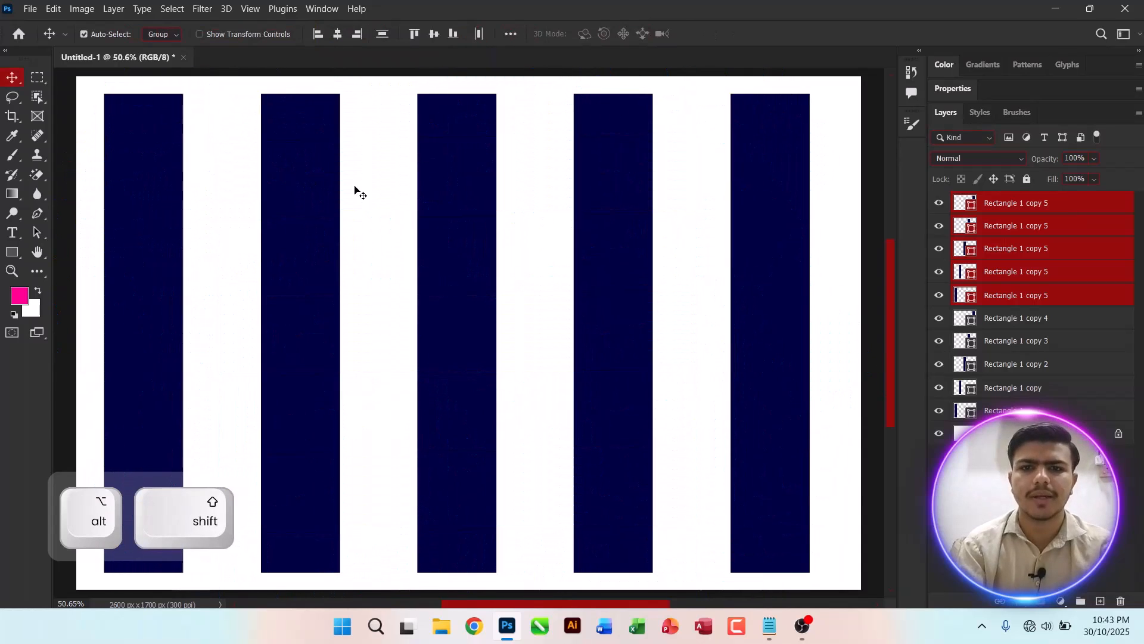
{"action": "key", "text": "Delete"}
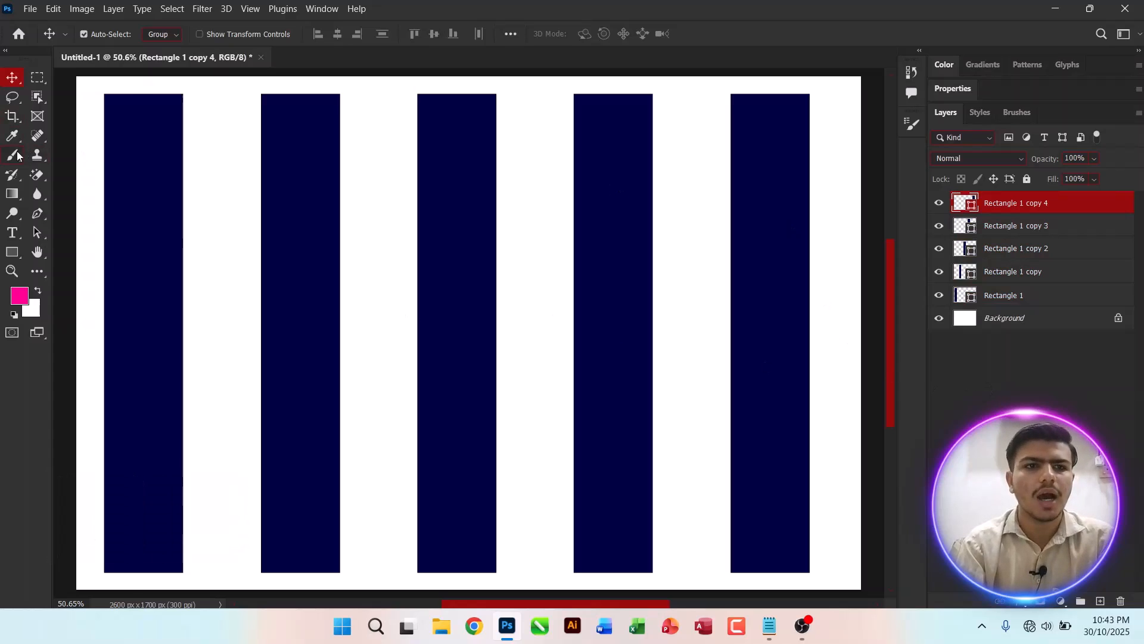
Step: Draw a horizontal rectangle about 2484 × 218 px across the top of the stripes and fill it lime green
{"action": "left_click", "coordinate": [12, 252]}
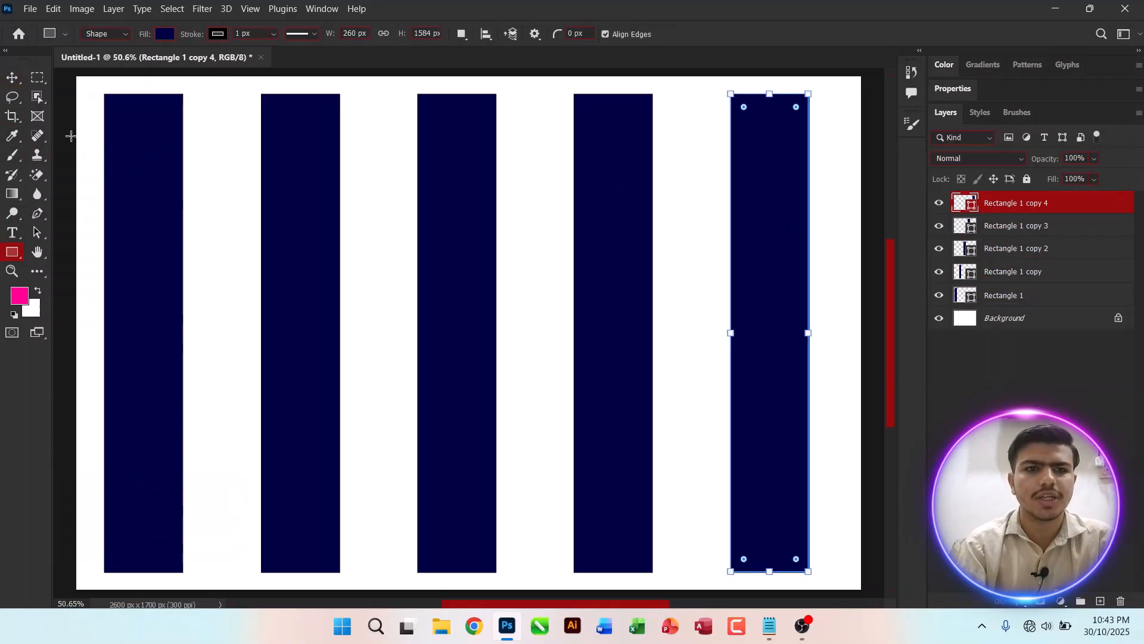
{"action": "left_click_drag", "start_coordinate": [84, 119], "coordinate": [833, 184]}
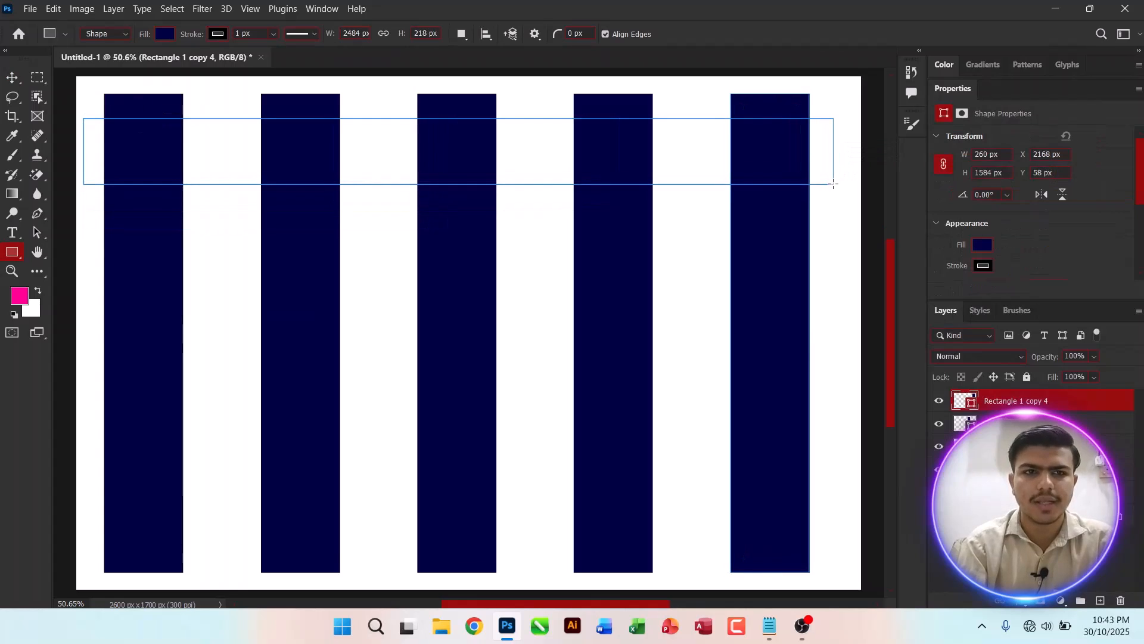
{"action": "left_click", "coordinate": [166, 34]}
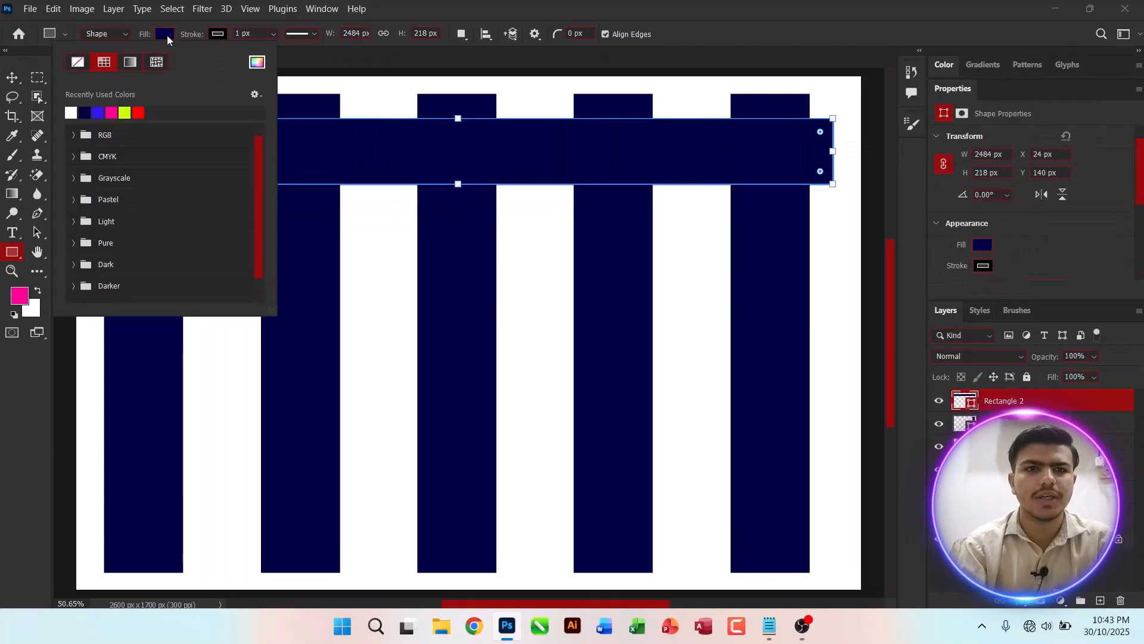
{"action": "left_click", "coordinate": [112, 112]}
{"action": "left_click", "coordinate": [12, 78]}
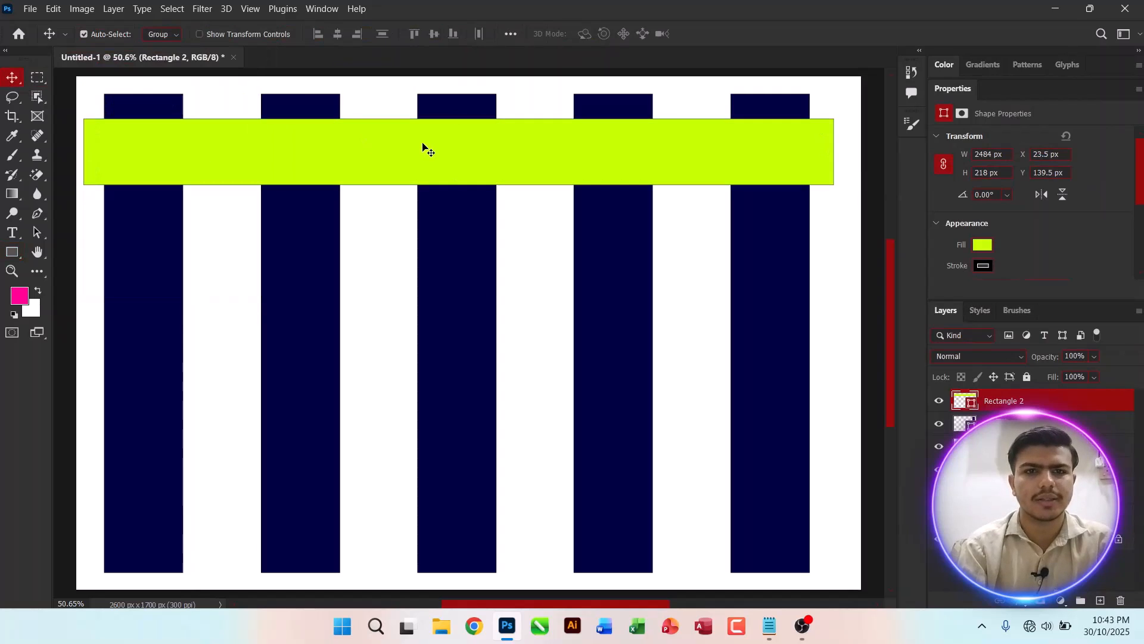
Step: Select the five vertical navy rectangles and set their stroke to none
{"action": "left_click_drag", "start_coordinate": [423, 143], "coordinate": [421, 145]}
{"action": "left_click_drag", "start_coordinate": [841, 229], "coordinate": [159, 268]}
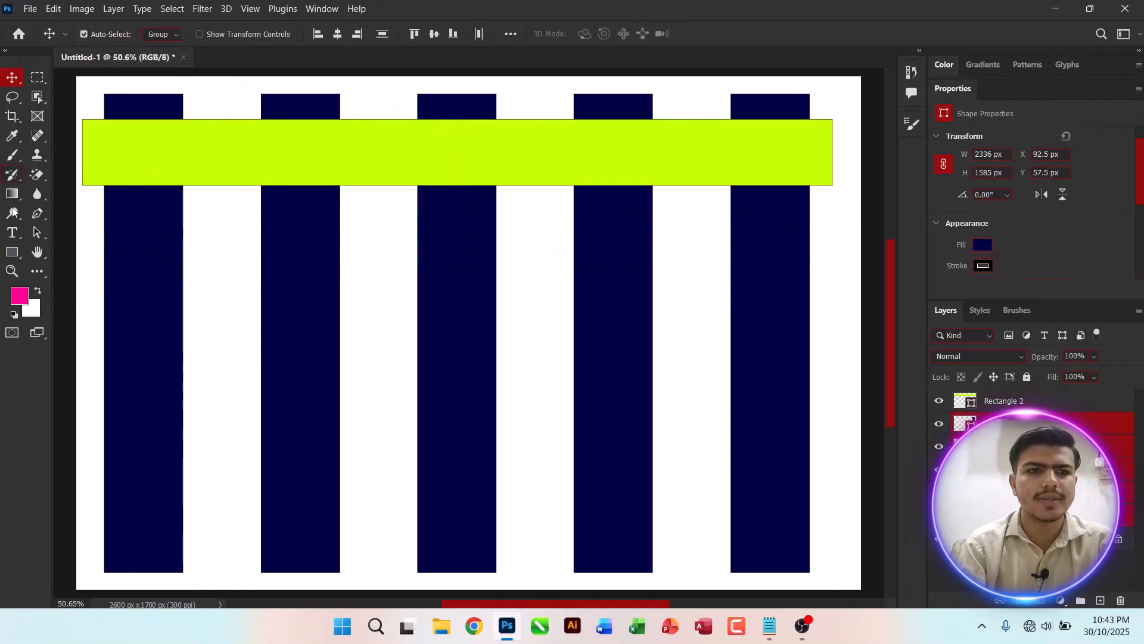
{"action": "left_click", "coordinate": [12, 253]}
{"action": "left_click", "coordinate": [218, 35]}
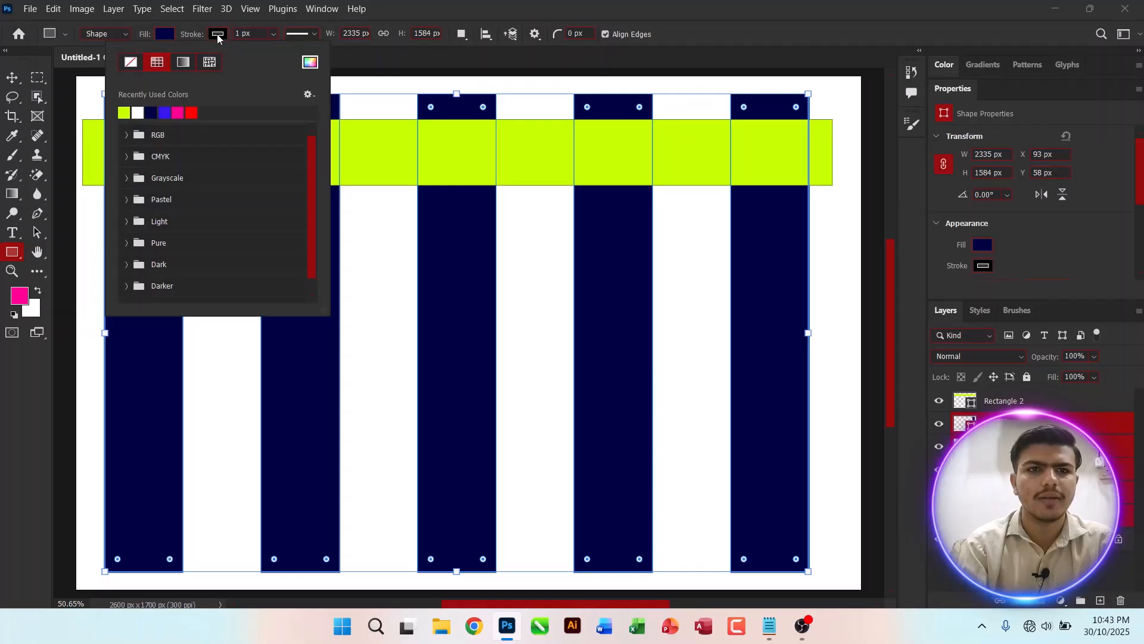
{"action": "left_click", "coordinate": [131, 62]}
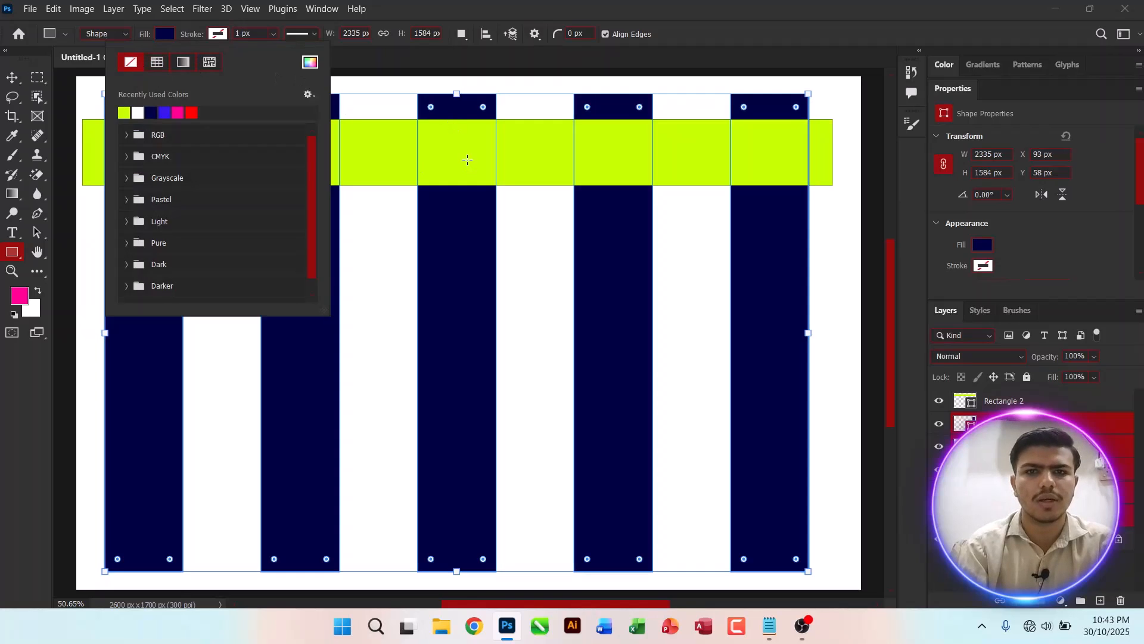
{"action": "left_click", "coordinate": [12, 77]}
Step: Set the lime horizontal bar's stroke to none as well
{"action": "left_click", "coordinate": [223, 149]}
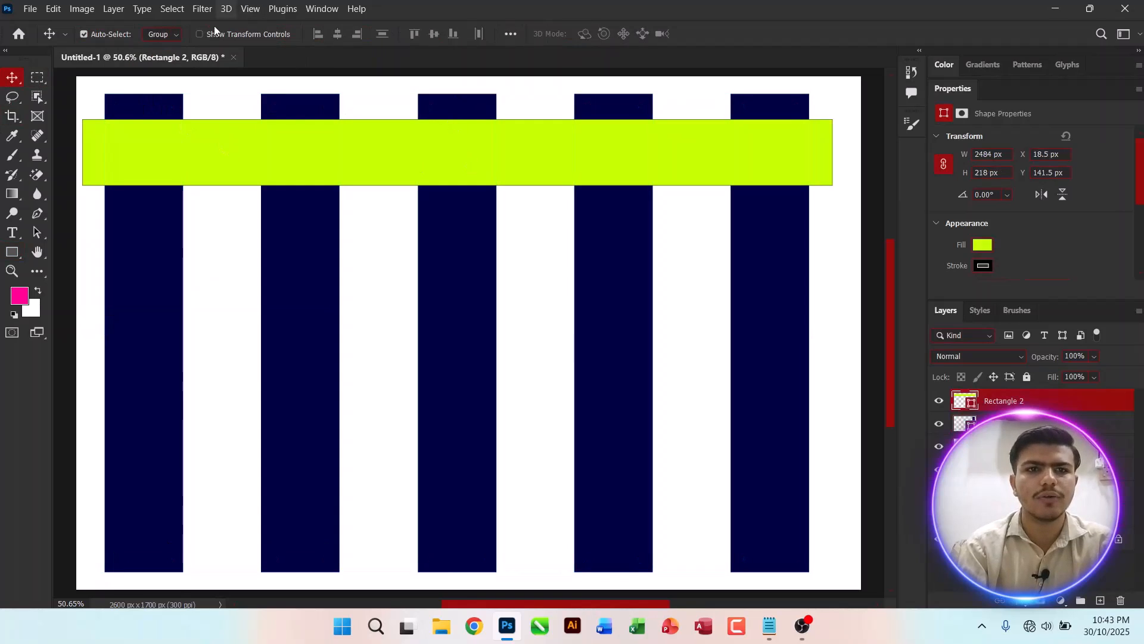
{"action": "left_click", "coordinate": [18, 252]}
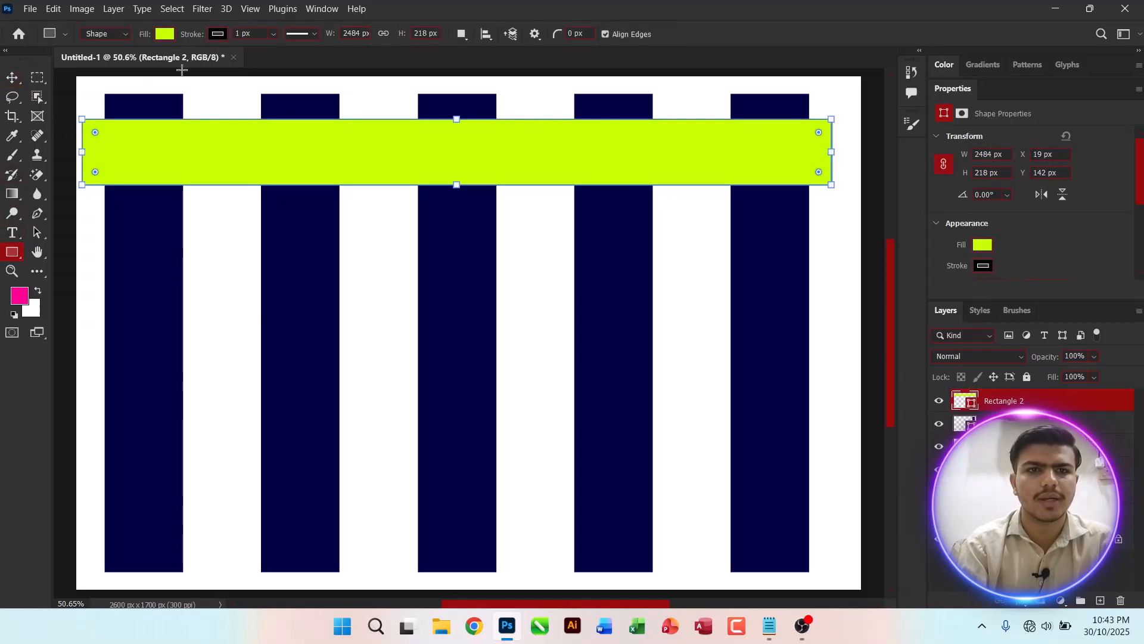
{"action": "left_click", "coordinate": [218, 33]}
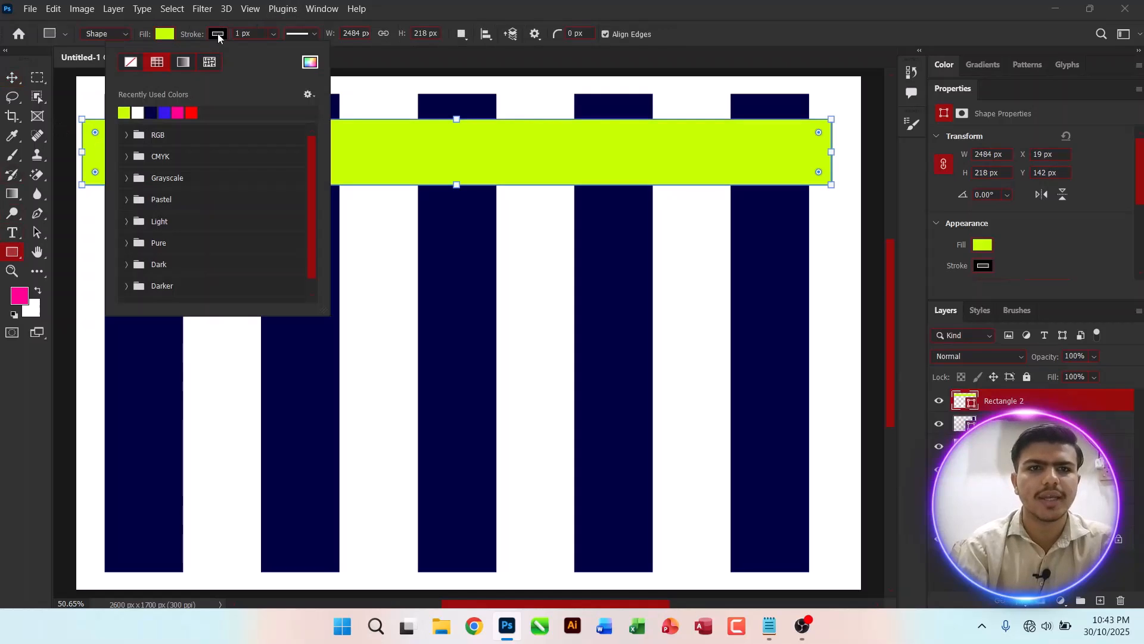
{"action": "left_click", "coordinate": [123, 64]}
{"action": "left_click", "coordinate": [779, 202]}
{"action": "left_click", "coordinate": [601, 277]}
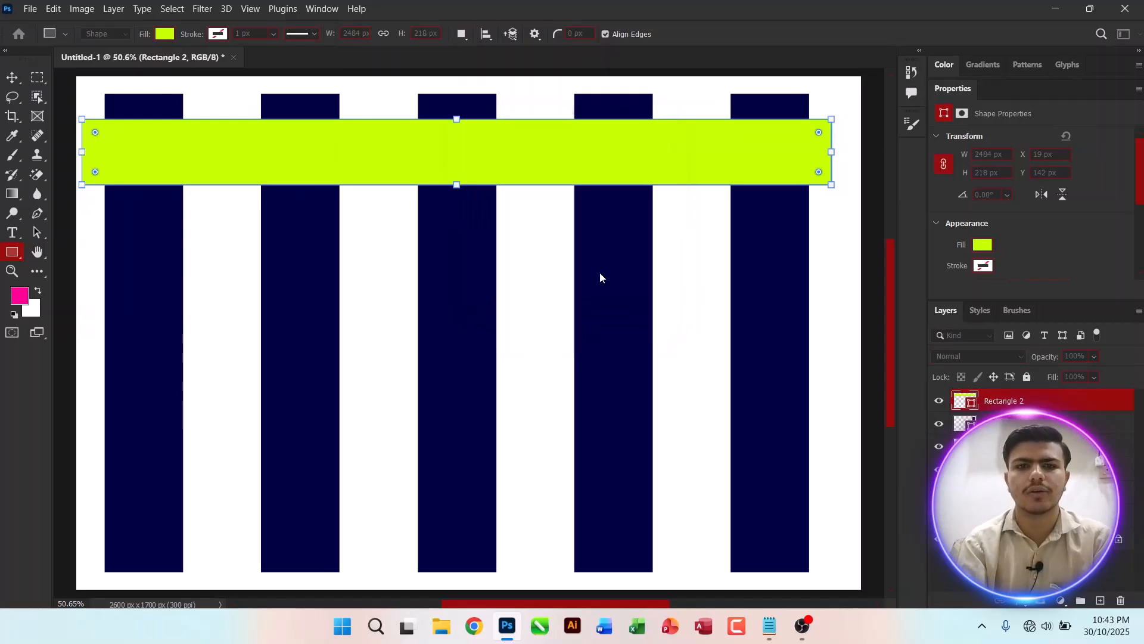
{"action": "left_click", "coordinate": [11, 78]}
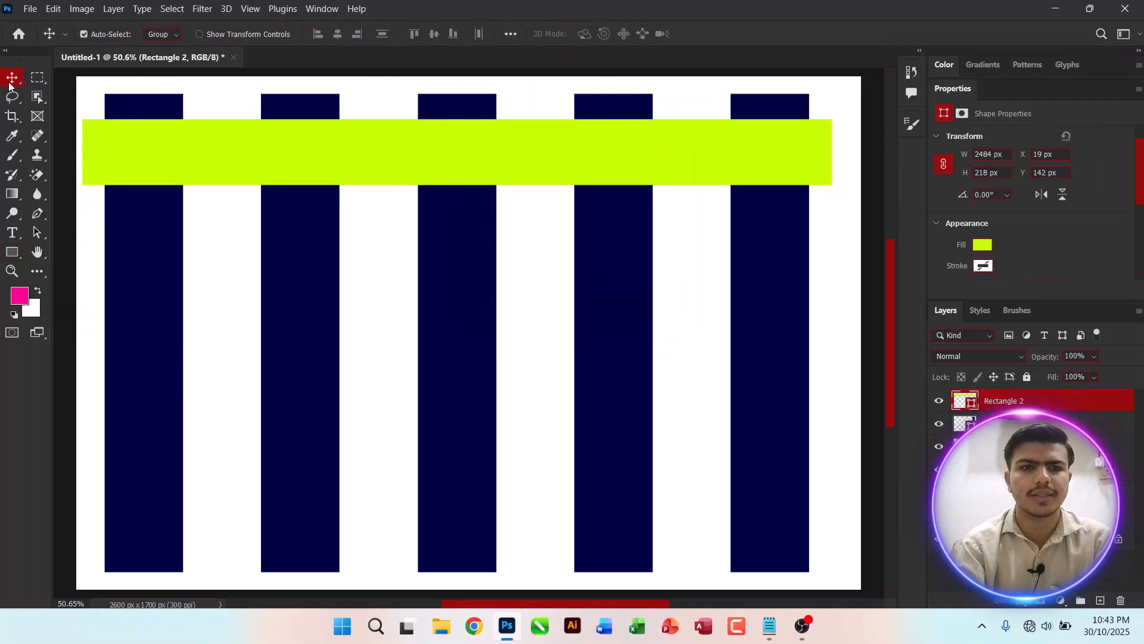
Step: Duplicate the lime bar four times and move the top copy to the bottom of the canvas
{"action": "left_click", "coordinate": [639, 286]}
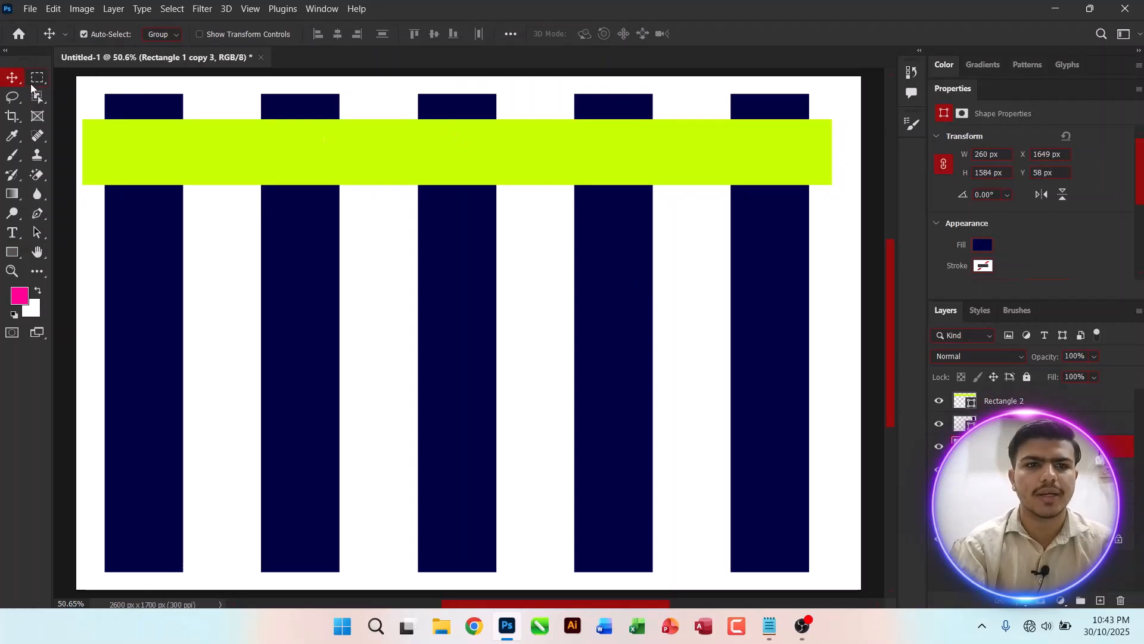
{"action": "left_click", "coordinate": [719, 175]}
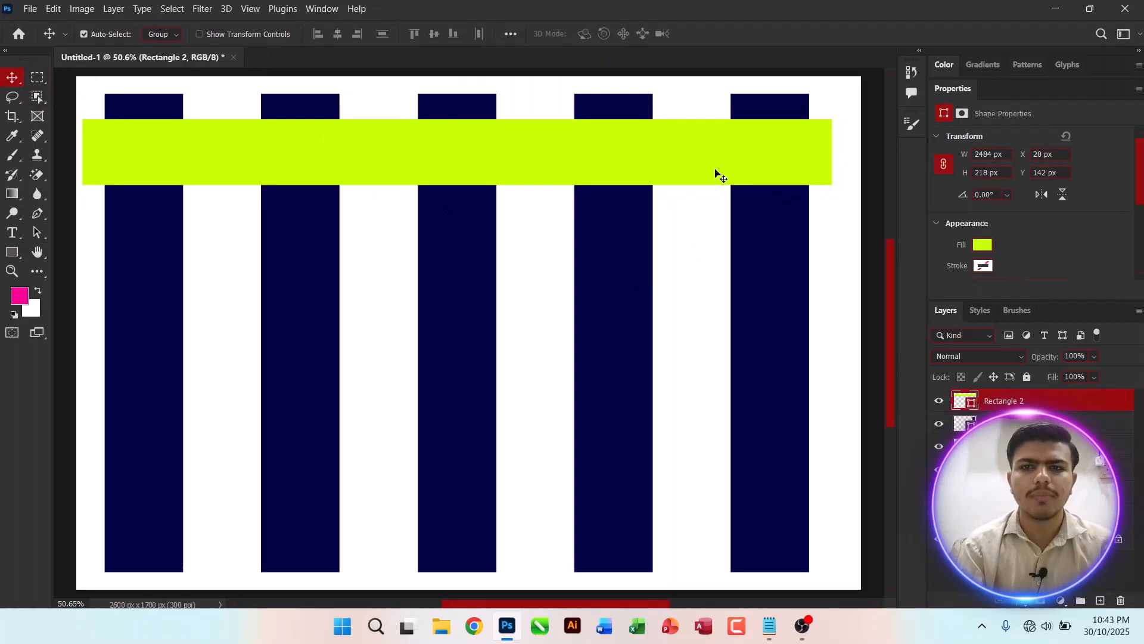
{"action": "key", "text": "ctrl+j"}
{"action": "key", "text": "ctrl+j"}
{"action": "key", "text": "ctrl+j"}
{"action": "key", "text": "ctrl+j"}
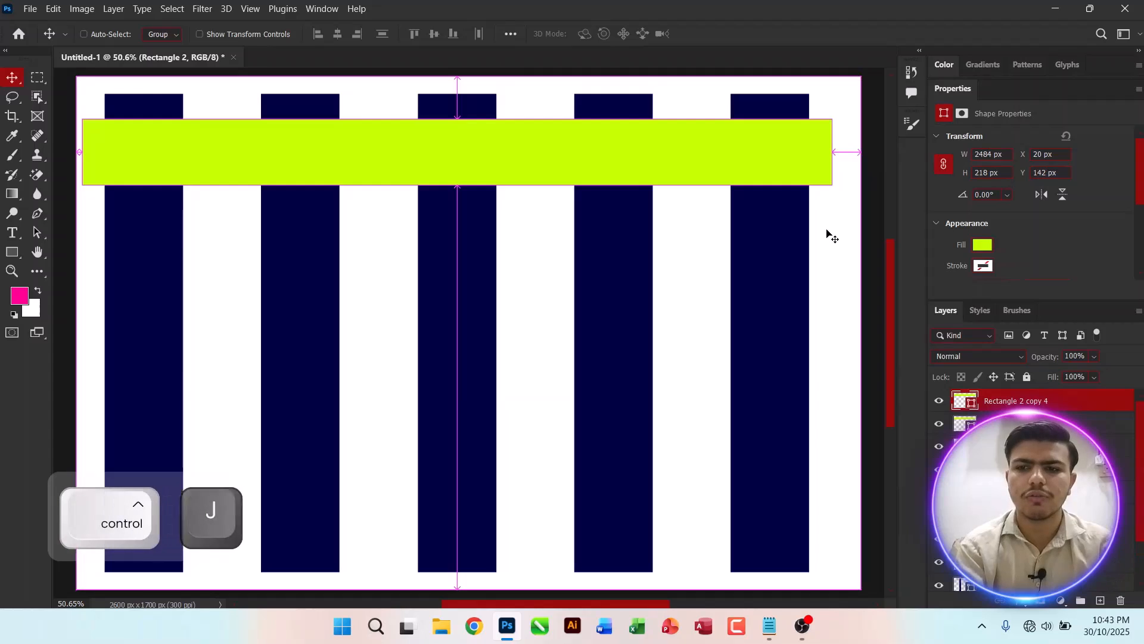
{"action": "double_click", "coordinate": [969, 91]}
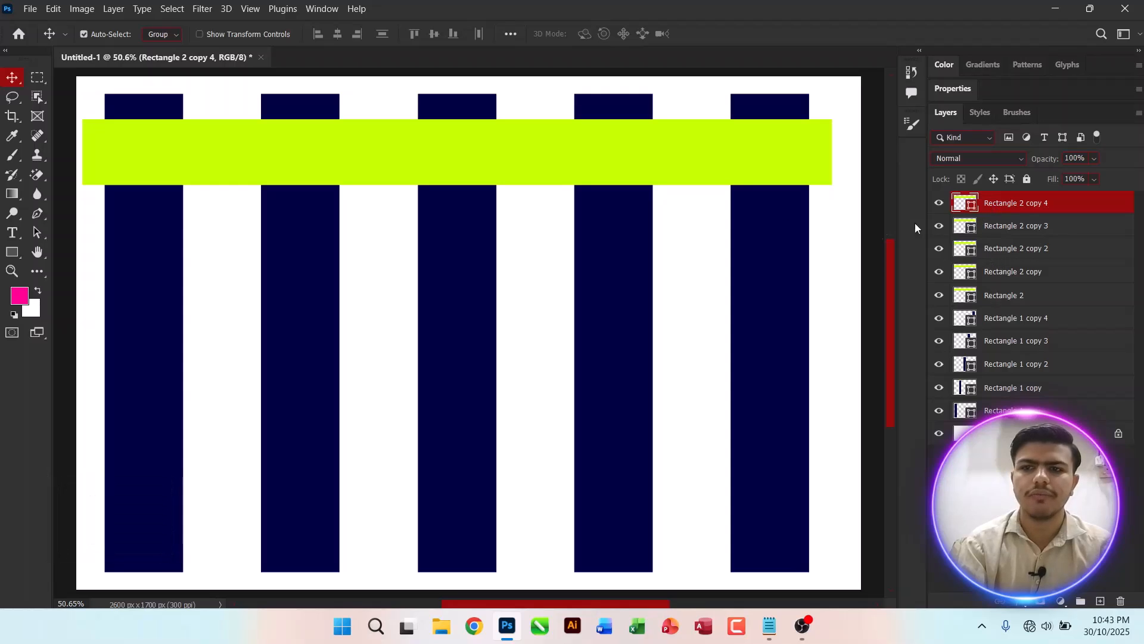
{"action": "left_click_drag", "start_coordinate": [688, 139], "coordinate": [701, 506]}
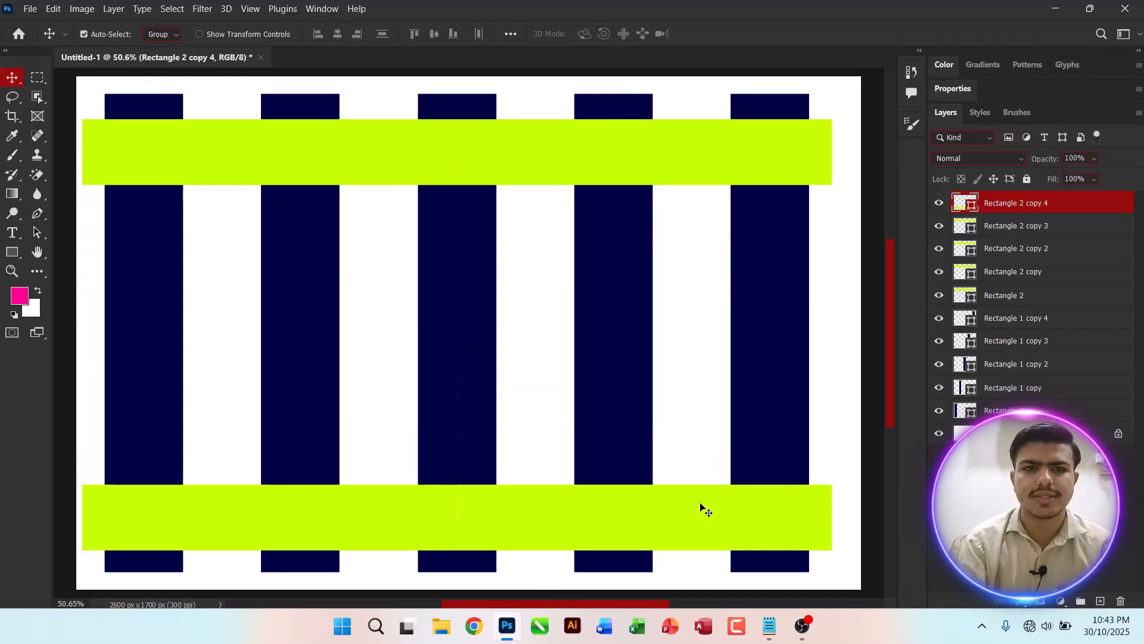
Step: Select all five lime bars and distribute them with equal vertical spacing
{"action": "left_click", "coordinate": [1019, 297], "text": "shift"}
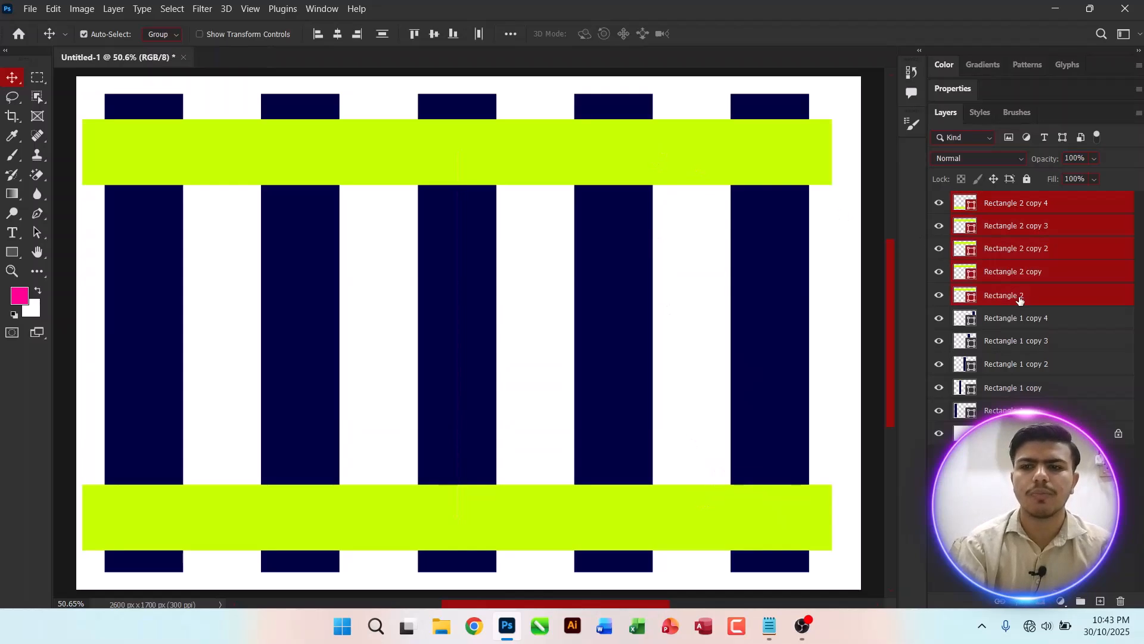
{"action": "left_click", "coordinate": [512, 34]}
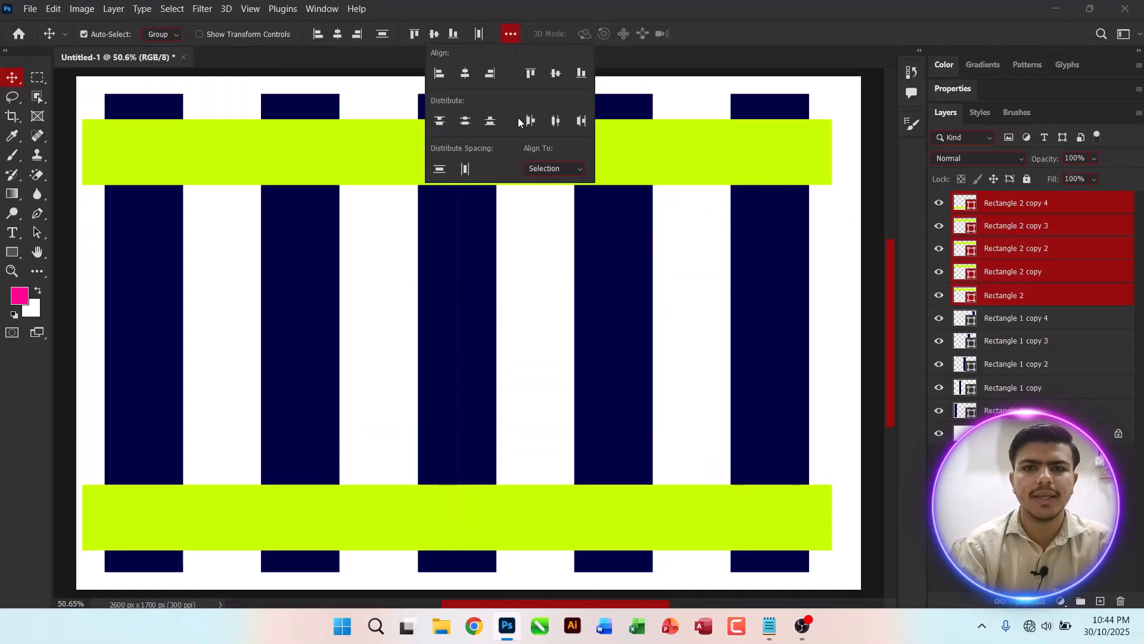
{"action": "left_click", "coordinate": [511, 34]}
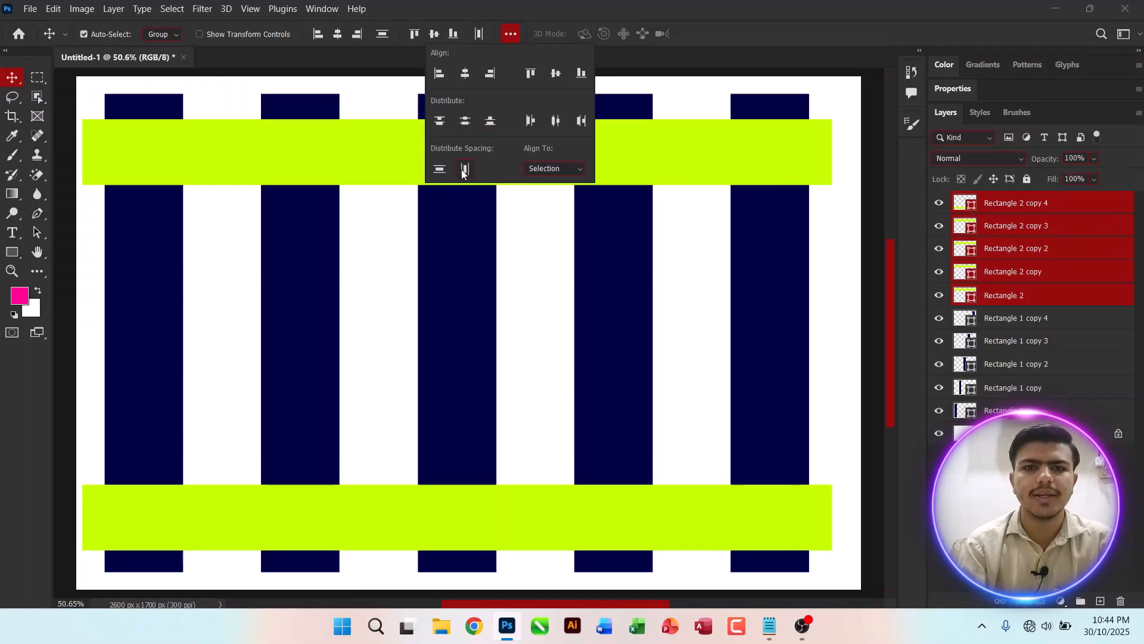
{"action": "left_click", "coordinate": [440, 170]}
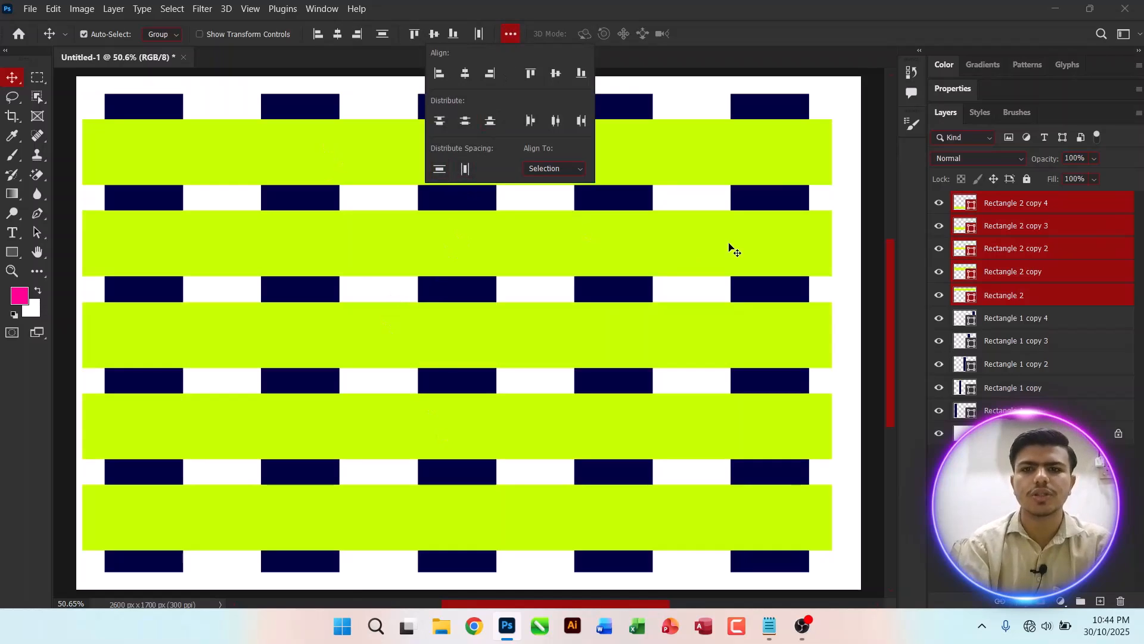
{"action": "left_click", "coordinate": [830, 192]}
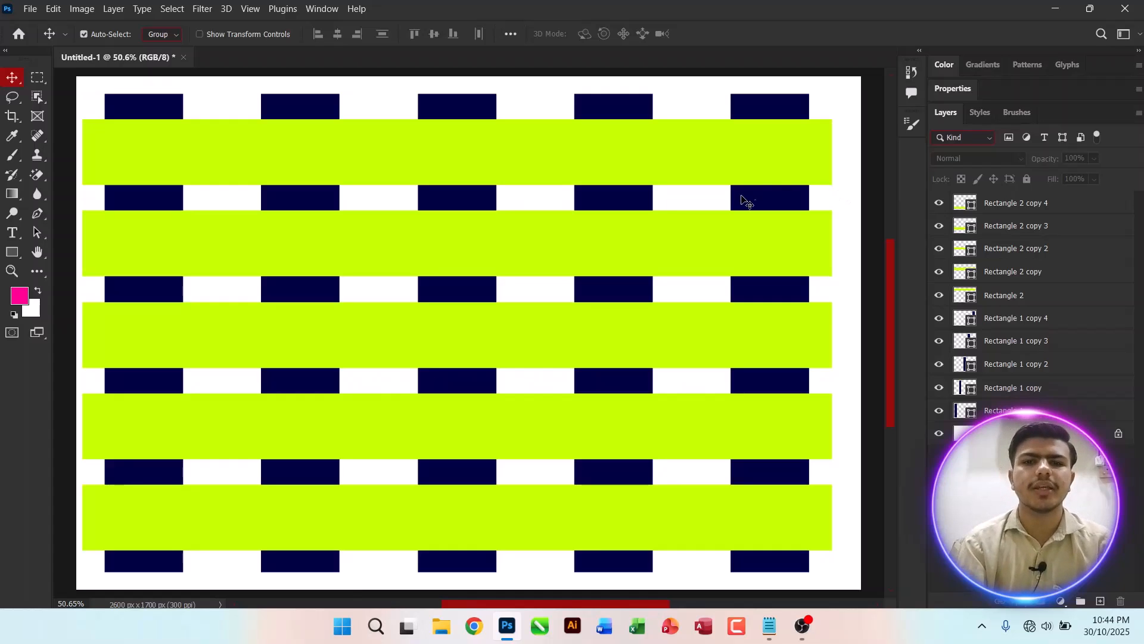
Step: Select the whole canvas and all rectangle layers, and try aligning their vertical centres
{"action": "key", "text": "ctrl+a"}
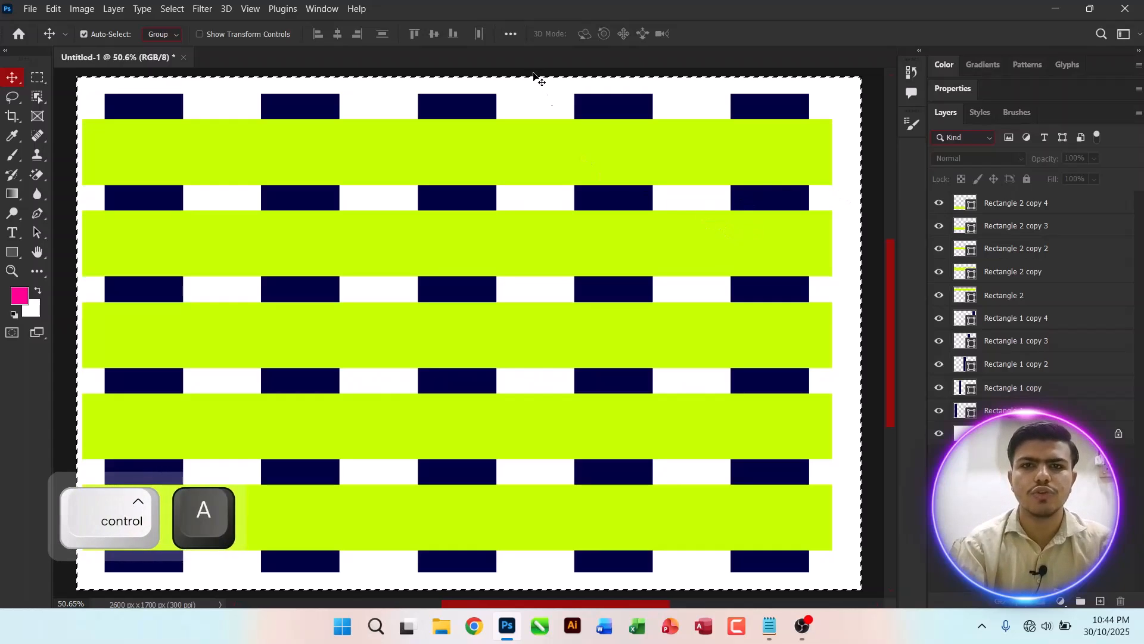
{"action": "left_click", "coordinate": [509, 36]}
{"action": "left_click", "coordinate": [507, 38]}
{"action": "left_click", "coordinate": [1030, 411]}
{"action": "left_click", "coordinate": [1037, 204], "text": "shift"}
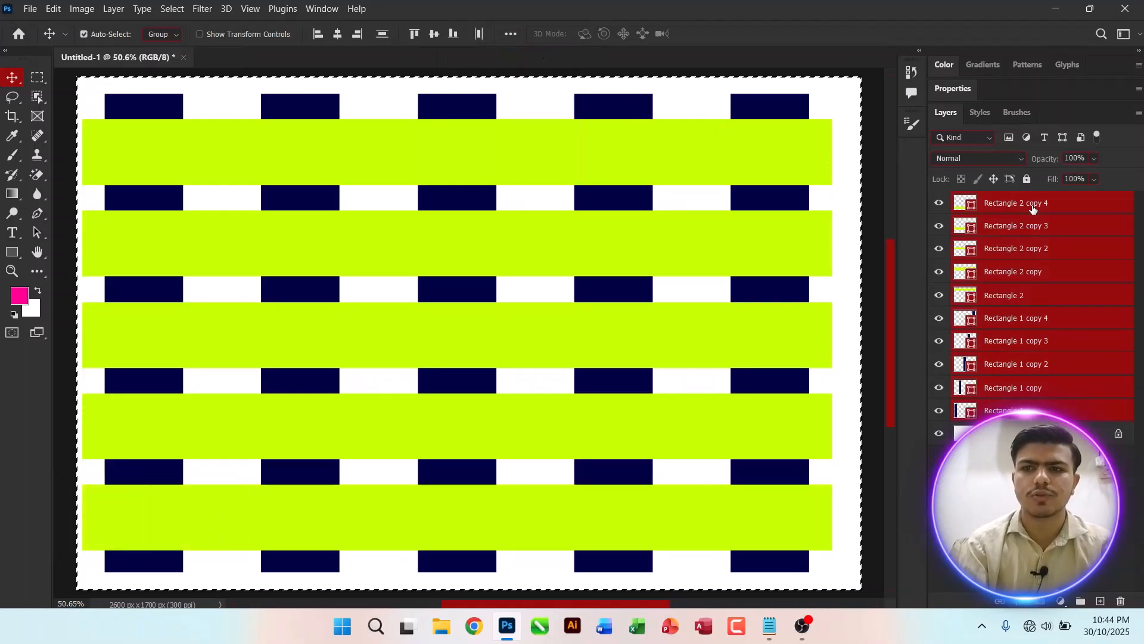
{"action": "left_click", "coordinate": [512, 37]}
{"action": "left_click", "coordinate": [555, 72]}
{"action": "key", "text": "ctrl+z"}
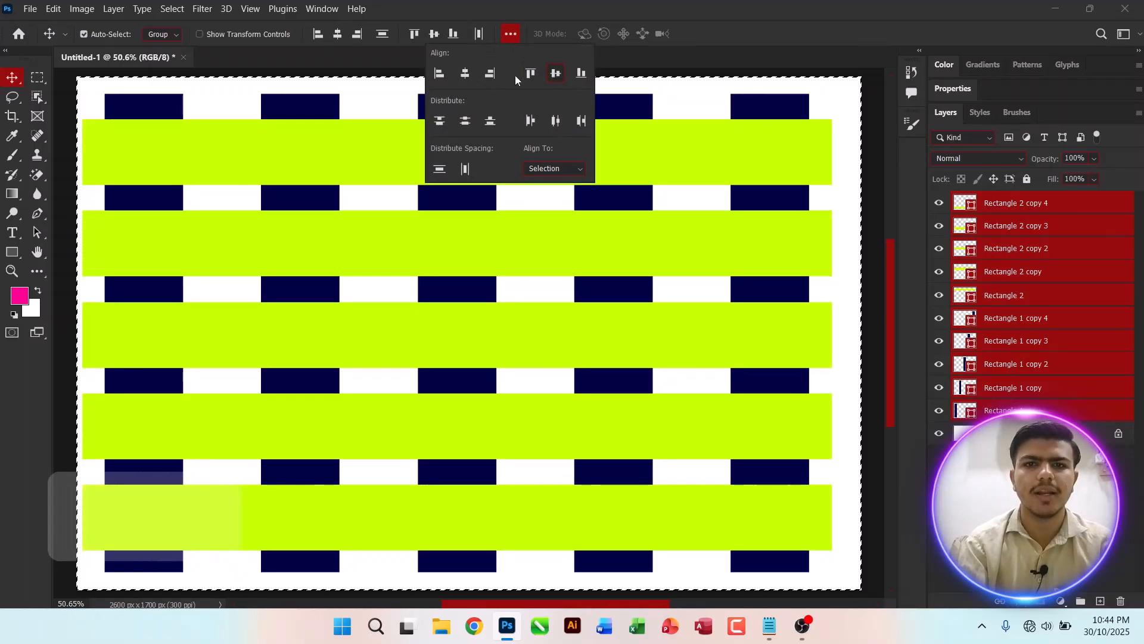
Step: Try both distribute-spacing options, undo the attempts, and deselect the canvas
{"action": "left_click", "coordinate": [441, 172]}
{"action": "key", "text": "ctrl+z"}
{"action": "left_click", "coordinate": [465, 170]}
{"action": "key", "text": "ctrl+z"}
{"action": "key", "text": "ctrl+z"}
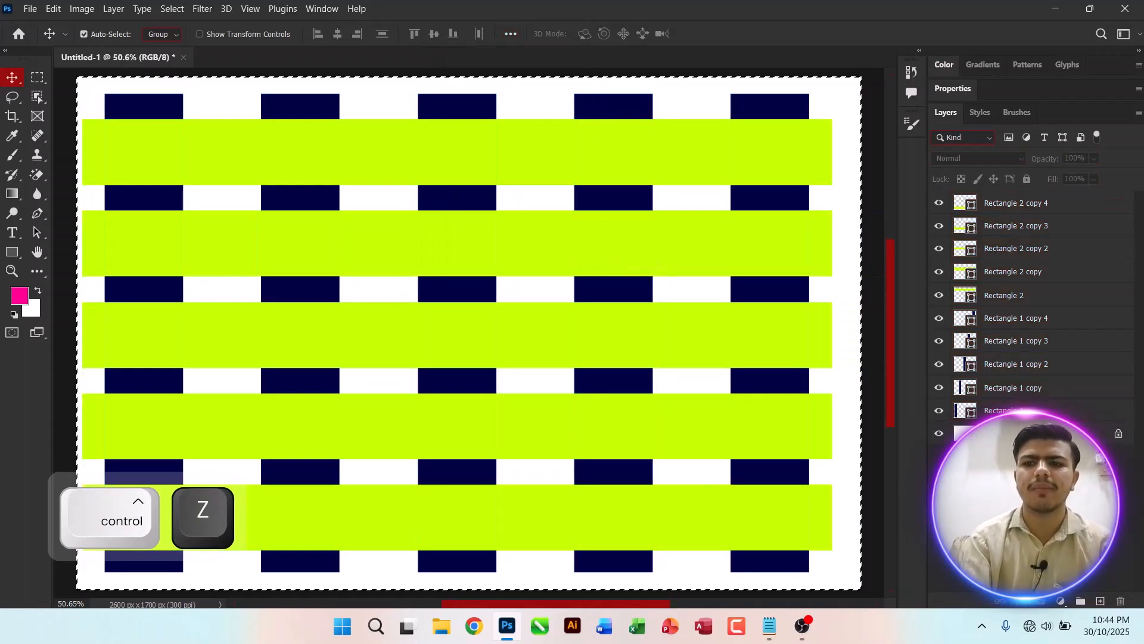
{"action": "key", "text": "ctrl+d"}
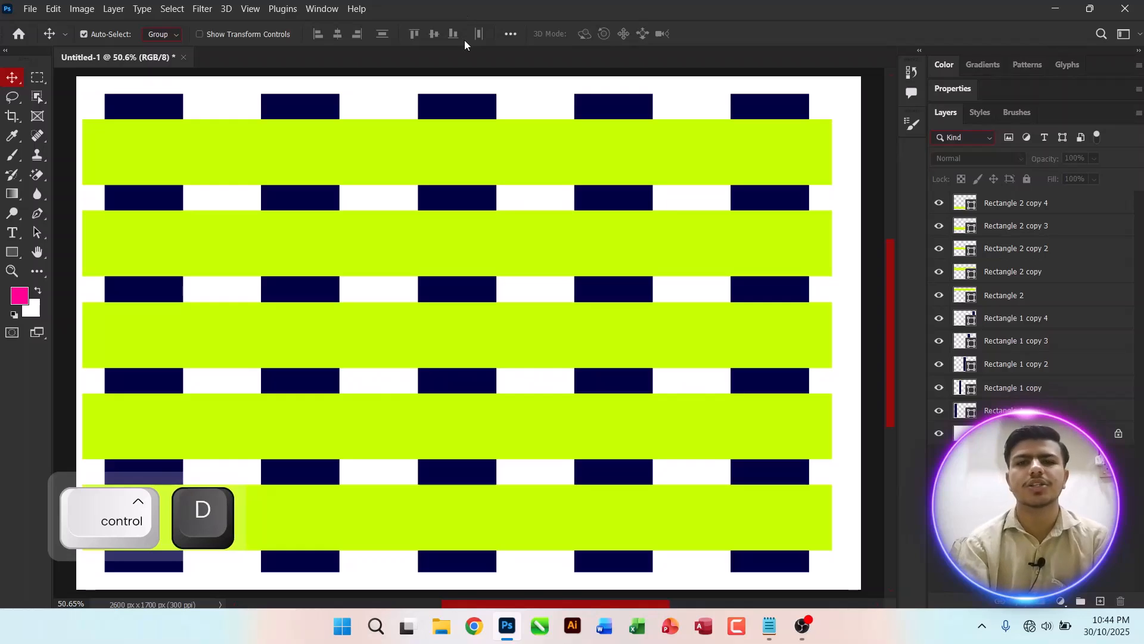
Step: Load the first vertical rectangle's layer as a selection
{"action": "left_click", "coordinate": [150, 99]}
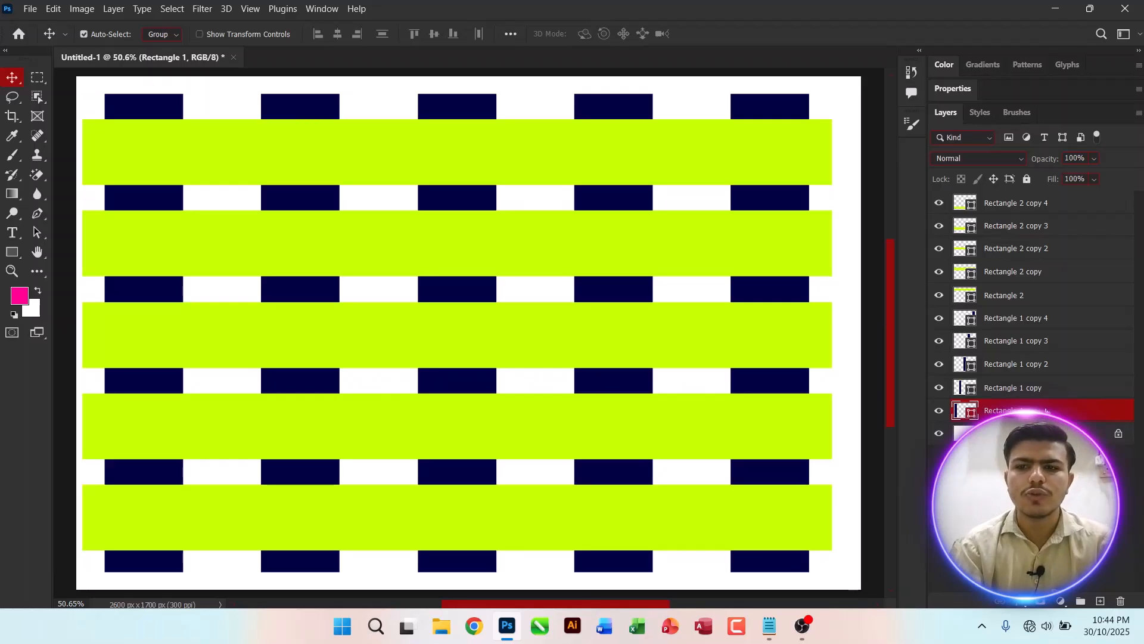
{"action": "key", "text": "ctrl"}
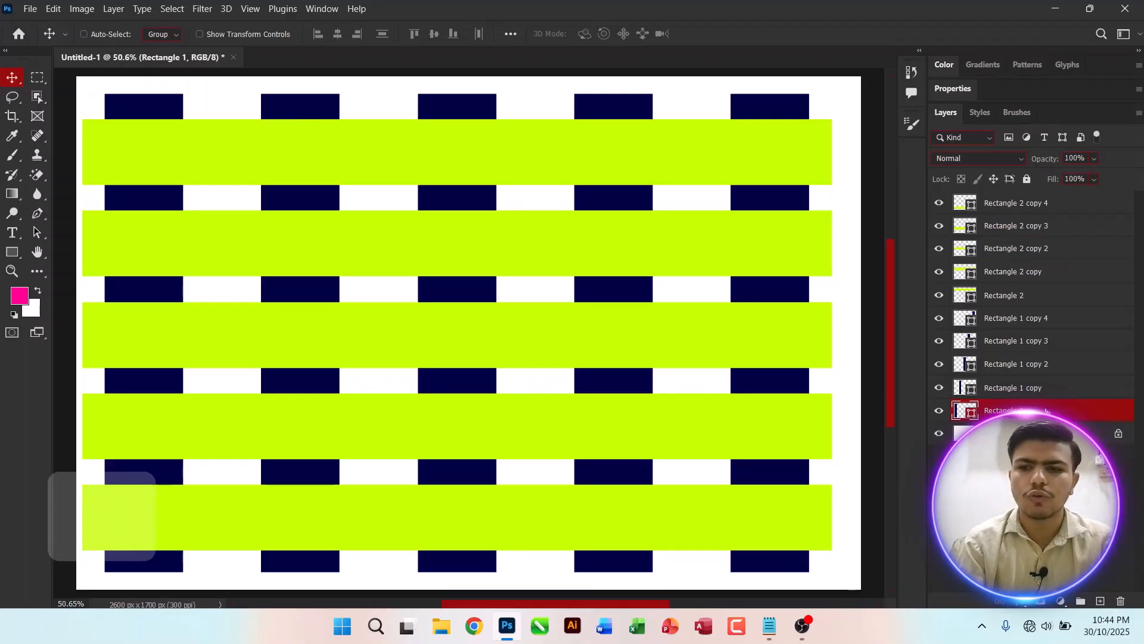
{"action": "left_click", "coordinate": [964, 411], "text": "ctrl"}
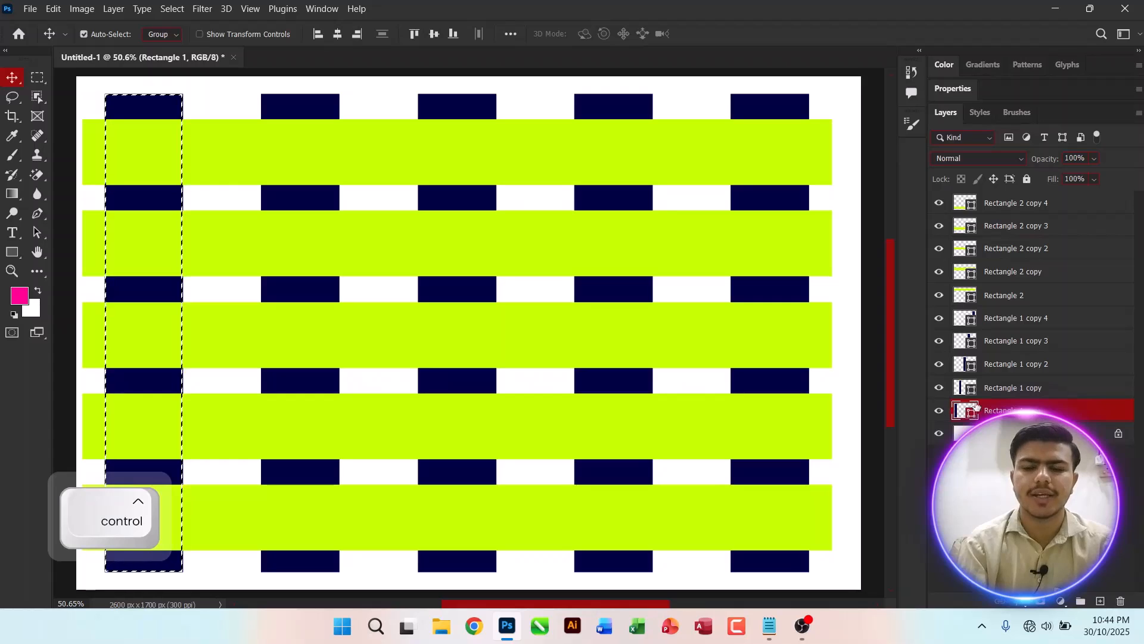
{"action": "key", "text": "super+equal"}
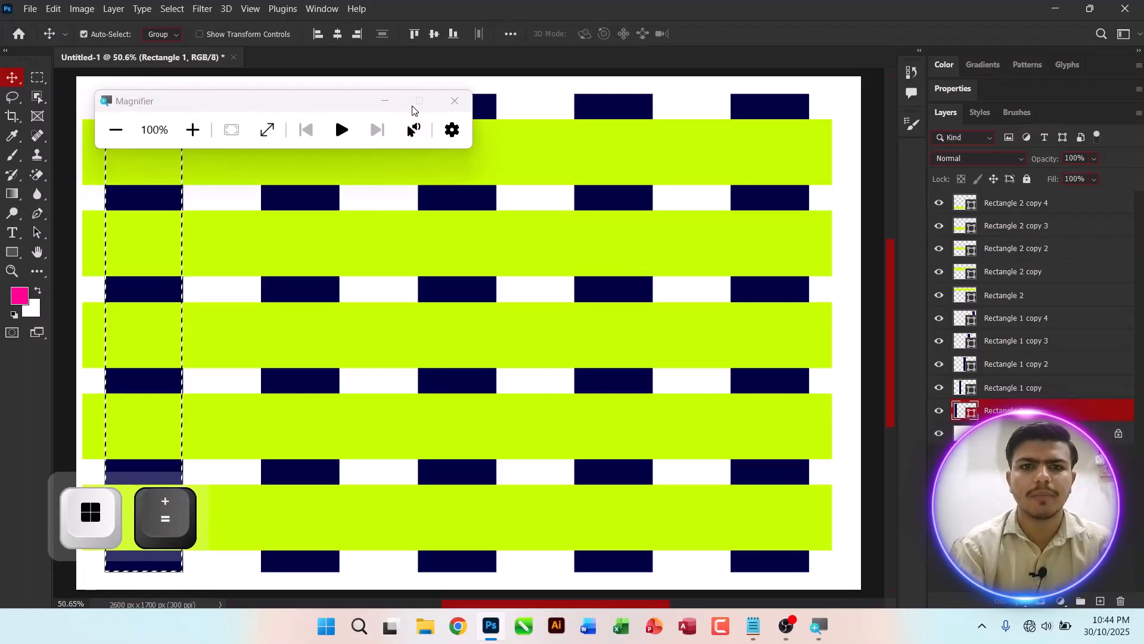
{"action": "left_click", "coordinate": [385, 103]}
{"action": "key", "text": "super+equal"}
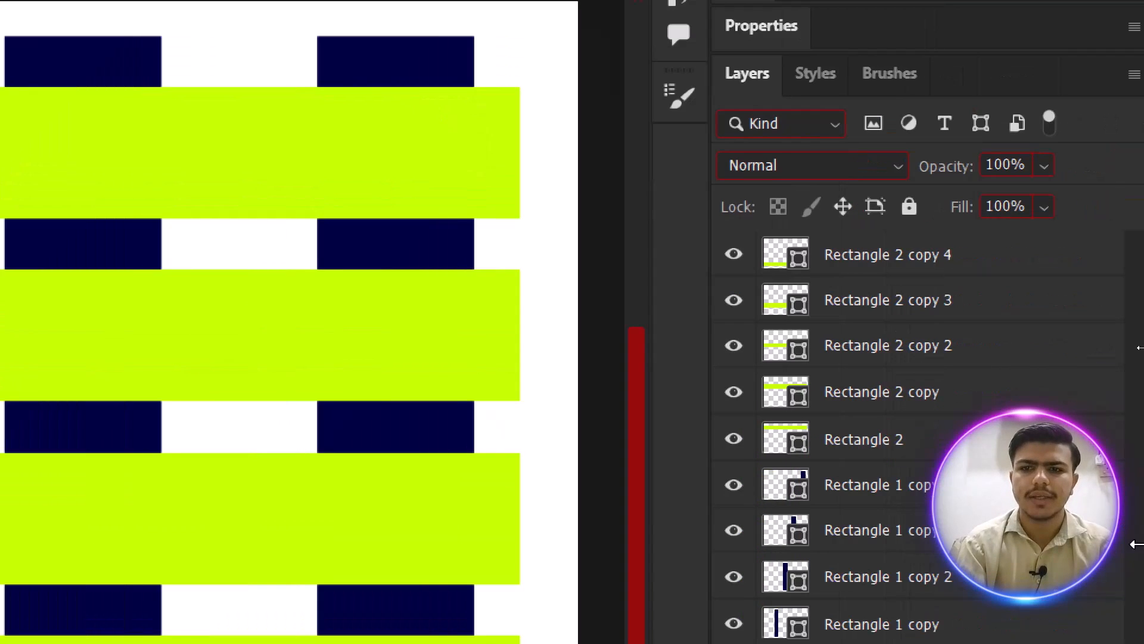
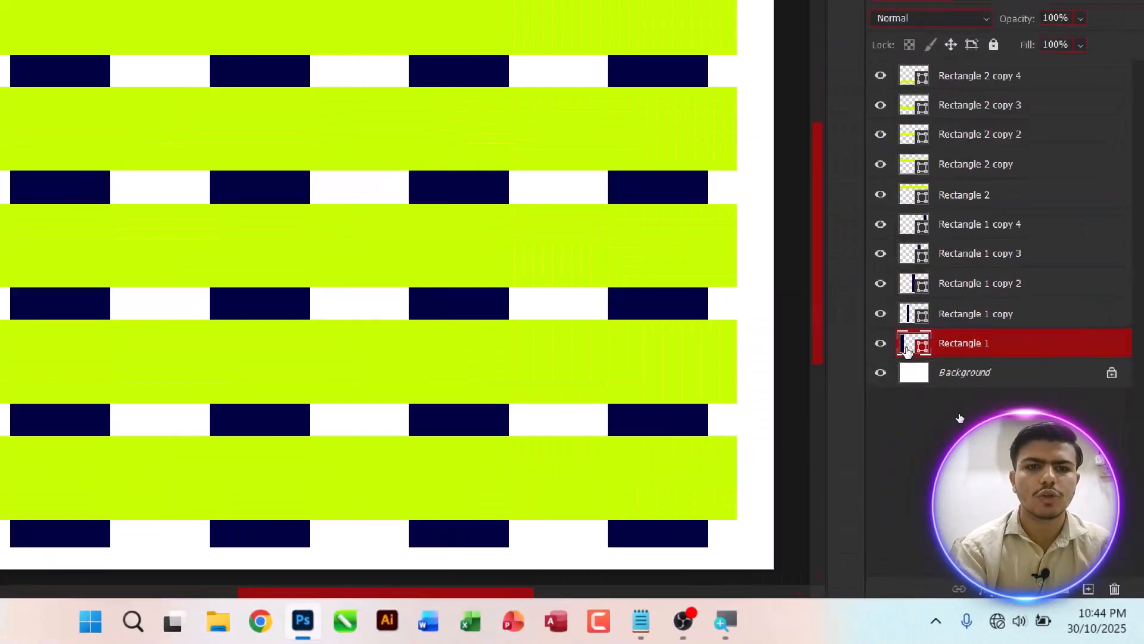
{"action": "left_click", "coordinate": [906, 350], "text": "ctrl"}
{"action": "key", "text": "super+minus"}
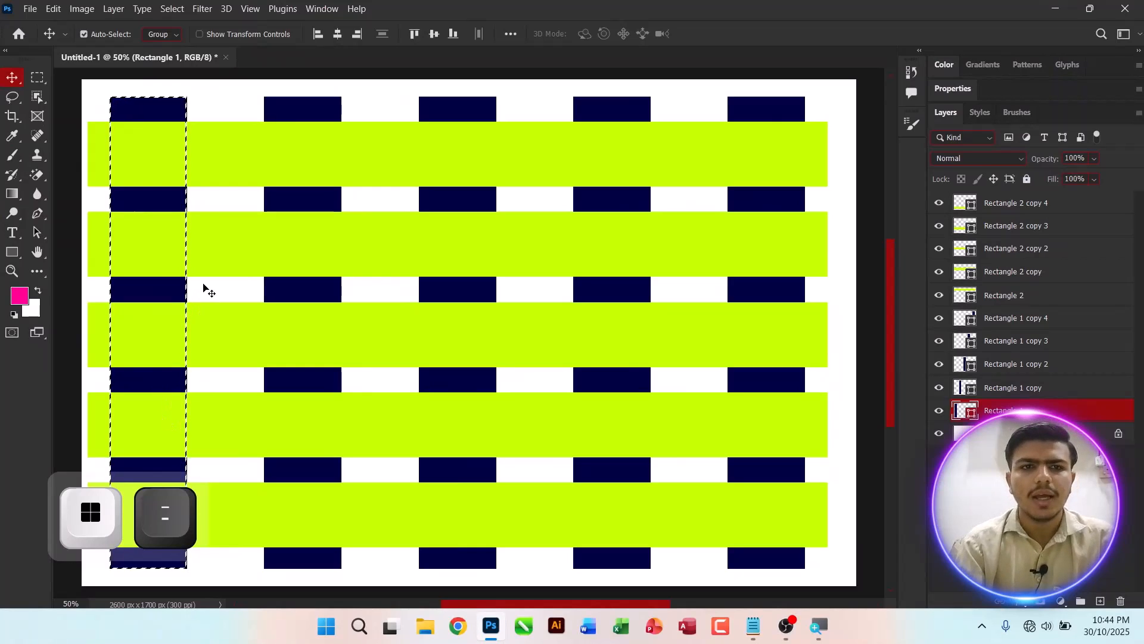
Step: Try to delete the selected column area from the top lime-green bar's shape layer
{"action": "left_click", "coordinate": [280, 164]}
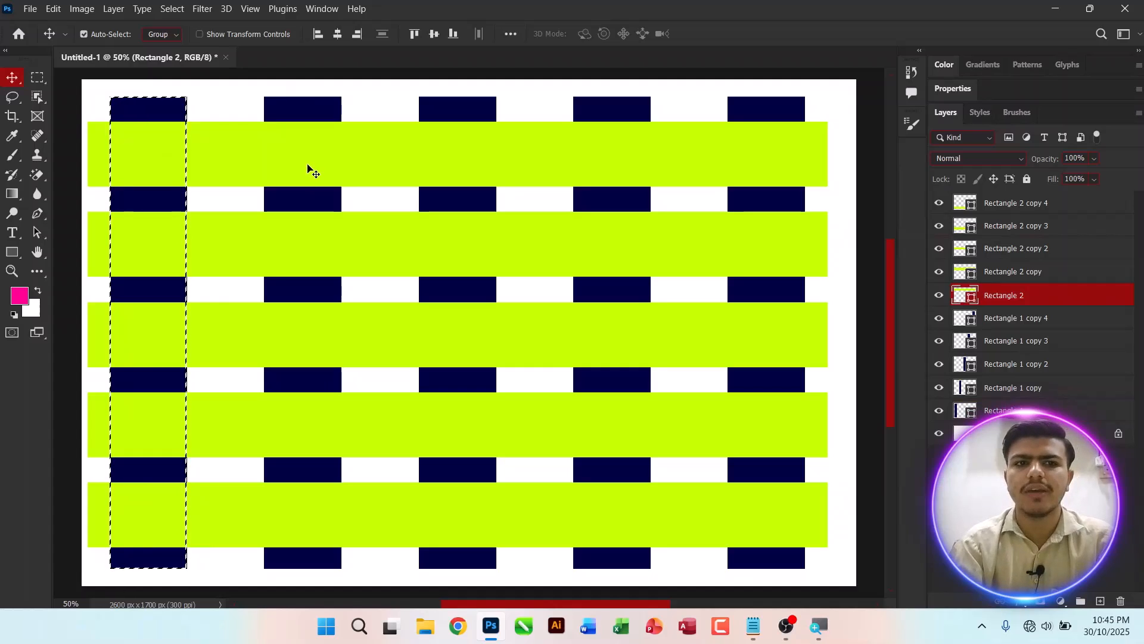
{"action": "key", "text": "Delete"}
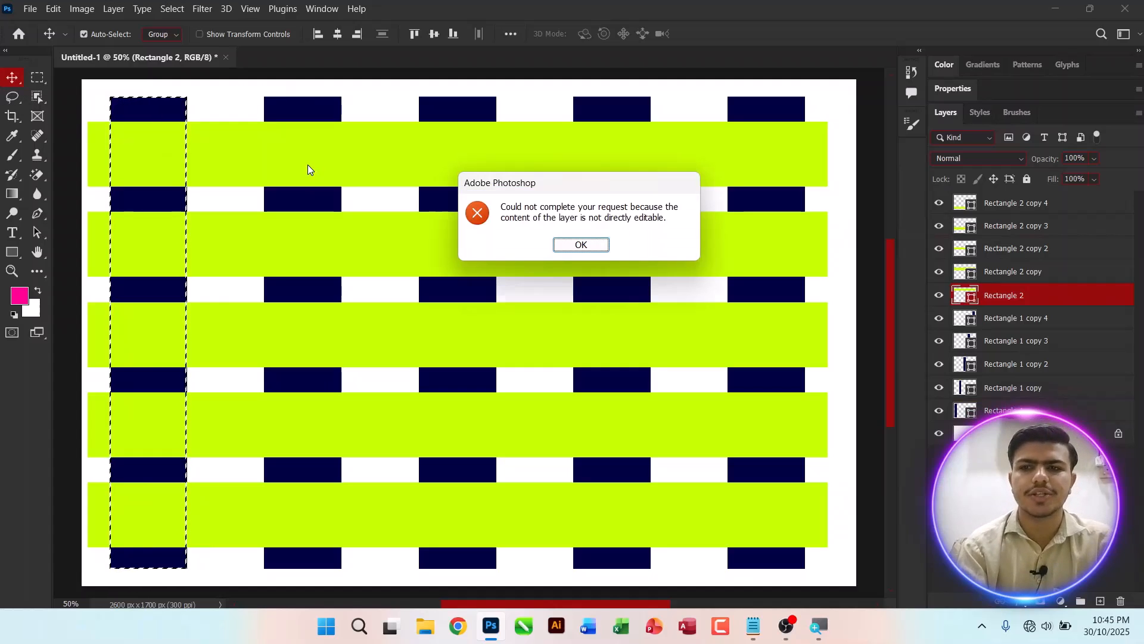
{"action": "key", "text": "Return"}
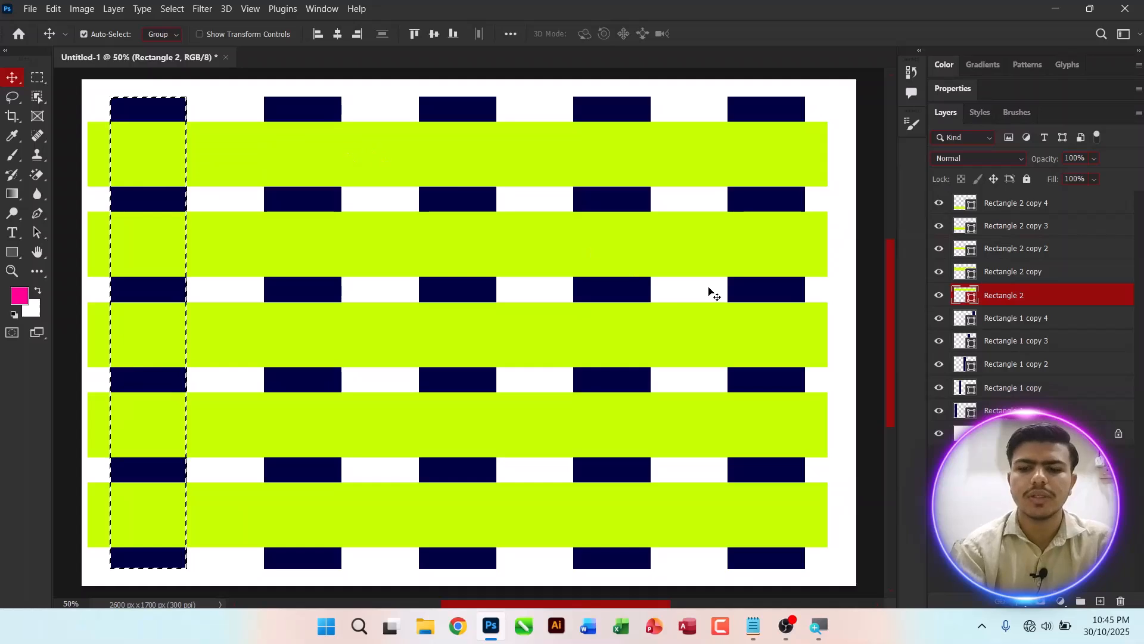
{"action": "key", "text": "Delete"}
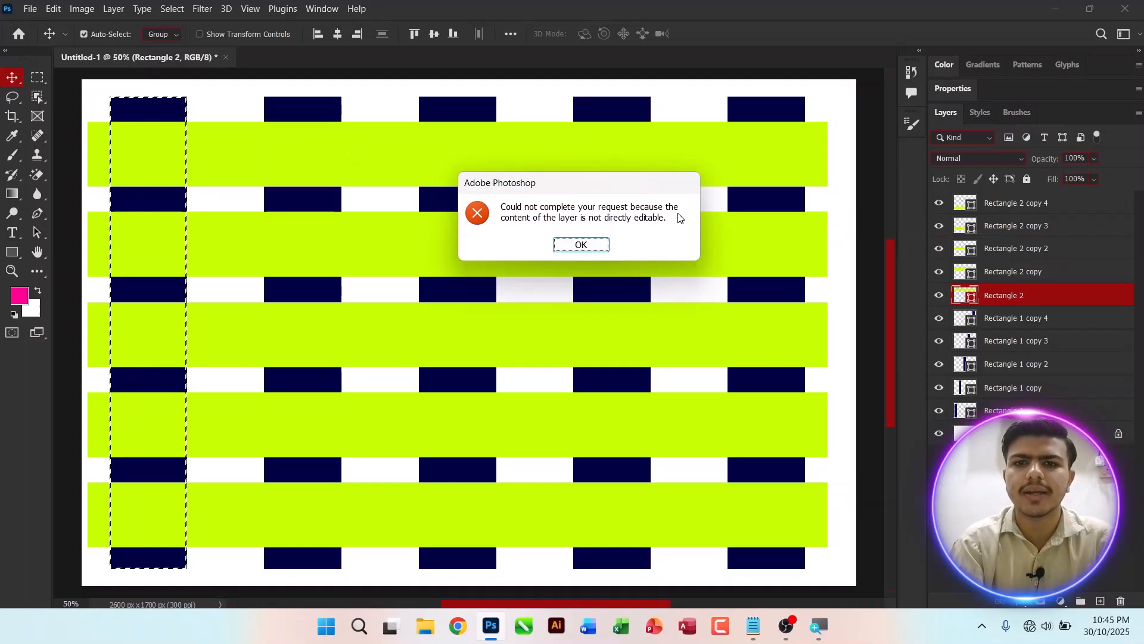
{"action": "left_click", "coordinate": [581, 245]}
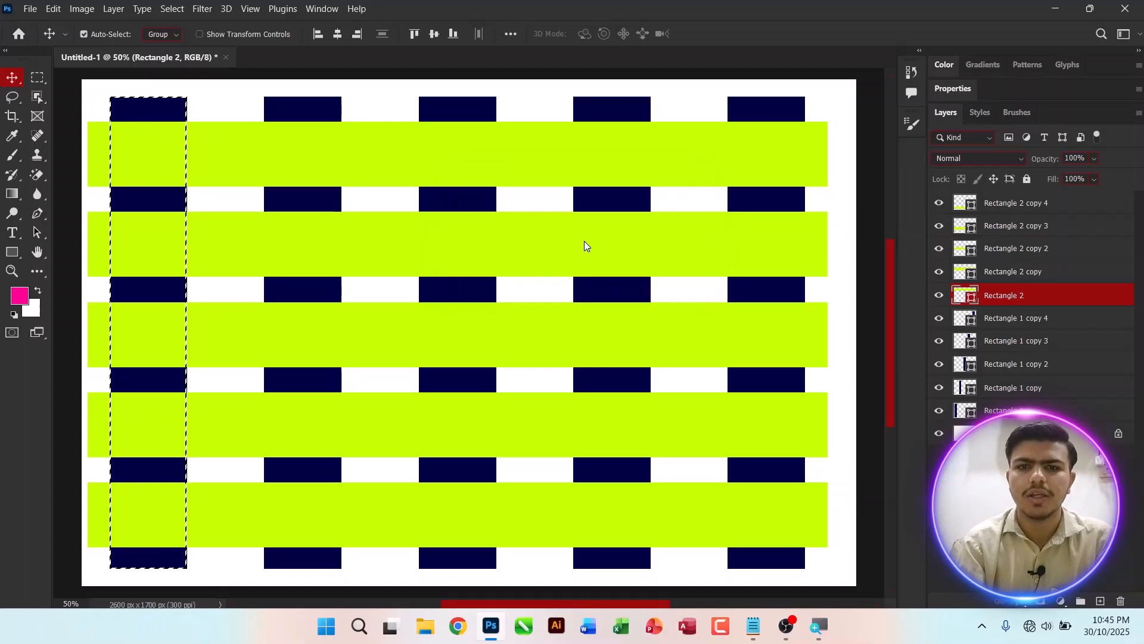
{"action": "double_click", "coordinate": [965, 295]}
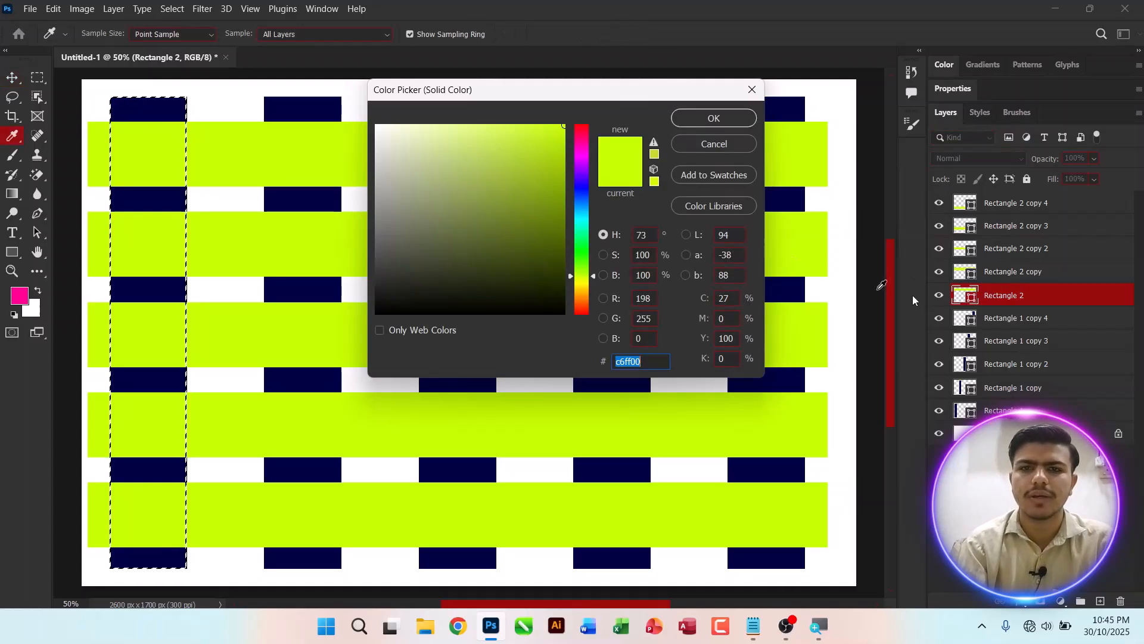
{"action": "left_click", "coordinate": [720, 121]}
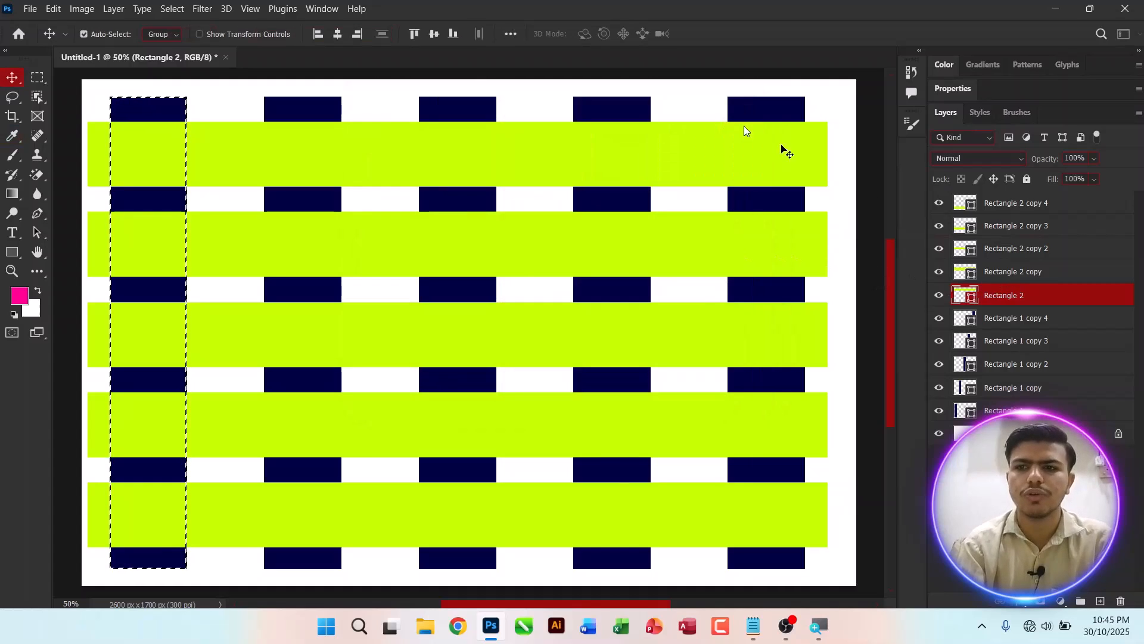
{"action": "right_click", "coordinate": [977, 302]}
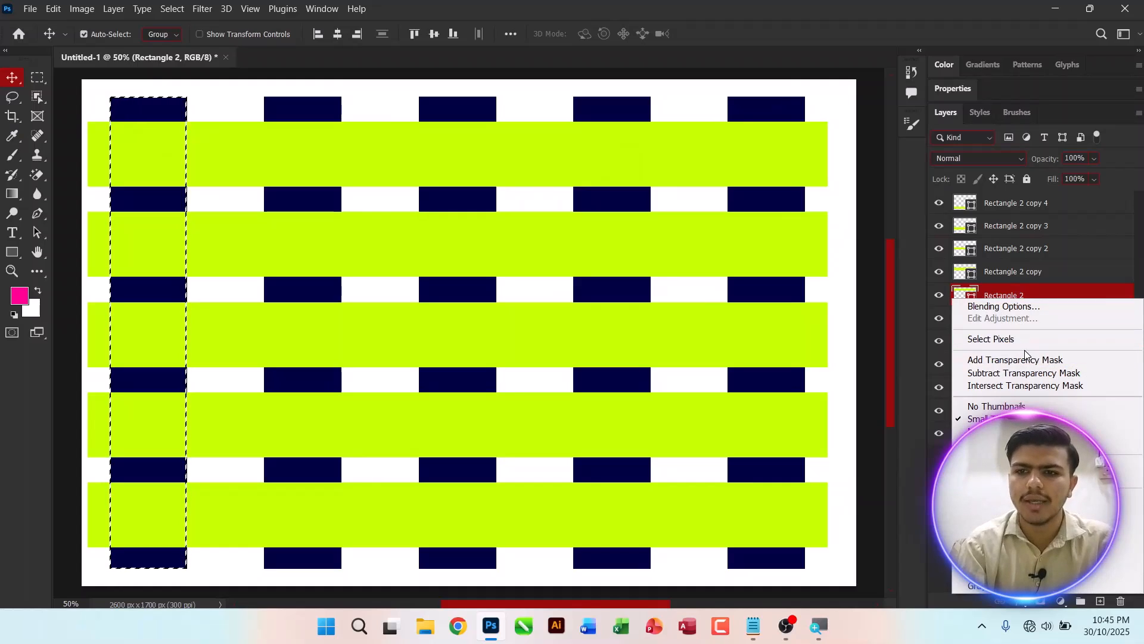
{"action": "left_click", "coordinate": [991, 305]}
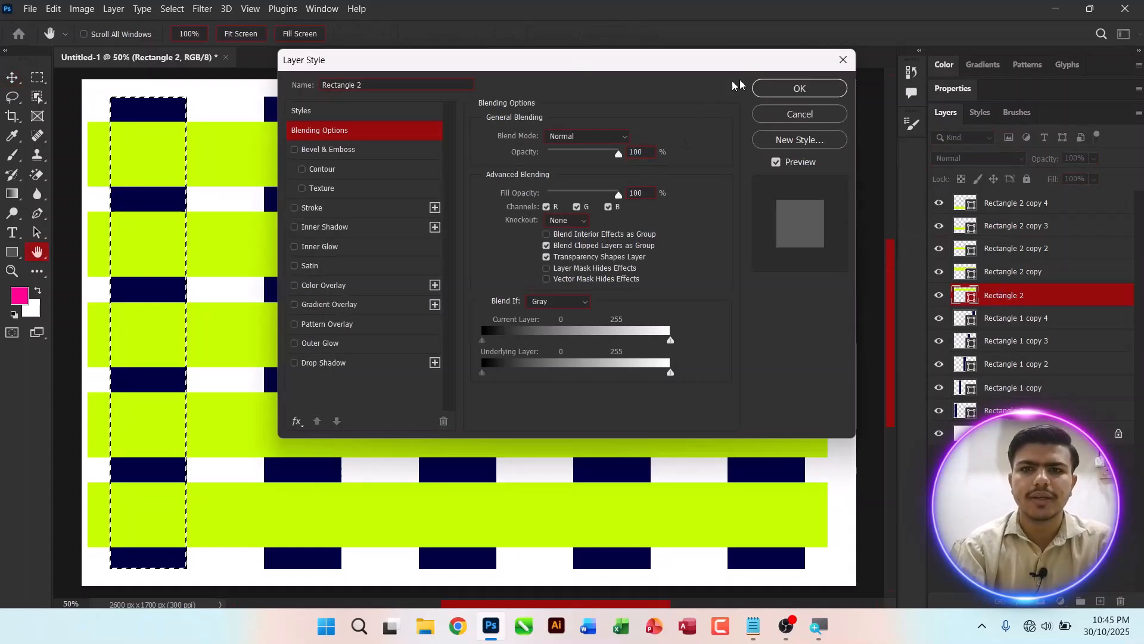
{"action": "left_click", "coordinate": [800, 113]}
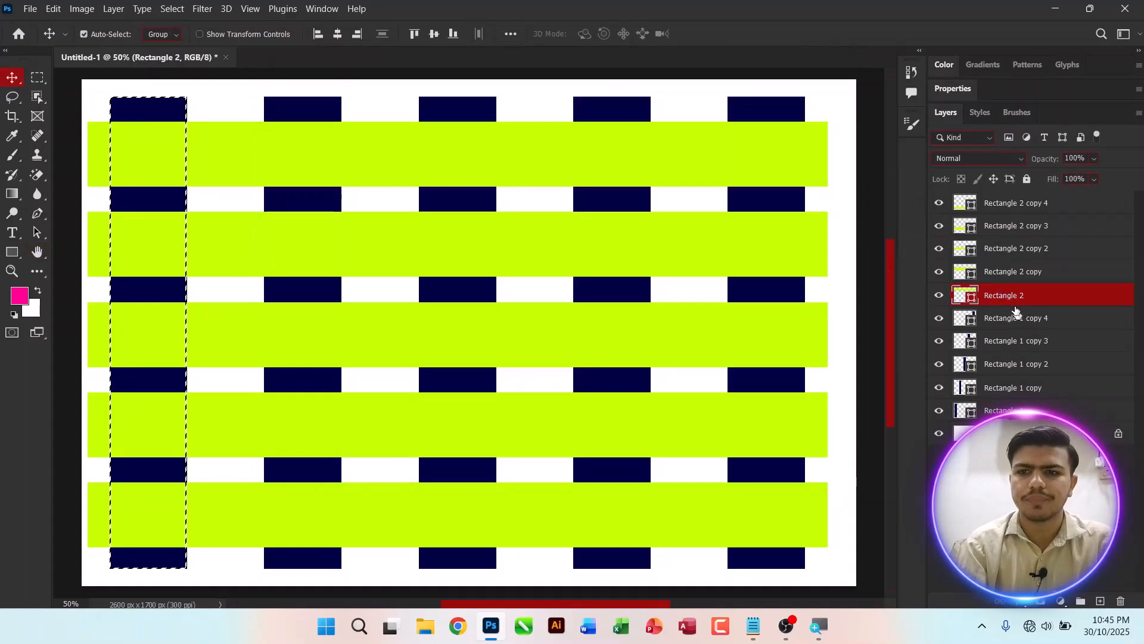
Step: Rasterize the top lime-green bar layer and undo the rasterization
{"action": "right_click", "coordinate": [1010, 298]}
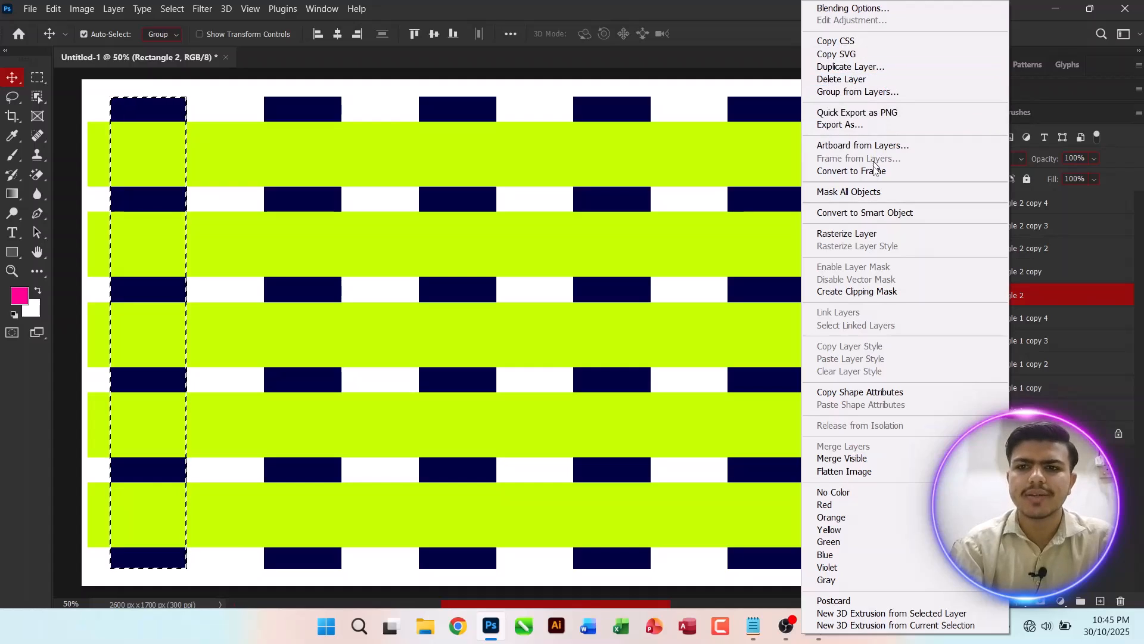
{"action": "left_click", "coordinate": [877, 234]}
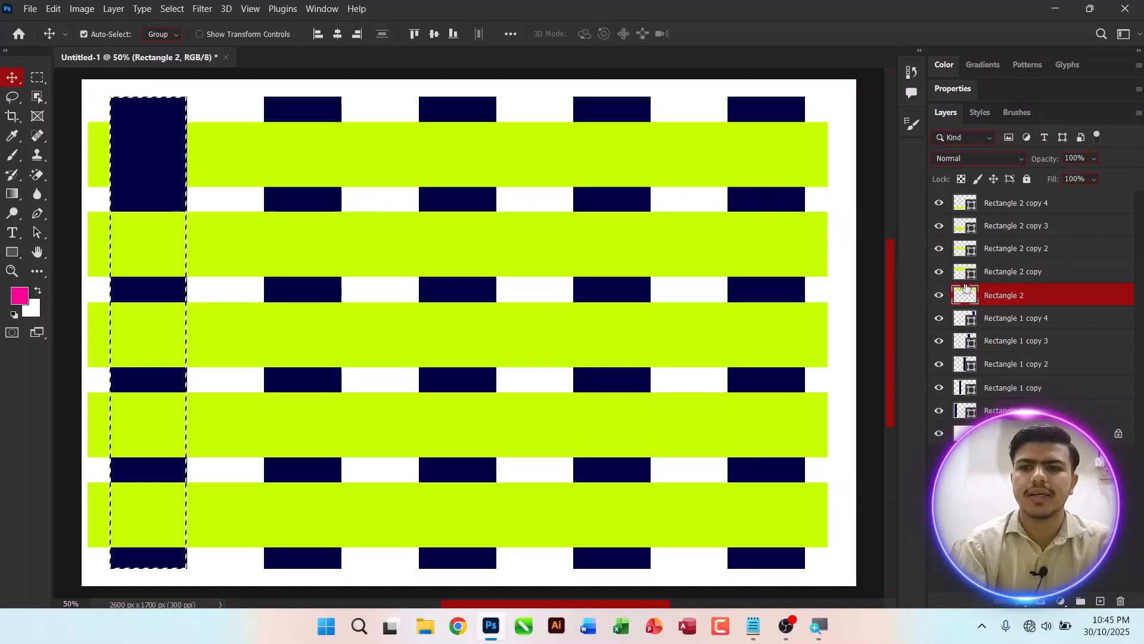
{"action": "key", "text": "ctrl"}
{"action": "key", "text": "ctrl+z"}
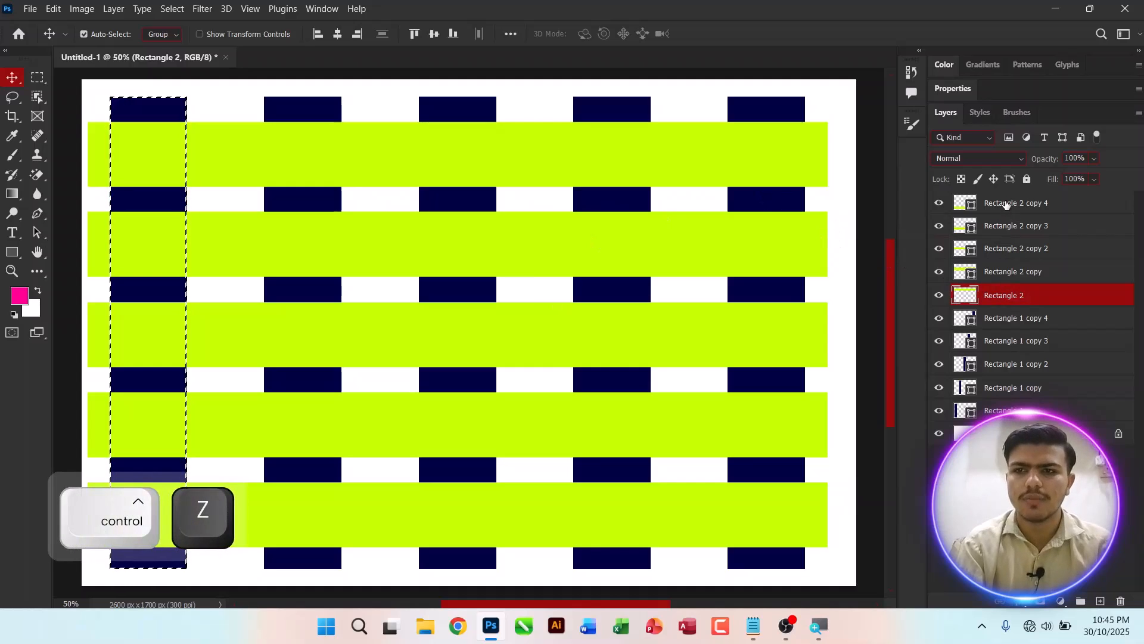
Step: Reselect all rectangle layers and rasterize them together
{"action": "key", "text": "ctrl+z"}
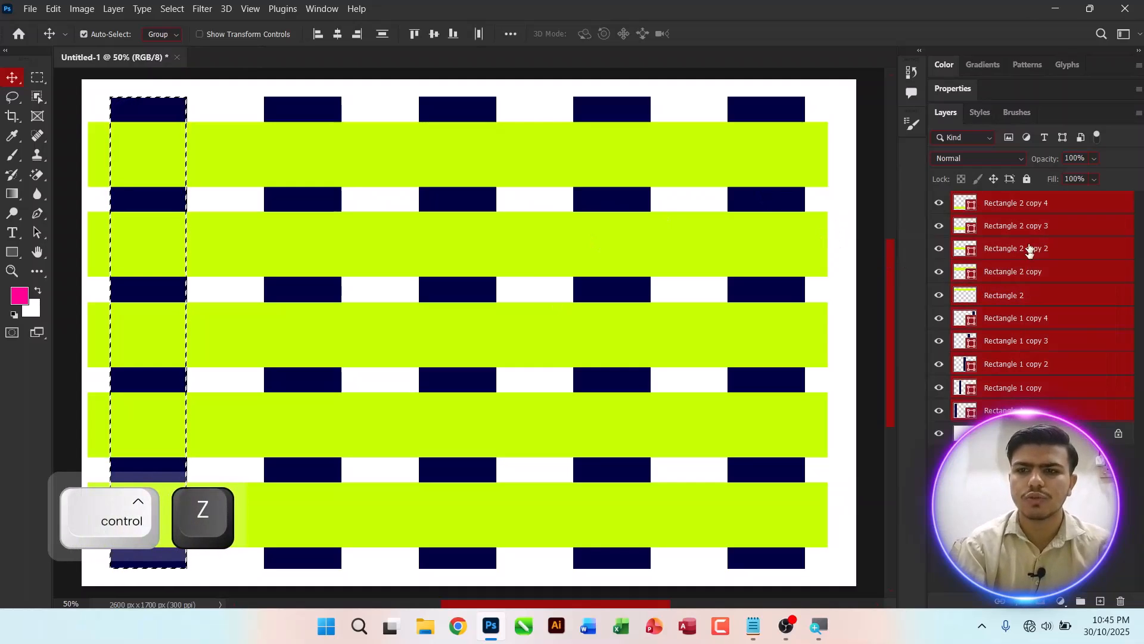
{"action": "right_click", "coordinate": [1018, 206]}
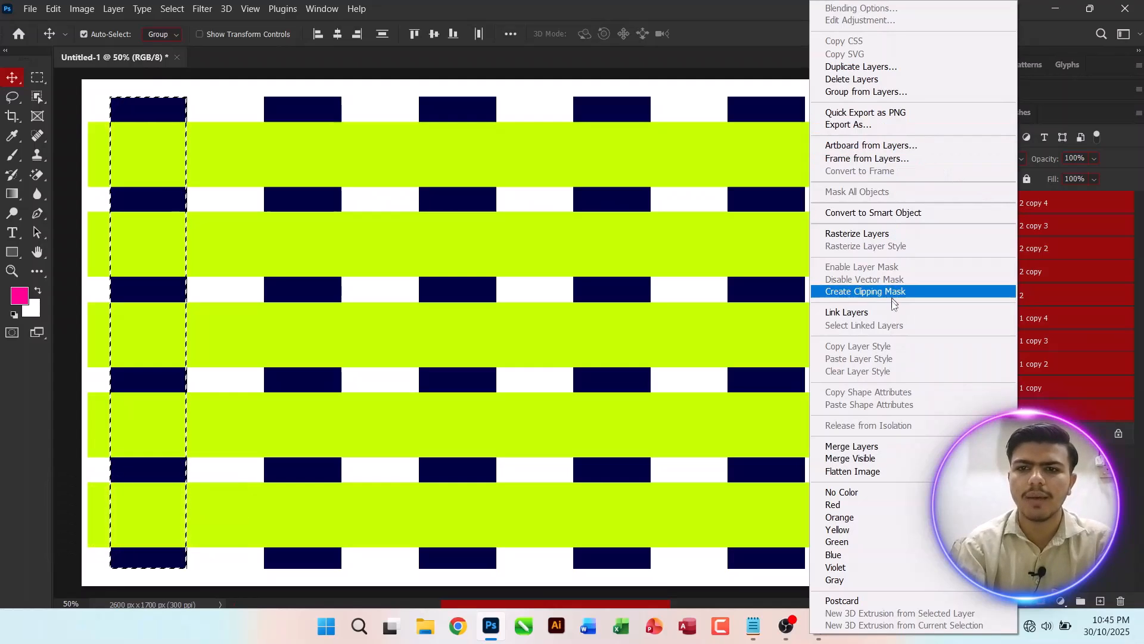
{"action": "left_click", "coordinate": [868, 233]}
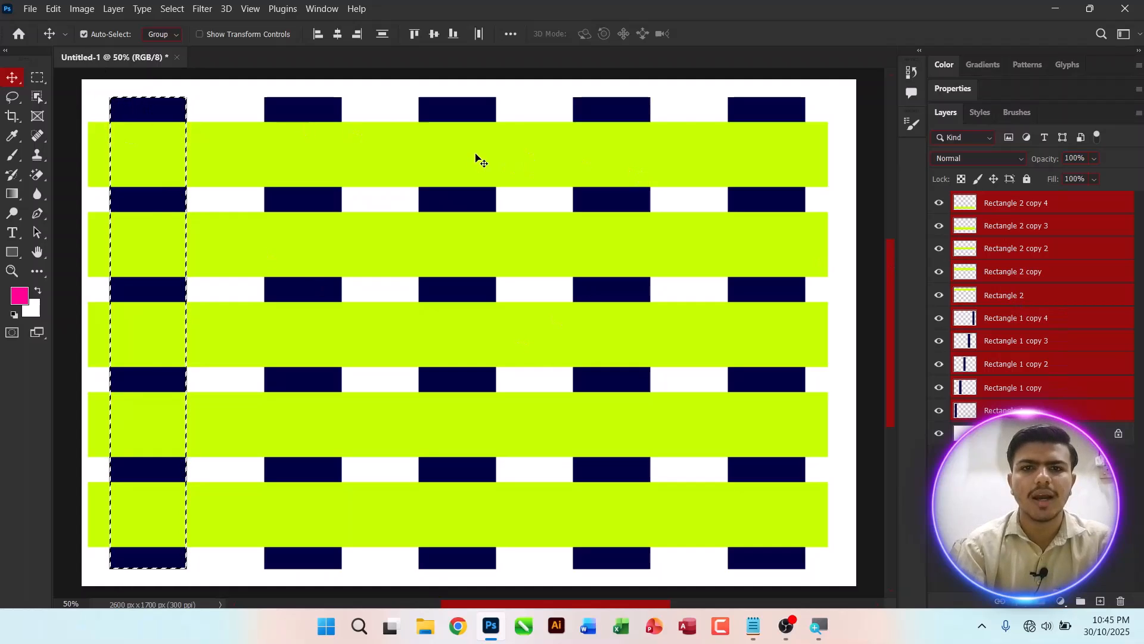
Step: Delete the selected leftmost column area from the first, third and fifth lime-green bars, then deselect
{"action": "left_click", "coordinate": [1025, 318]}
{"action": "left_click", "coordinate": [316, 146]}
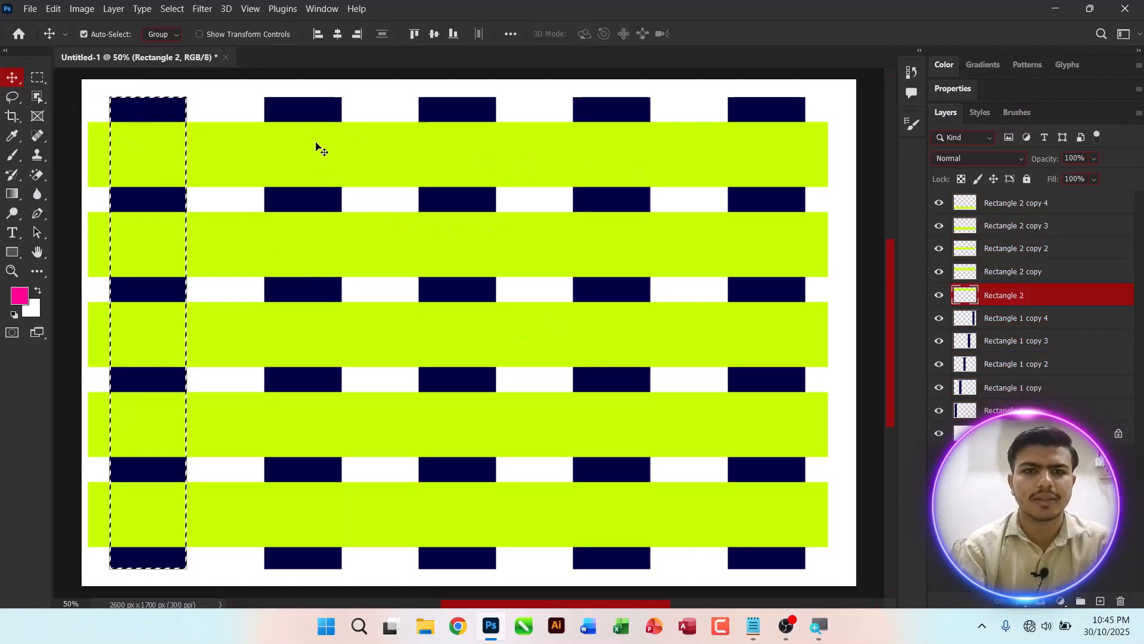
{"action": "left_click", "coordinate": [205, 335]}
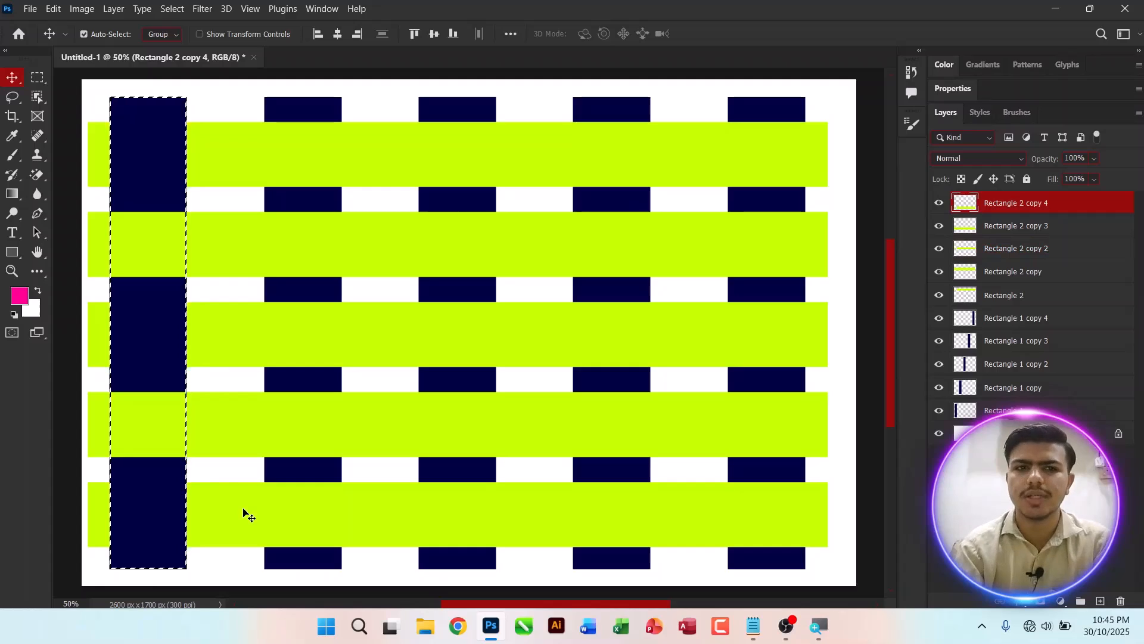
{"action": "key", "text": "ctrl+d"}
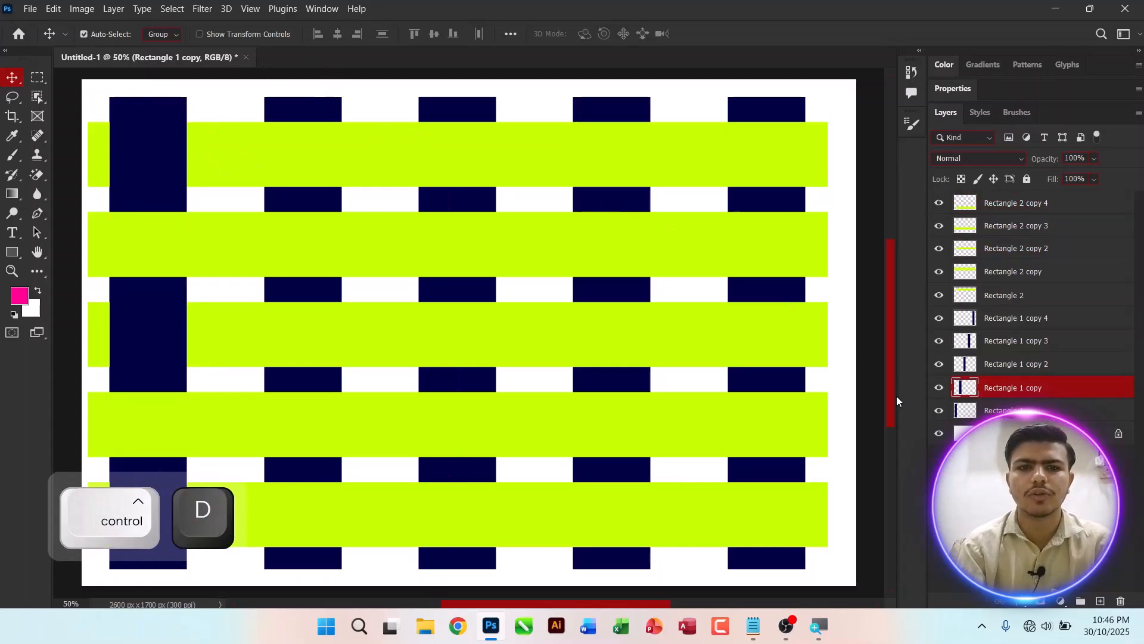
Step: Load the second navy column as a selection and cut it out of the second and fourth lime-green bars
{"action": "left_click", "coordinate": [967, 389], "text": "ctrl"}
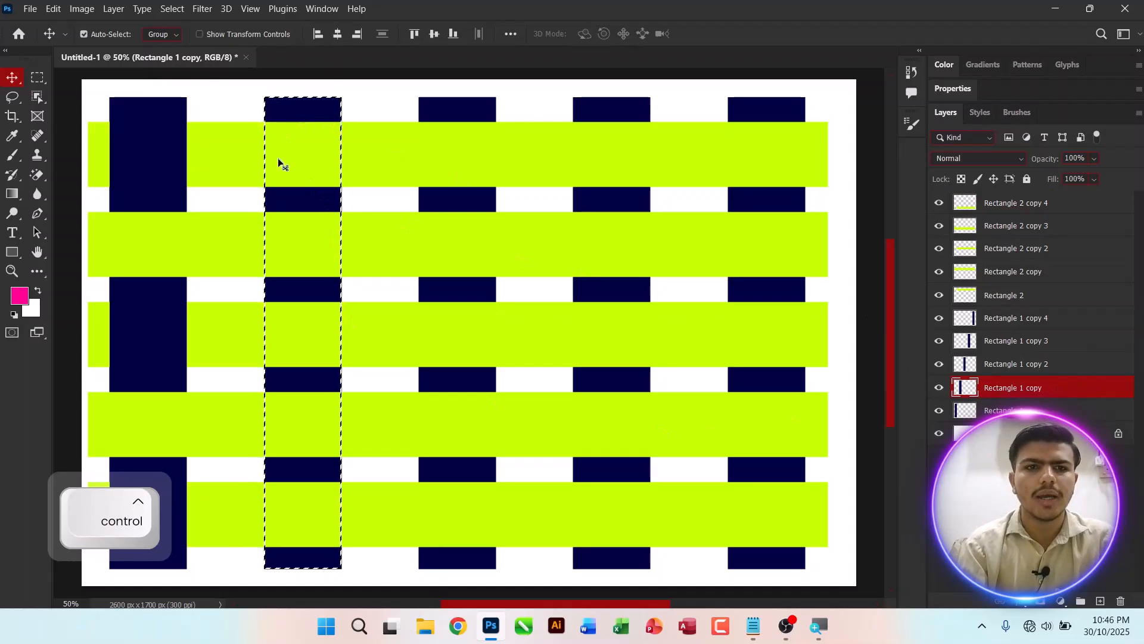
{"action": "left_click", "coordinate": [377, 255], "text": "ctrl"}
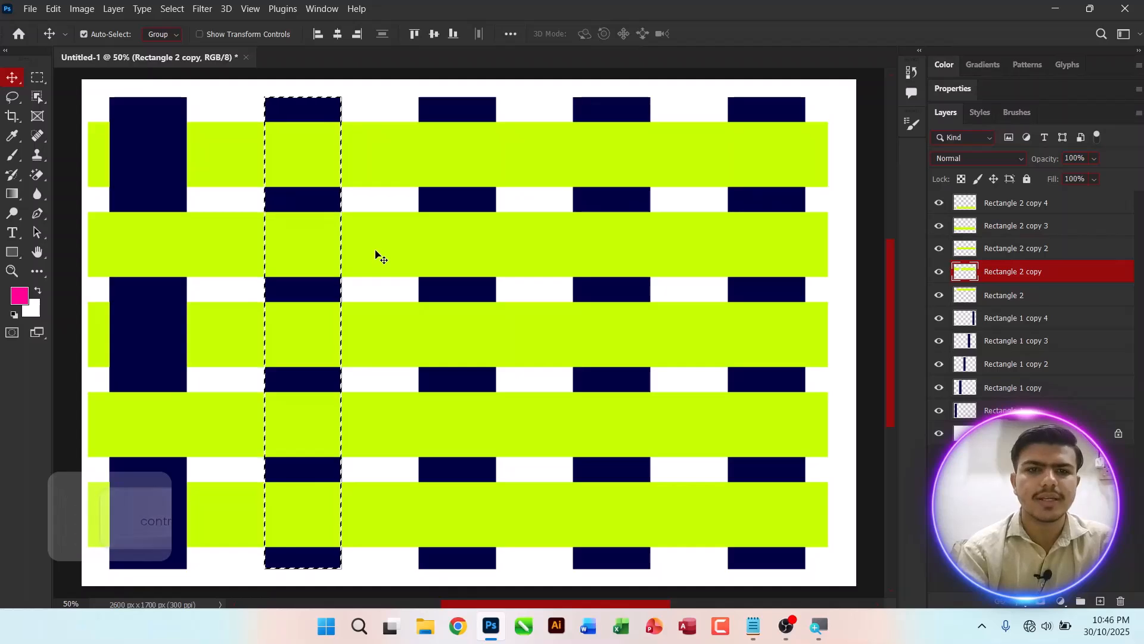
{"action": "key", "text": "Delete"}
{"action": "left_click", "coordinate": [377, 434]}
{"action": "key", "text": "Delete"}
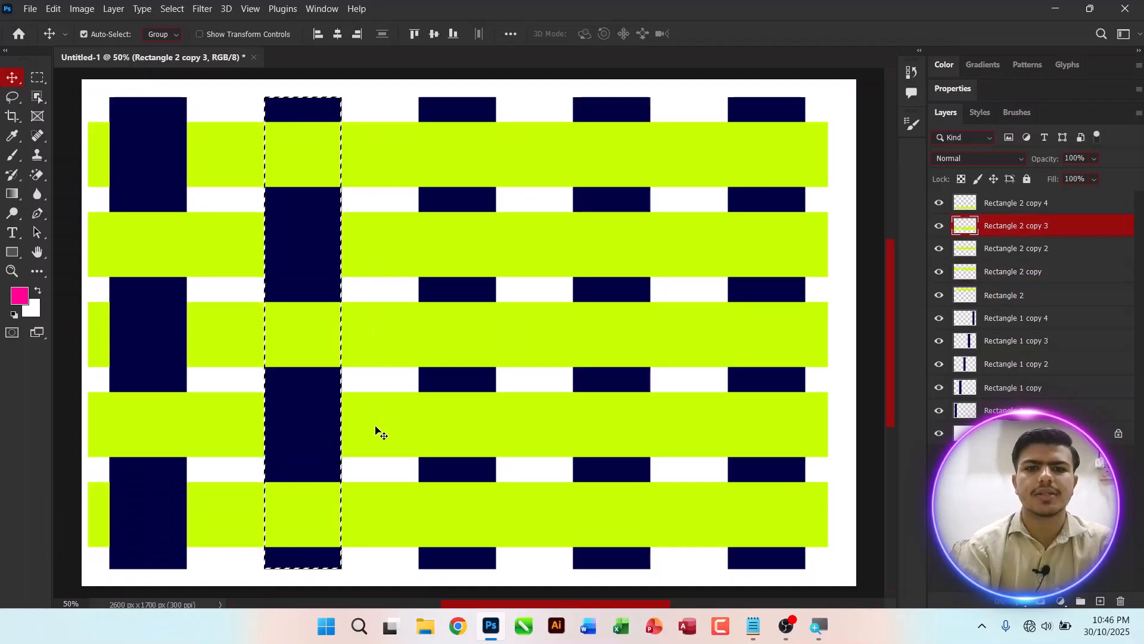
{"action": "key", "text": "ctrl+d"}
{"action": "key", "text": "ctrl+d"}
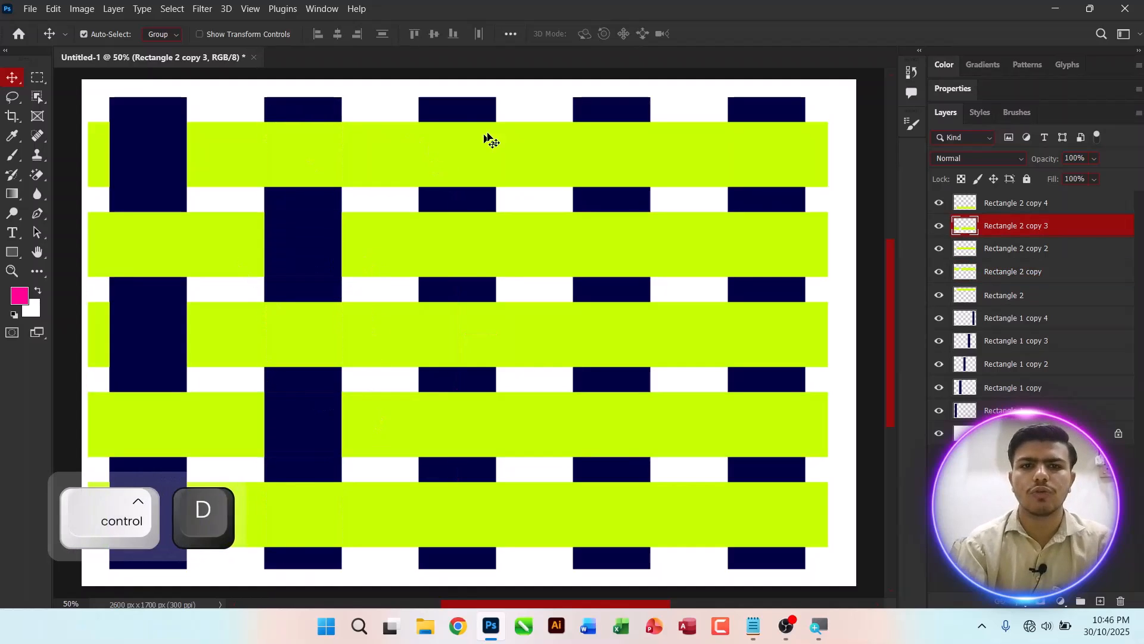
Step: Load the third navy column as a selection and cut it out of the first, third and fifth lime-green bars
{"action": "left_click", "coordinate": [451, 106], "text": "ctrl"}
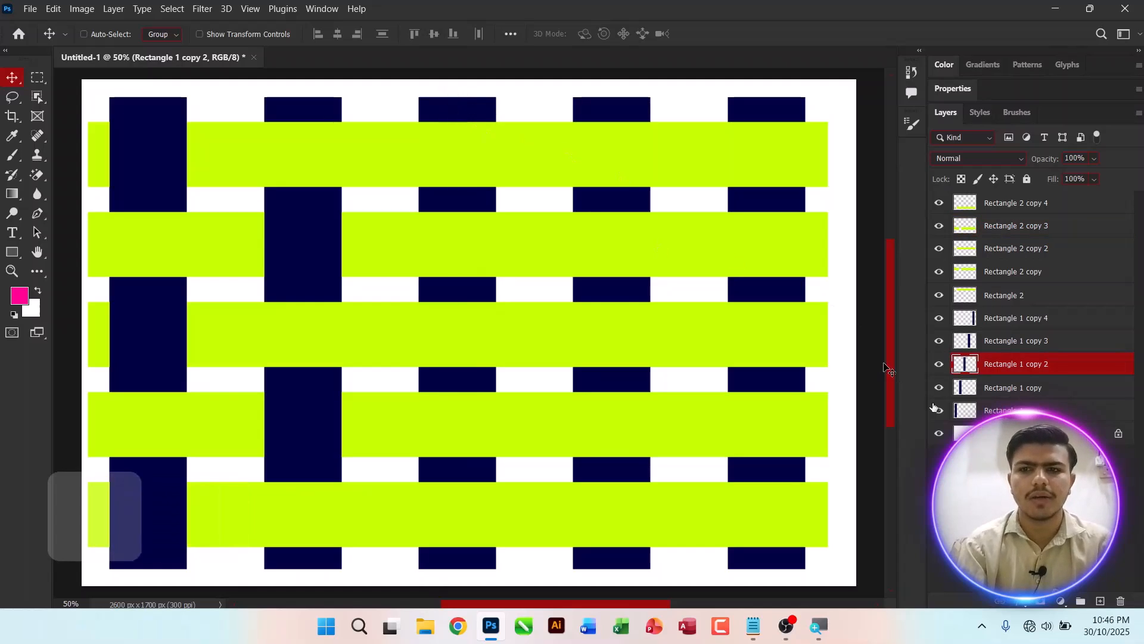
{"action": "left_click", "coordinate": [967, 365], "text": "ctrl"}
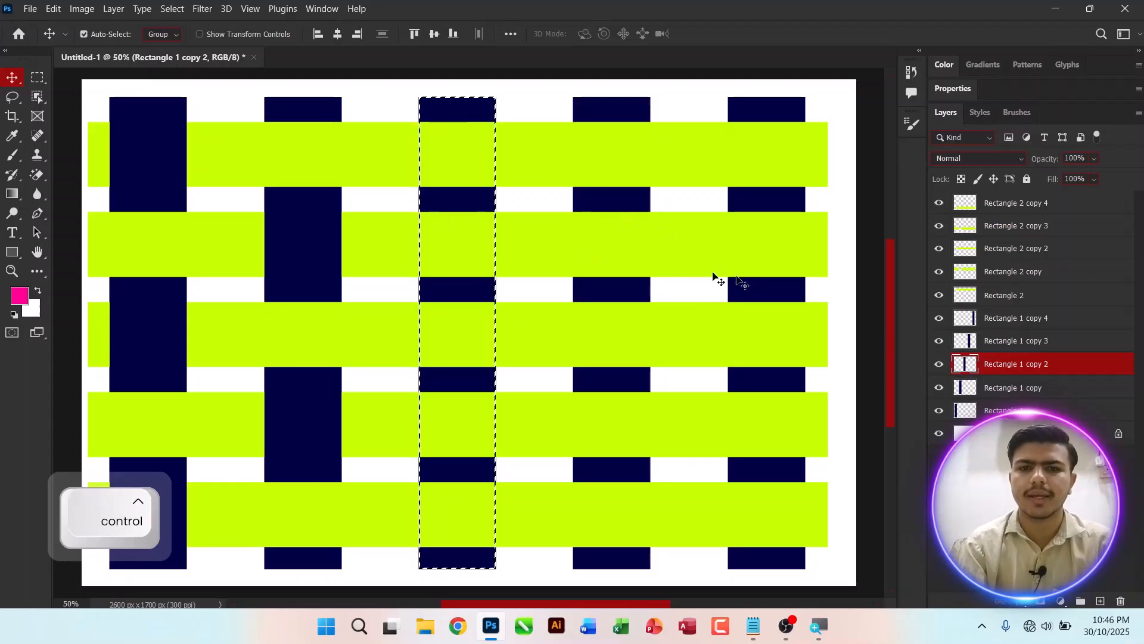
{"action": "left_click", "coordinate": [599, 159], "text": "ctrl"}
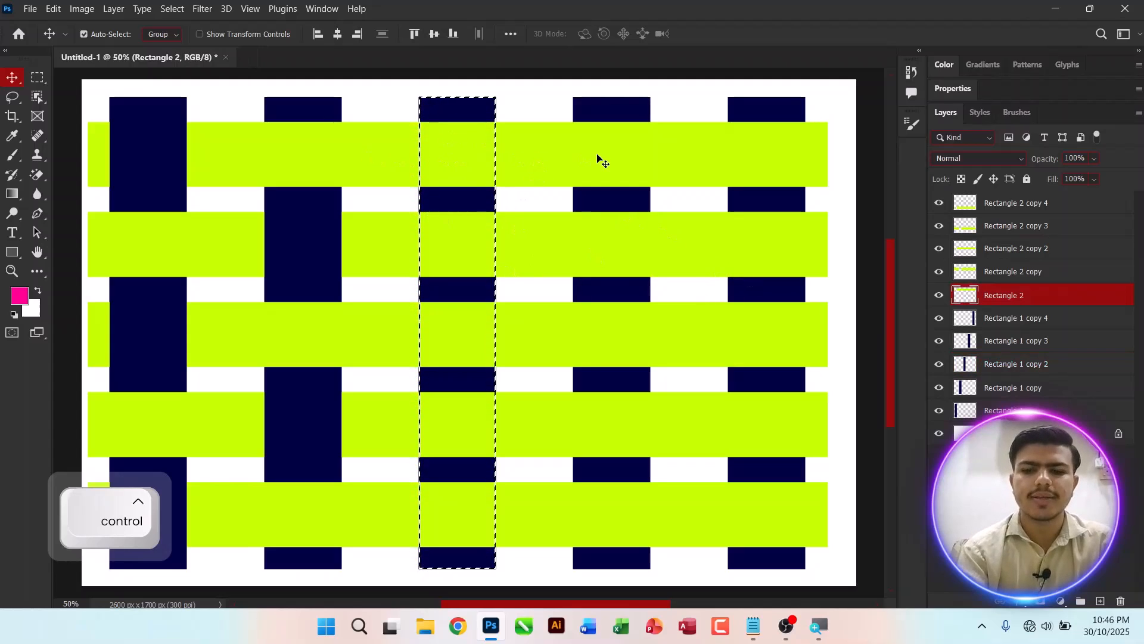
{"action": "key", "text": "Delete"}
{"action": "left_click", "coordinate": [543, 321]}
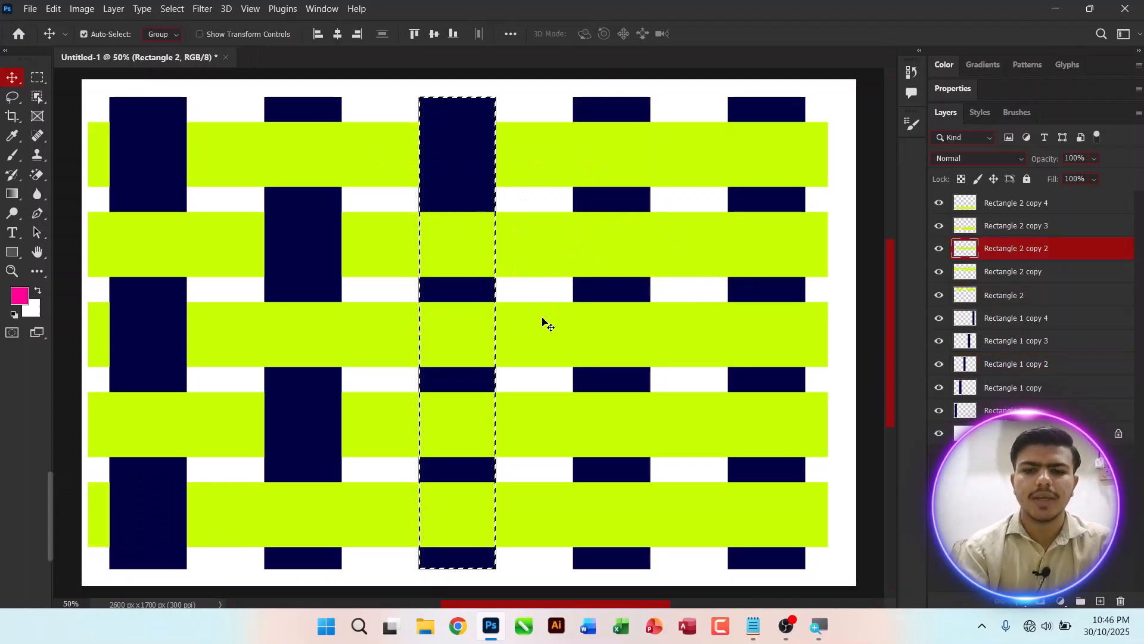
{"action": "key", "text": "Delete"}
{"action": "left_click", "coordinate": [546, 523], "text": "ctrl"}
{"action": "key", "text": "Delete"}
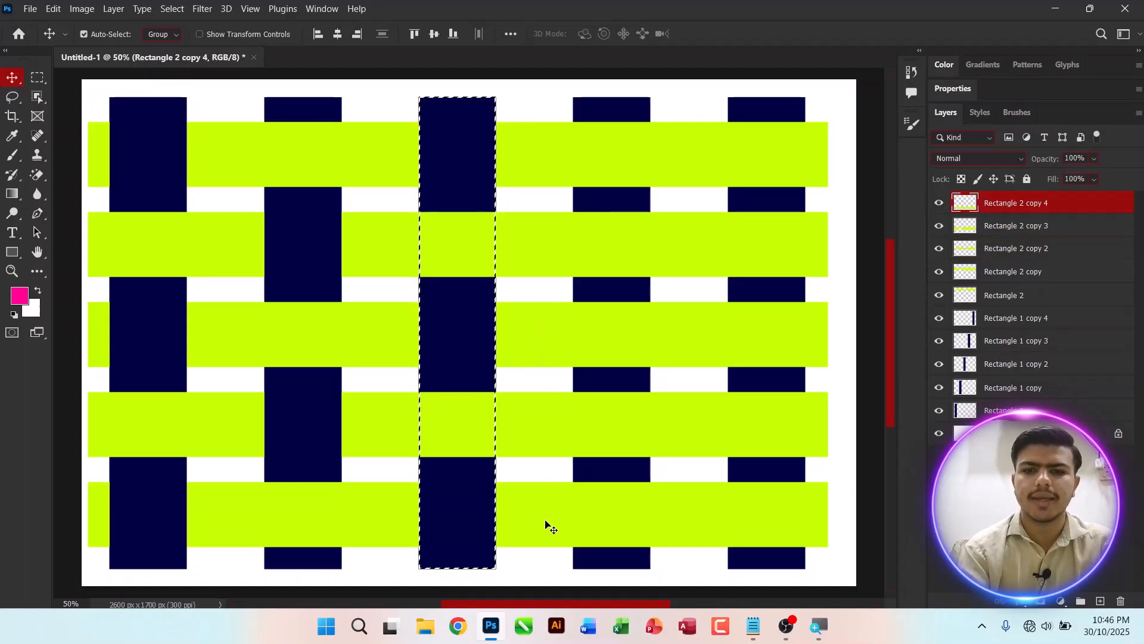
{"action": "key", "text": "ctrl+d"}
Step: Load the fourth navy column as a selection and cut it out of the second and fourth lime-green bars
{"action": "left_click", "coordinate": [620, 115]}
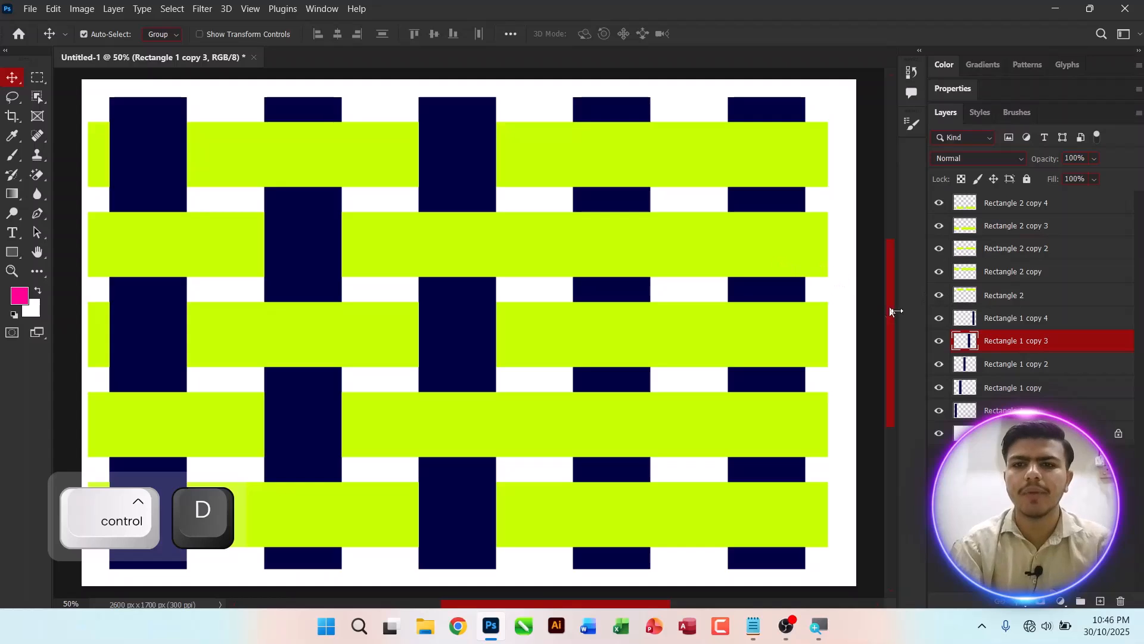
{"action": "key", "text": "ctrl"}
{"action": "left_click", "coordinate": [969, 344], "text": "ctrl"}
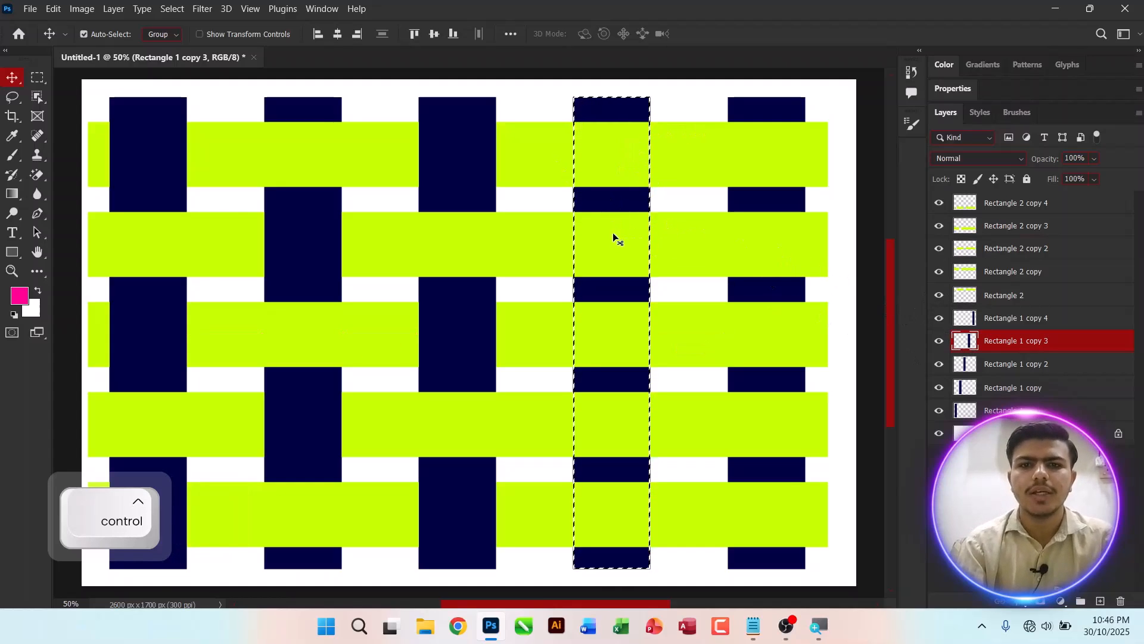
{"action": "left_click", "coordinate": [691, 262]}
{"action": "key", "text": "Delete"}
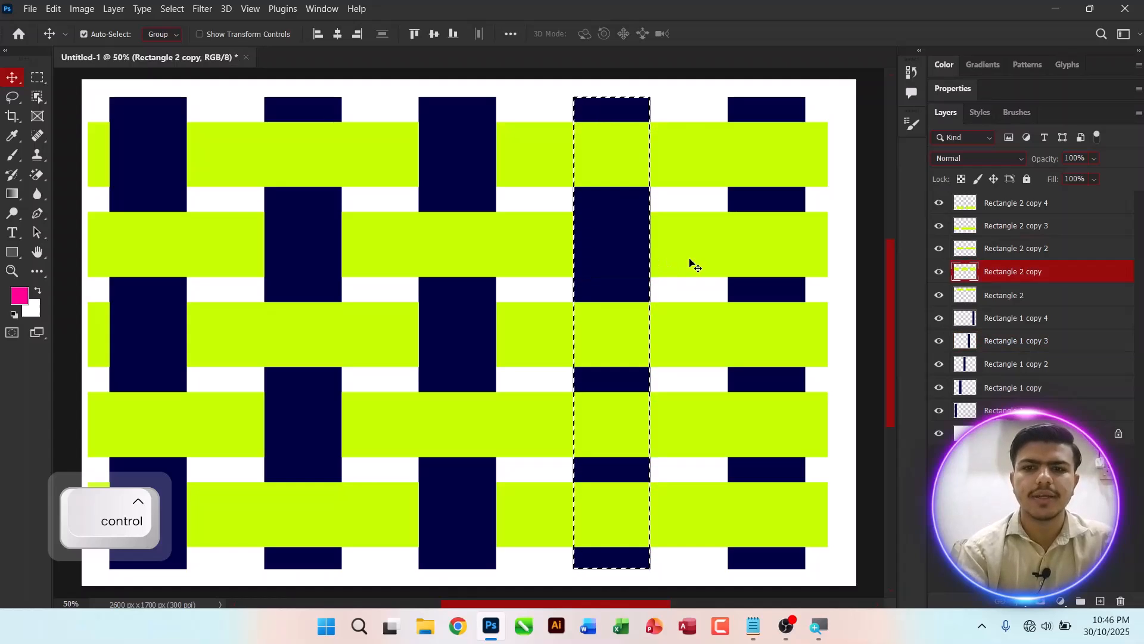
{"action": "left_click", "coordinate": [691, 410]}
{"action": "key", "text": "Delete"}
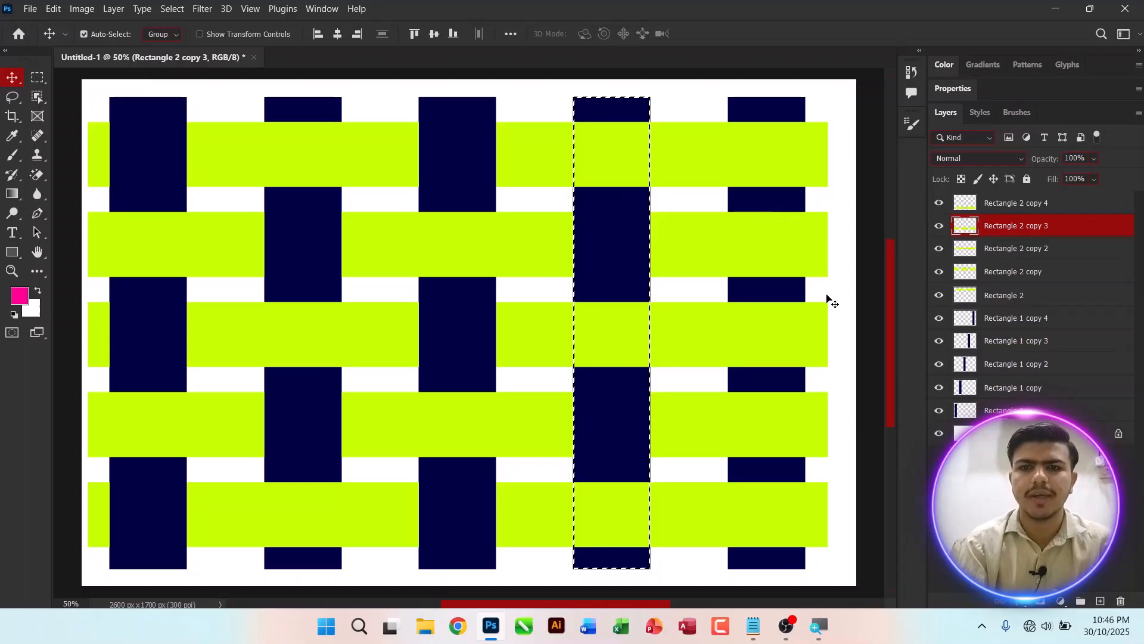
{"action": "key", "text": "ctrl+d"}
Step: Load the fifth navy column as a selection, cut it out of the first, third and fifth lime-green bars, and deselect
{"action": "left_click", "coordinate": [766, 108]}
{"action": "key", "text": "ctrl"}
{"action": "left_click", "coordinate": [967, 320], "text": "ctrl"}
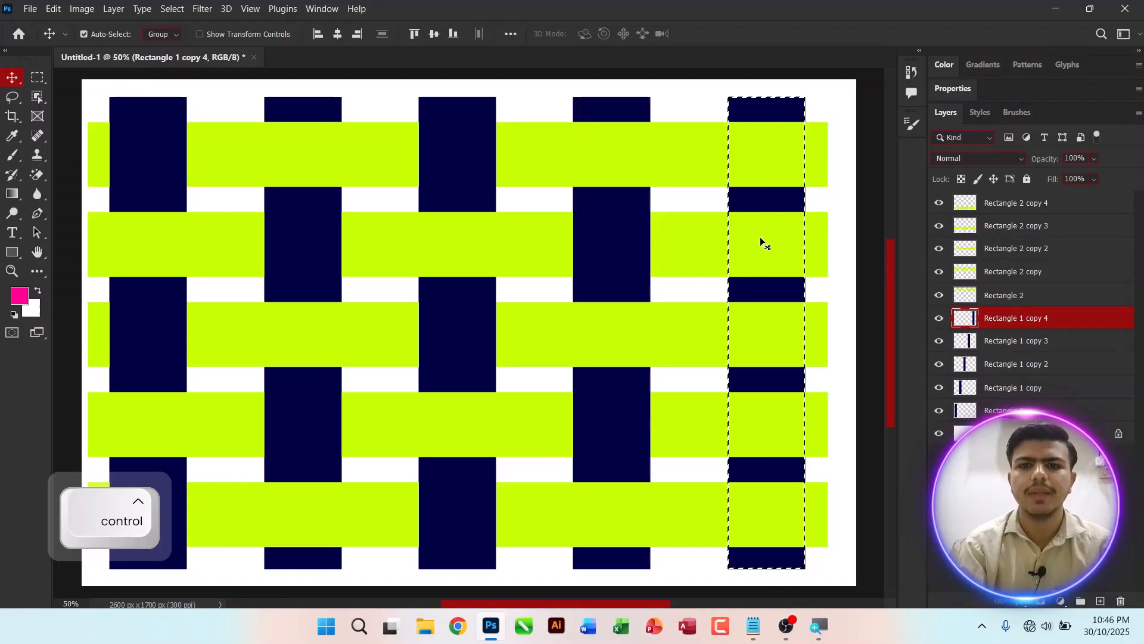
{"action": "left_click", "coordinate": [665, 153], "text": "ctrl"}
{"action": "key", "text": "Delete"}
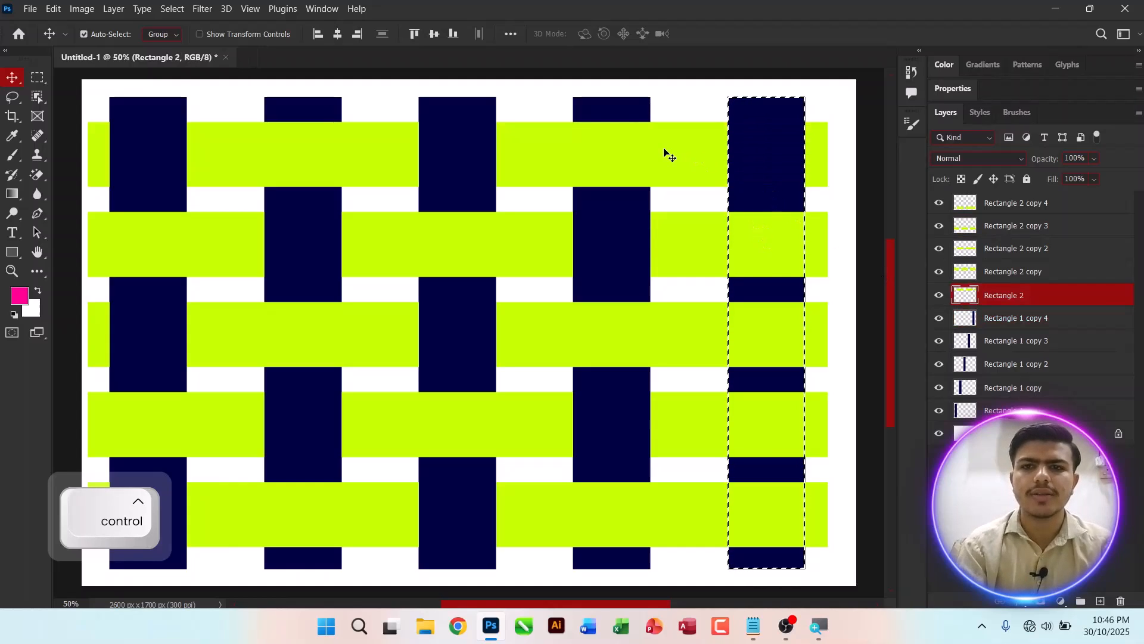
{"action": "left_click", "coordinate": [695, 333], "text": "ctrl"}
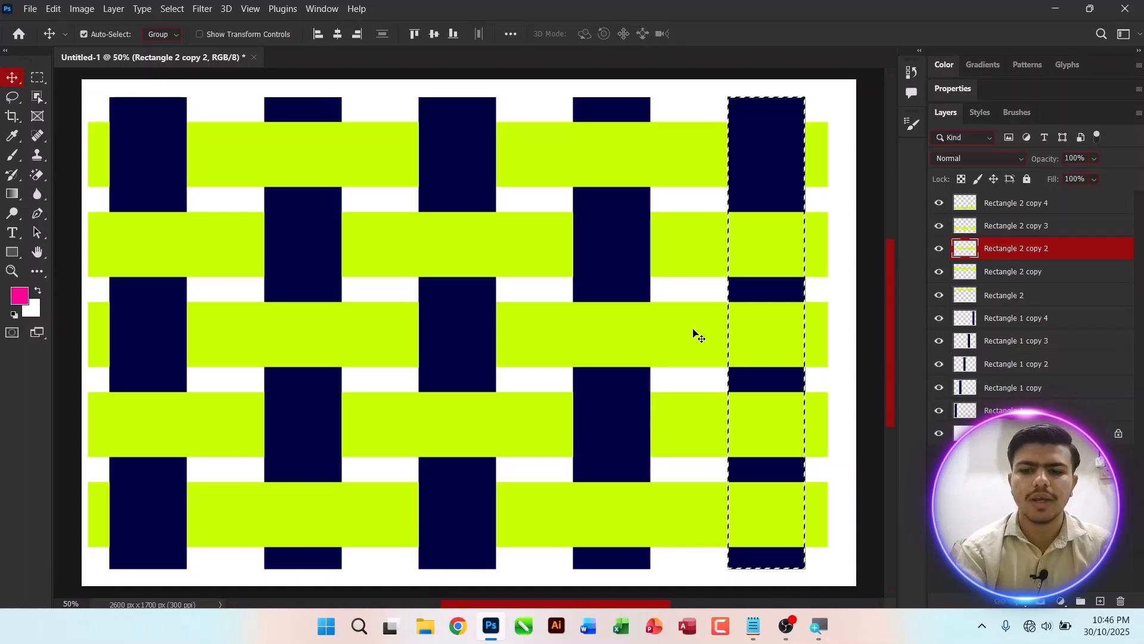
{"action": "key", "text": "Delete"}
{"action": "left_click", "coordinate": [701, 527], "text": "ctrl"}
{"action": "key", "text": "Delete"}
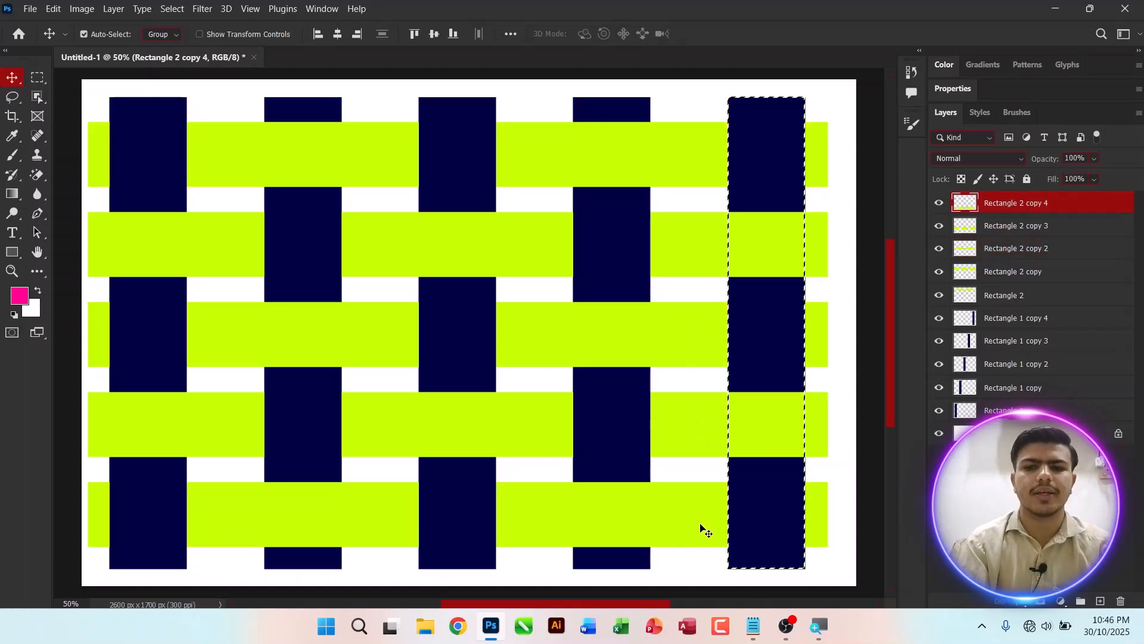
{"action": "key", "text": "ctrl+d"}
{"action": "key", "text": "ctrl+minus"}
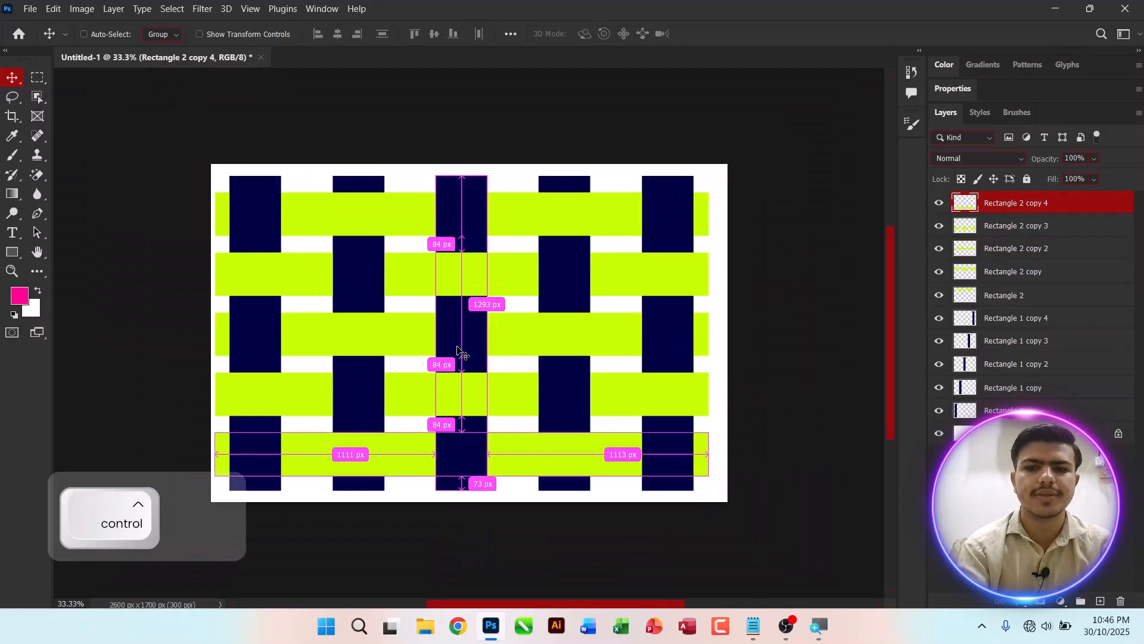
{"action": "key", "text": "ctrl+BackSpace"}
{"action": "key", "text": "ctrl+minus"}
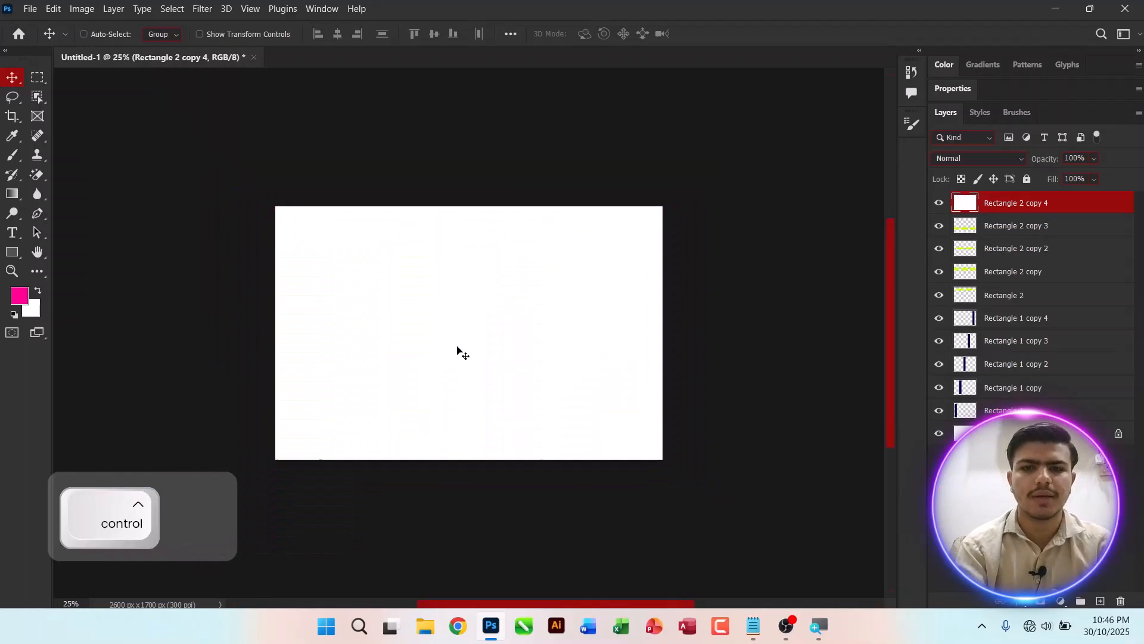
{"action": "key", "text": "ctrl+z"}
{"action": "key", "text": "ctrl+minus"}
{"action": "scroll", "coordinate": [459, 351], "scroll_direction": "up", "scroll_amount": 3}
{"action": "key", "text": "ctrl+0"}
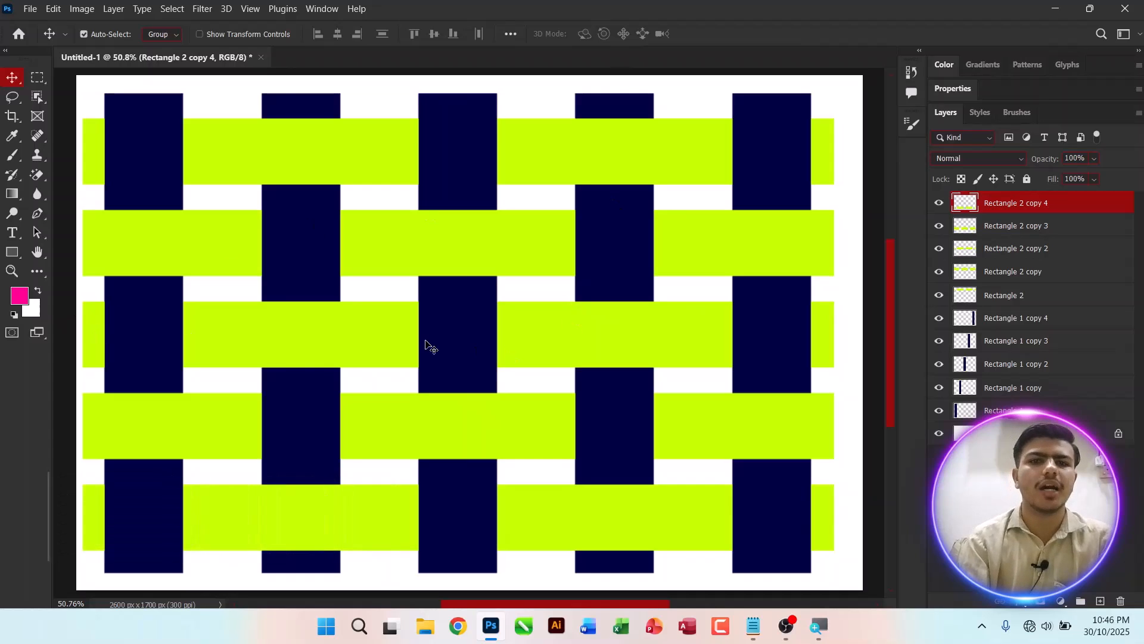
{"action": "left_click", "coordinate": [977, 433]}
{"action": "left_click", "coordinate": [1007, 410]}
{"action": "left_click", "coordinate": [1008, 322], "text": "shift"}
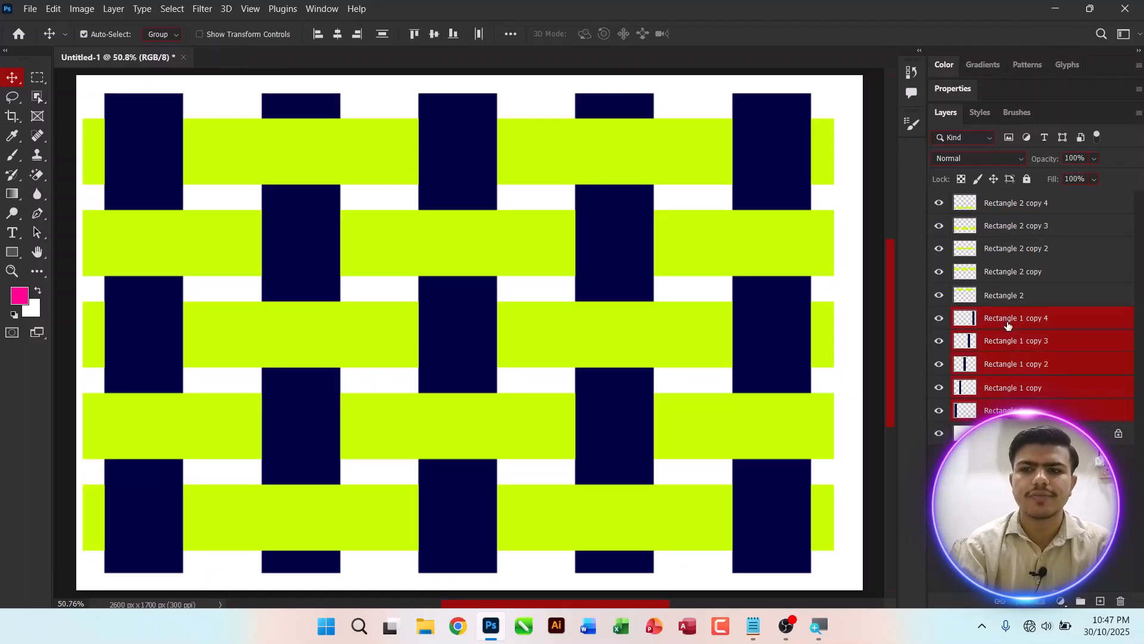
{"action": "right_click", "coordinate": [1008, 321]}
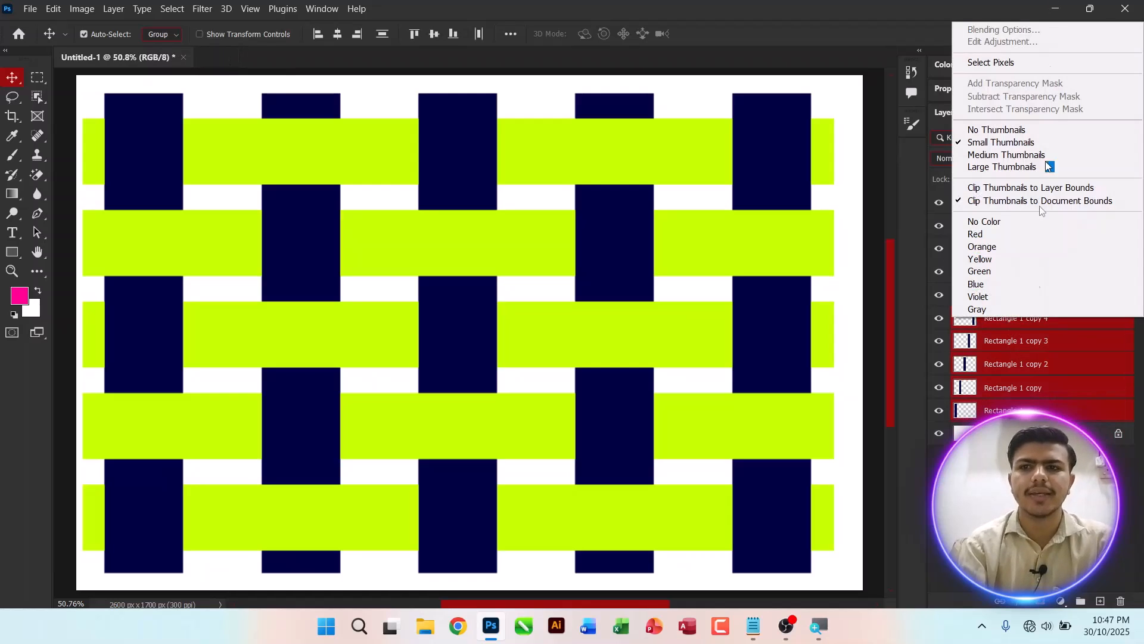
{"action": "right_click", "coordinate": [1013, 321]}
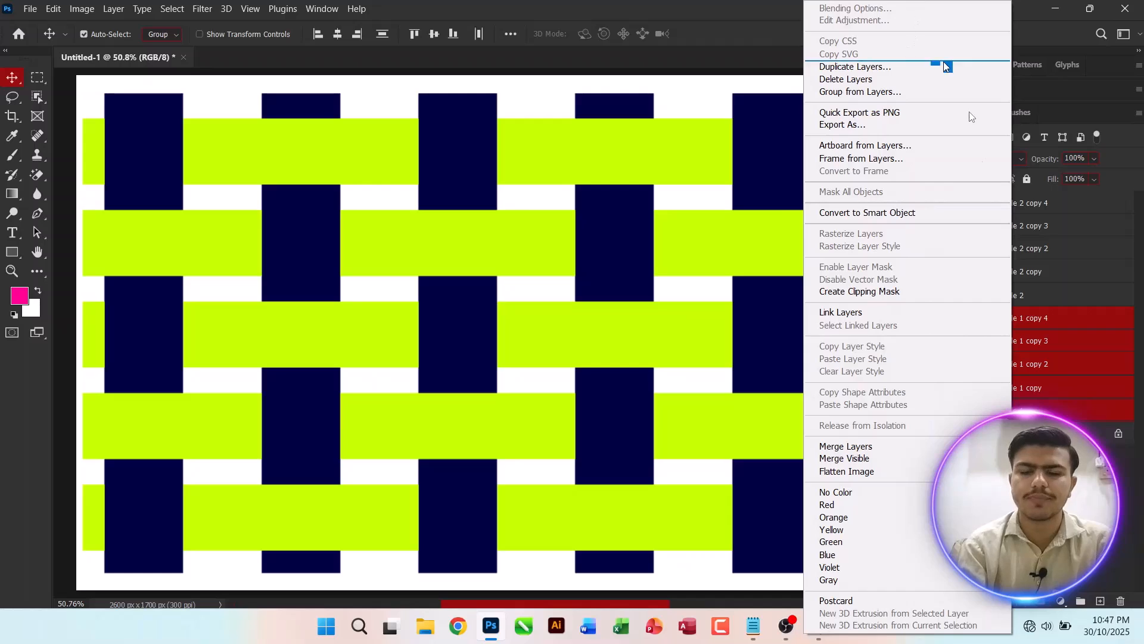
{"action": "left_click", "coordinate": [1025, 396]}
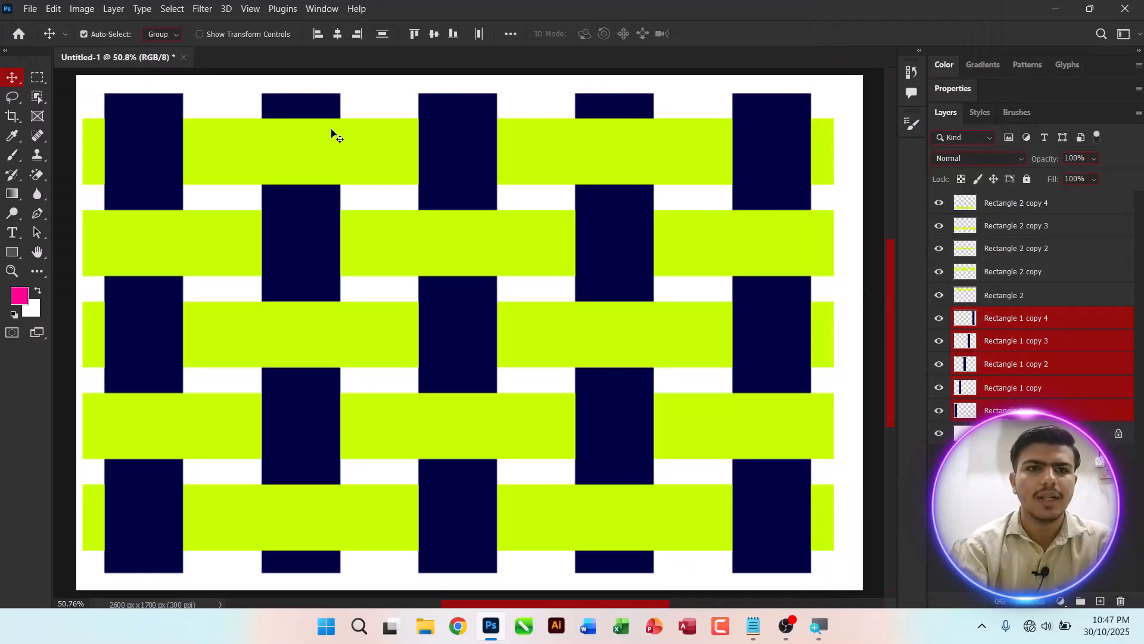
Step: Try to create a red-filled rectangle on the canvas with the Rectangle tool
{"action": "left_click", "coordinate": [12, 252]}
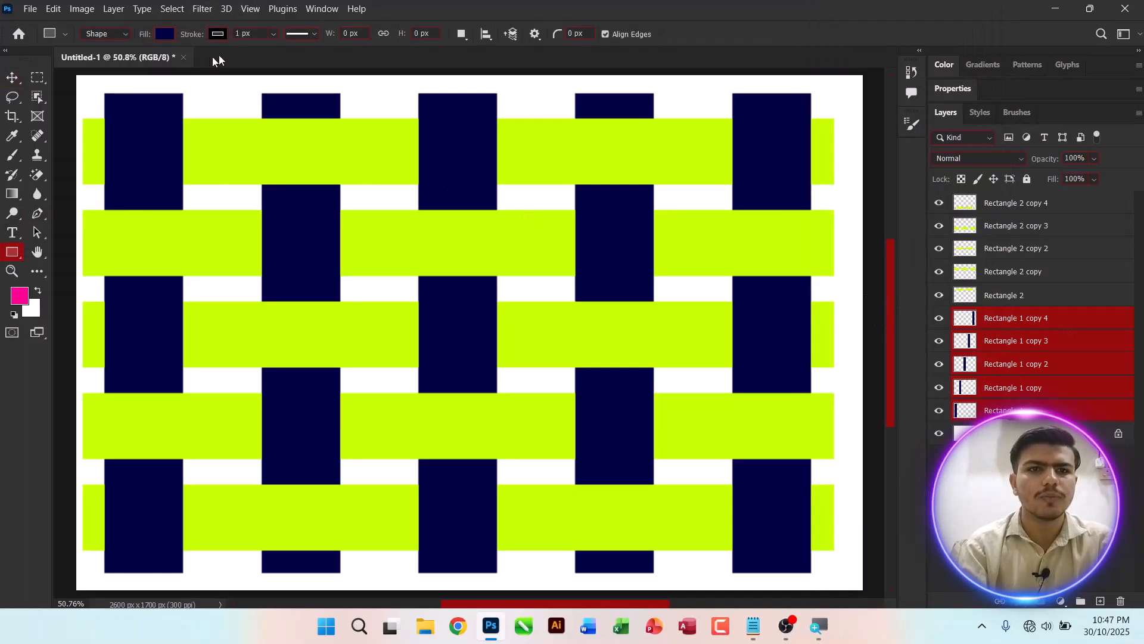
{"action": "left_click", "coordinate": [164, 34]}
{"action": "left_click", "coordinate": [152, 113]}
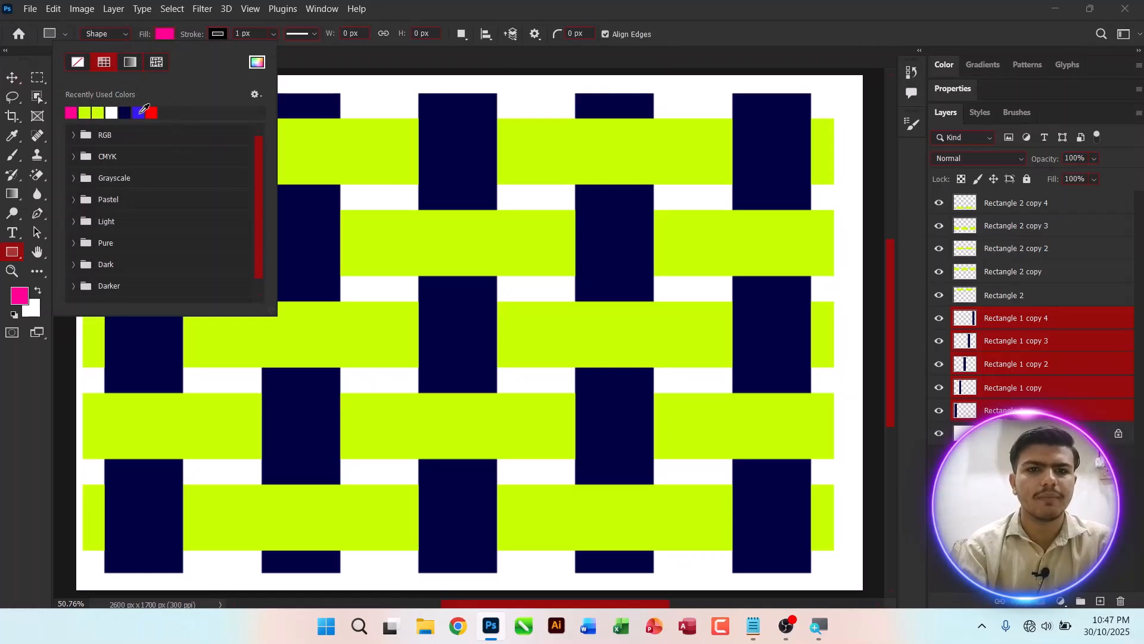
{"action": "left_click", "coordinate": [451, 206]}
{"action": "left_click", "coordinate": [471, 206]}
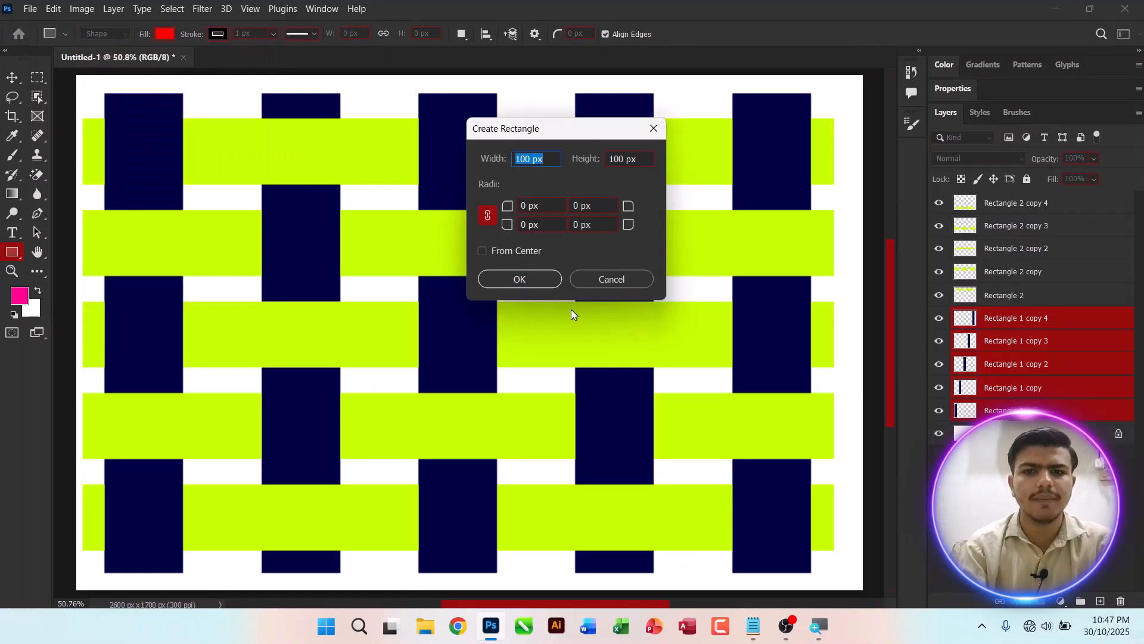
{"action": "left_click", "coordinate": [610, 280]}
Step: Try adding a Color Overlay layer style to the first navy column layer
{"action": "left_click", "coordinate": [963, 412]}
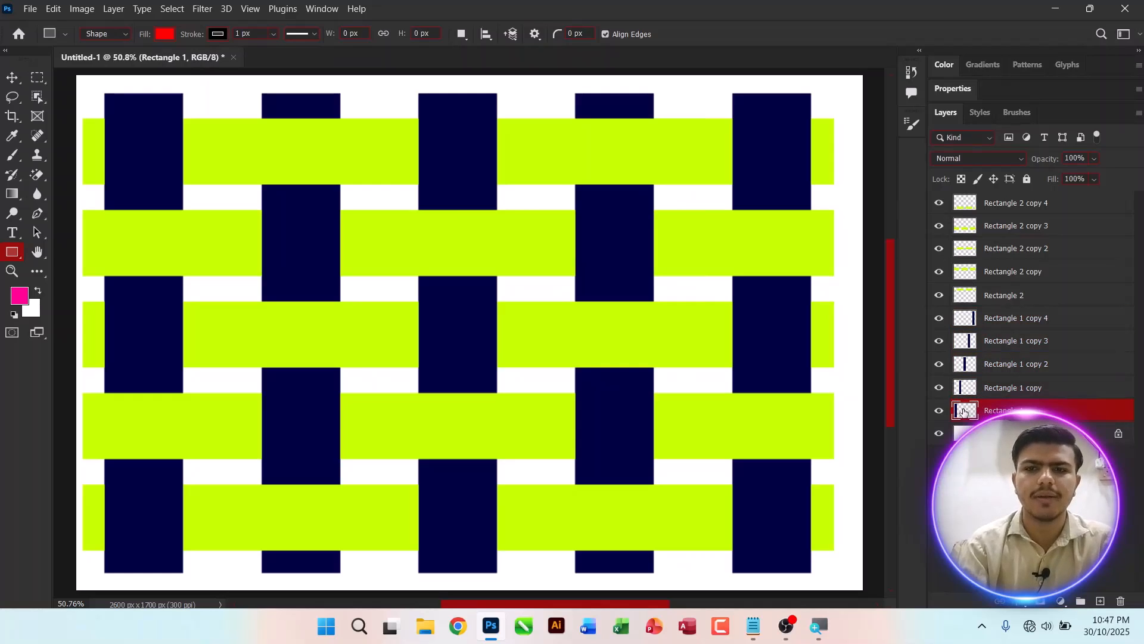
{"action": "double_click", "coordinate": [964, 411]}
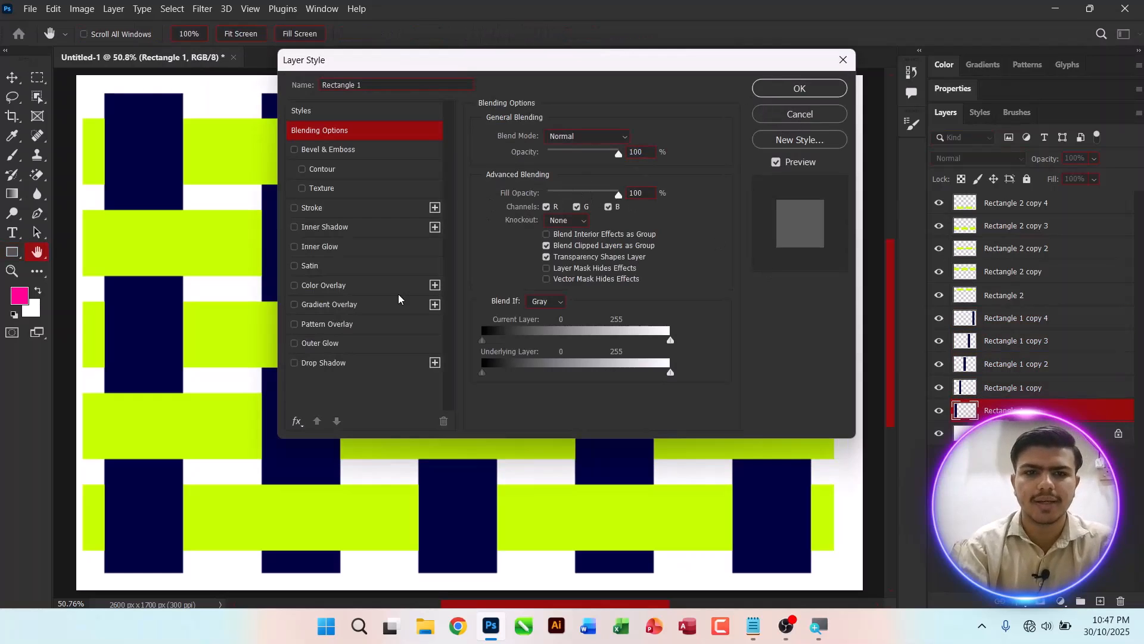
{"action": "left_click", "coordinate": [323, 285]}
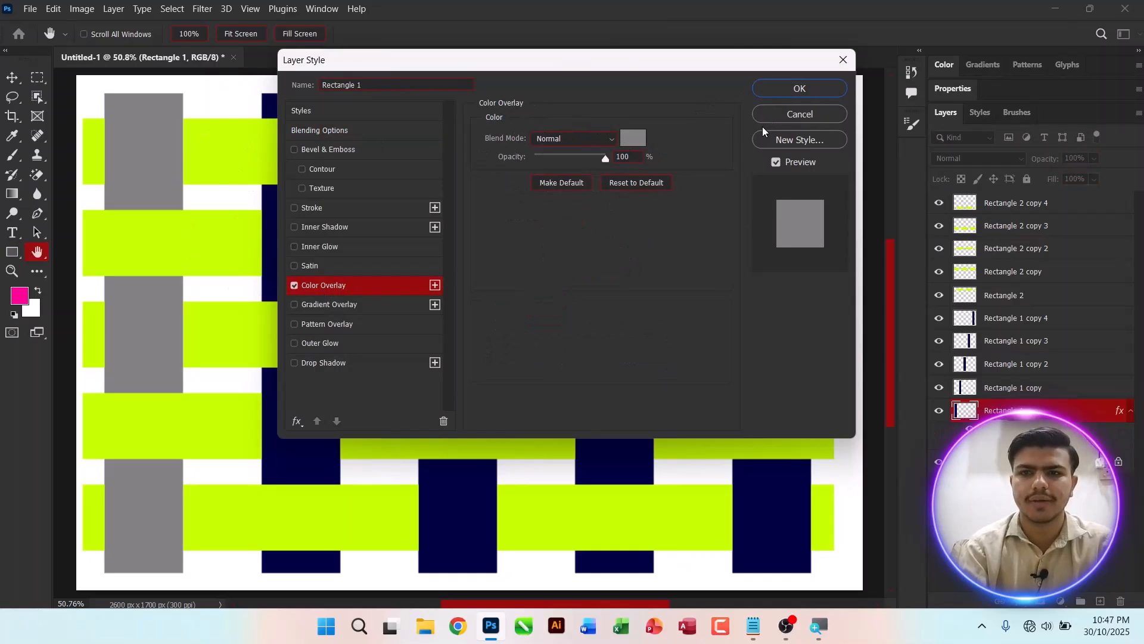
{"action": "left_click", "coordinate": [779, 116]}
Step: Select all five navy column layers and group them together
{"action": "key", "text": "ctrl"}
{"action": "left_click", "coordinate": [993, 315], "text": "shift"}
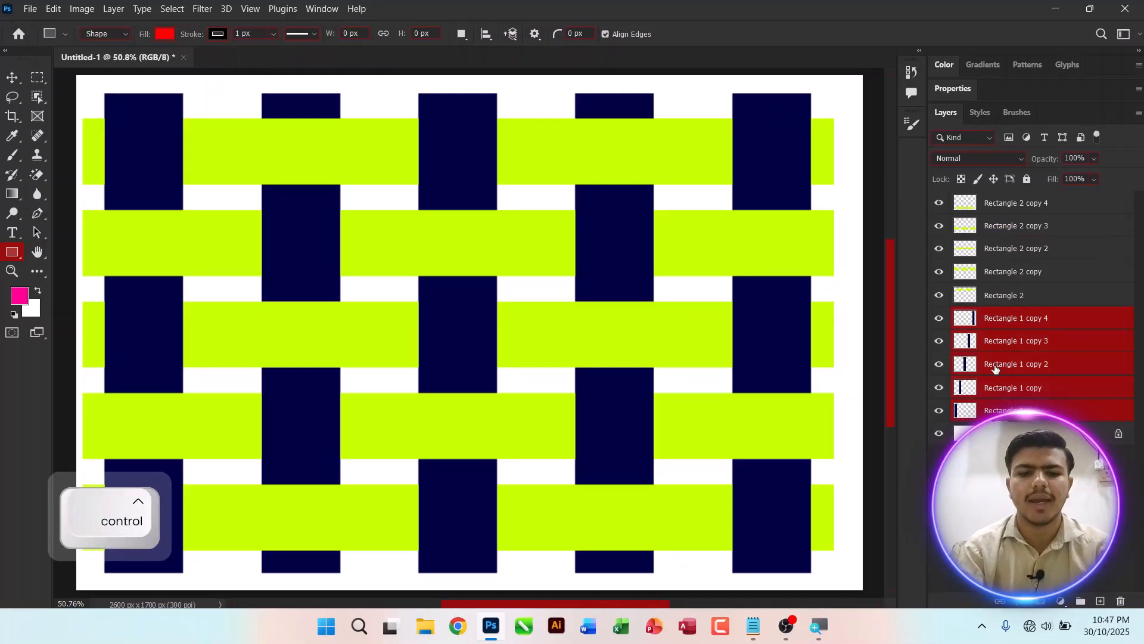
{"action": "key", "text": "ctrl+g"}
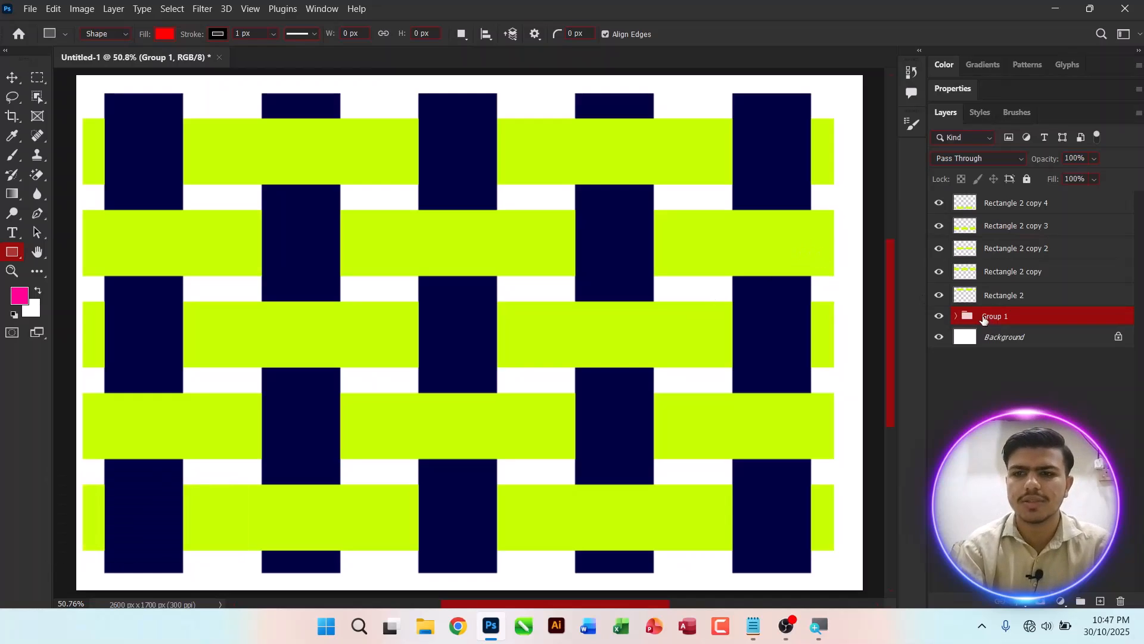
Step: Add a Gradient Fill adjustment layer directly above the Background layer
{"action": "left_click", "coordinate": [957, 316]}
{"action": "left_click", "coordinate": [1036, 498]}
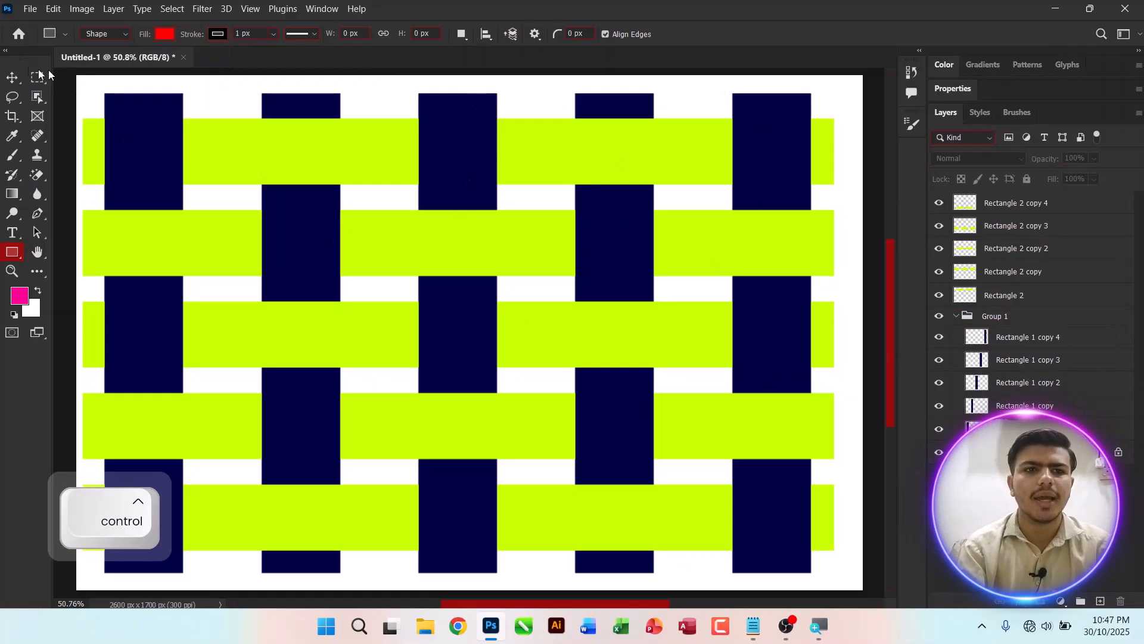
{"action": "left_click", "coordinate": [12, 77]}
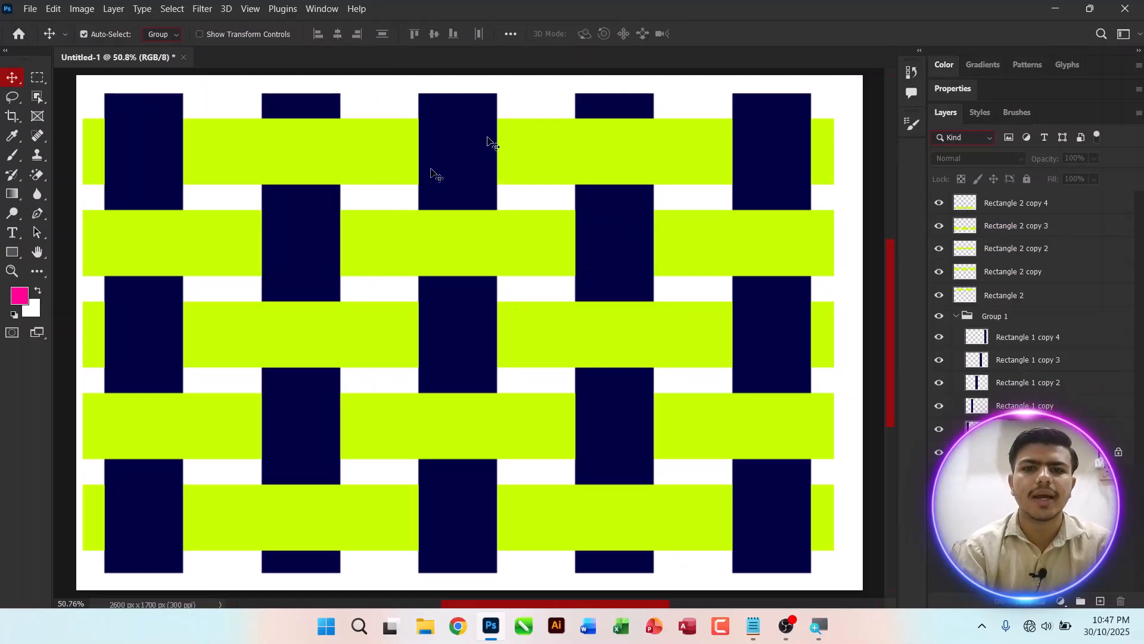
{"action": "left_click", "coordinate": [1055, 452]}
{"action": "left_click", "coordinate": [1062, 602]}
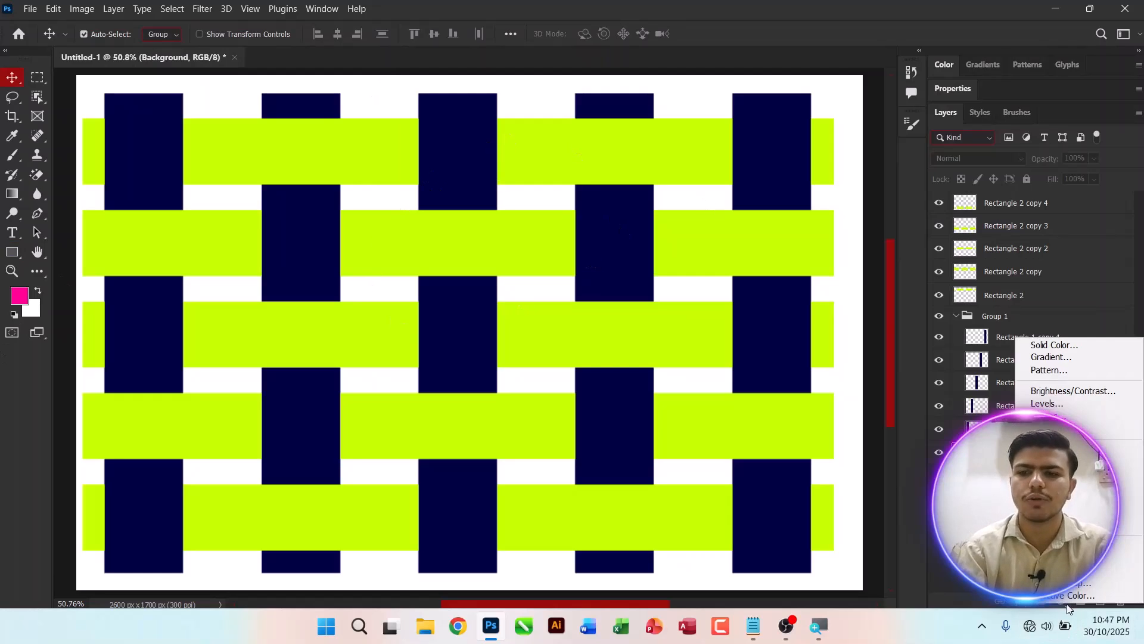
{"action": "left_click", "coordinate": [1060, 359]}
{"action": "left_click", "coordinate": [513, 151]}
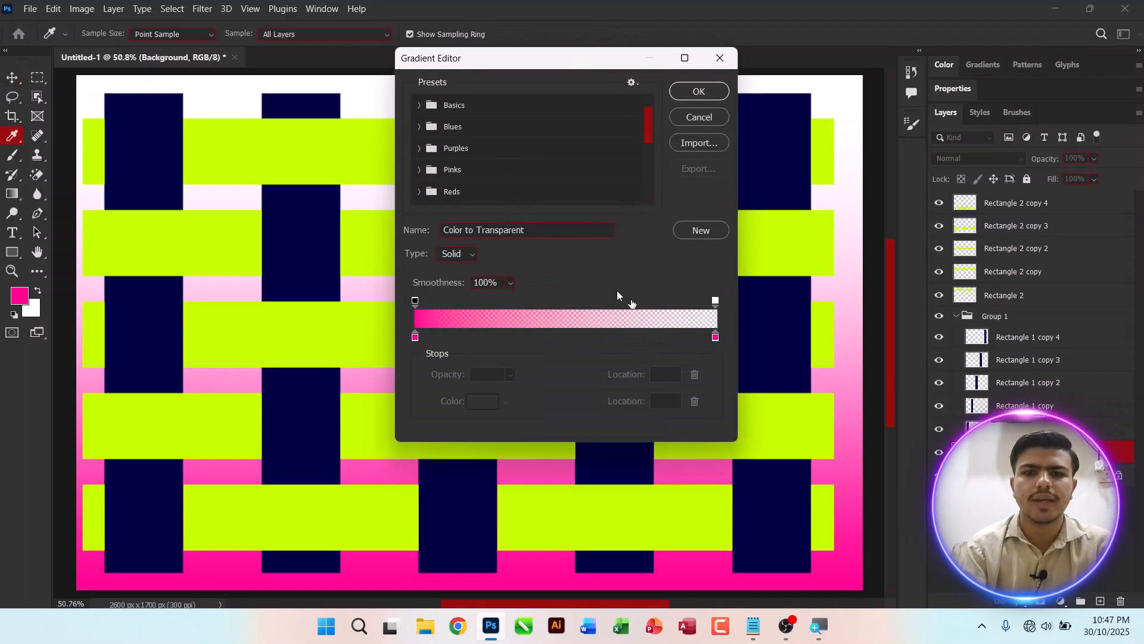
Step: Choose the Blue_17 gradient preset and apply the fill as Linear at a 90° angle
{"action": "left_click", "coordinate": [420, 104]}
{"action": "left_click", "coordinate": [462, 131]}
{"action": "left_click", "coordinate": [486, 131]}
{"action": "left_click", "coordinate": [420, 150]}
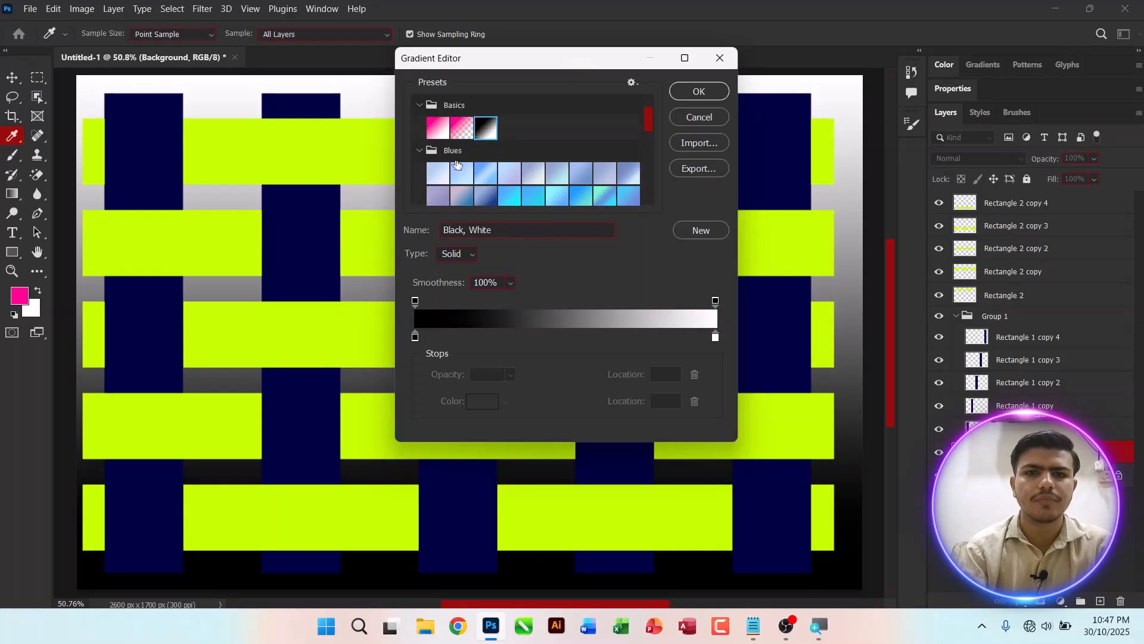
{"action": "left_click", "coordinate": [485, 173]}
{"action": "left_click", "coordinate": [528, 199]}
{"action": "left_click", "coordinate": [580, 202]}
{"action": "left_click", "coordinate": [603, 199]}
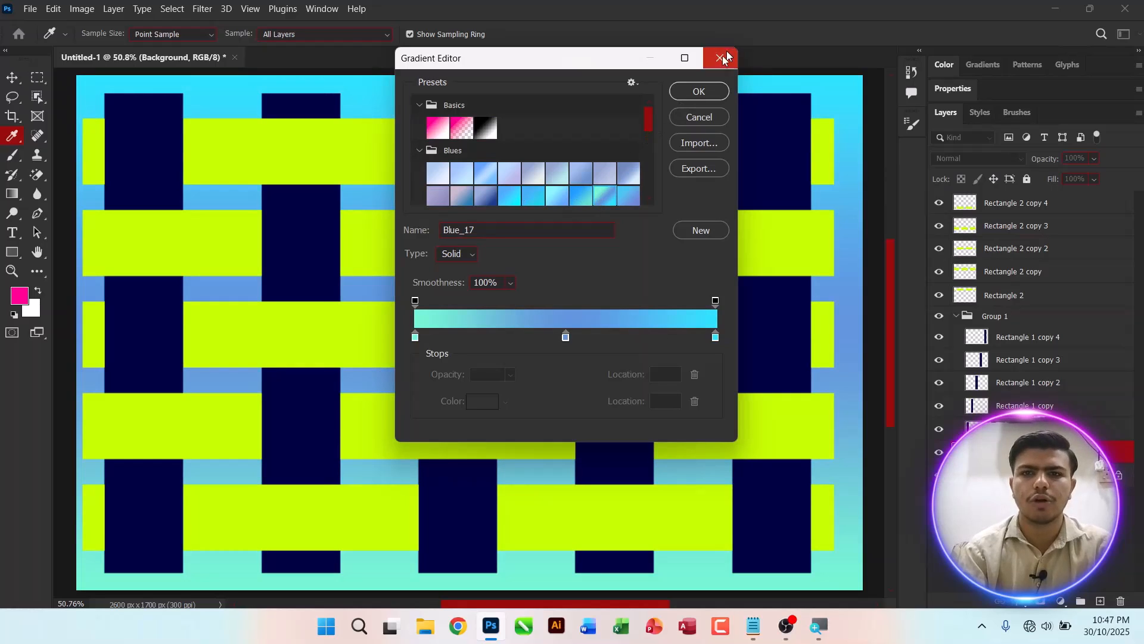
{"action": "left_click", "coordinate": [699, 92]}
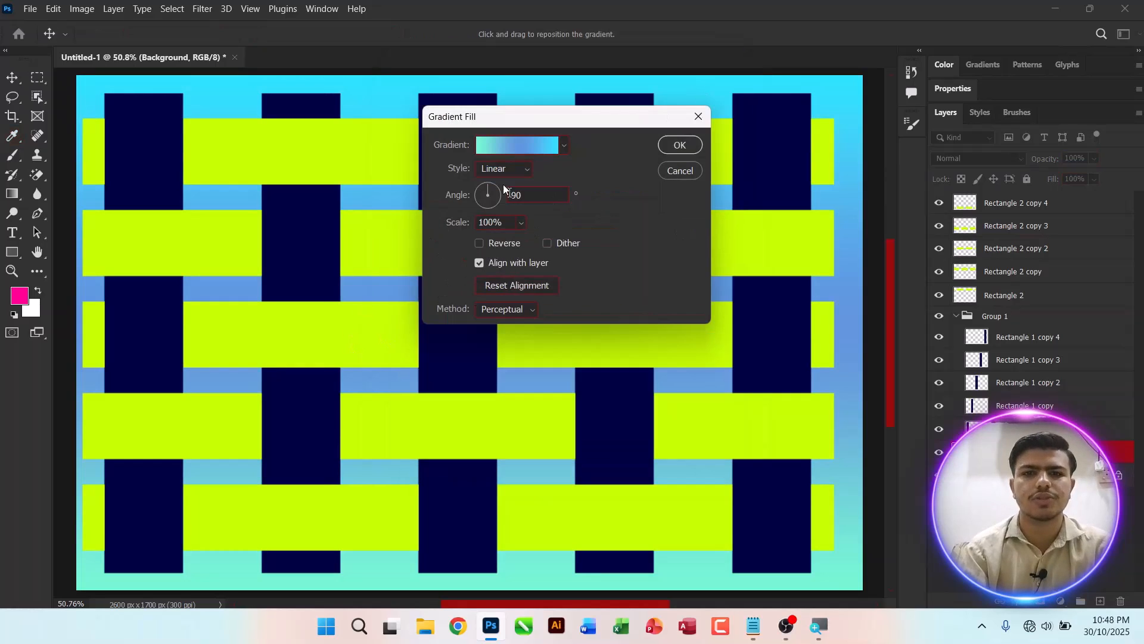
{"action": "left_click", "coordinate": [680, 146]}
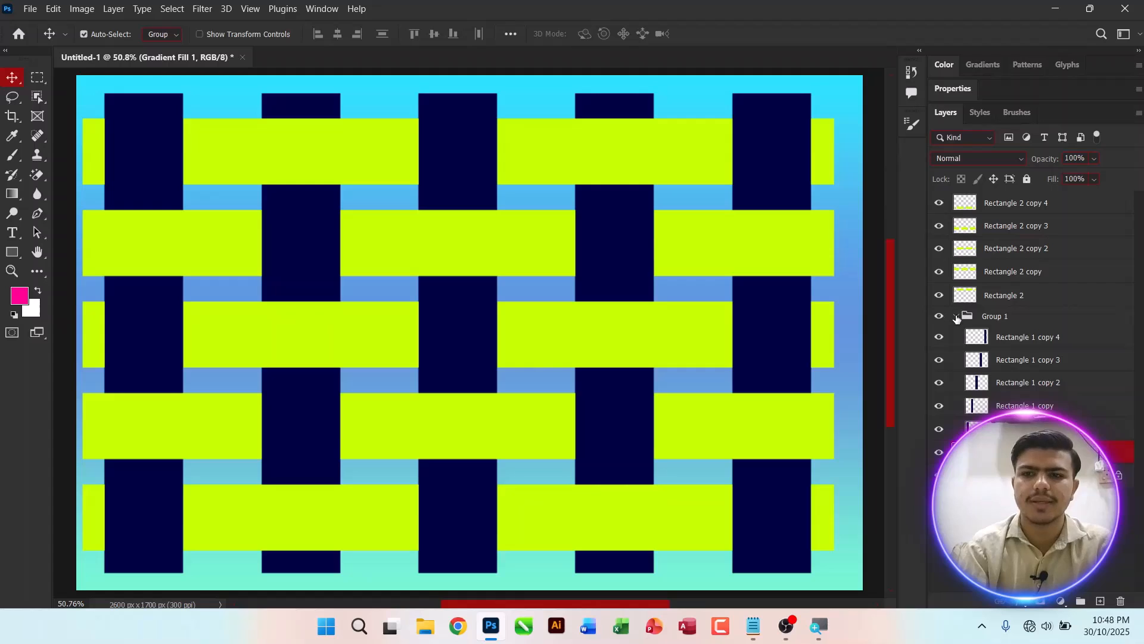
Step: Select all five lime-green bar layers and group them together
{"action": "left_click", "coordinate": [956, 316]}
{"action": "left_click", "coordinate": [992, 210]}
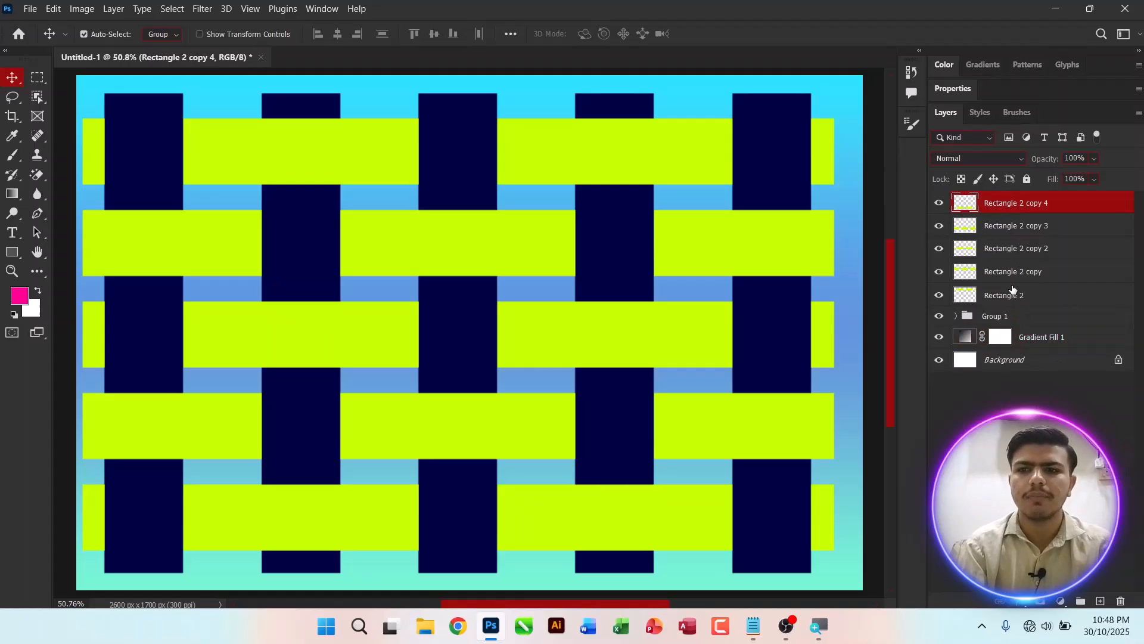
{"action": "left_click", "coordinate": [1013, 285], "text": "shift"}
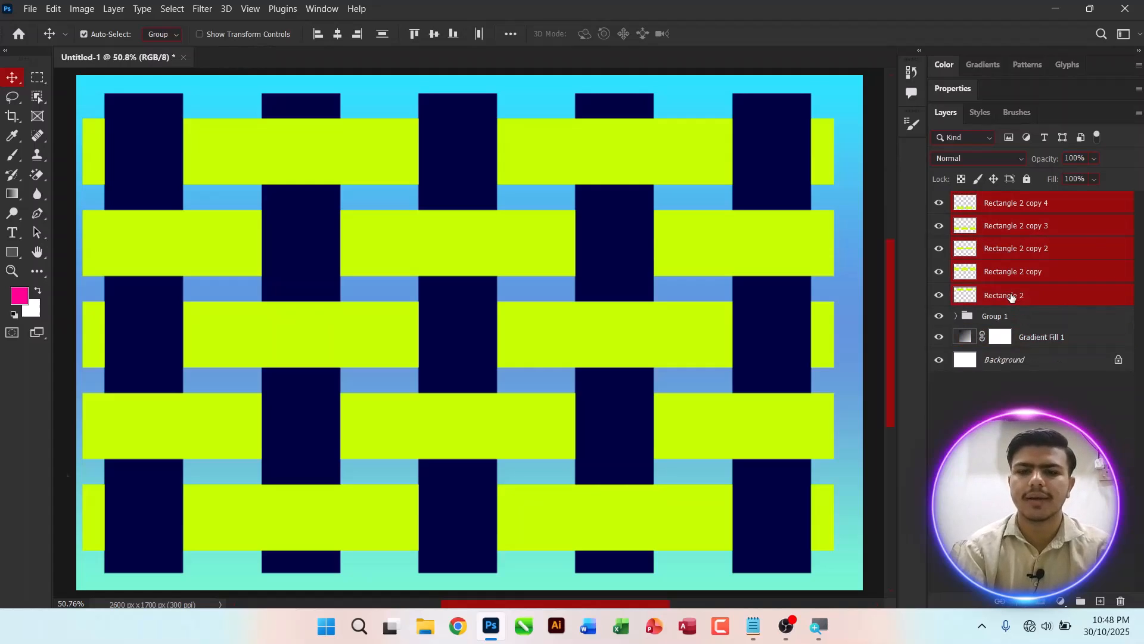
{"action": "key", "text": "ctrl+g"}
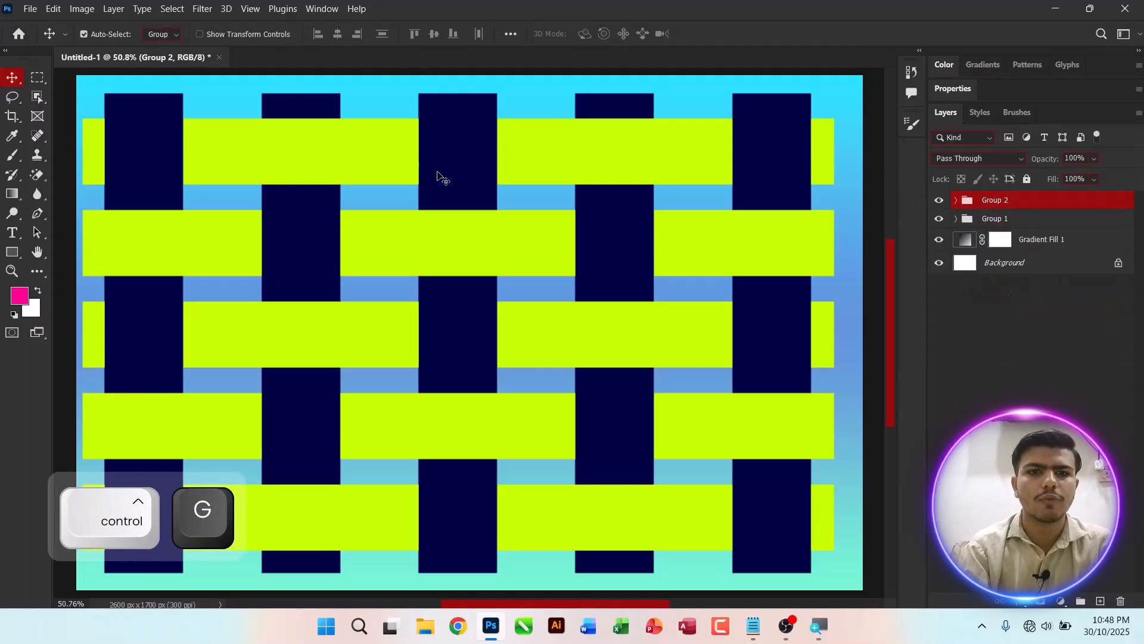
{"action": "left_click_drag", "start_coordinate": [370, 161], "coordinate": [371, 221]}
{"action": "left_click_drag", "start_coordinate": [372, 224], "coordinate": [371, 80]}
{"action": "key", "text": "ctrl"}
{"action": "key", "text": "ctrl+z"}
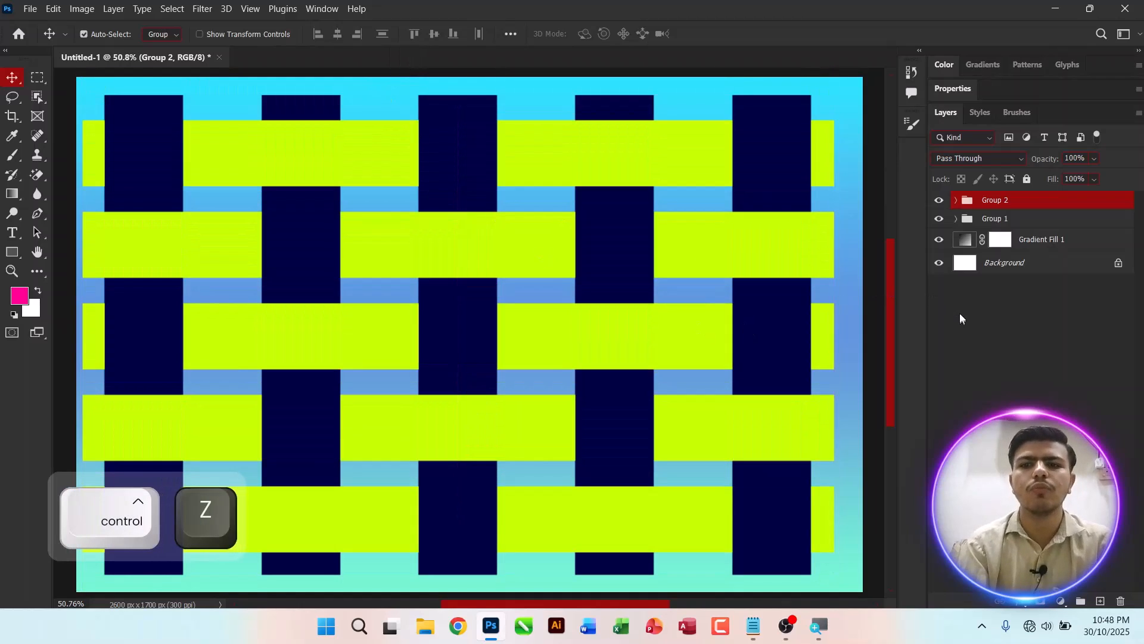
{"action": "left_click", "coordinate": [959, 314]}
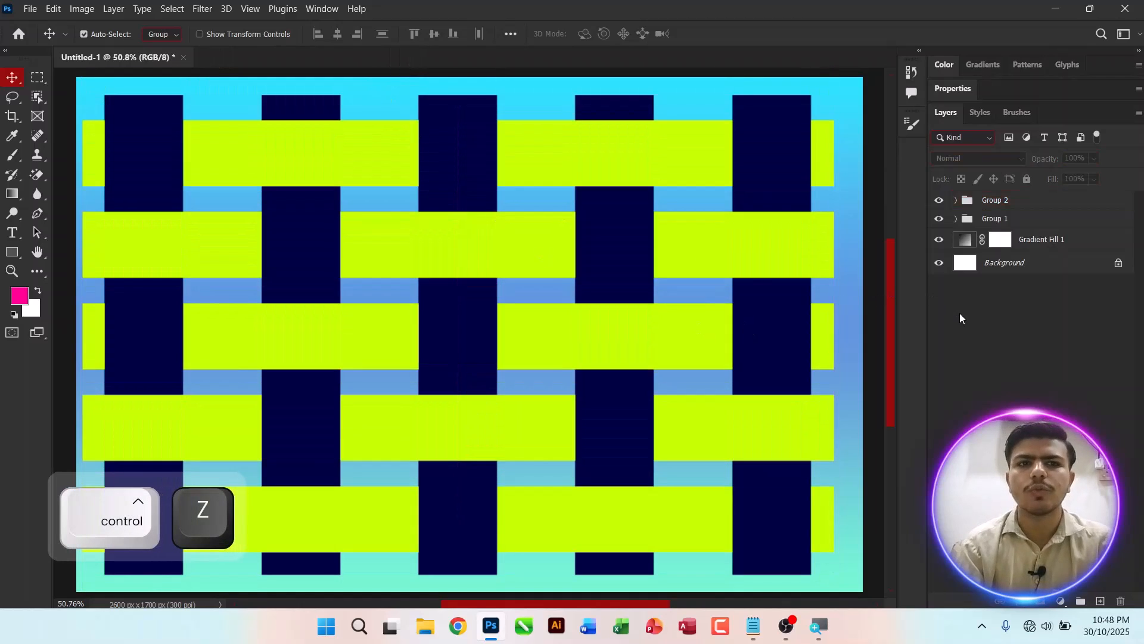
Step: Switch to the Adobe Photoshop CC 2023 notes file in Notepad and save it
{"action": "left_click", "coordinate": [753, 626]}
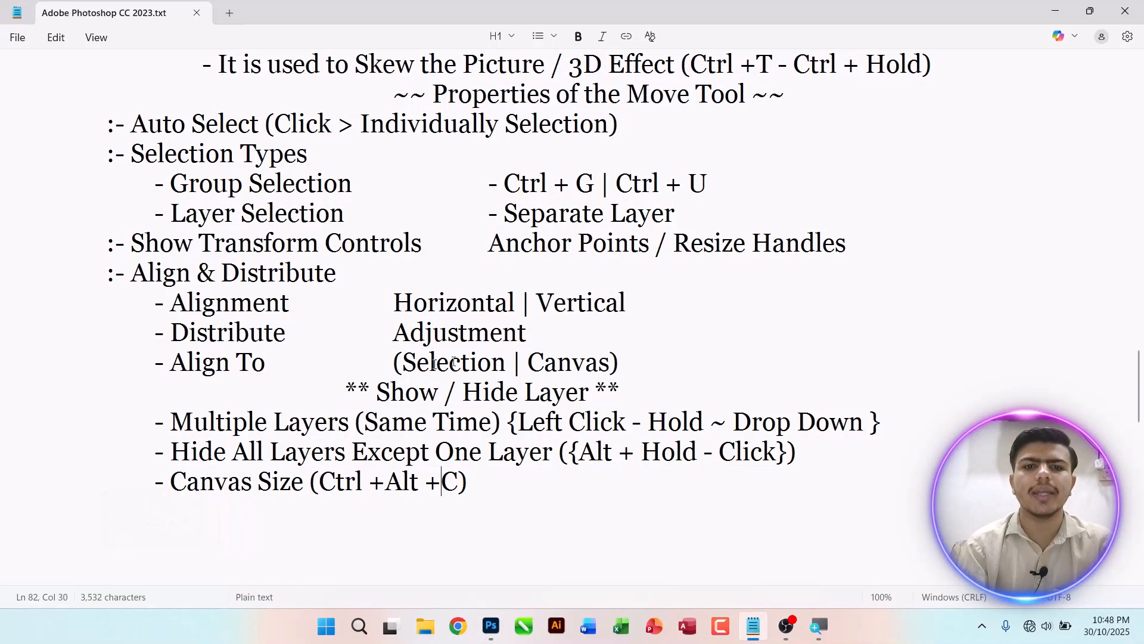
{"action": "key", "text": "ctrl+s"}
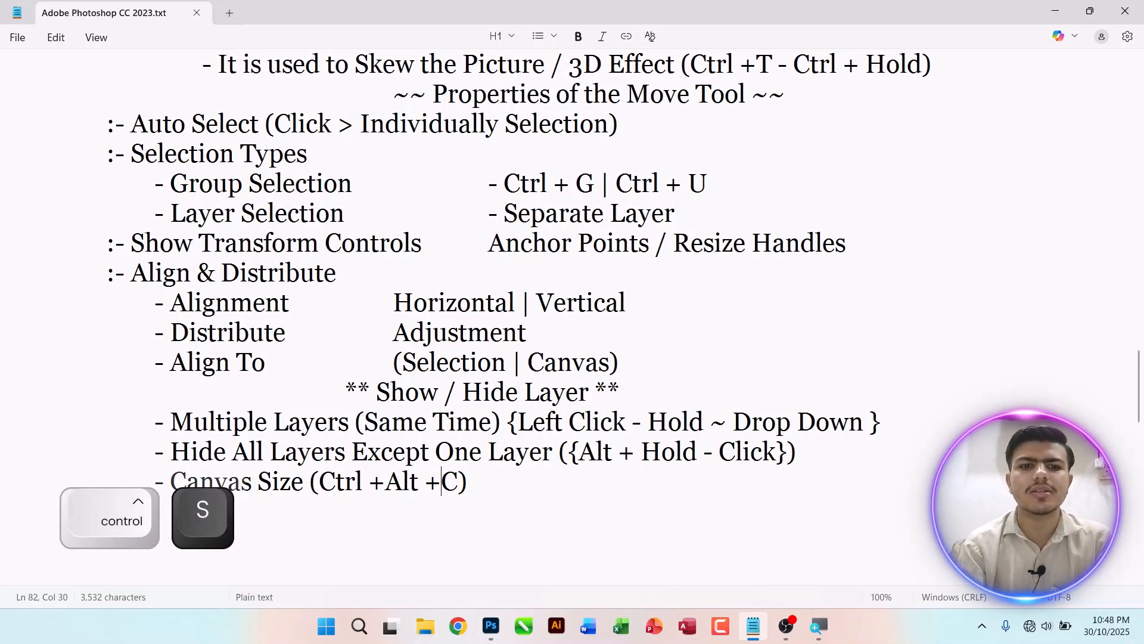
{"action": "left_click_drag", "start_coordinate": [1139, 385], "coordinate": [1139, 371]}
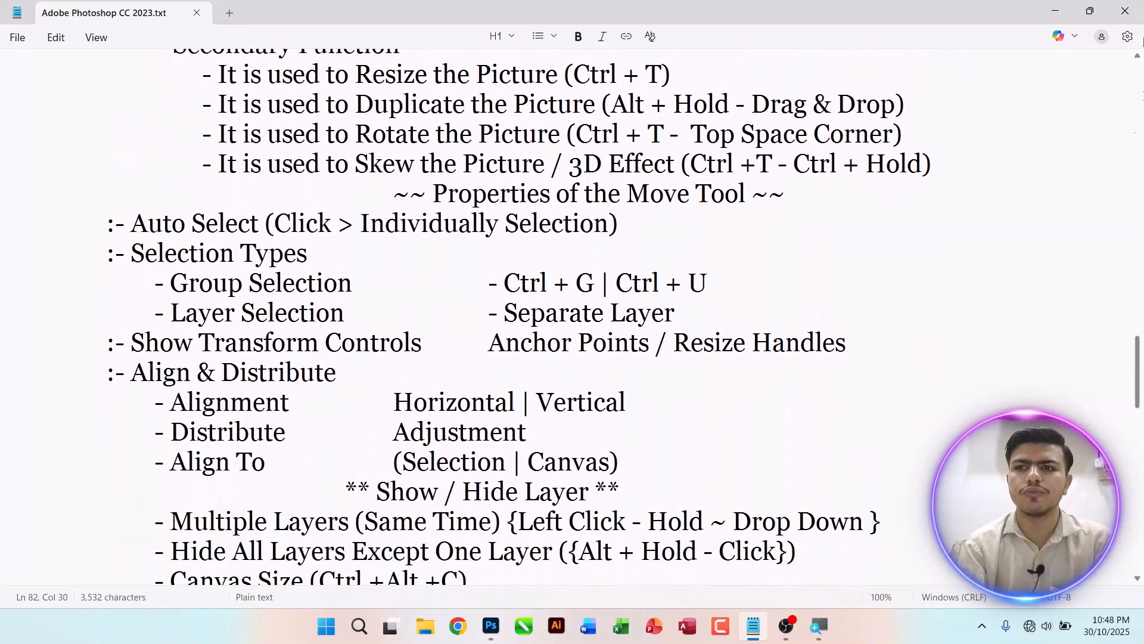
Step: Close the notes window and open the mosque JPG image in Photoshop, fitting it to the screen
{"action": "left_click", "coordinate": [1125, 11]}
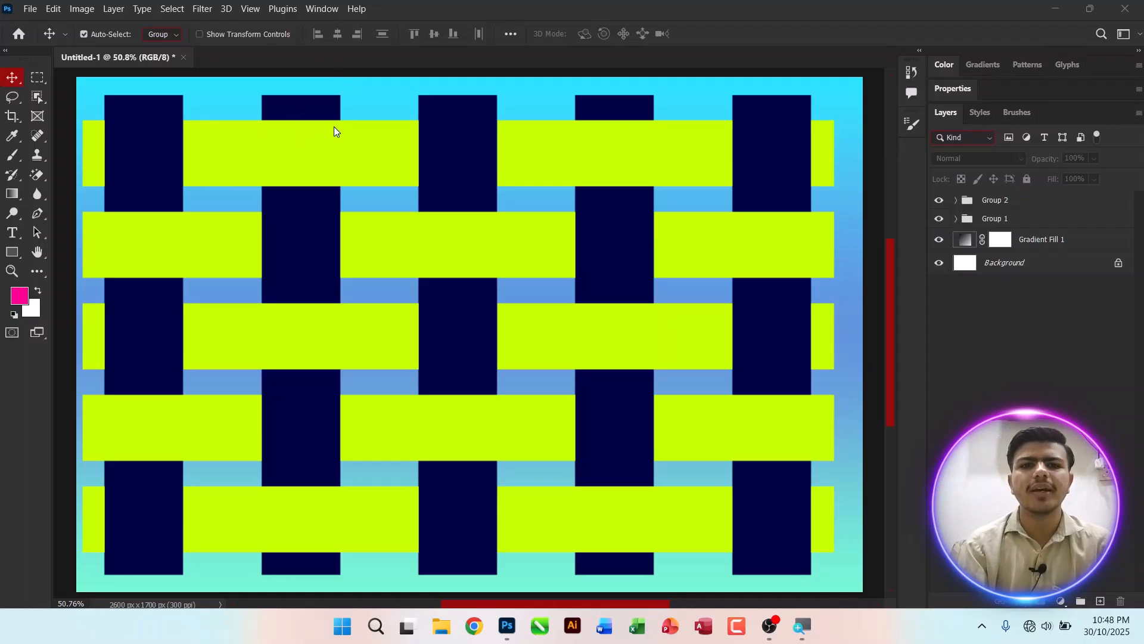
{"action": "left_click", "coordinate": [450, 151]}
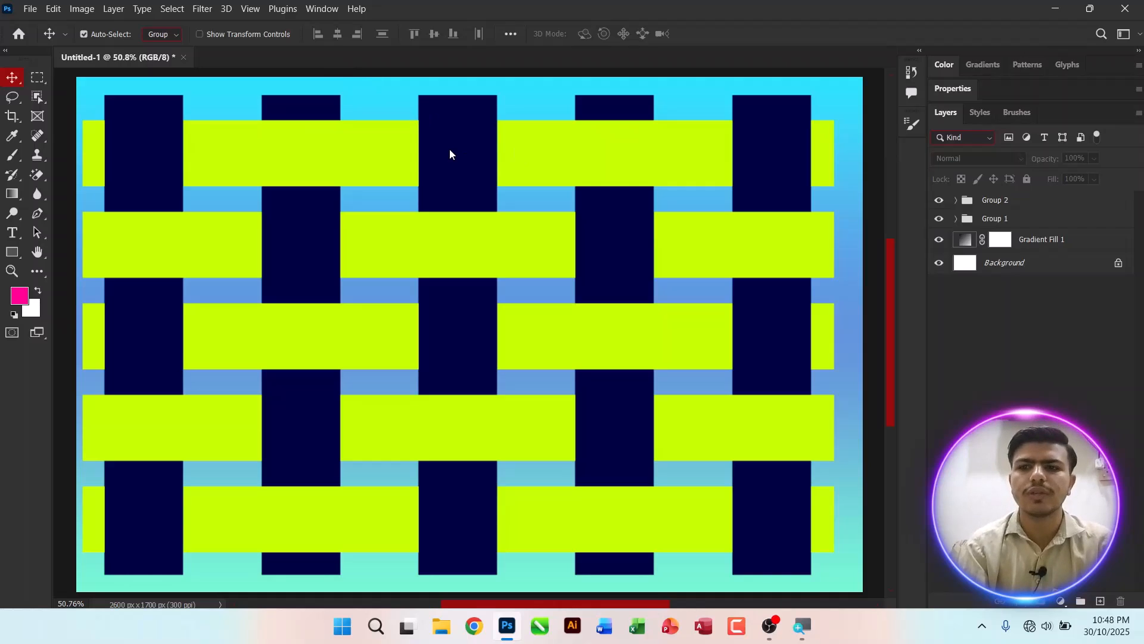
{"action": "key", "text": "ctrl"}
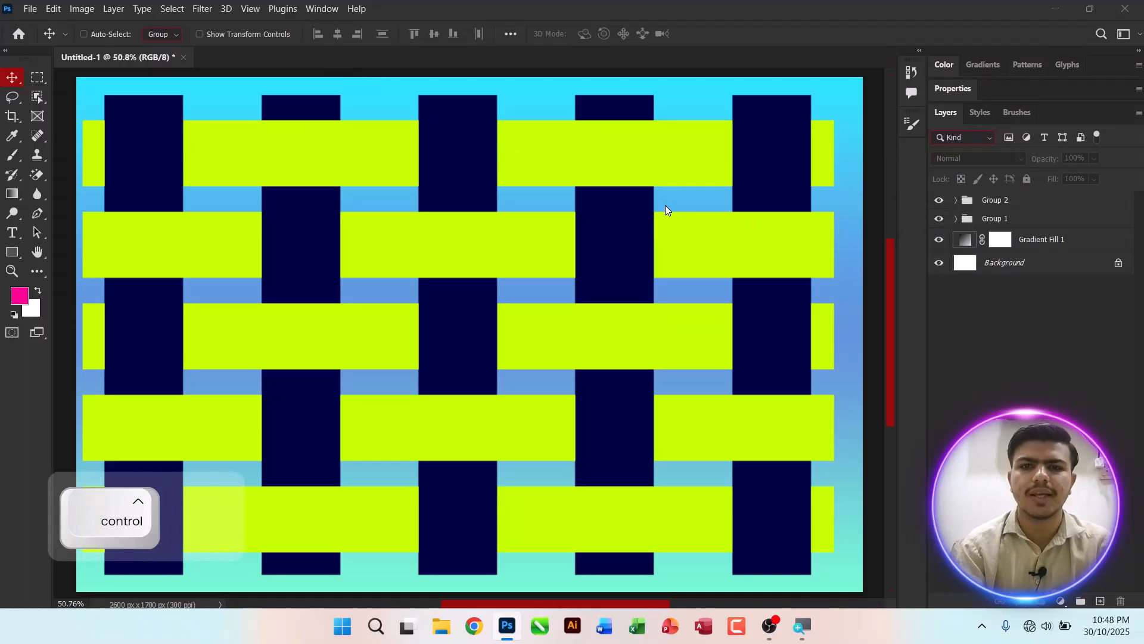
{"action": "key", "text": "ctrl+o"}
{"action": "key", "text": "Escape"}
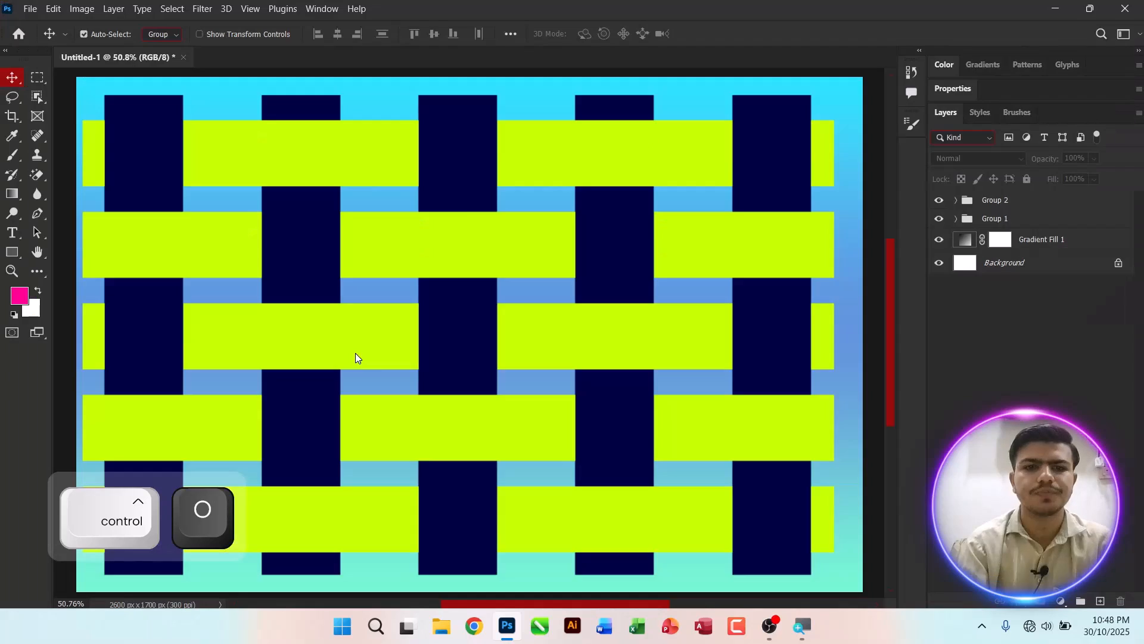
{"action": "key", "text": "ctrl+0"}
Step: Duplicate the image layer twice and add a new empty layer above the copies
{"action": "key", "text": "ctrl+j"}
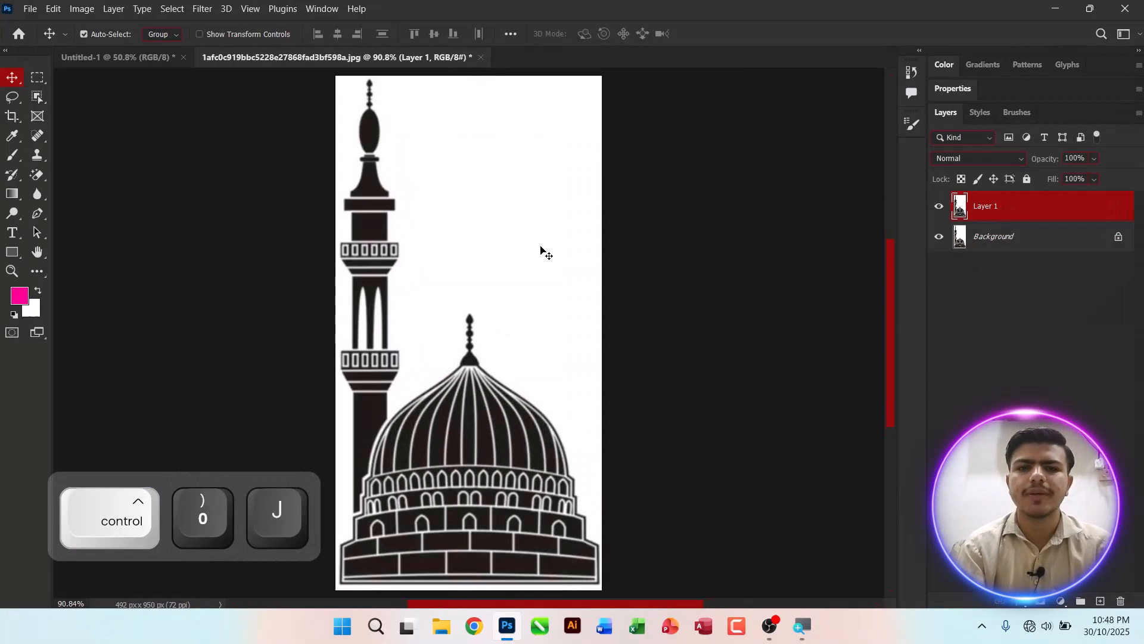
{"action": "key", "text": "ctrl+j"}
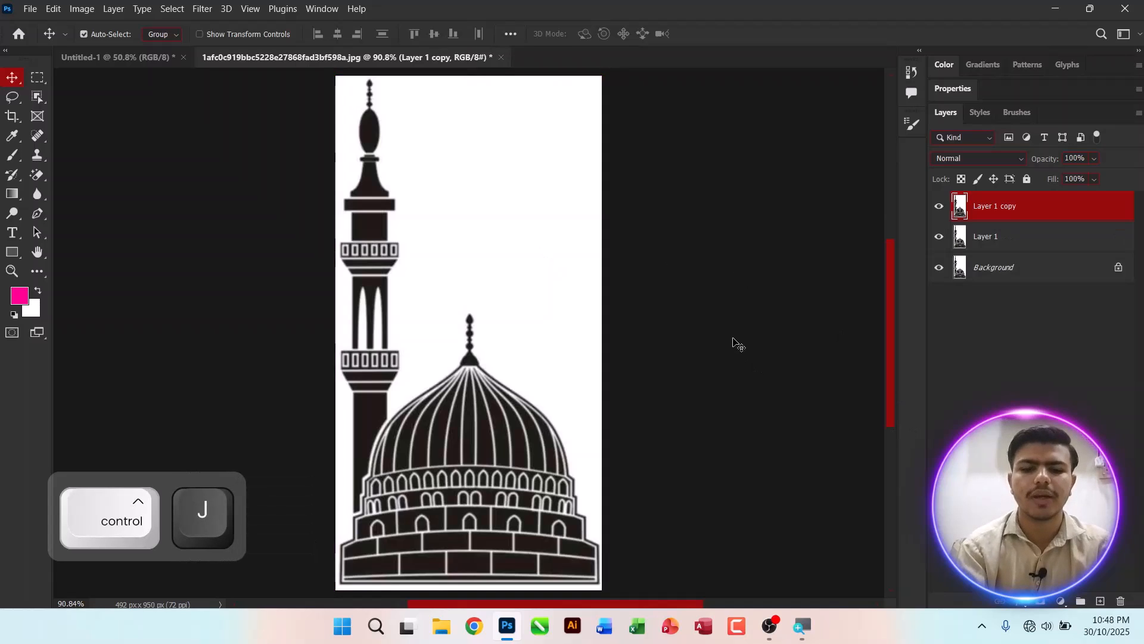
{"action": "key", "text": "ctrl+shift+n"}
{"action": "key", "text": "Return"}
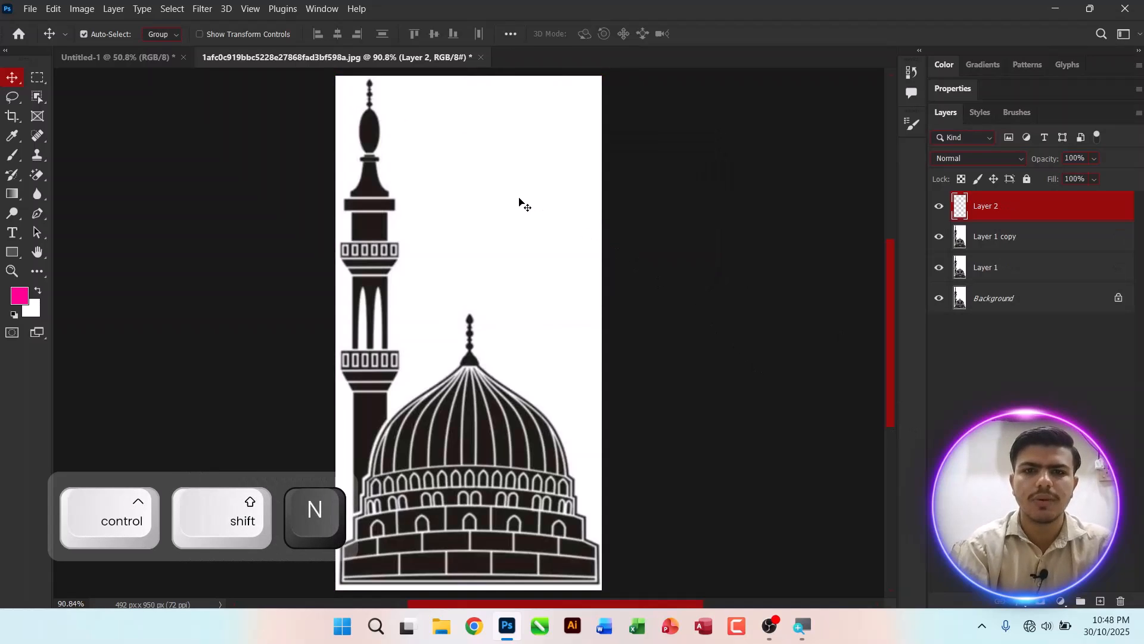
Step: Pick Background, Layer 1 copy and Layer 1 in turn from the layer list under the pointer on the canvas
{"action": "right_click", "coordinate": [520, 202]}
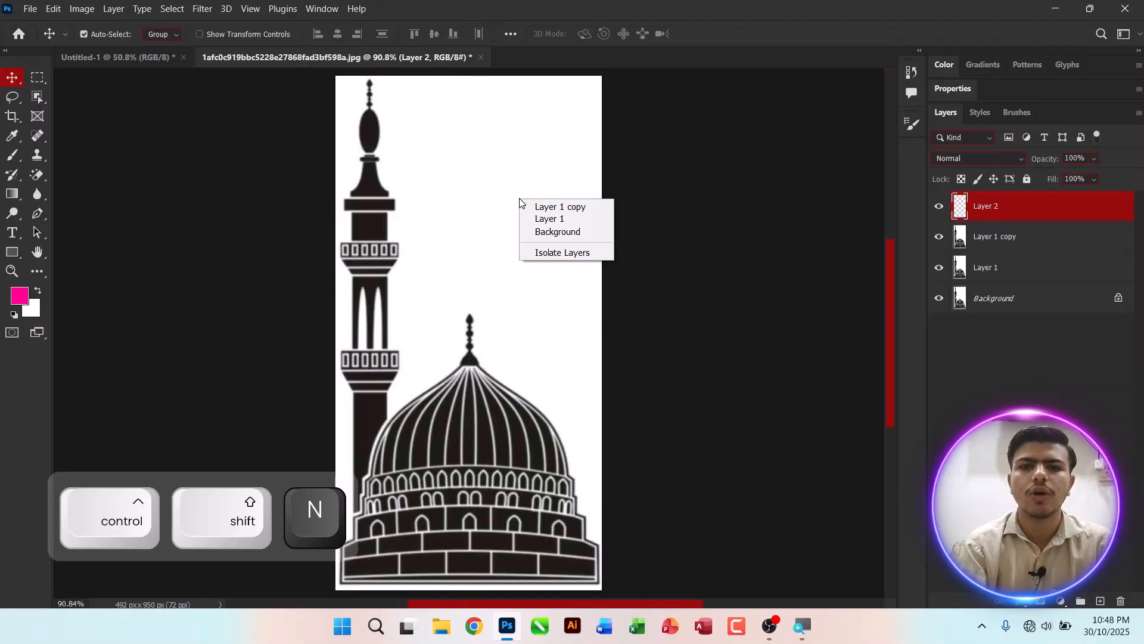
{"action": "key", "text": "Escape"}
{"action": "left_click", "coordinate": [548, 236]}
{"action": "right_click", "coordinate": [474, 127]}
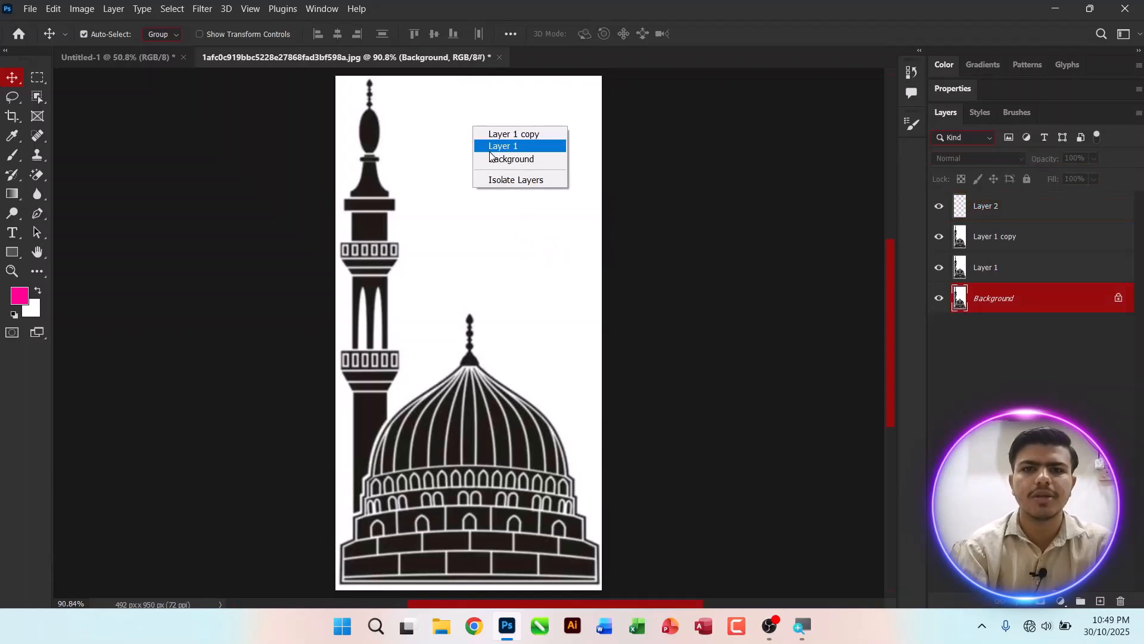
{"action": "left_click", "coordinate": [490, 150]}
{"action": "right_click", "coordinate": [455, 242]}
{"action": "left_click", "coordinate": [467, 248]}
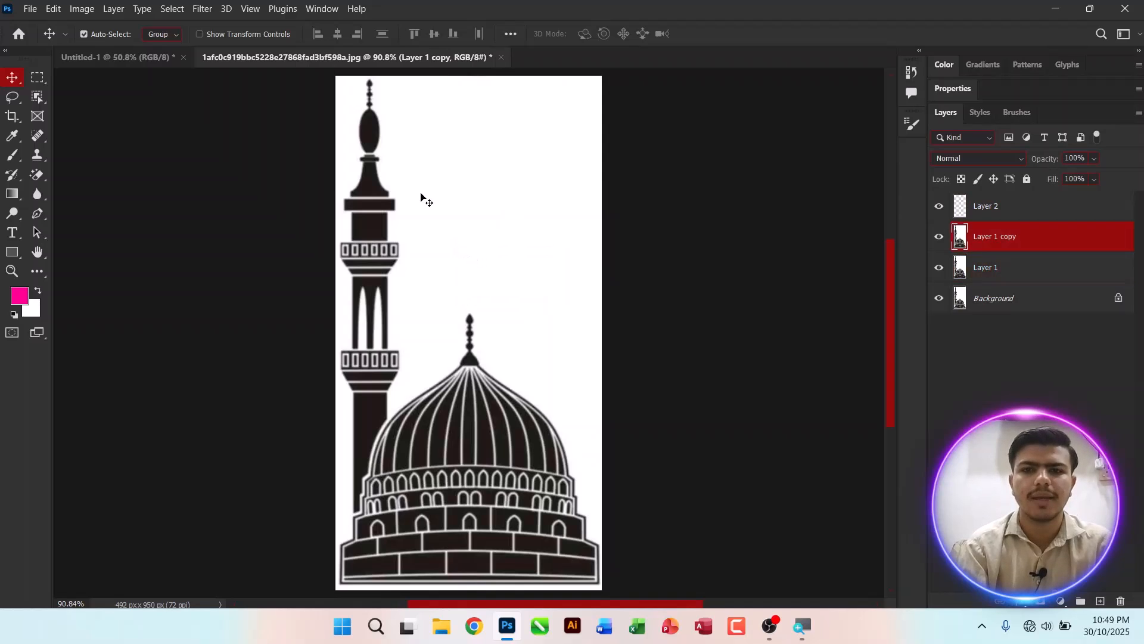
{"action": "right_click", "coordinate": [569, 187]}
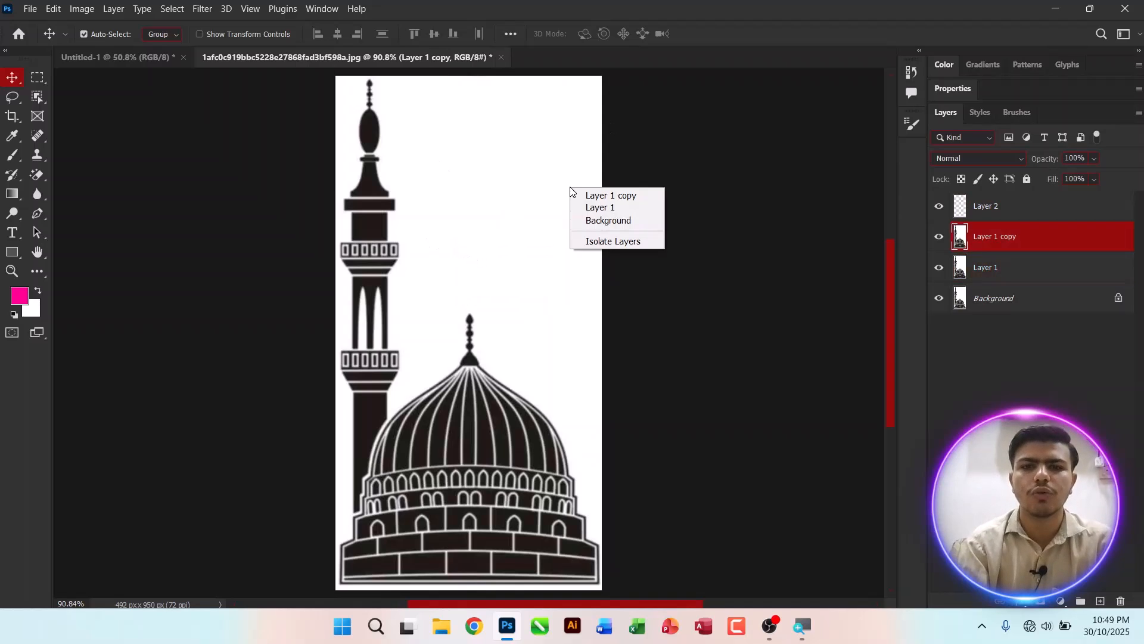
{"action": "left_click", "coordinate": [597, 208]}
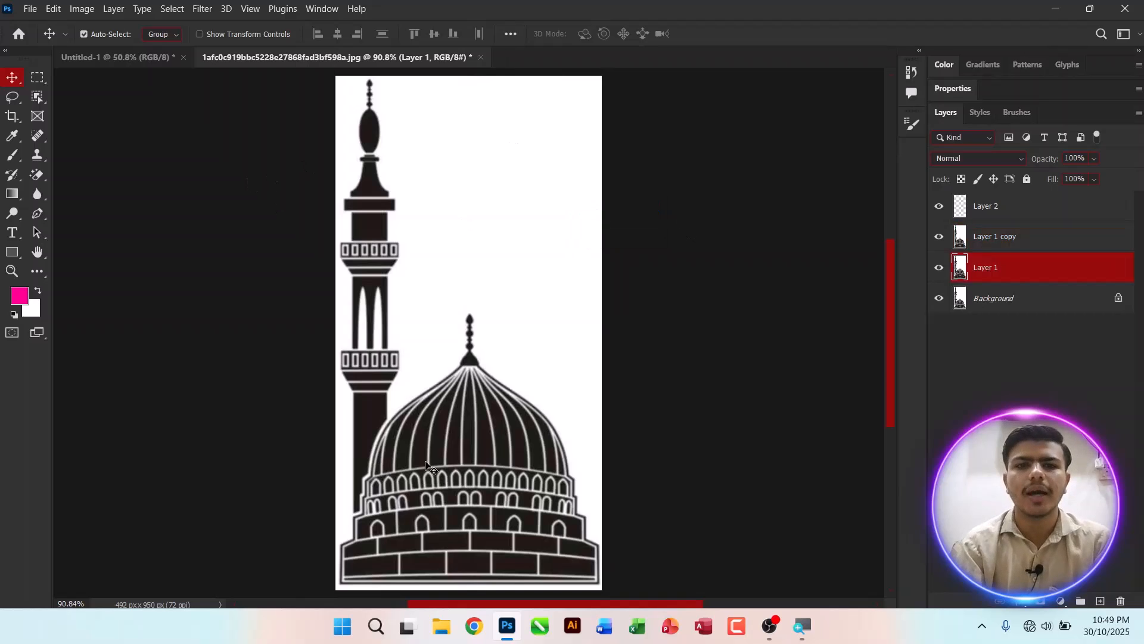
Step: Isolate Layer 1 and Layer 1 copy, and drag the copy's mosque image to the right
{"action": "right_click", "coordinate": [460, 159]}
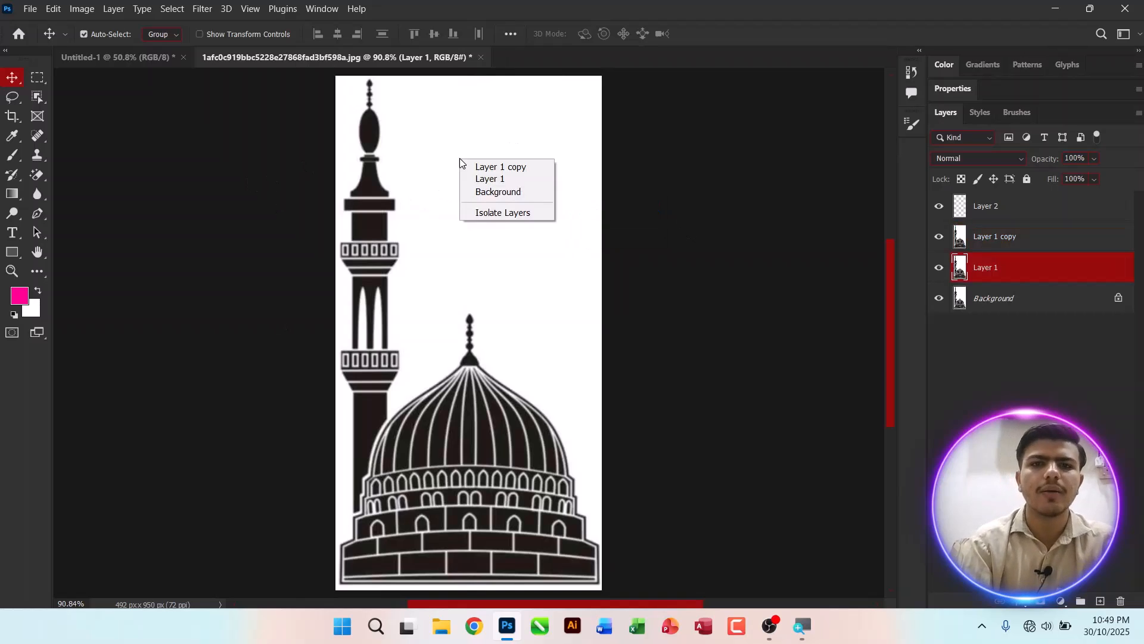
{"action": "left_click", "coordinate": [509, 216]}
{"action": "left_click_drag", "start_coordinate": [442, 315], "coordinate": [523, 238]}
{"action": "left_click_drag", "start_coordinate": [402, 322], "coordinate": [490, 373]}
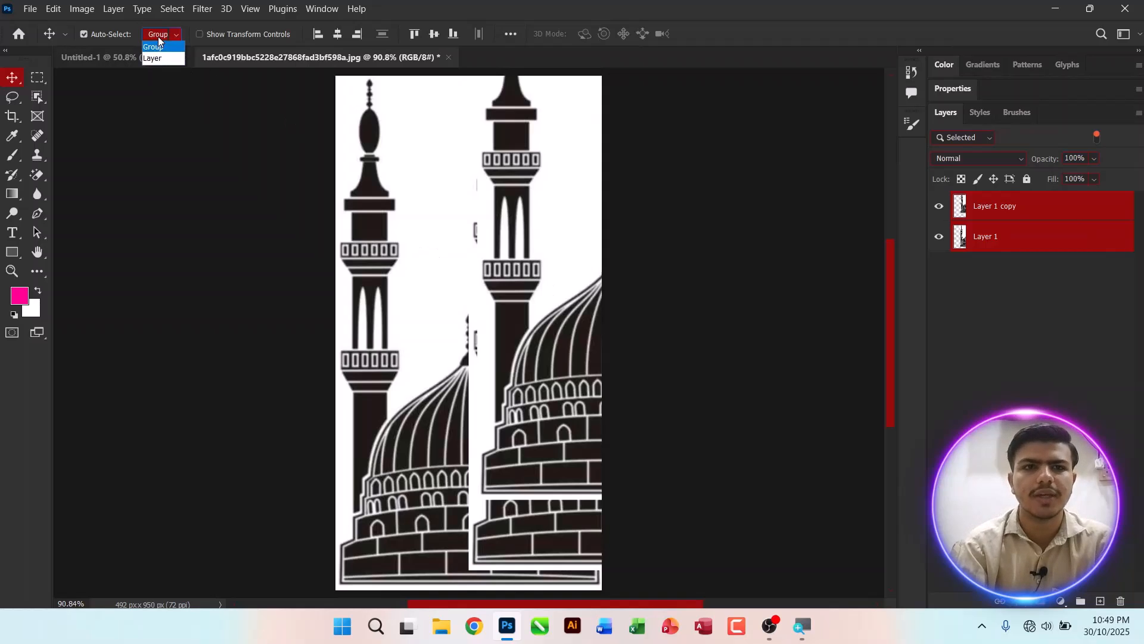
Step: Switch the Move tool's Auto-Select mode to Layer and select all layers
{"action": "left_click", "coordinate": [153, 57]}
{"action": "left_click", "coordinate": [450, 230]}
{"action": "key", "text": "ctrl+alt+a"}
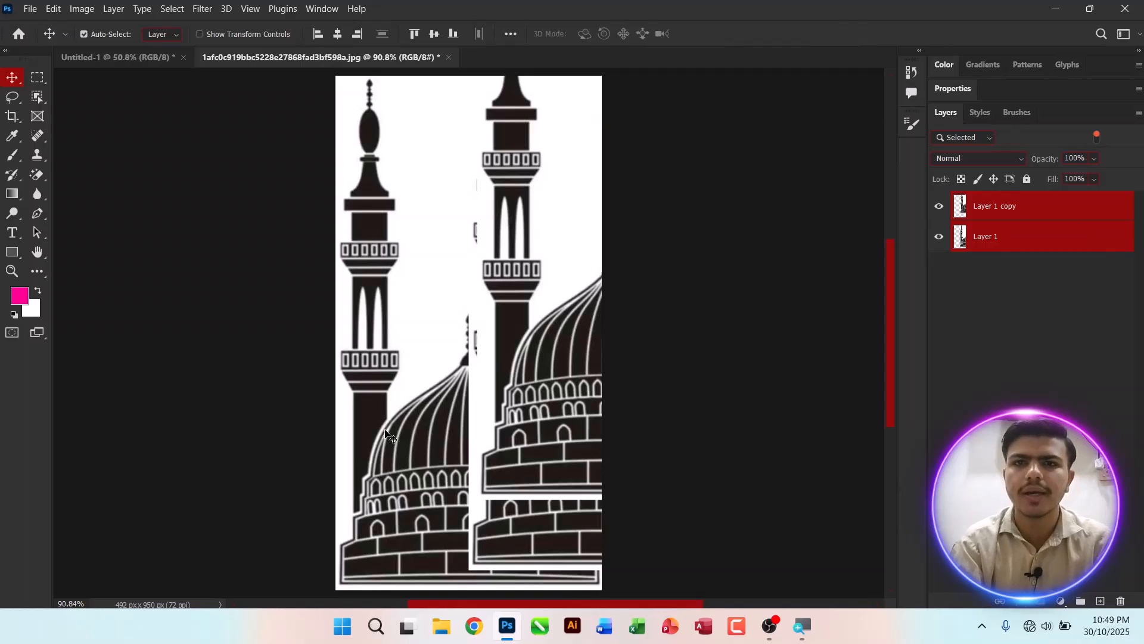
Step: Close the mosque image without saving and minimize Photoshop to the desktop
{"action": "key", "text": "ctrl+w"}
{"action": "key", "text": "n"}
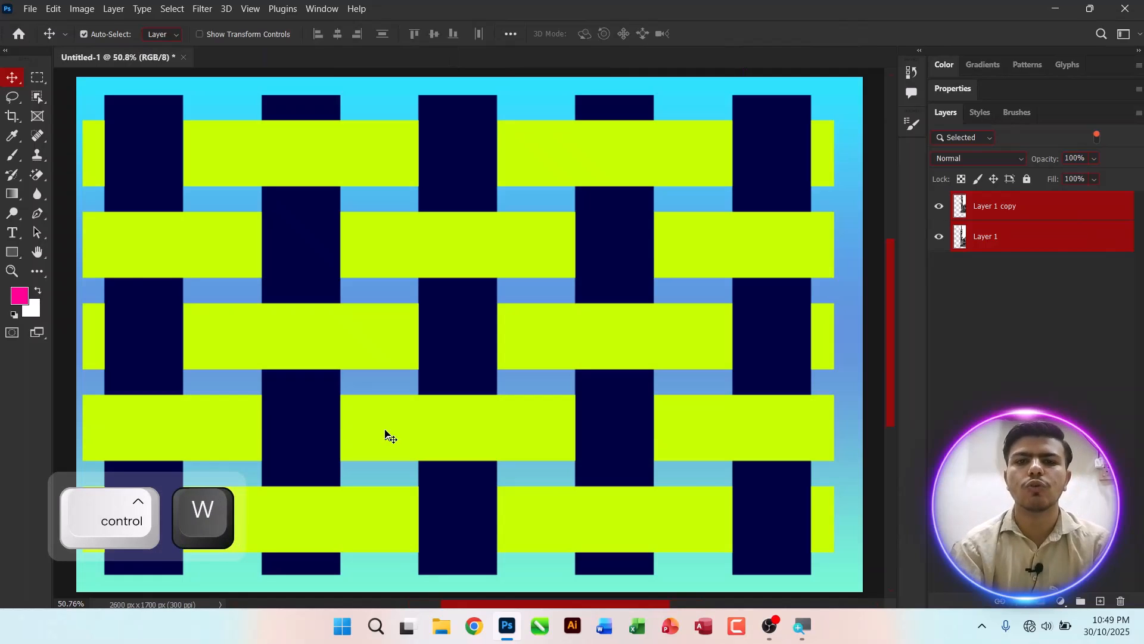
{"action": "left_click", "coordinate": [1055, 8]}
{"action": "right_click", "coordinate": [591, 113]}
{"action": "left_click", "coordinate": [617, 158]}
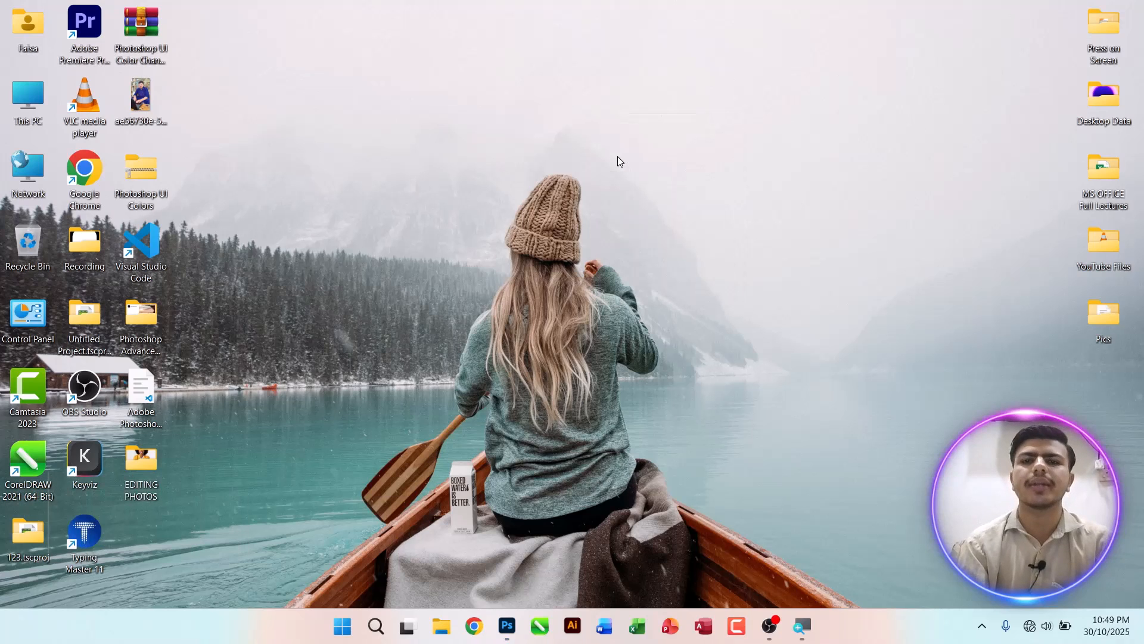